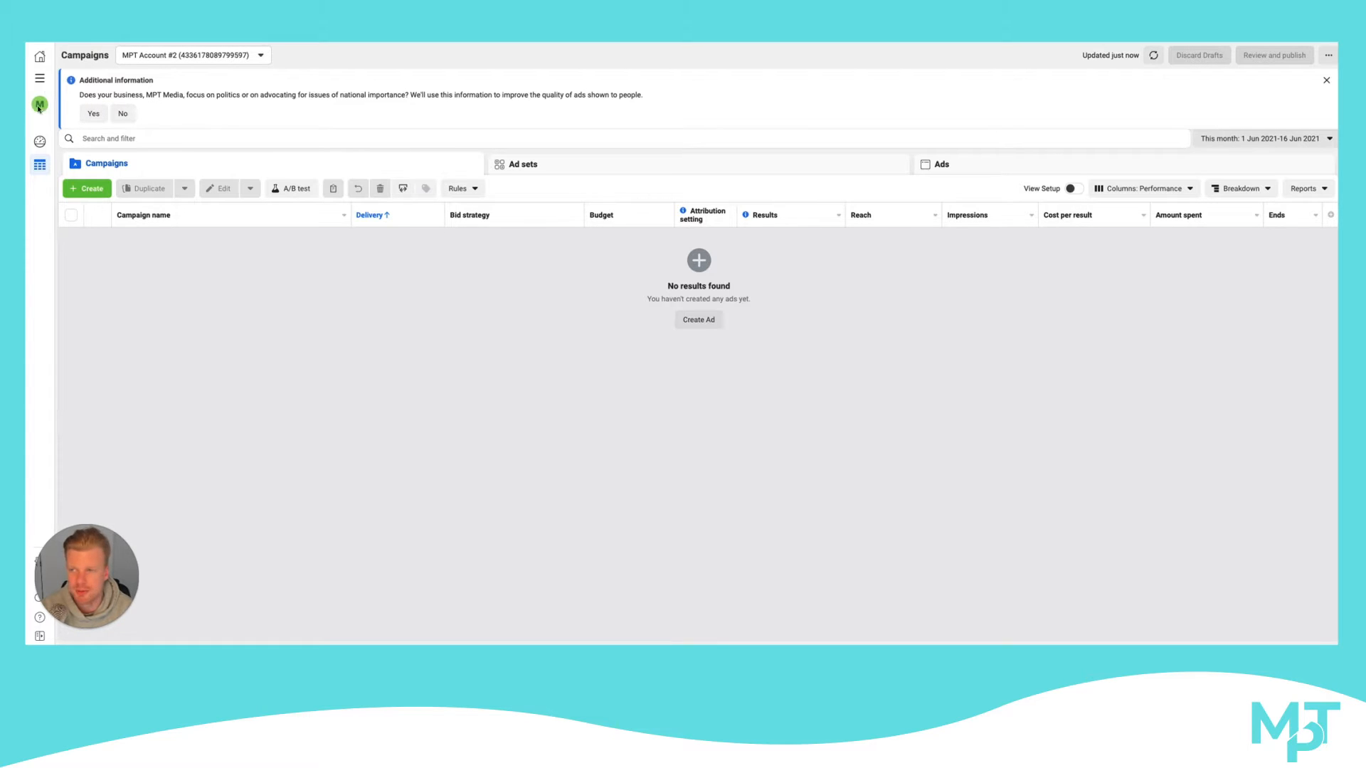
Go to the business settings and show the Domains section under Brand safety
click(40, 78)
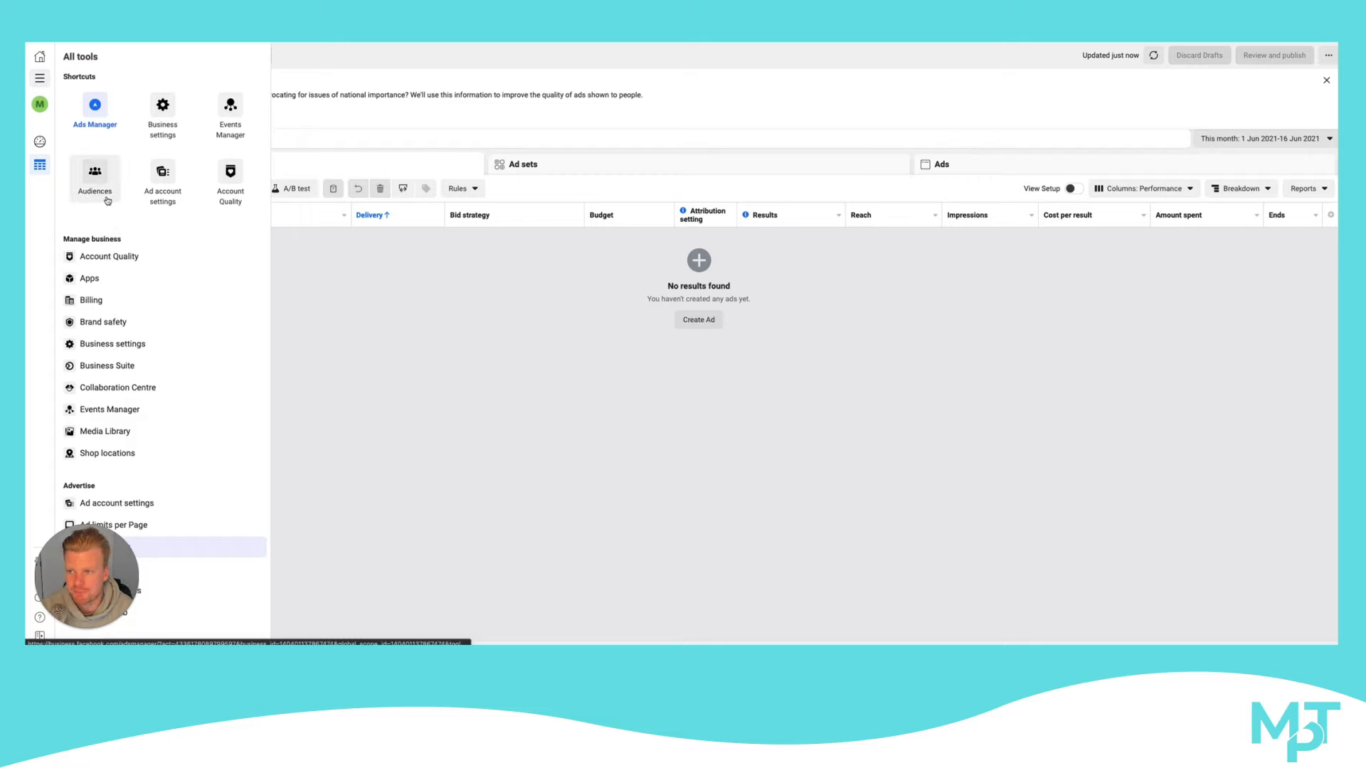
scroll(153, 182, down, 1)
scroll(152, 177, up, 1)
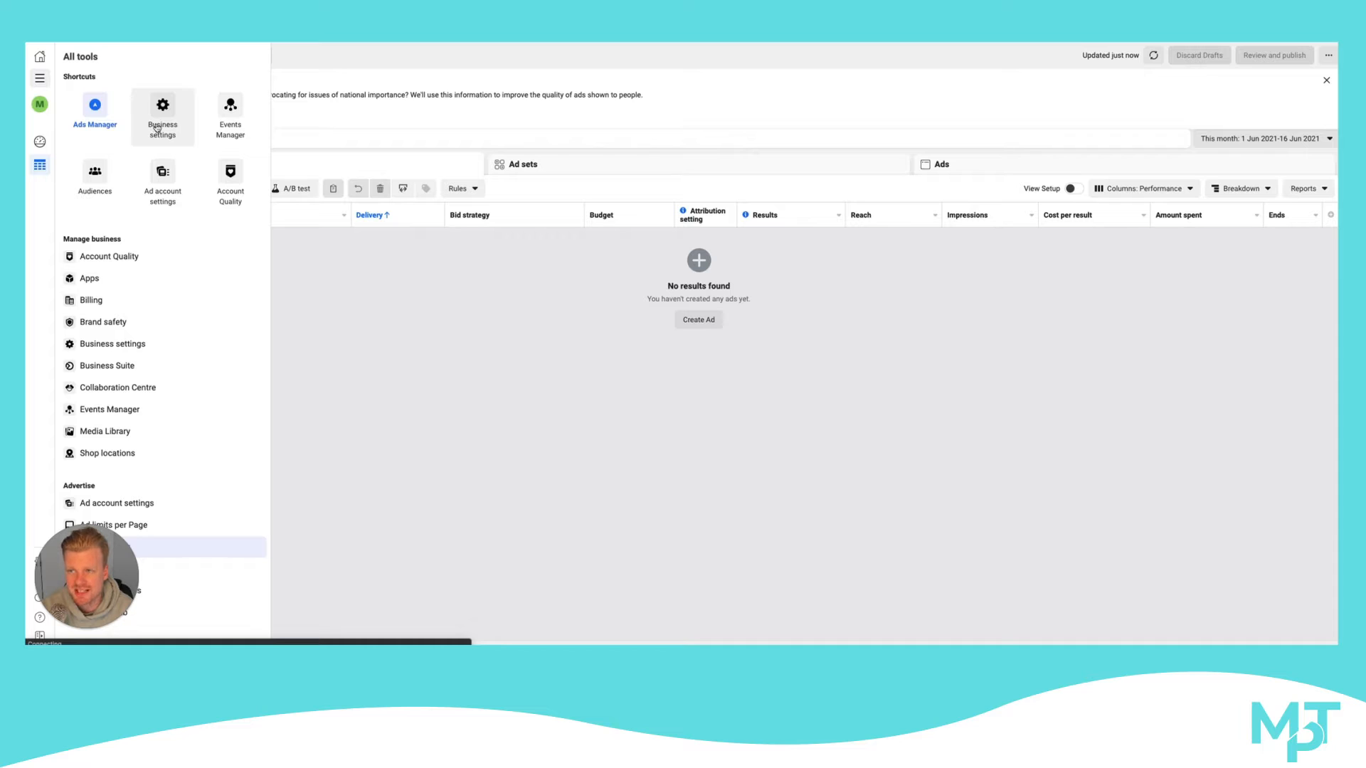
click(158, 125)
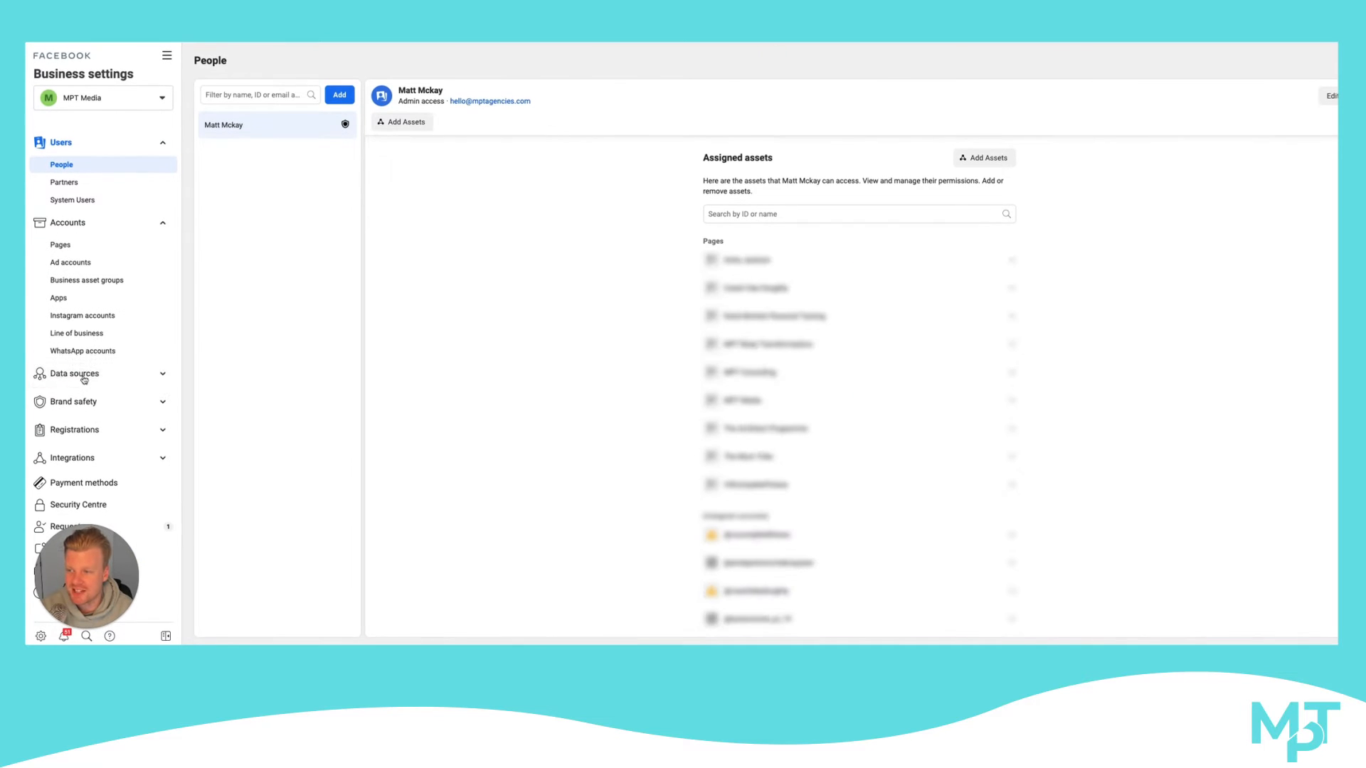
click(83, 401)
scroll(81, 402, down, 1)
click(77, 404)
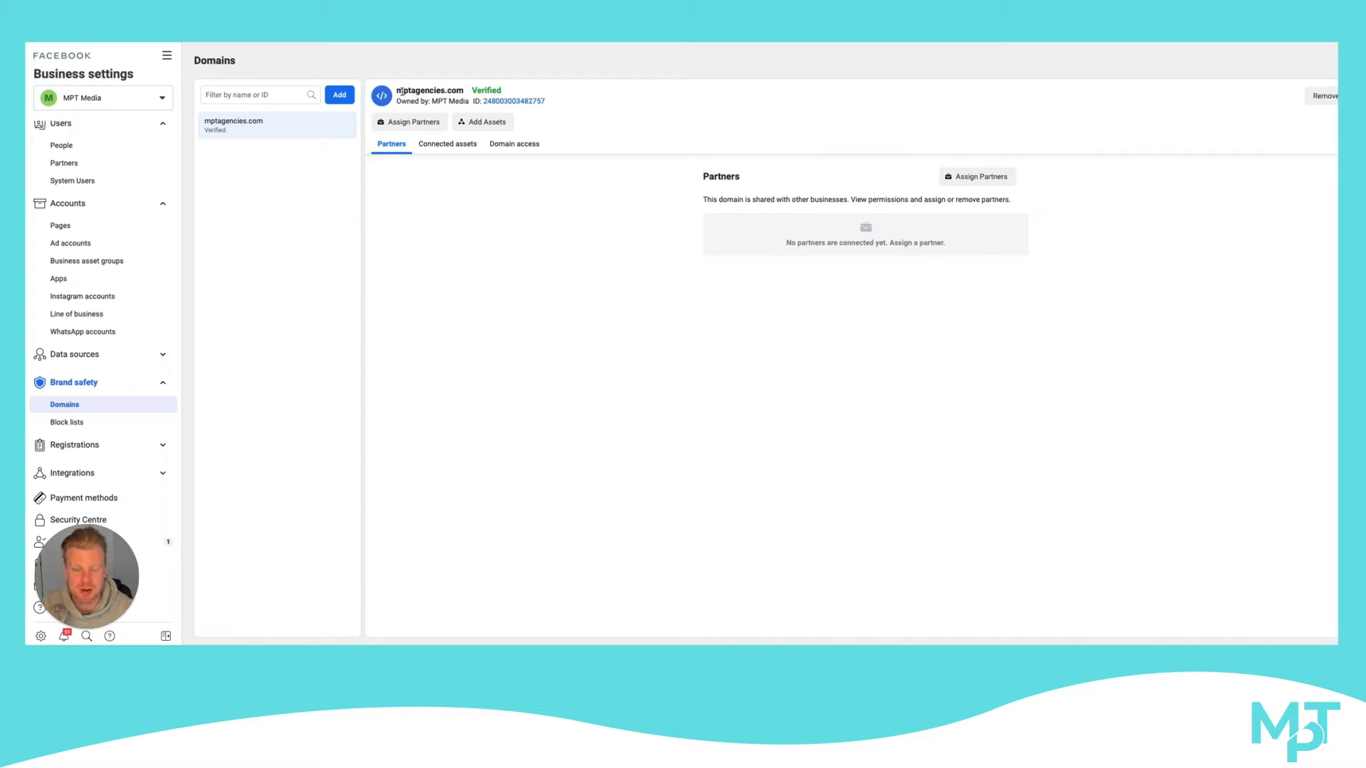
click(333, 95)
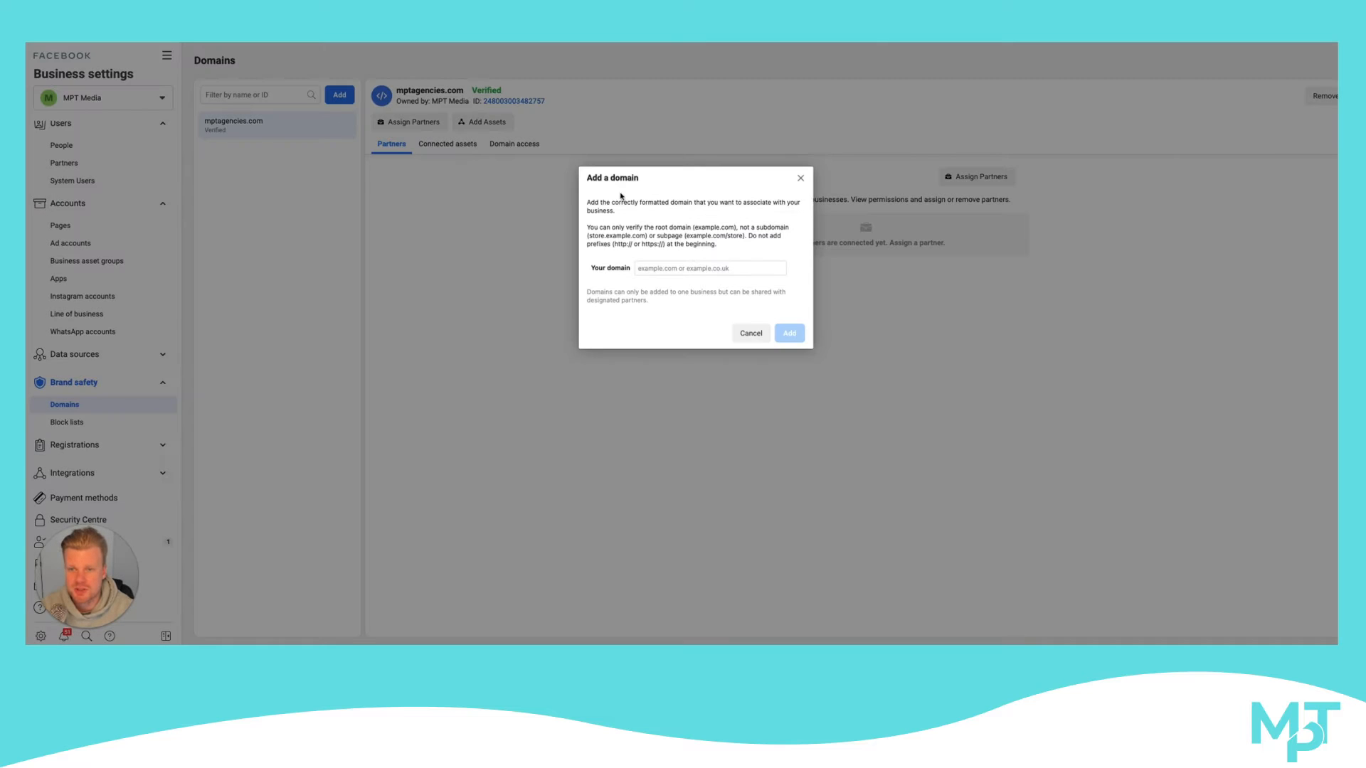
click(653, 271)
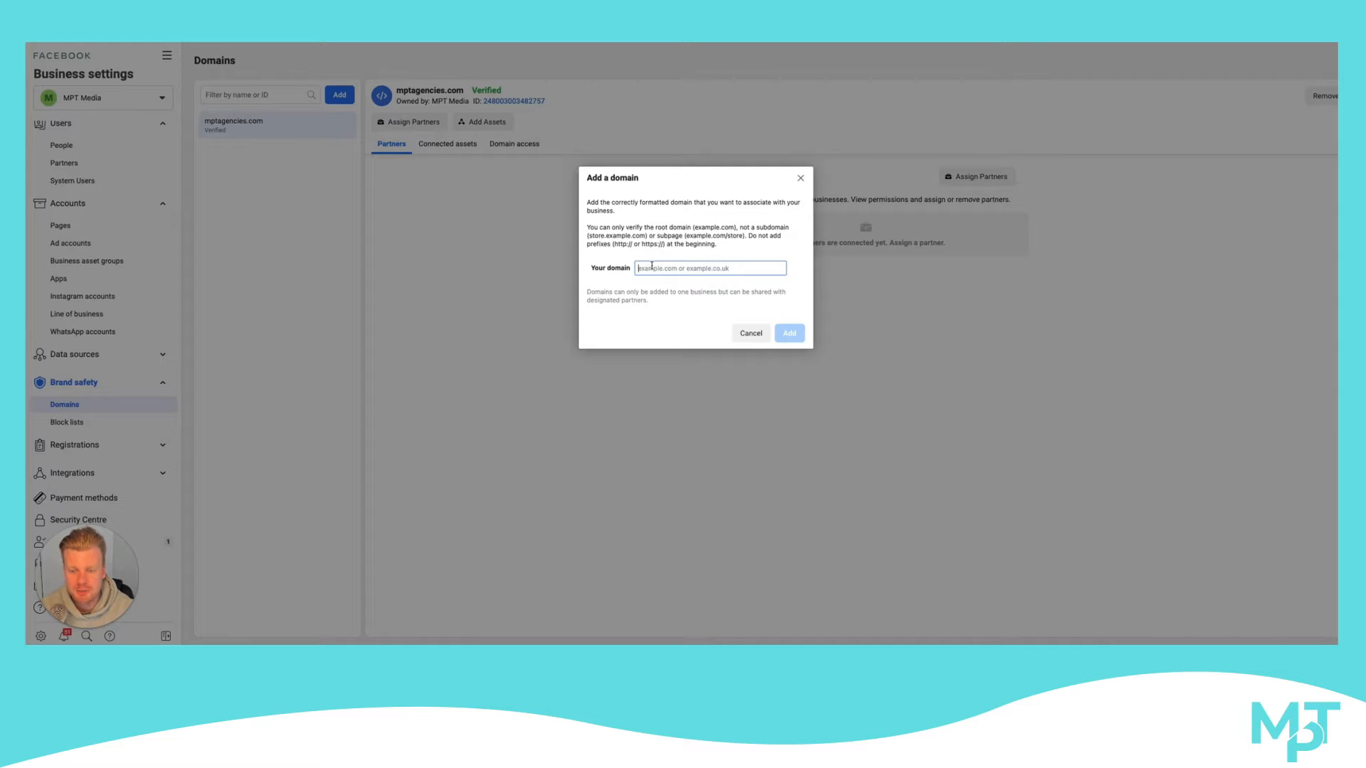
text(www.)
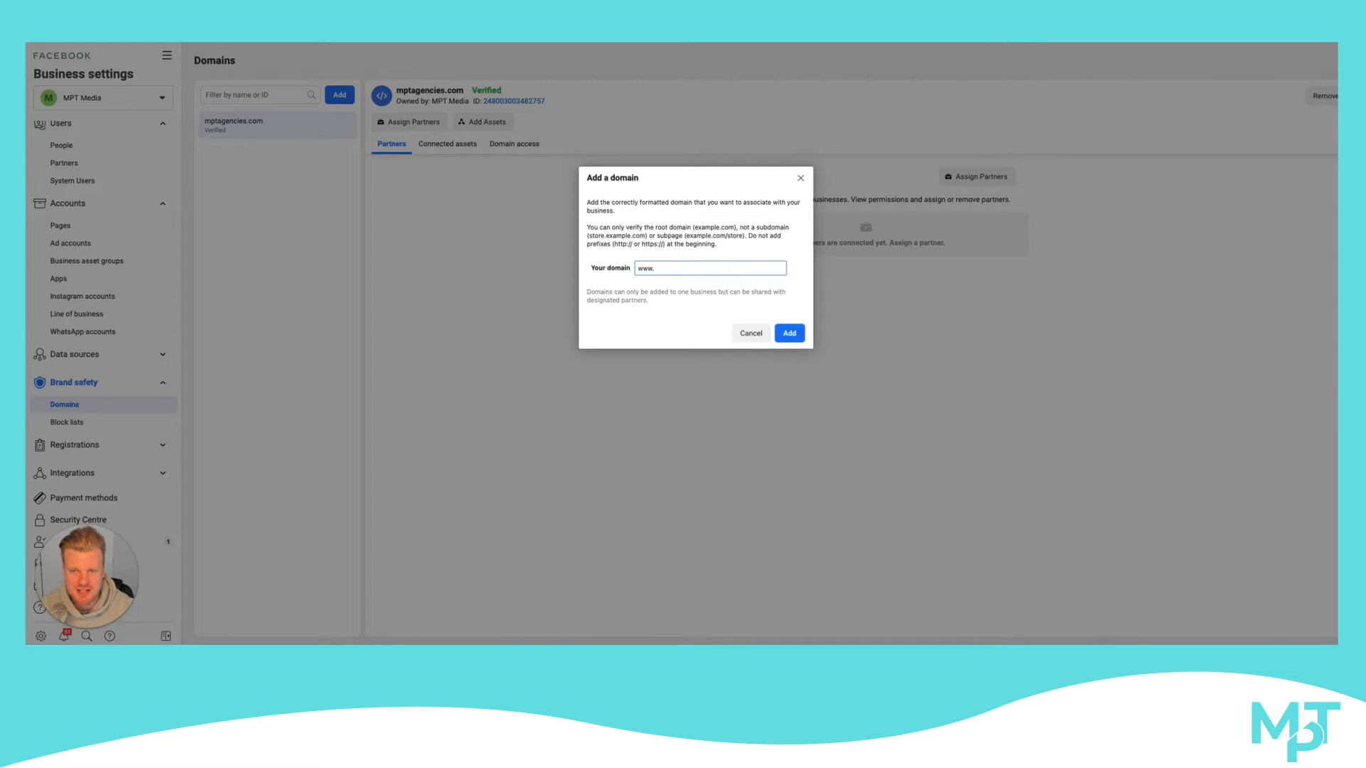
text(mptagencies.como)
key(BackSpace)
key(BackSpace)
key(BackSpace)
text(.com)
click(789, 333)
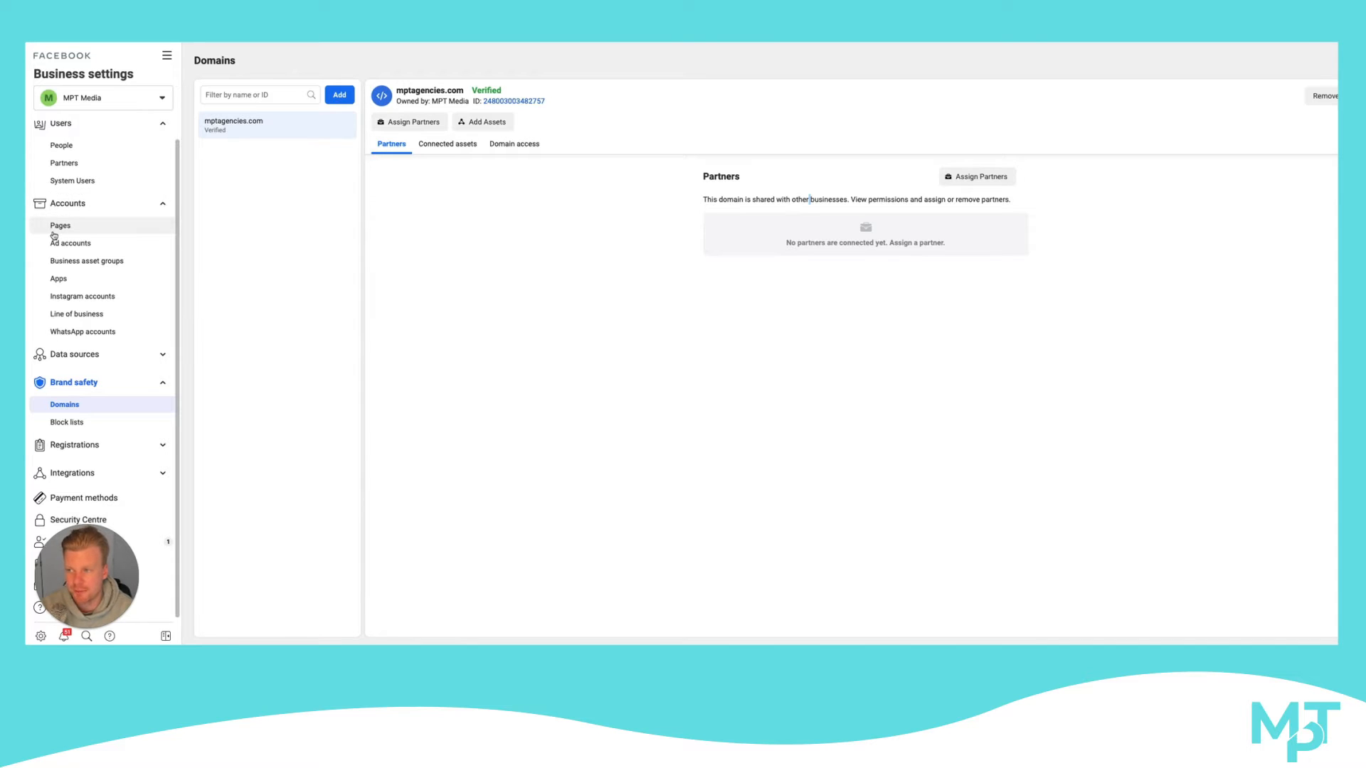
Show the Partners section and view the form for giving a partner access to the business's assets, leaving it without adding anyone
scroll(100, 231, up, 1)
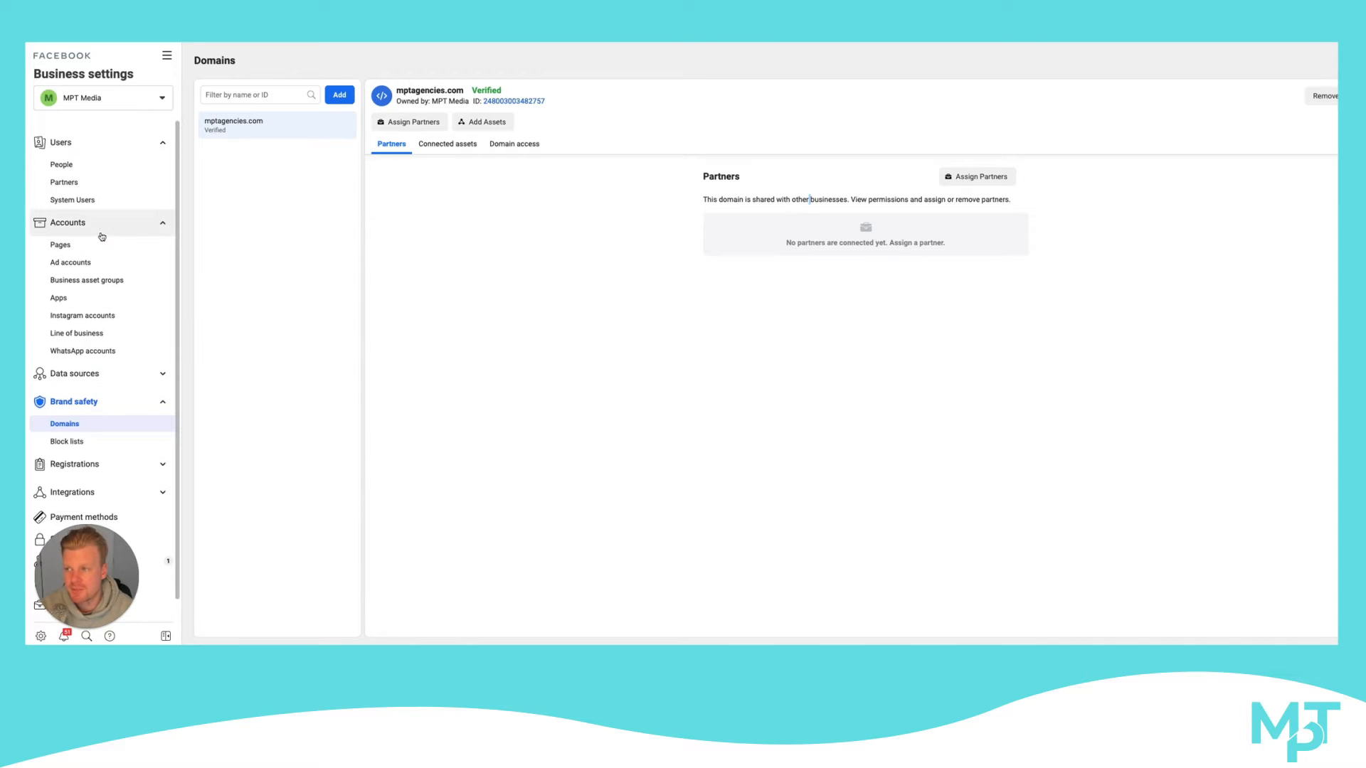
click(81, 184)
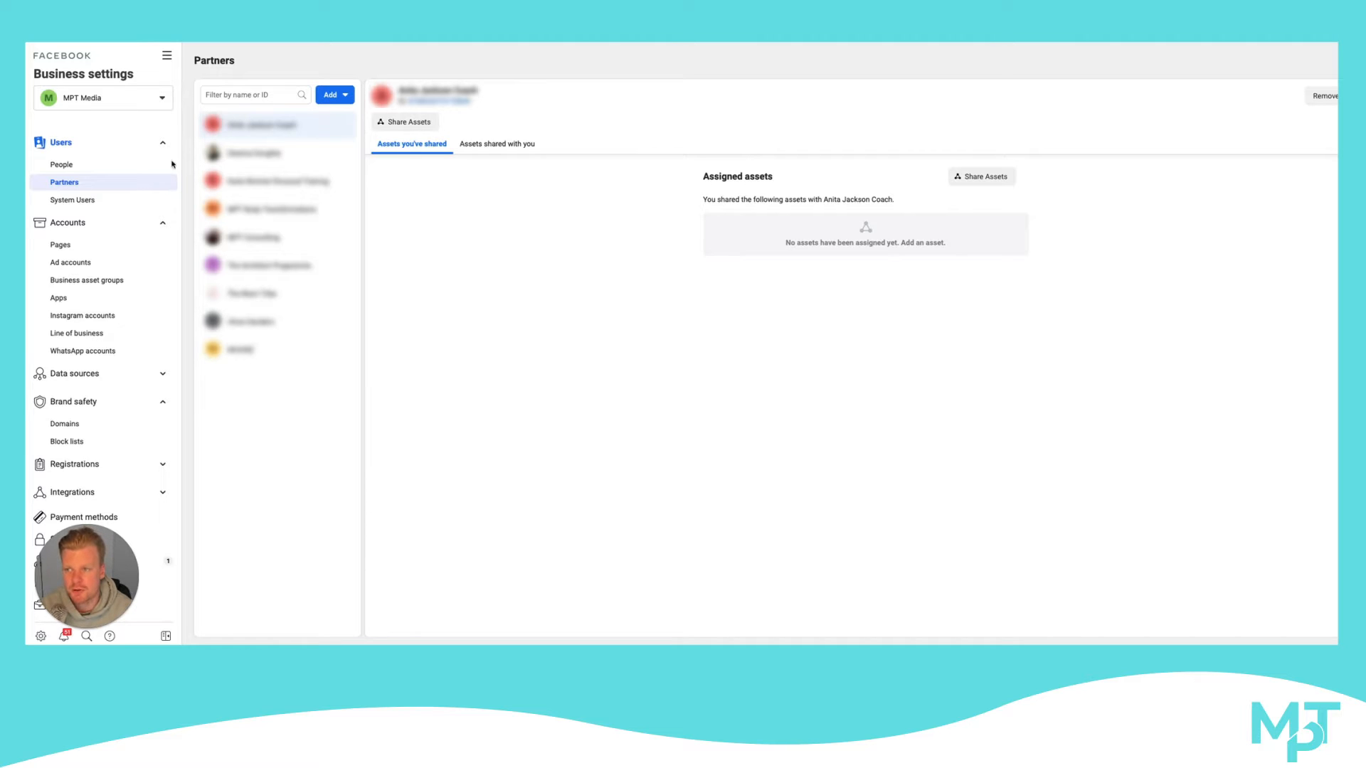
click(333, 100)
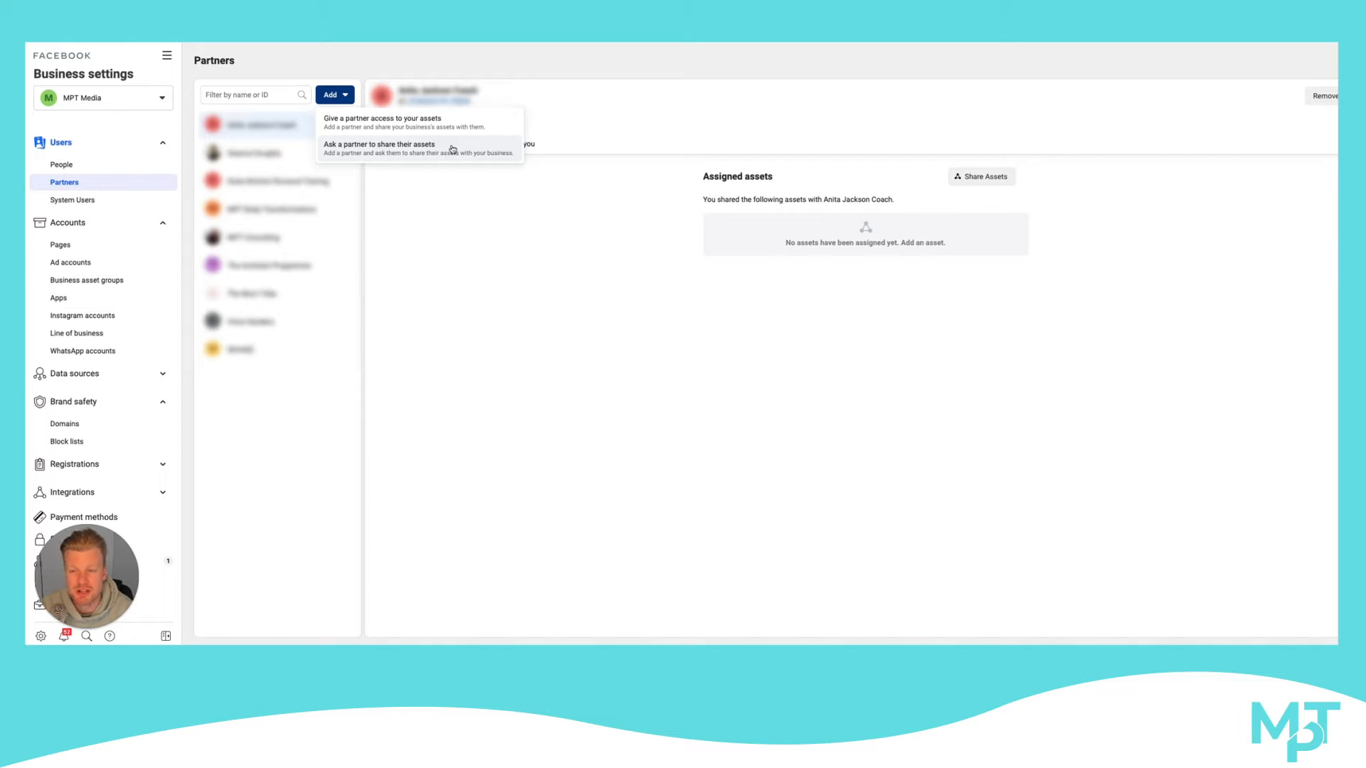
click(379, 128)
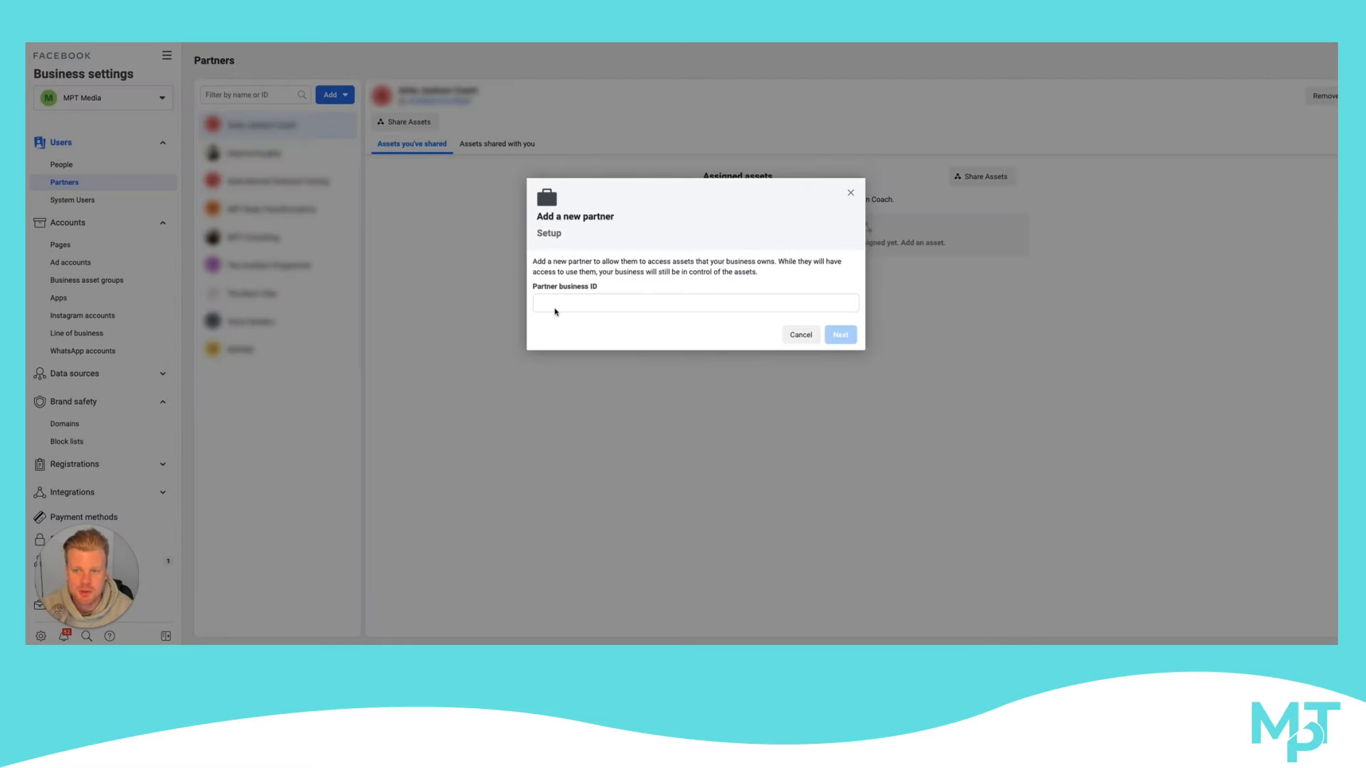
drag(607, 290, 537, 289)
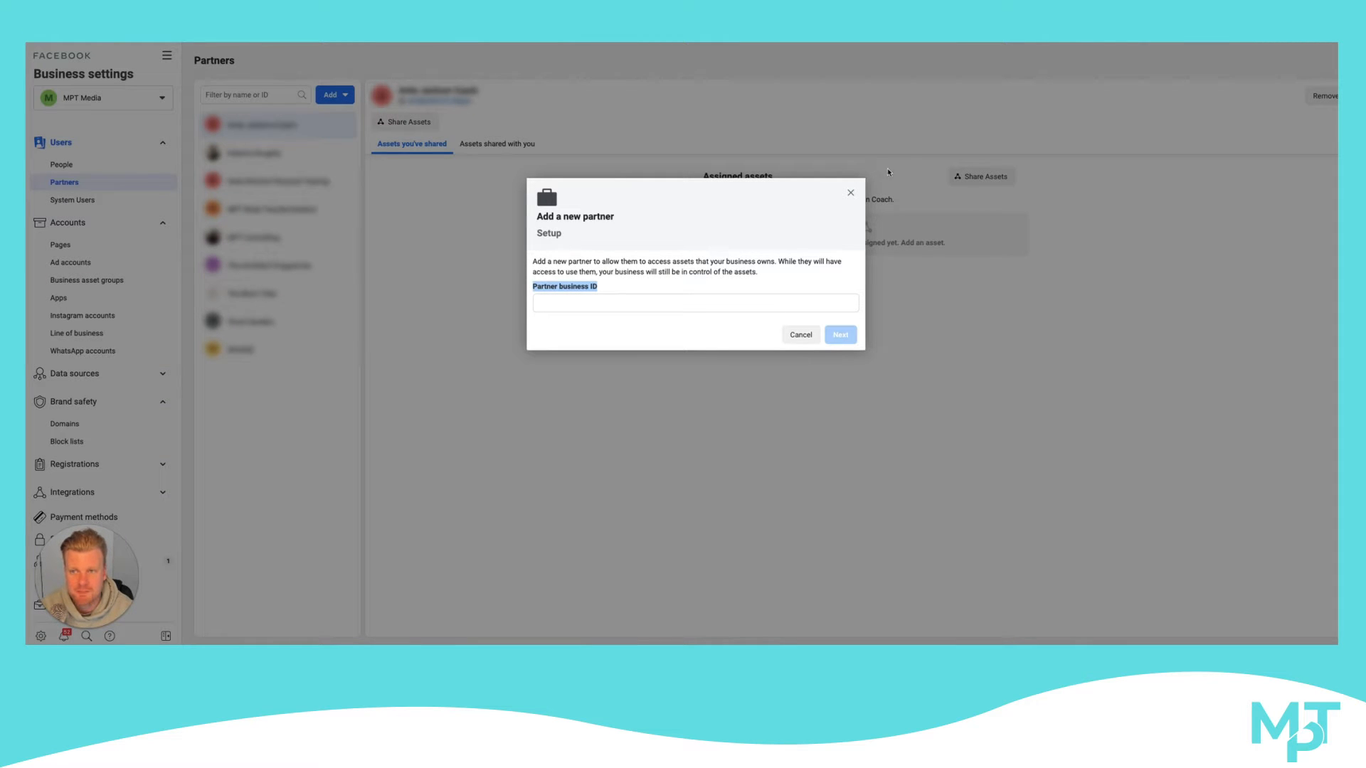
click(850, 193)
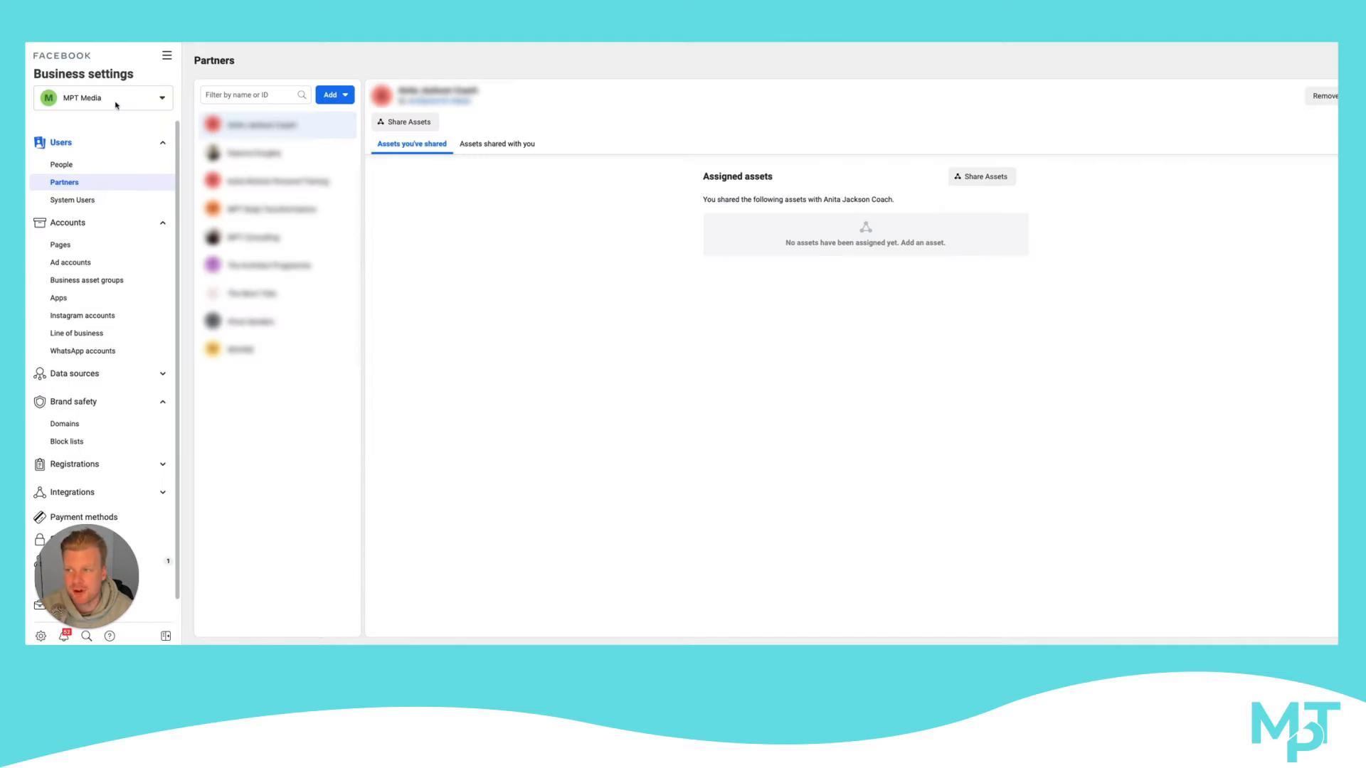
Look at the People section, and locate the ID of the mptagencies.com domain in the Domains section
click(72, 167)
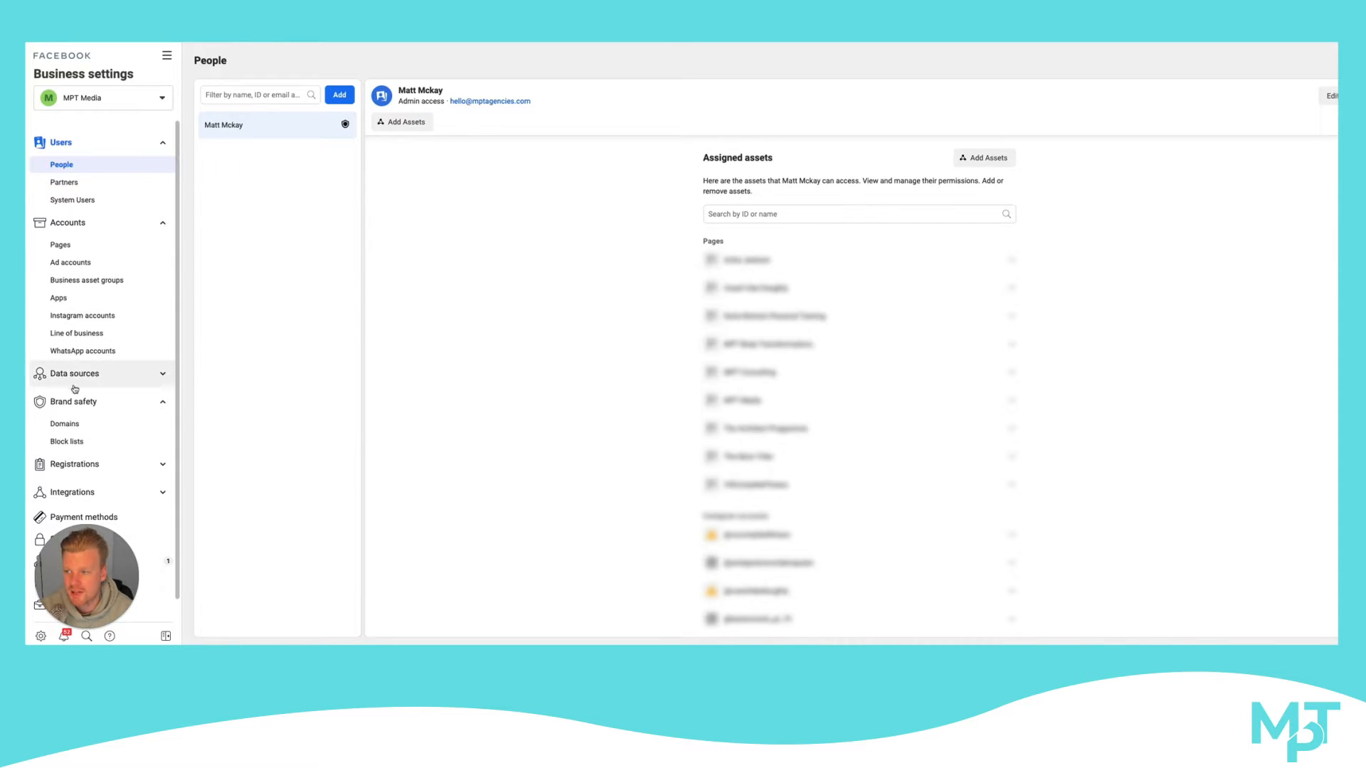
click(65, 423)
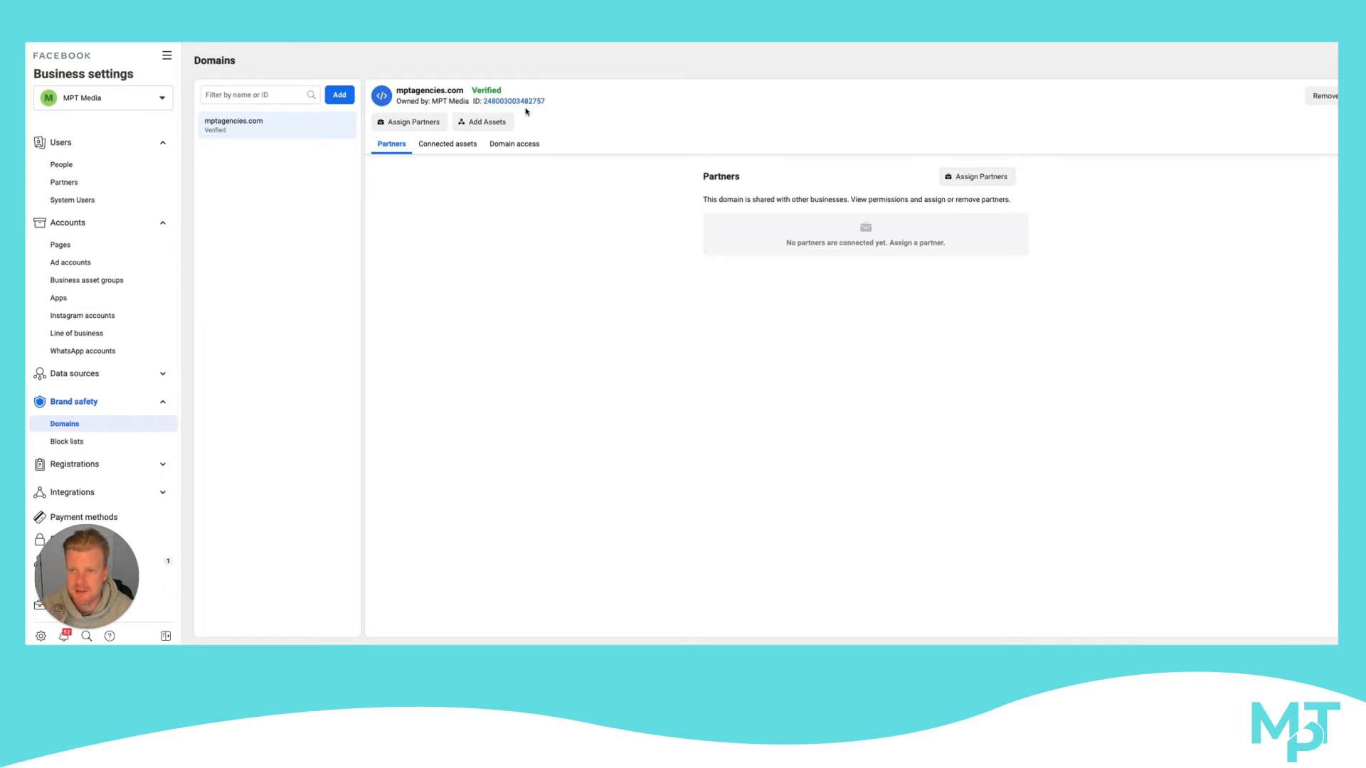
drag(546, 106, 487, 107)
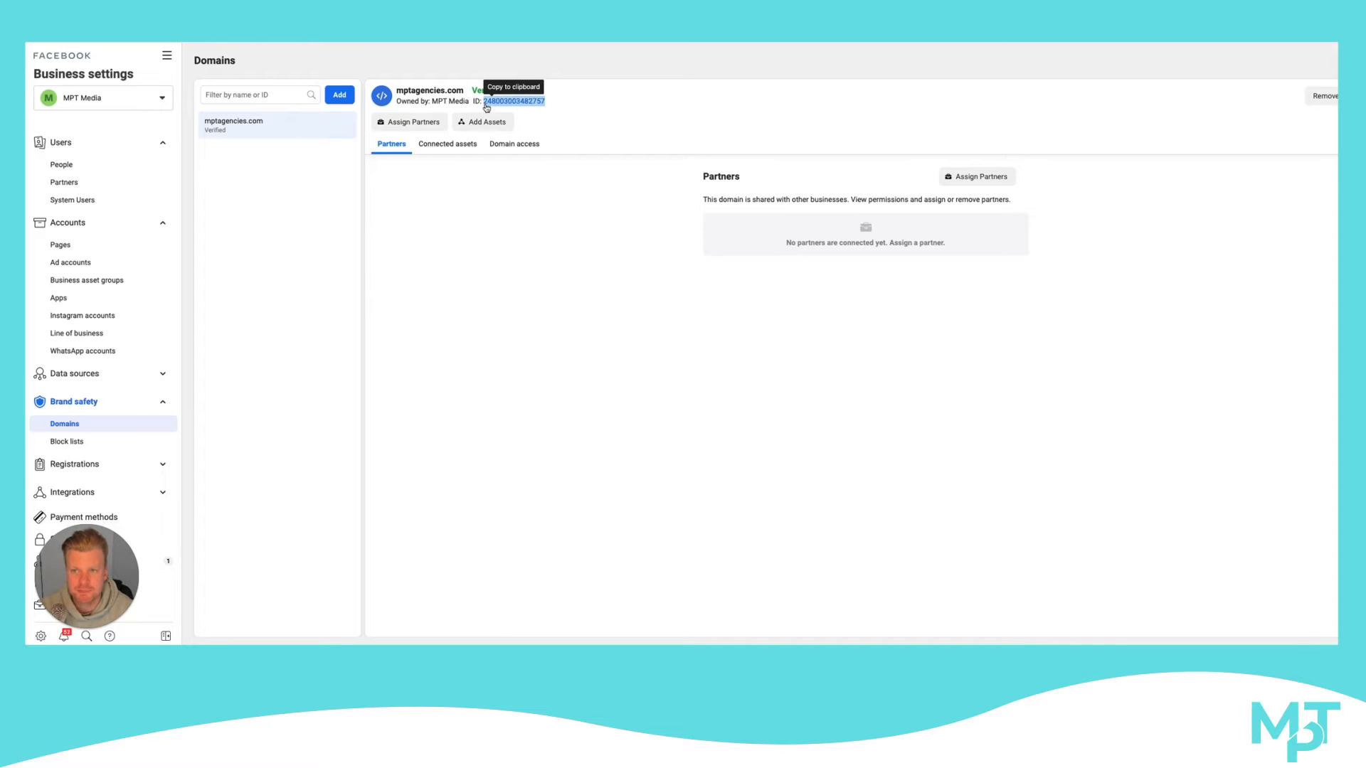
click(658, 99)
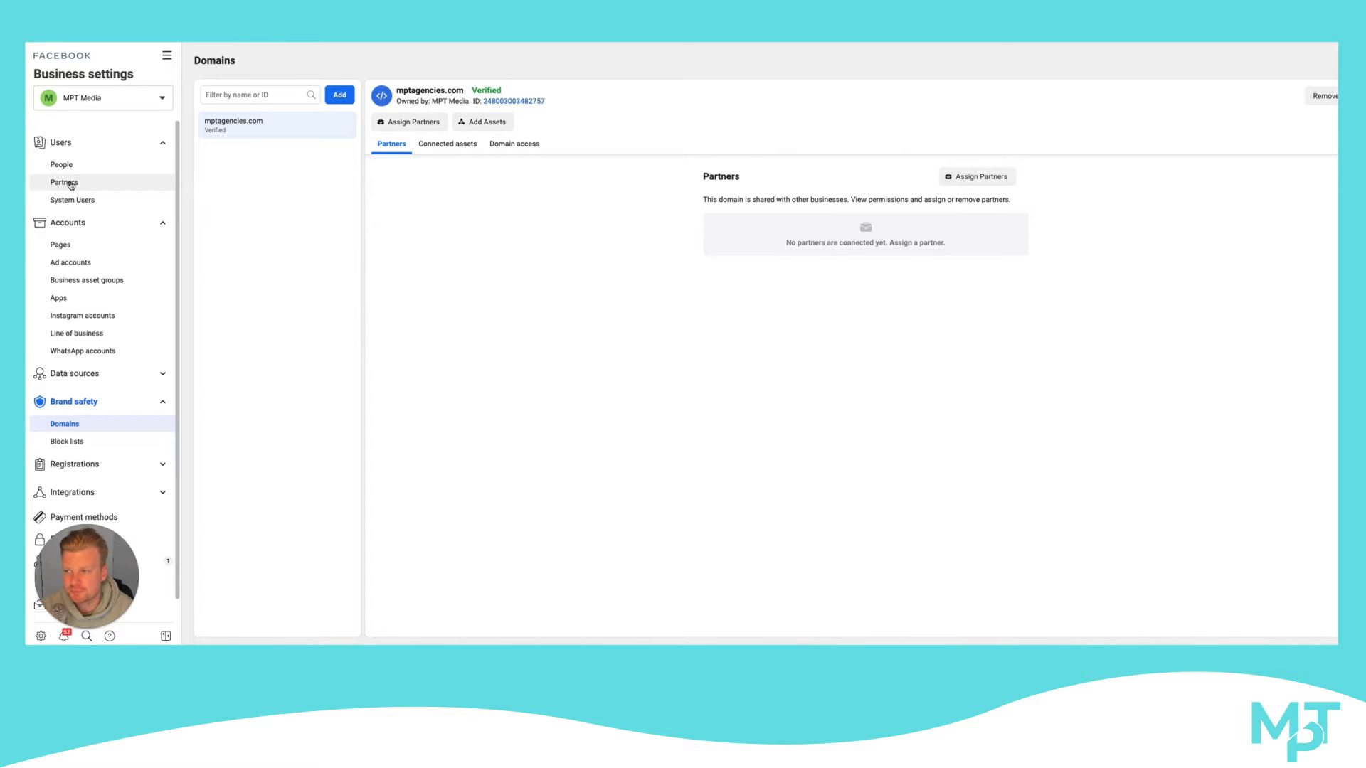
Review the options for adding a Facebook Page, and view the Instagram account connection dialog without adding an account
click(82, 250)
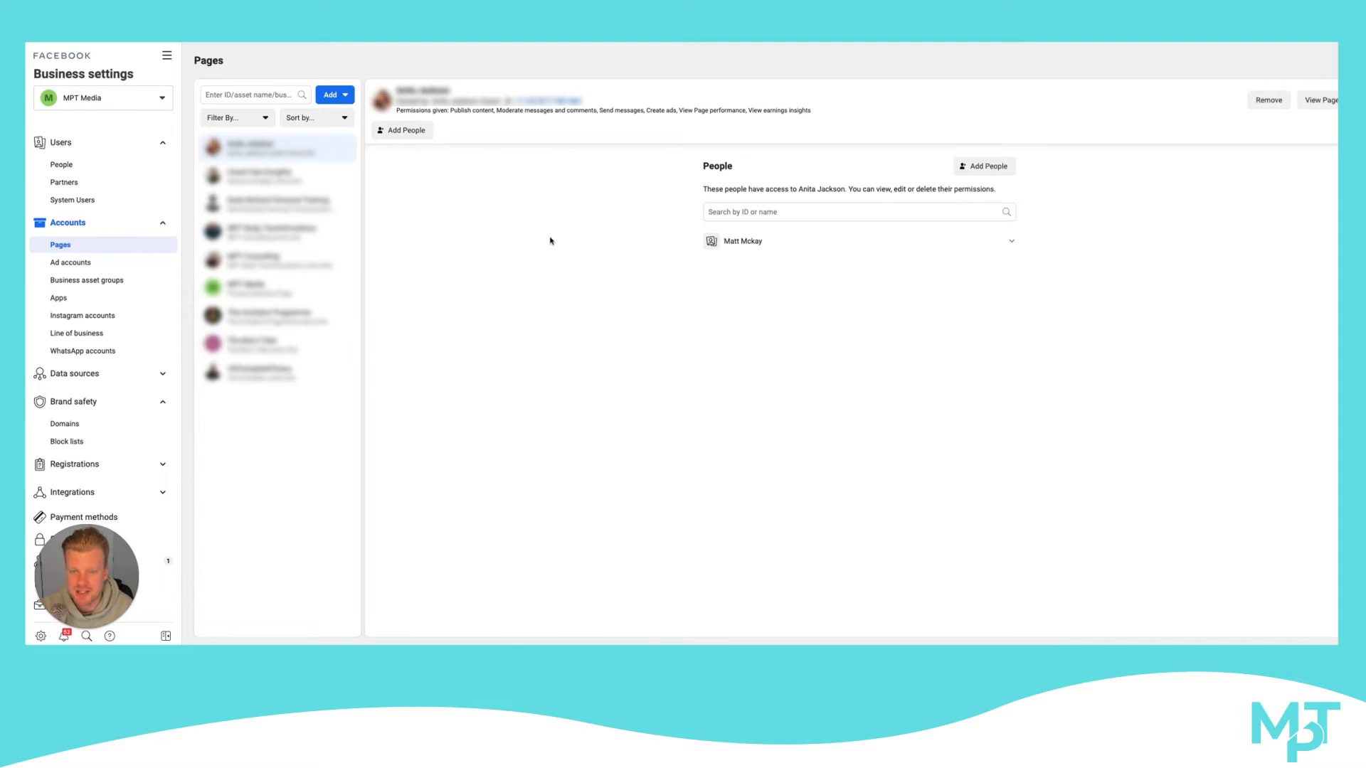
click(344, 98)
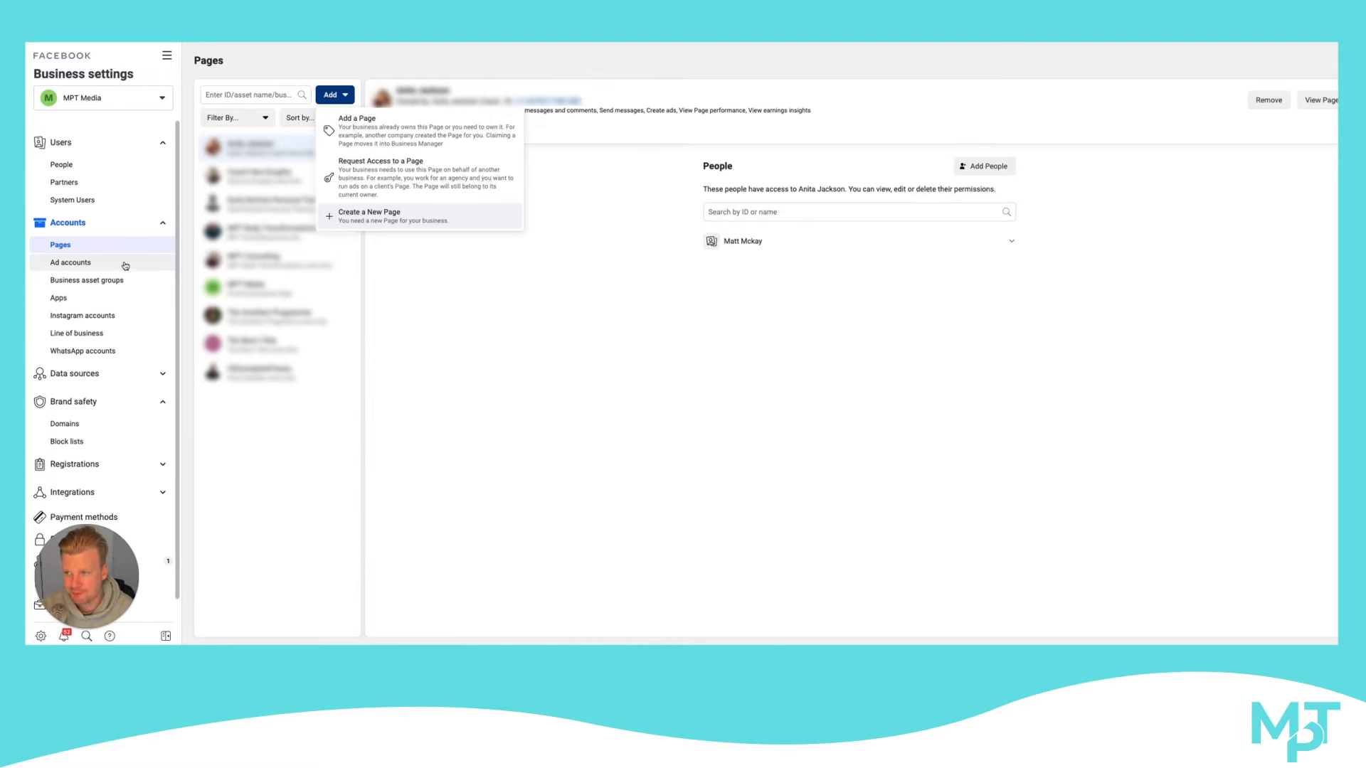
scroll(126, 265, down, 1)
click(93, 295)
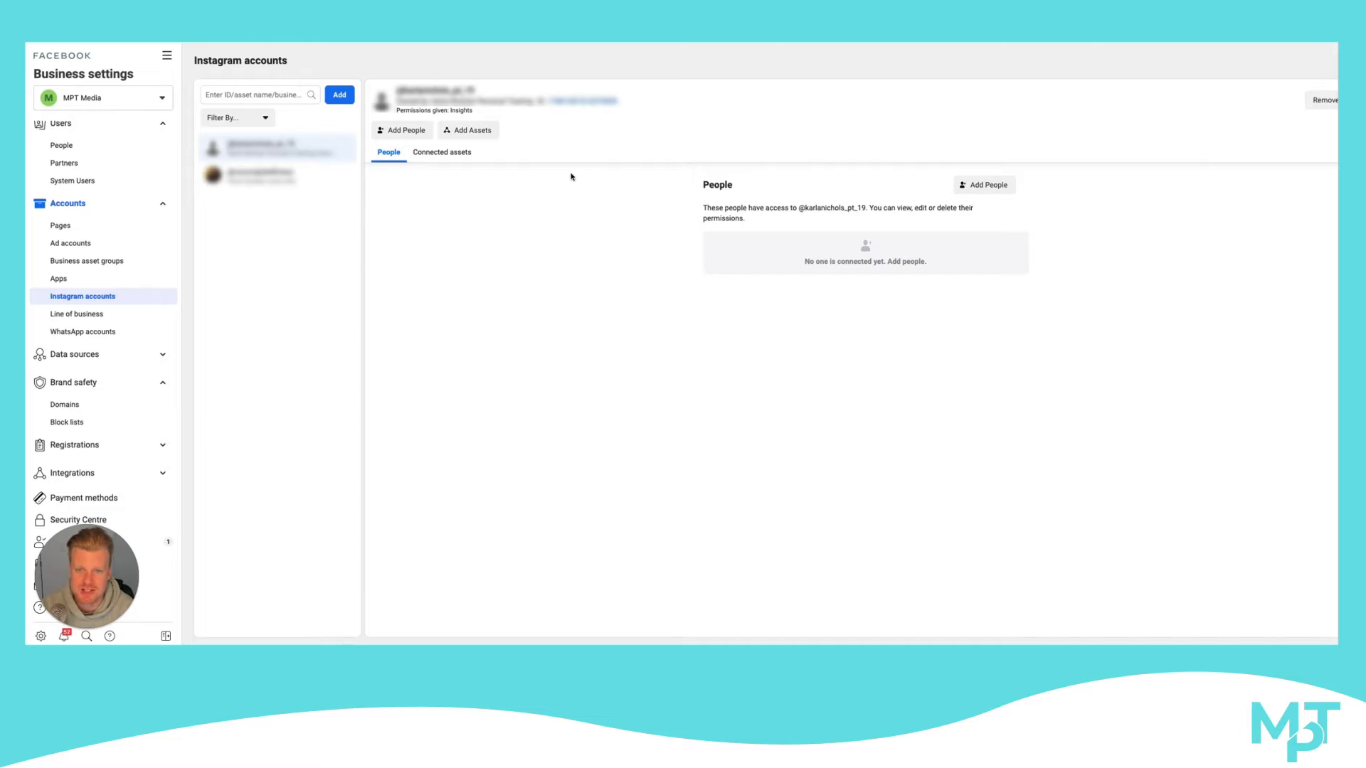
click(339, 94)
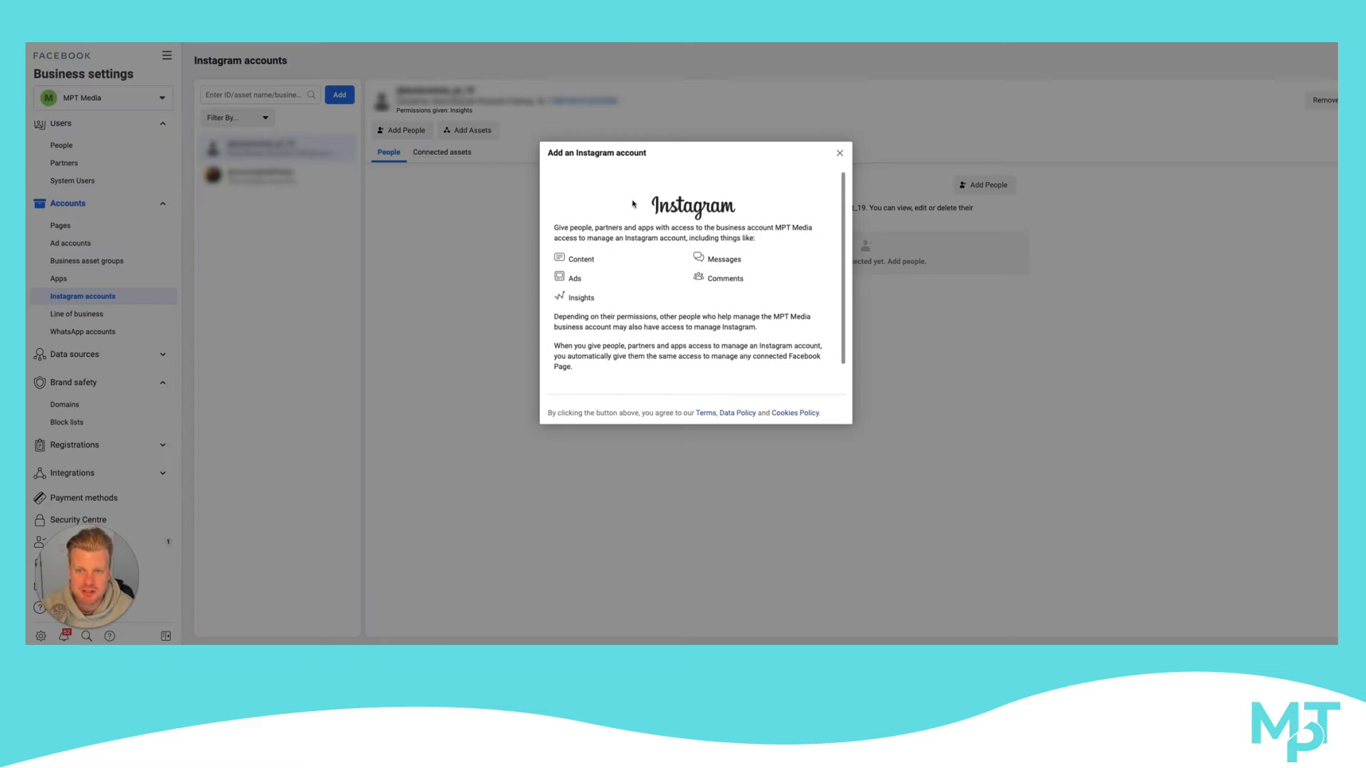
click(839, 153)
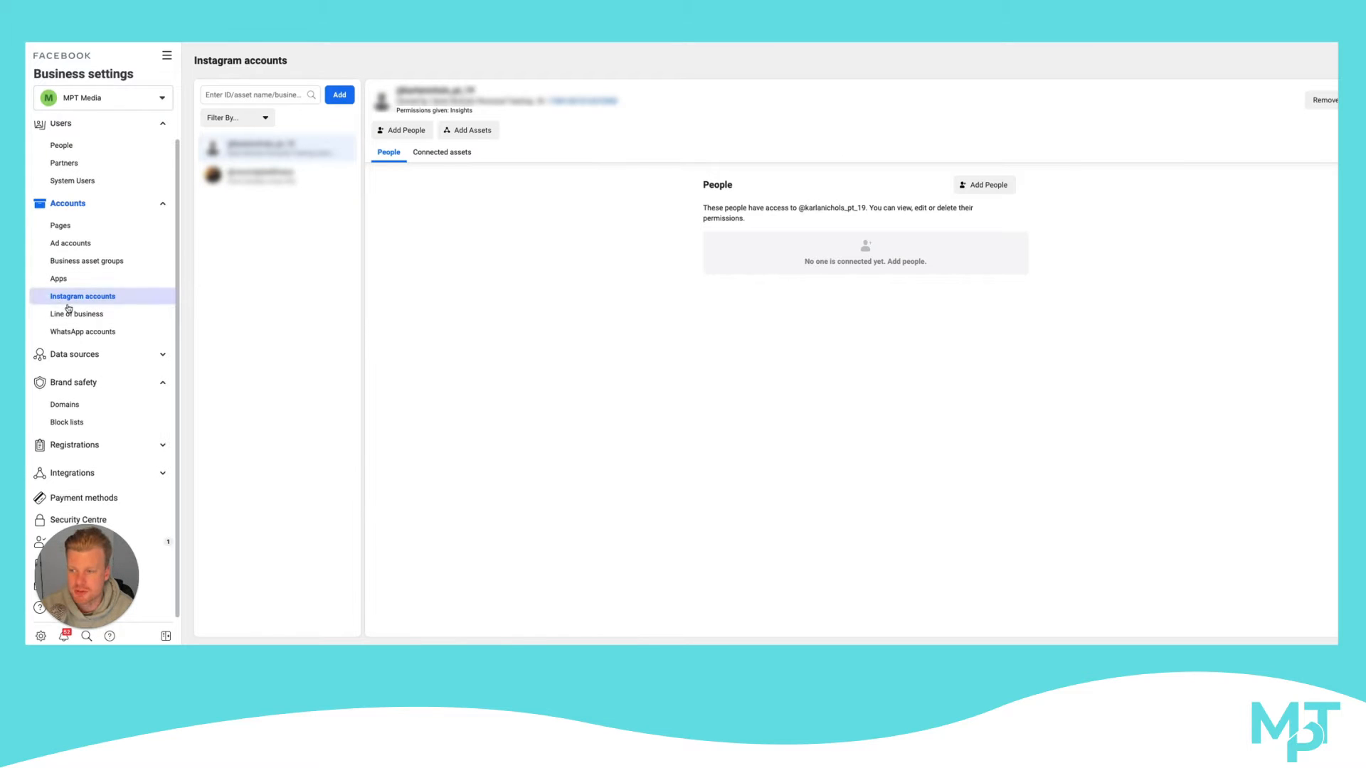
Show the Pixels under Data sources and view the pixel creation form, closing it without creating a pixel
click(92, 359)
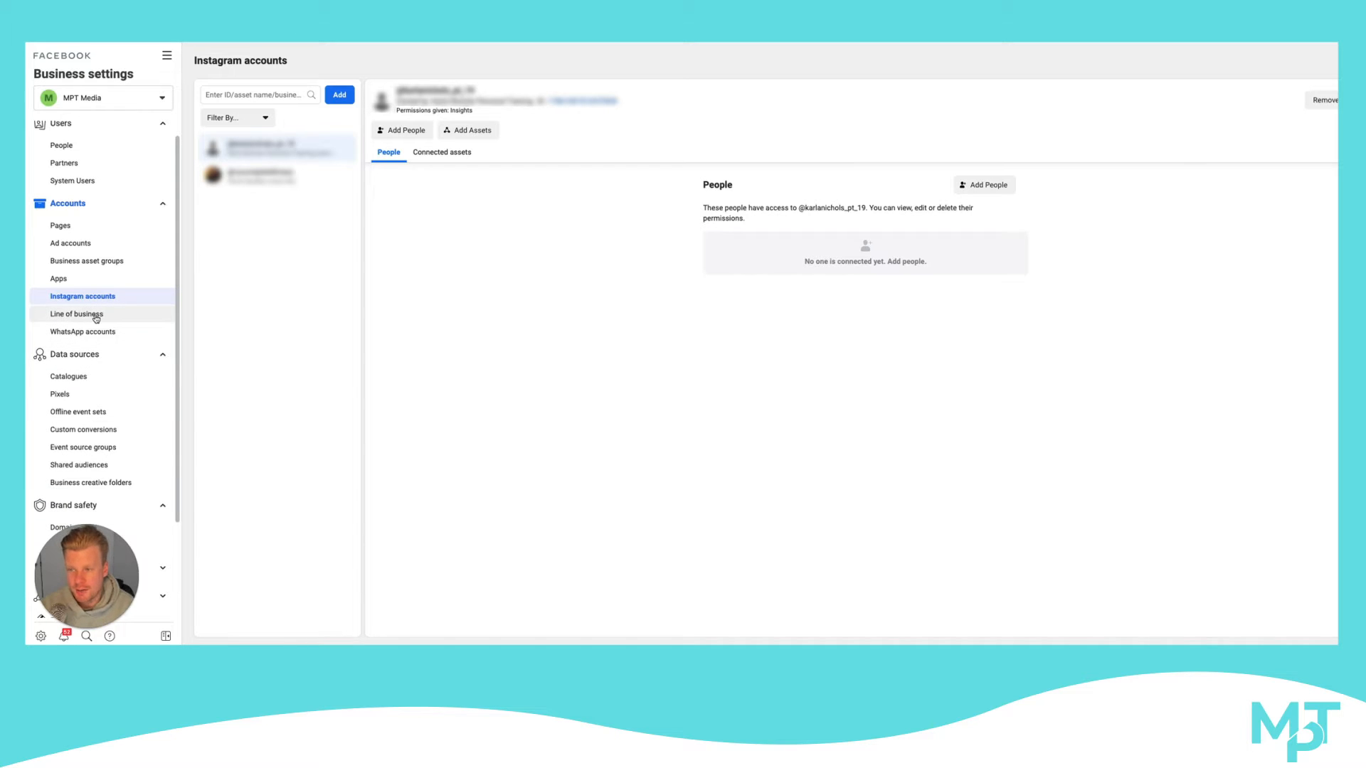
click(84, 394)
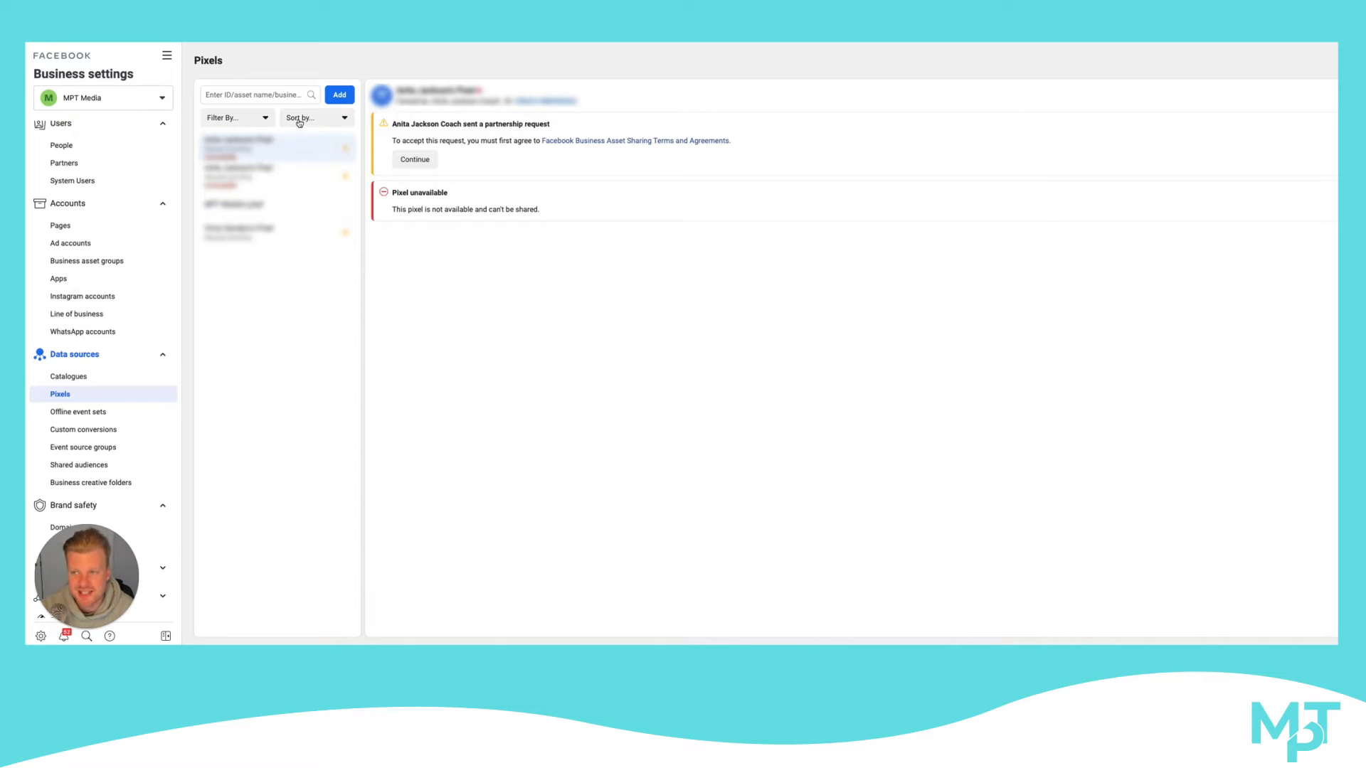
click(334, 94)
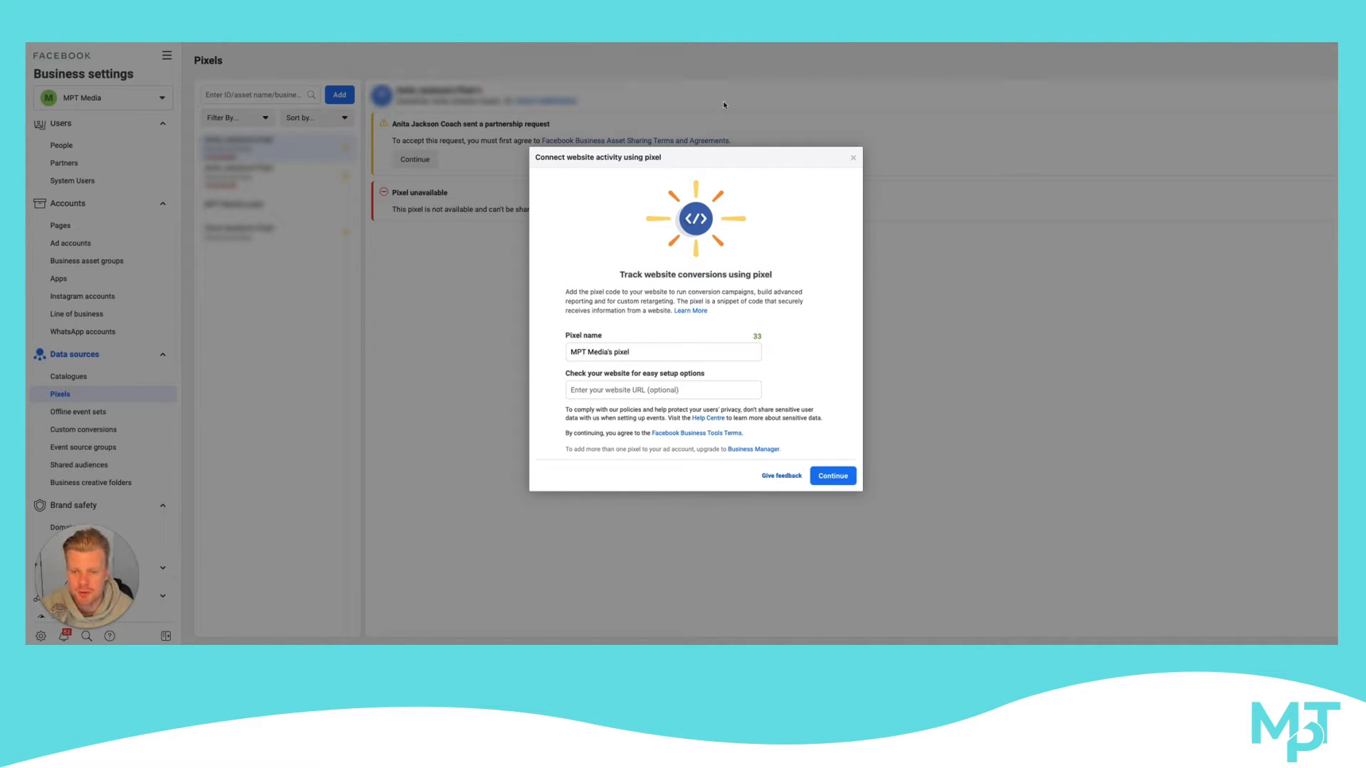
click(853, 158)
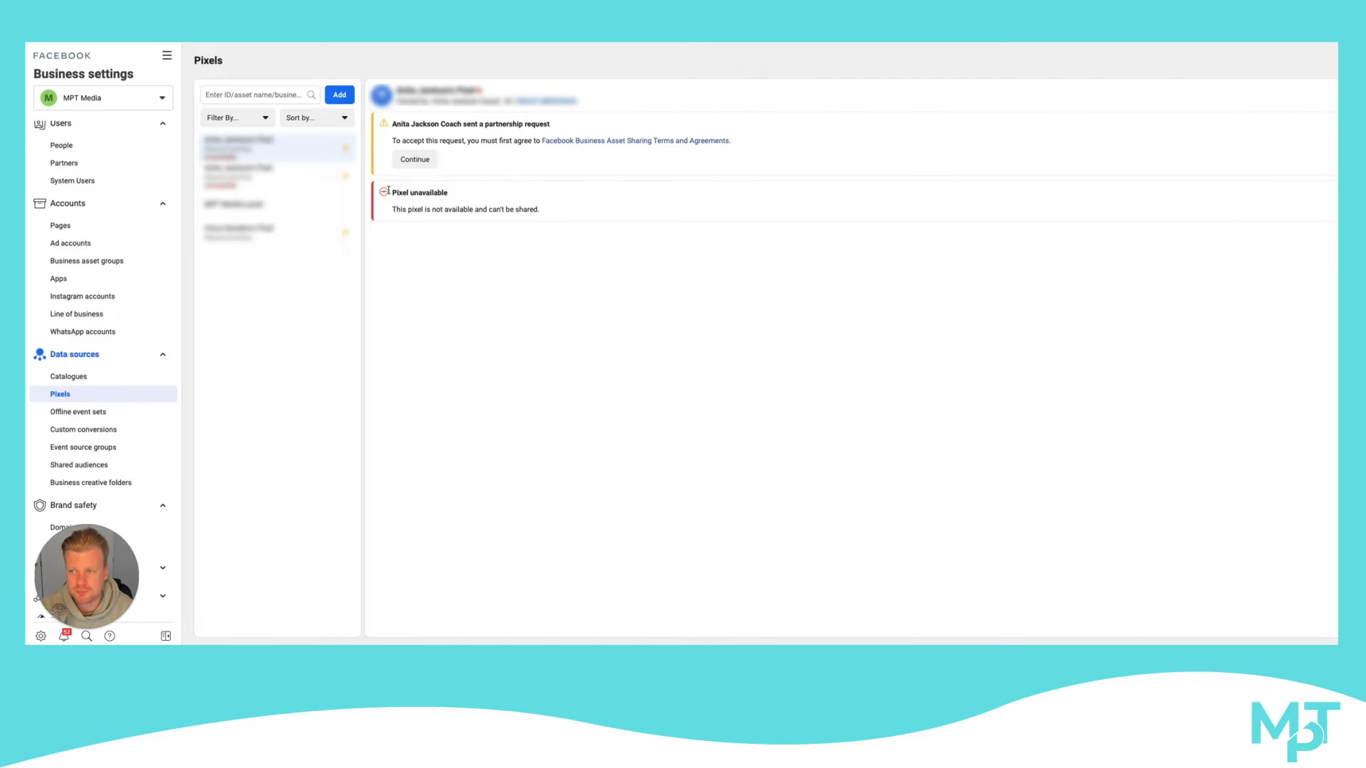
scroll(82, 263, up, 1)
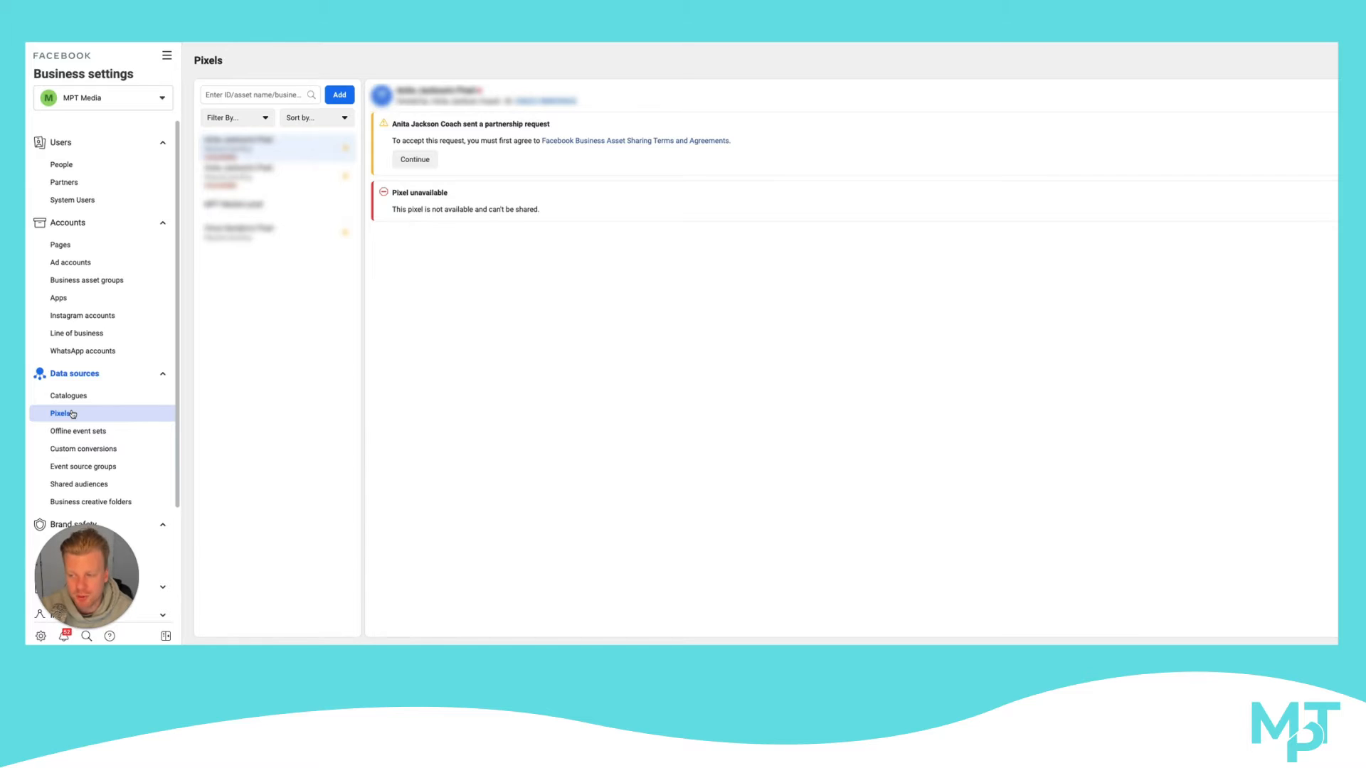
scroll(78, 388, down, 2)
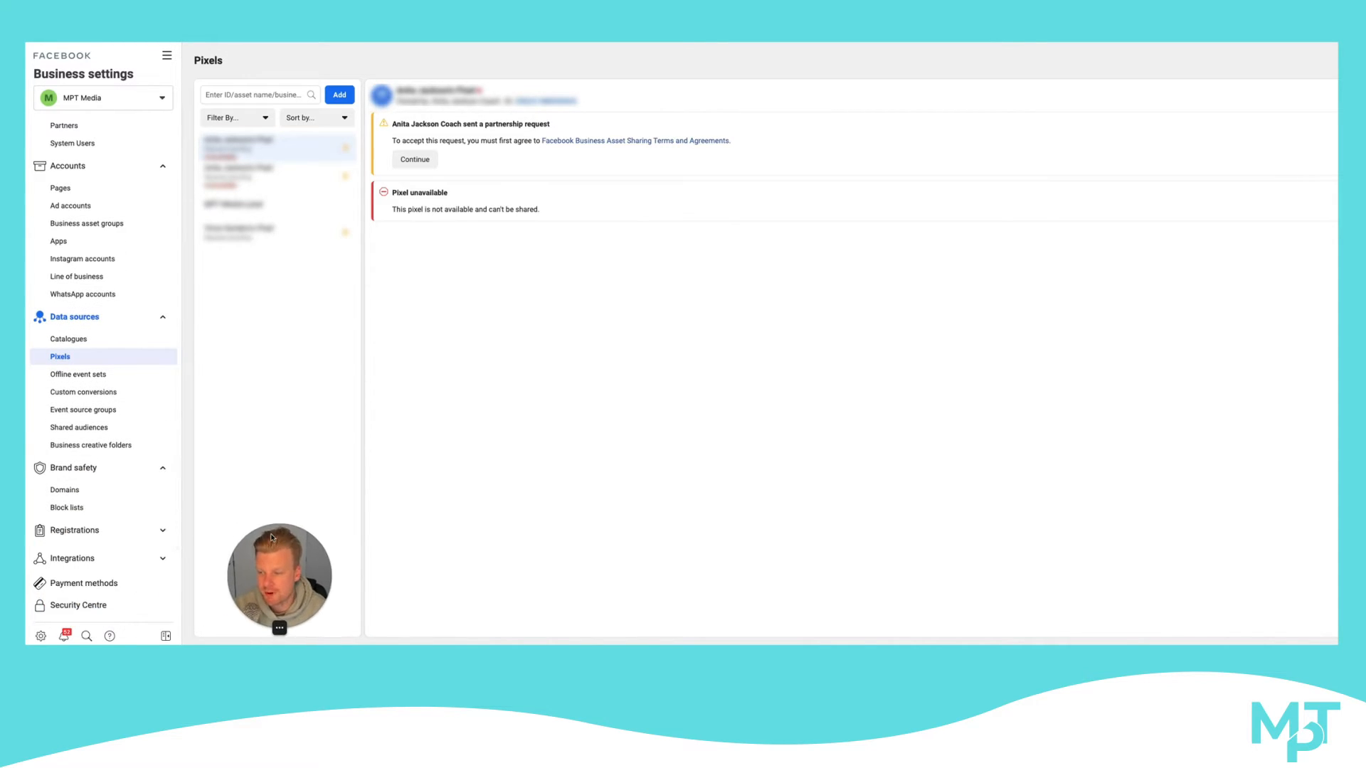
scroll(110, 481, up, 2)
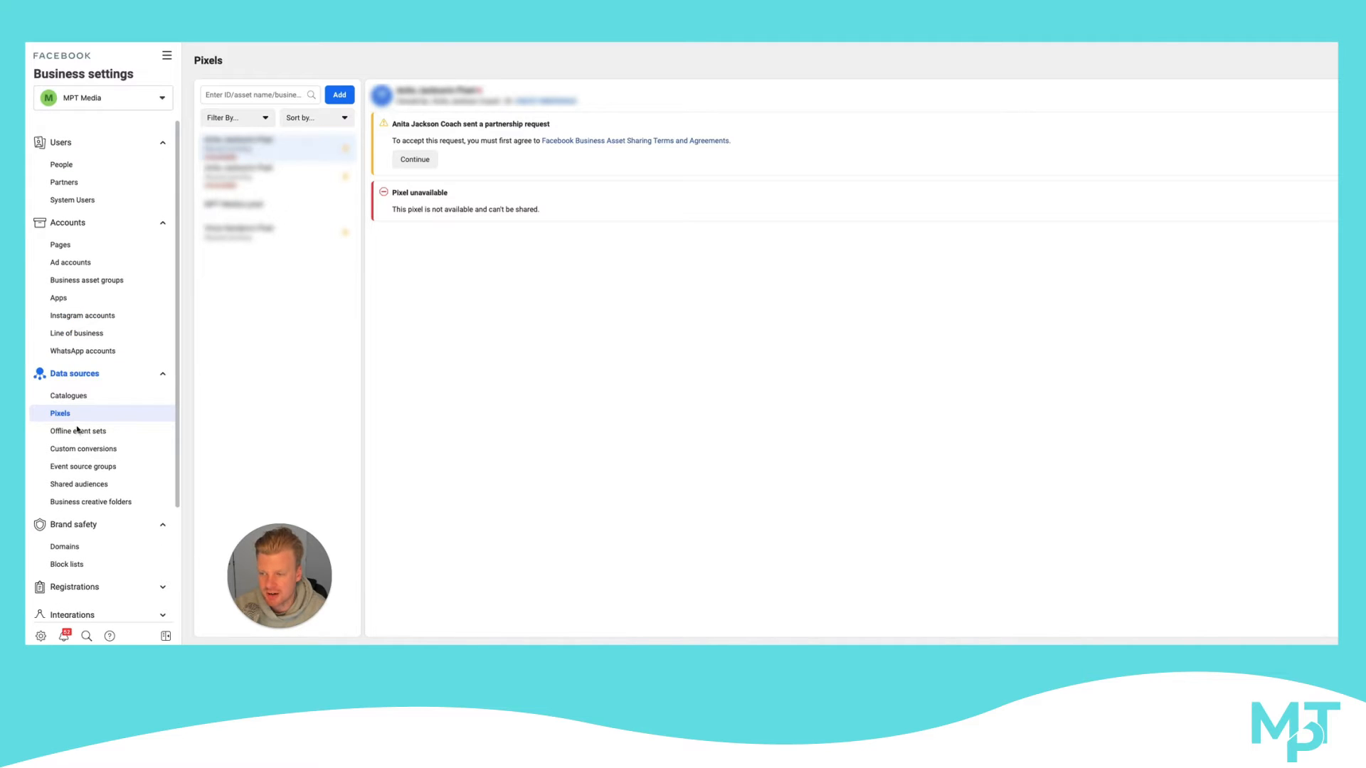
scroll(98, 431, down, 1)
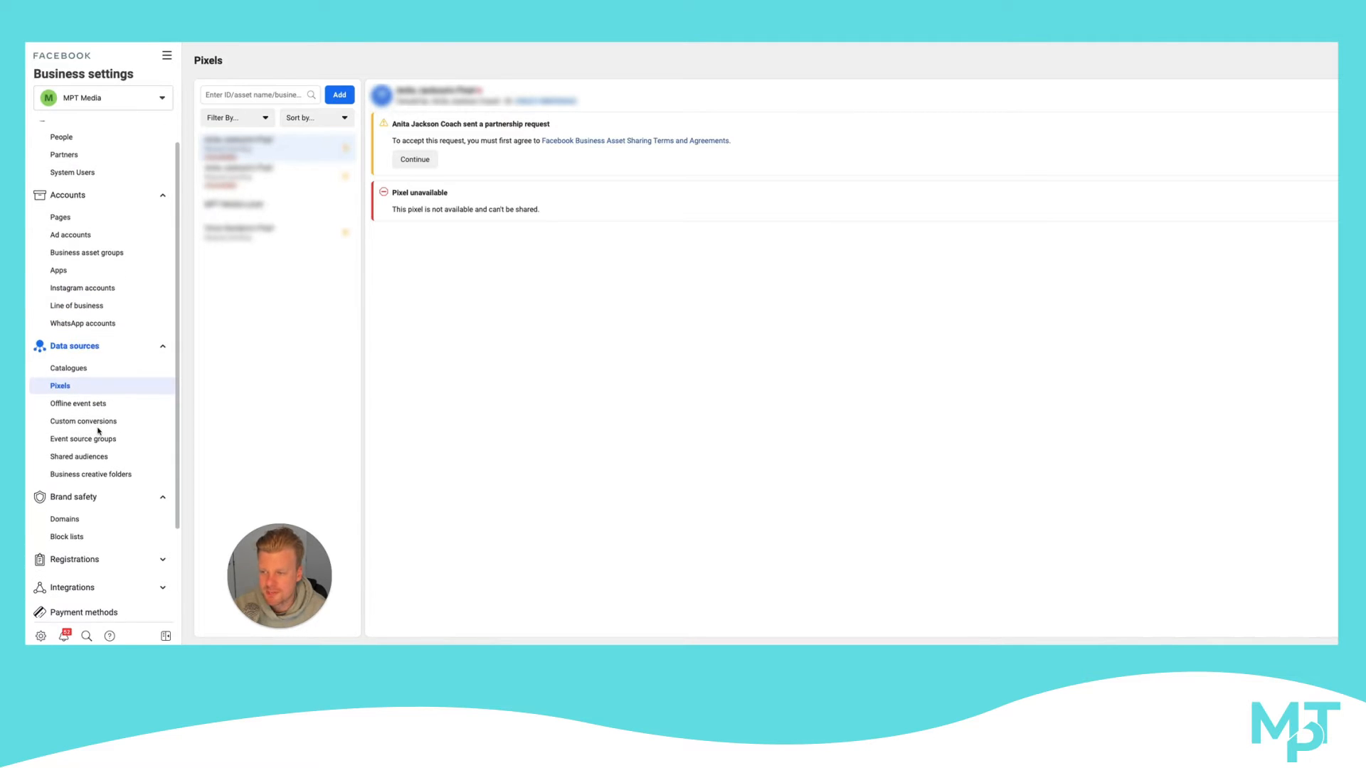
scroll(99, 430, up, 1)
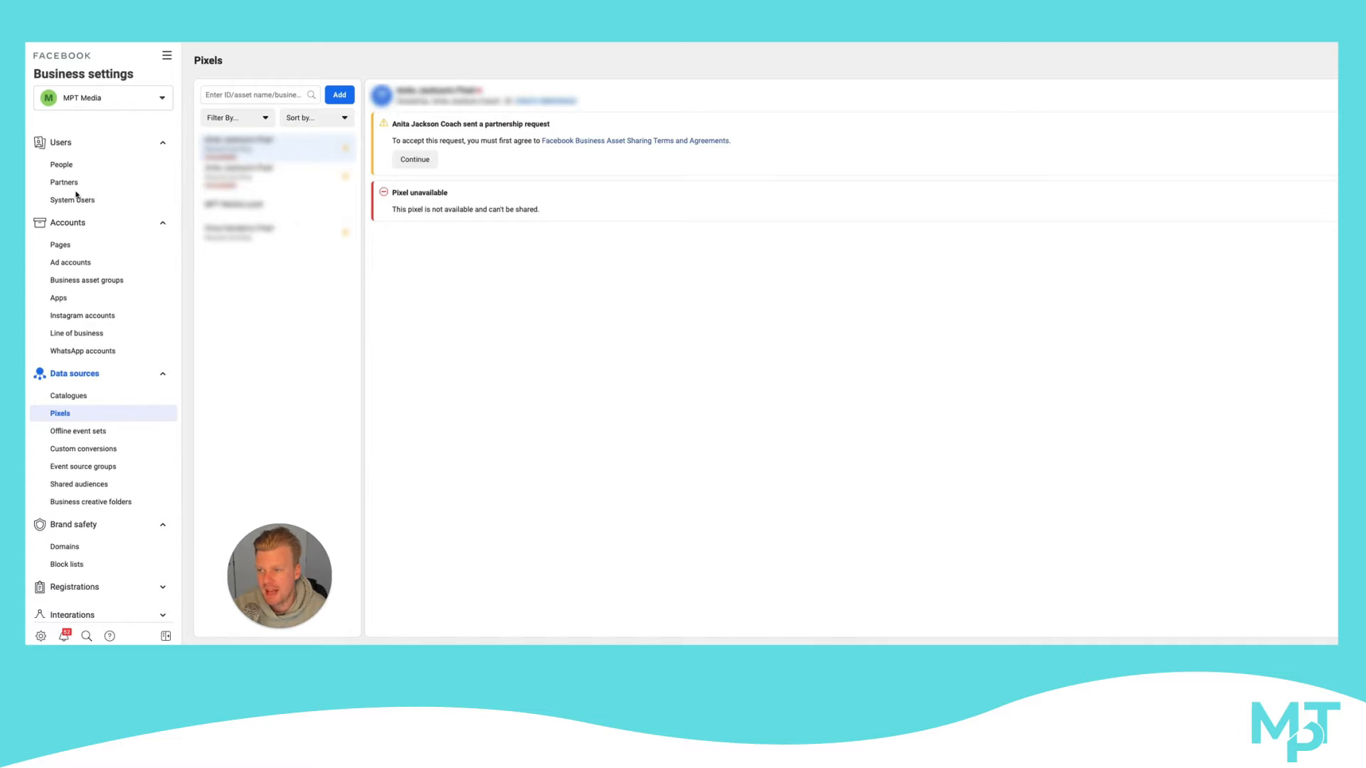
scroll(76, 213, down, 5)
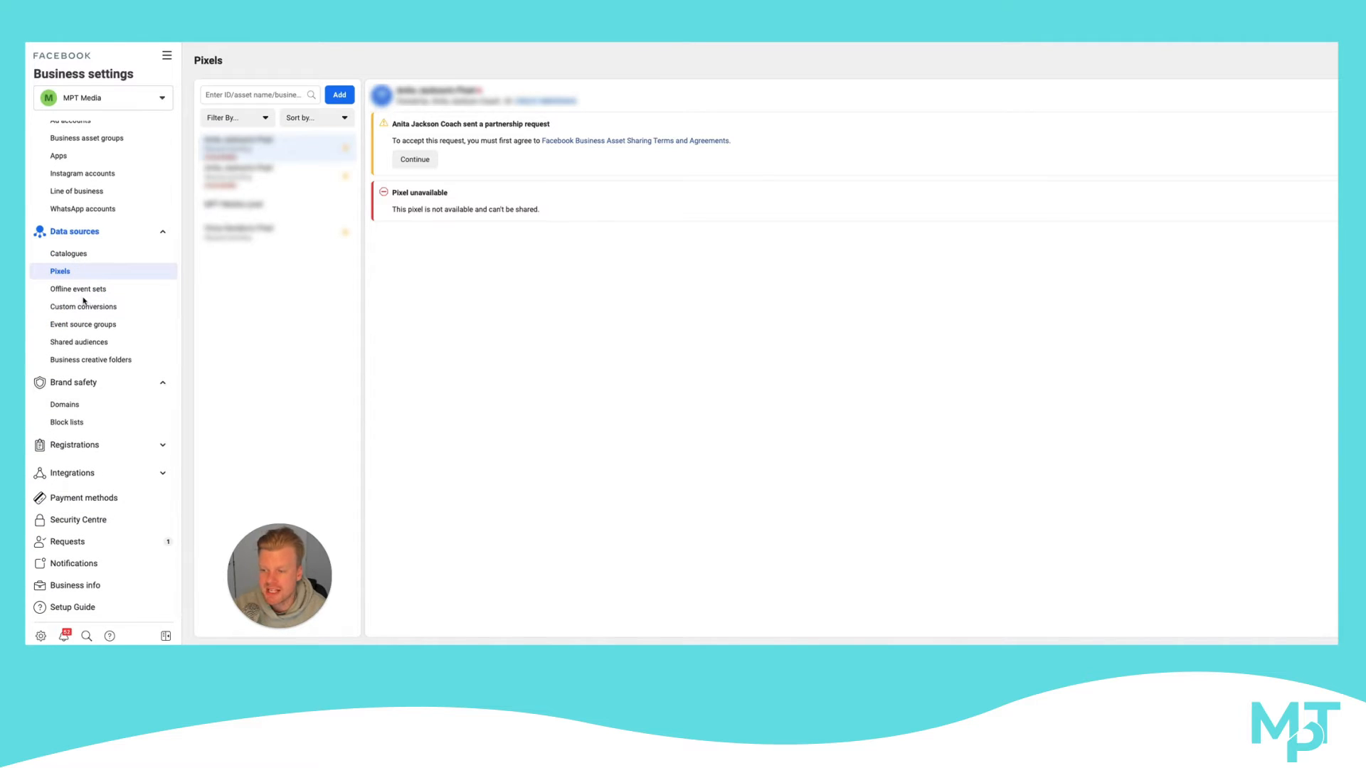
scroll(89, 309, up, 5)
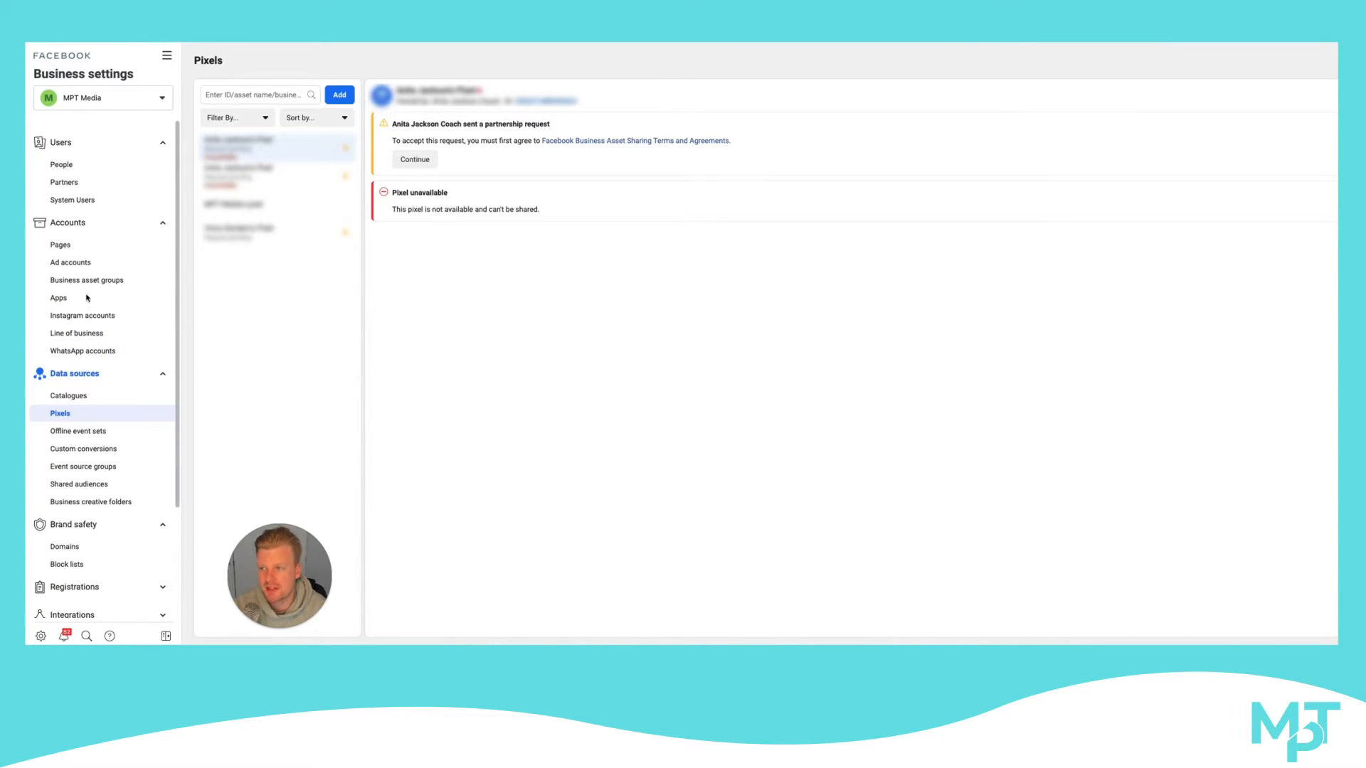
Look through the list of all business tools and open the Media Library to view its business media folders
click(166, 55)
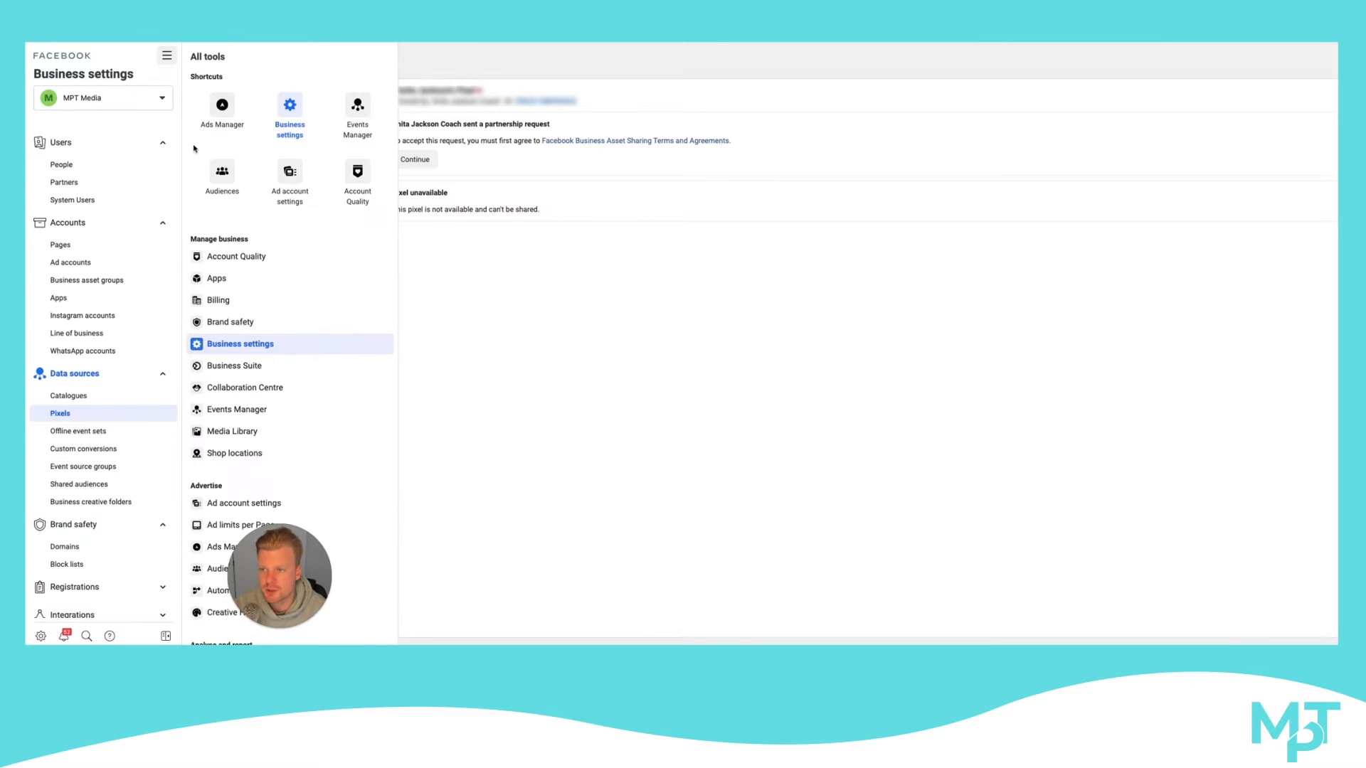
scroll(242, 335, down, 3)
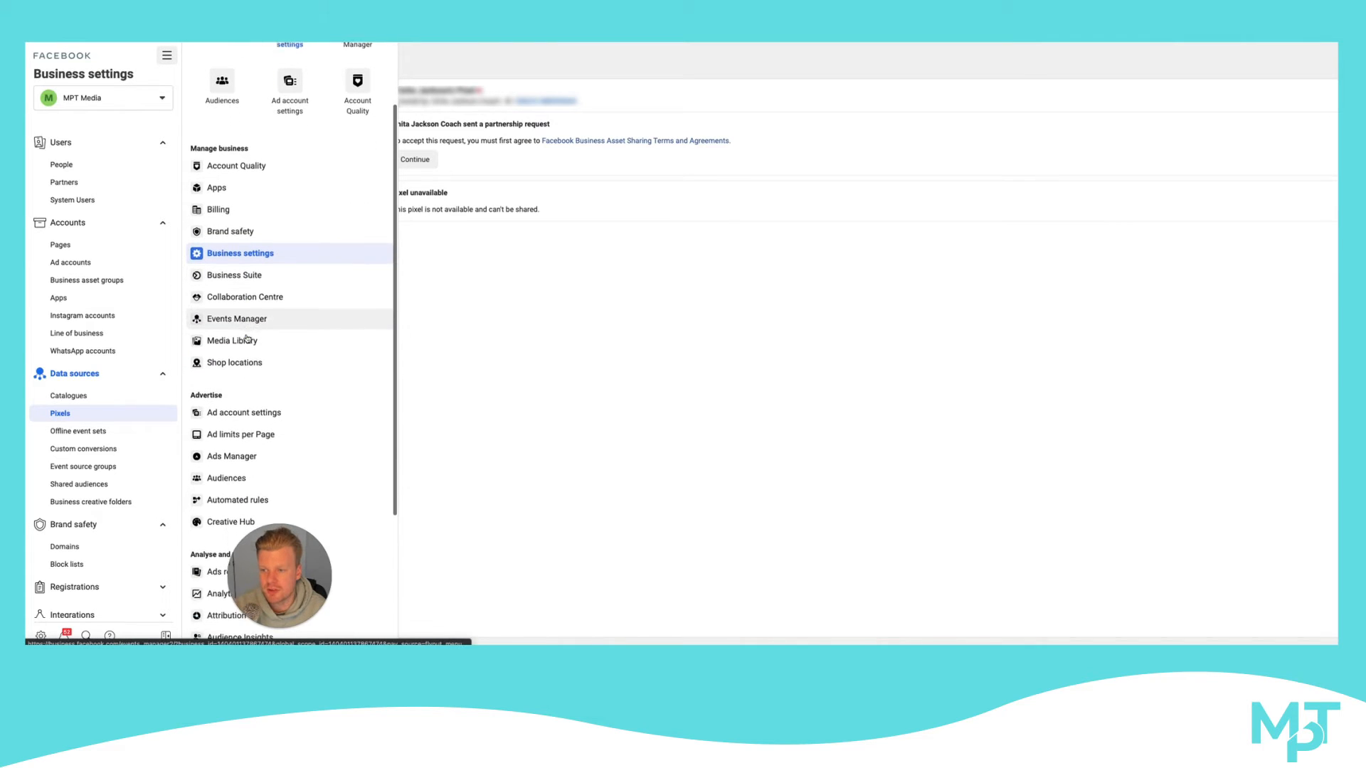
scroll(246, 339, up, 3)
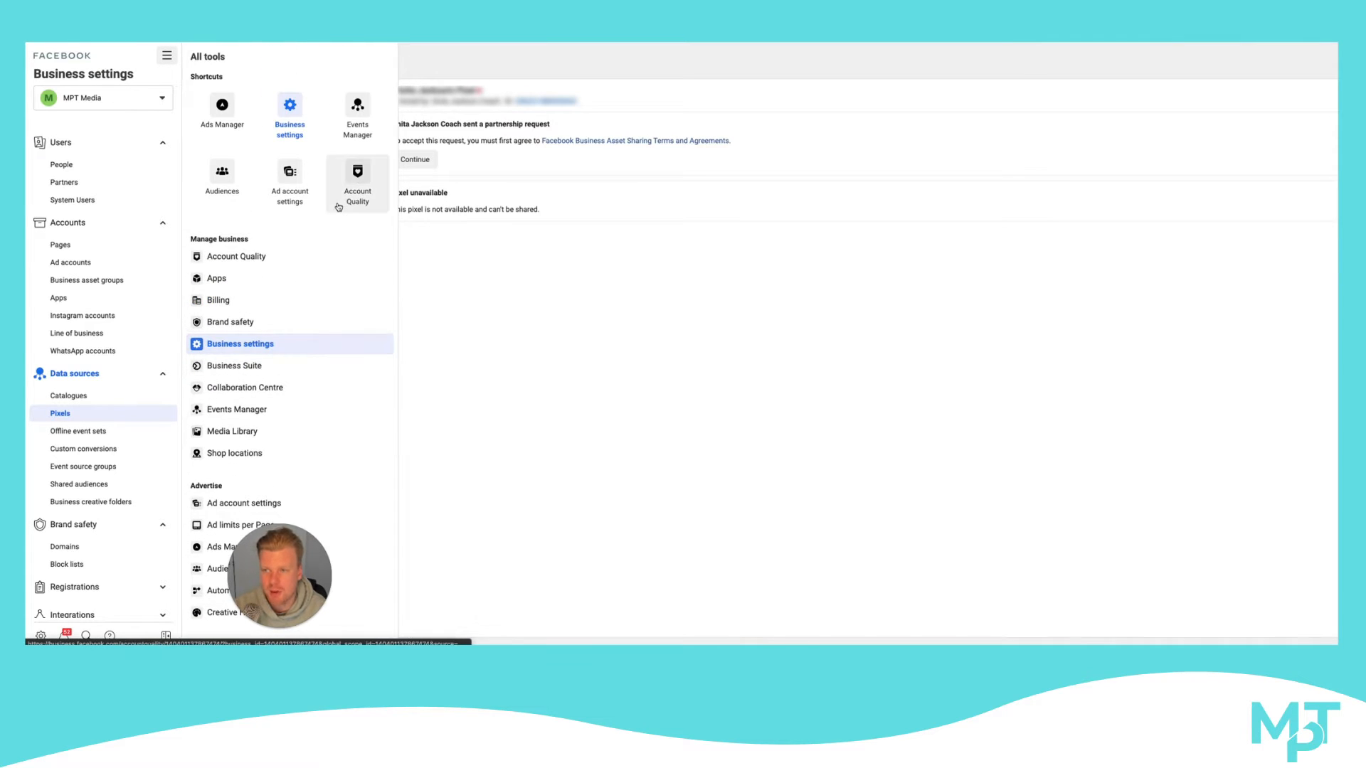
scroll(288, 210, down, 2)
scroll(280, 218, down, 3)
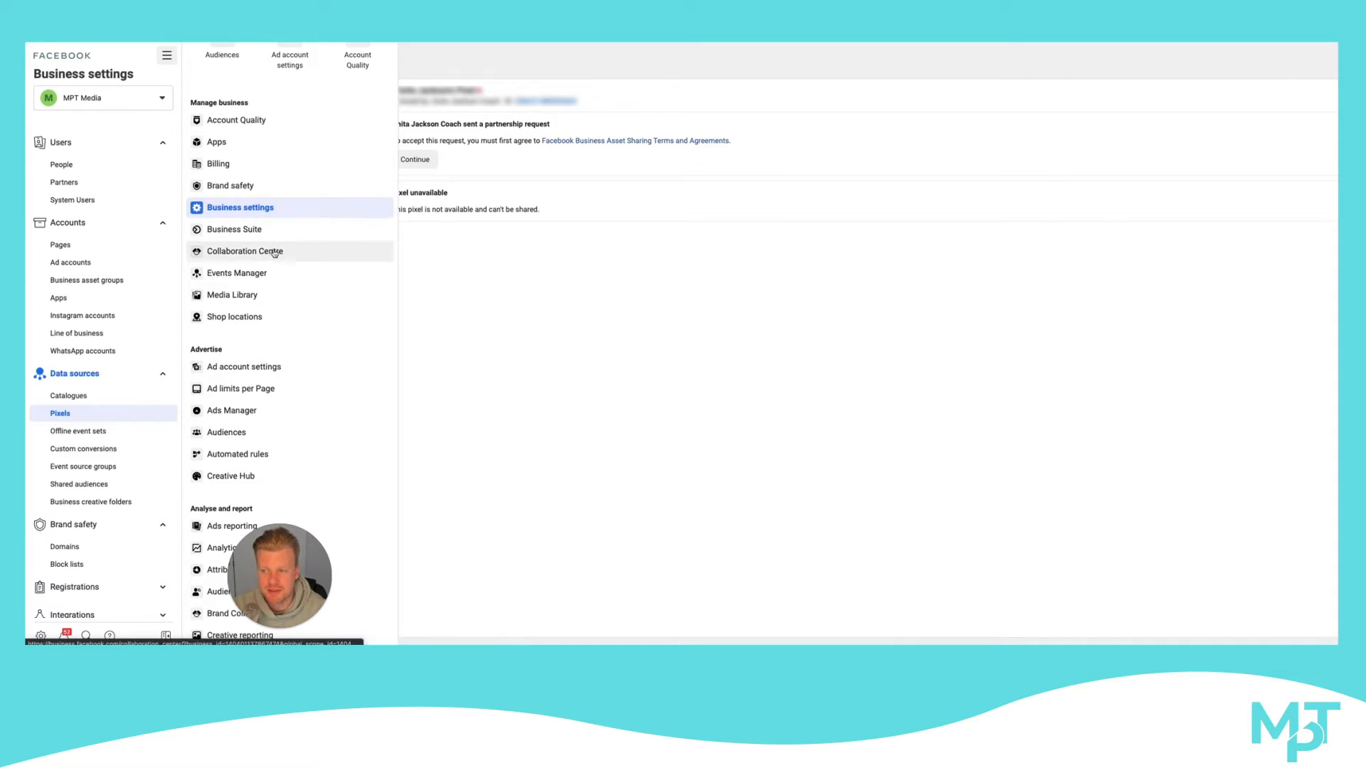
click(257, 294)
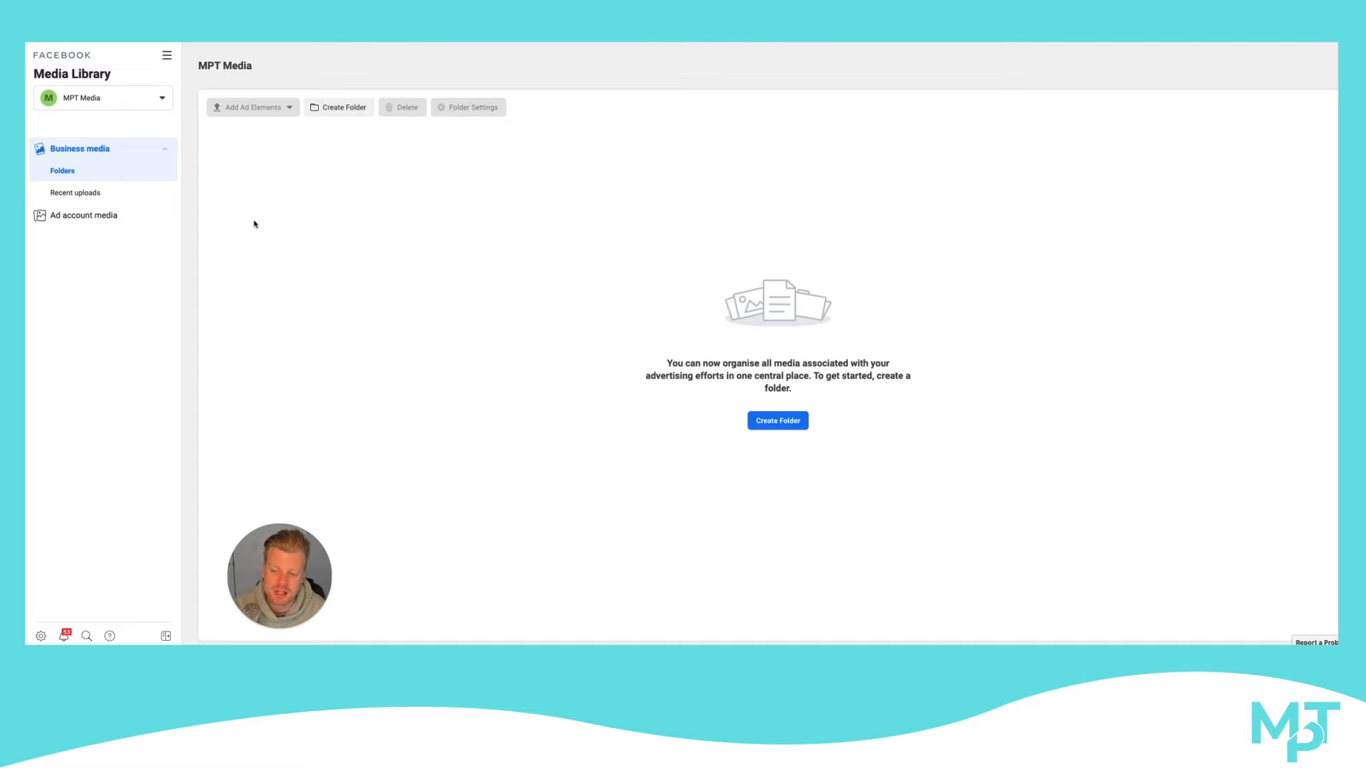
drag(274, 544, 86, 545)
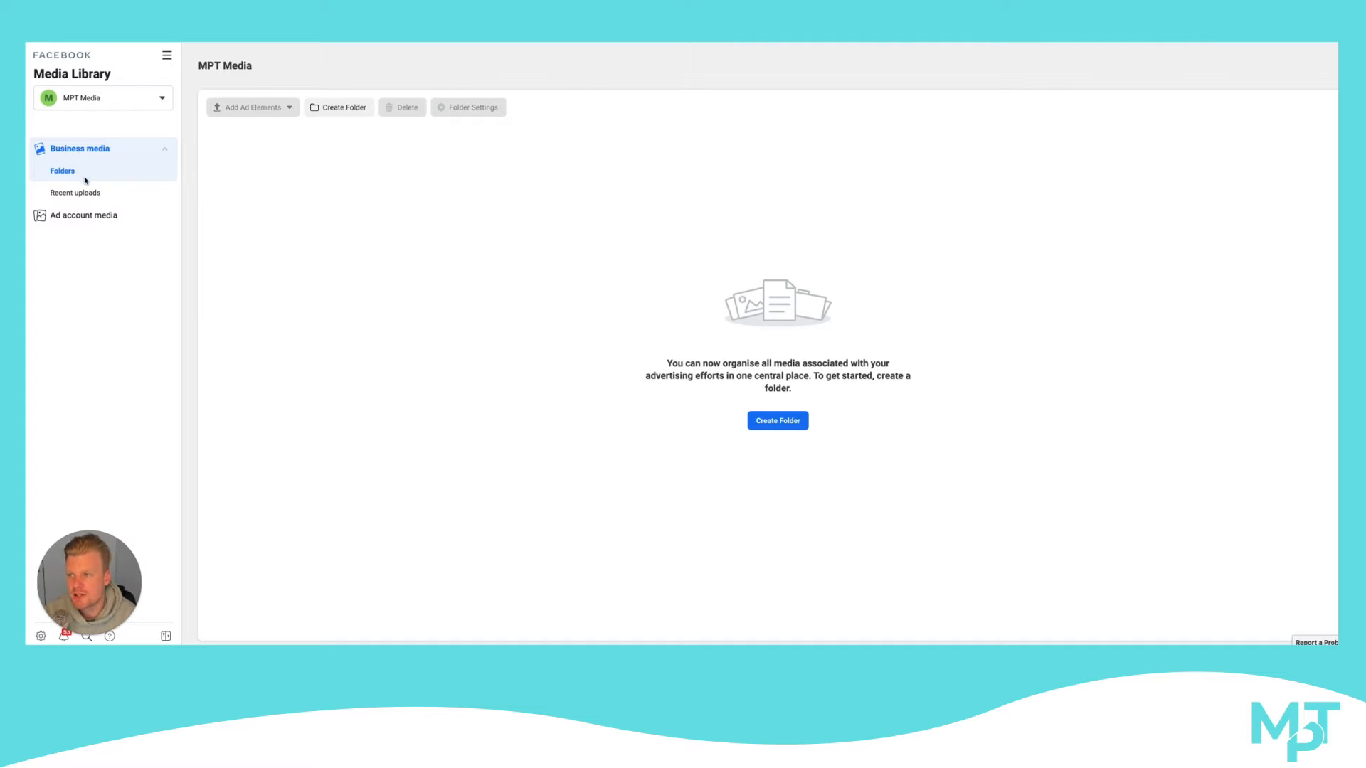
Review the advertising and reporting tools in the full tool list, and open Audiences to view the audience types
click(167, 55)
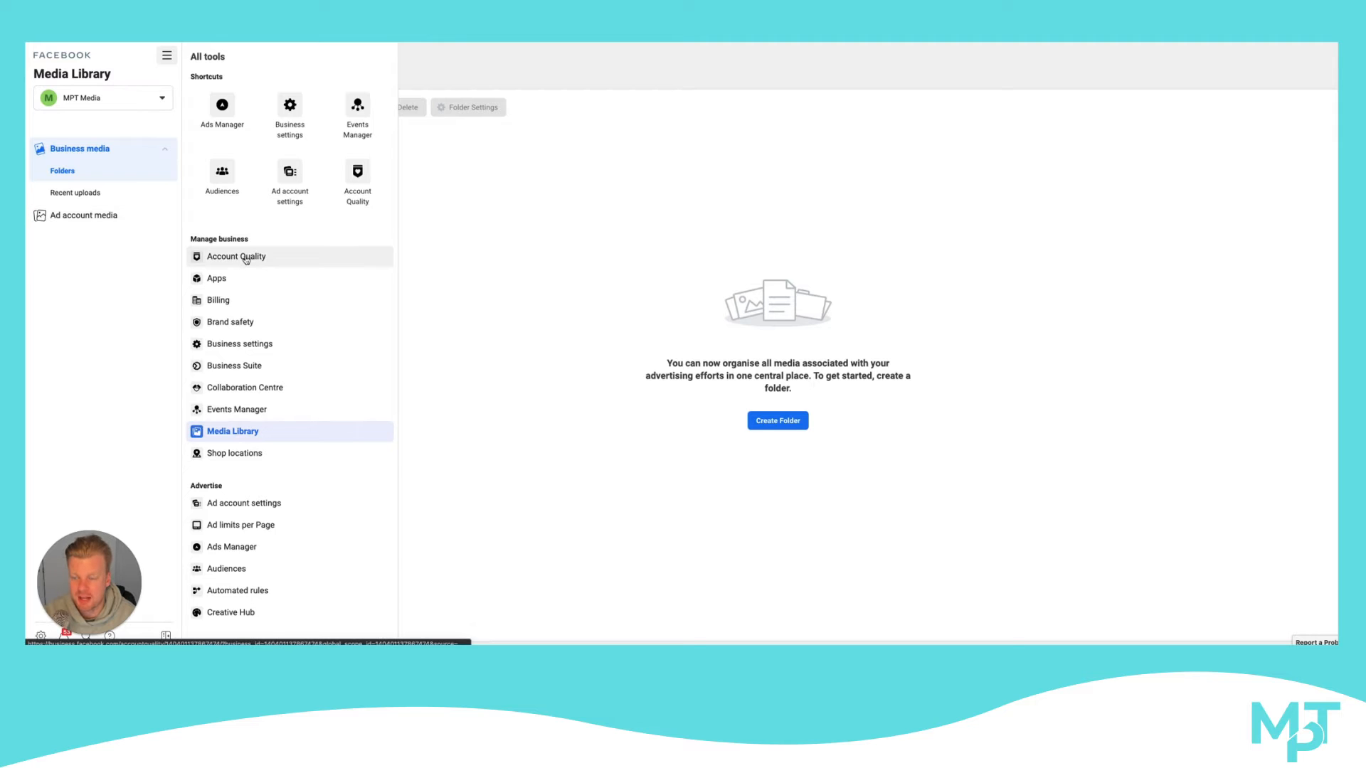
scroll(256, 260, down, 2)
scroll(251, 308, down, 5)
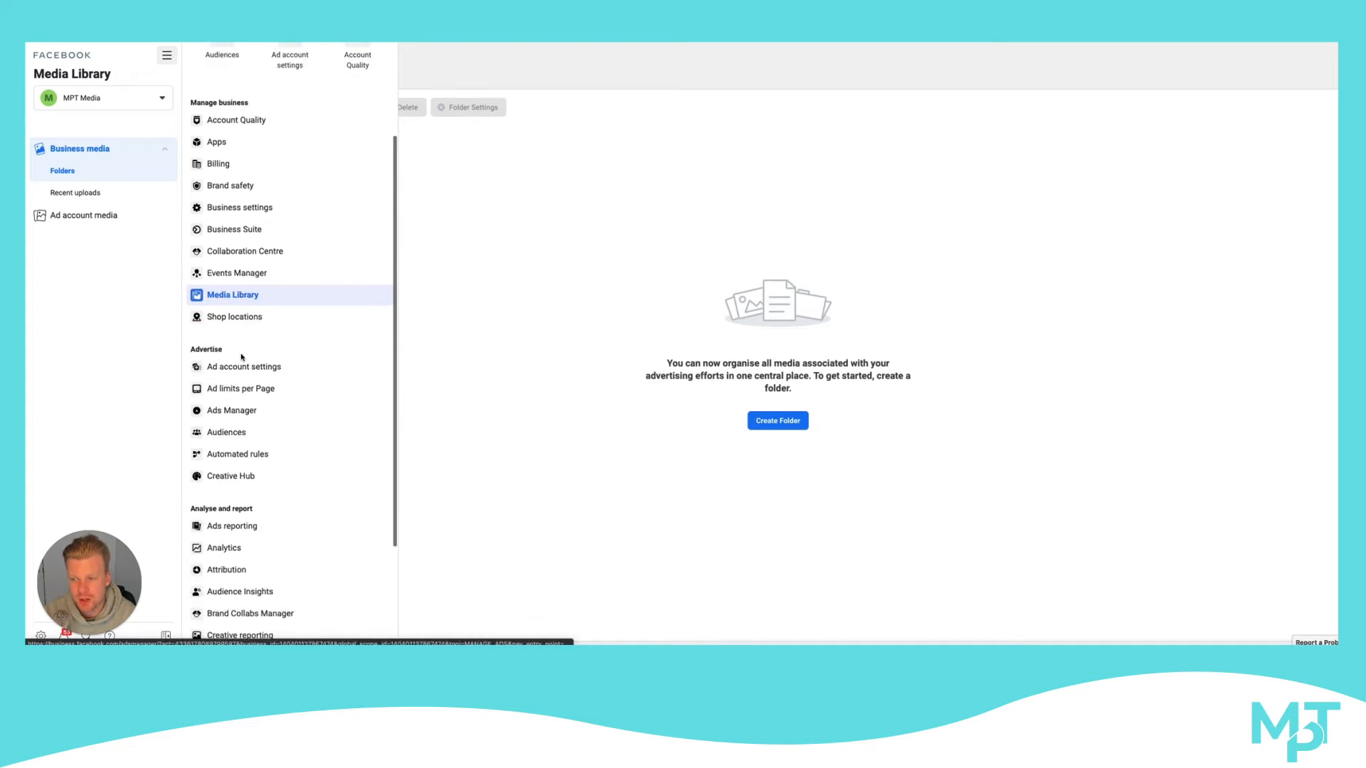
scroll(244, 483, up, 6)
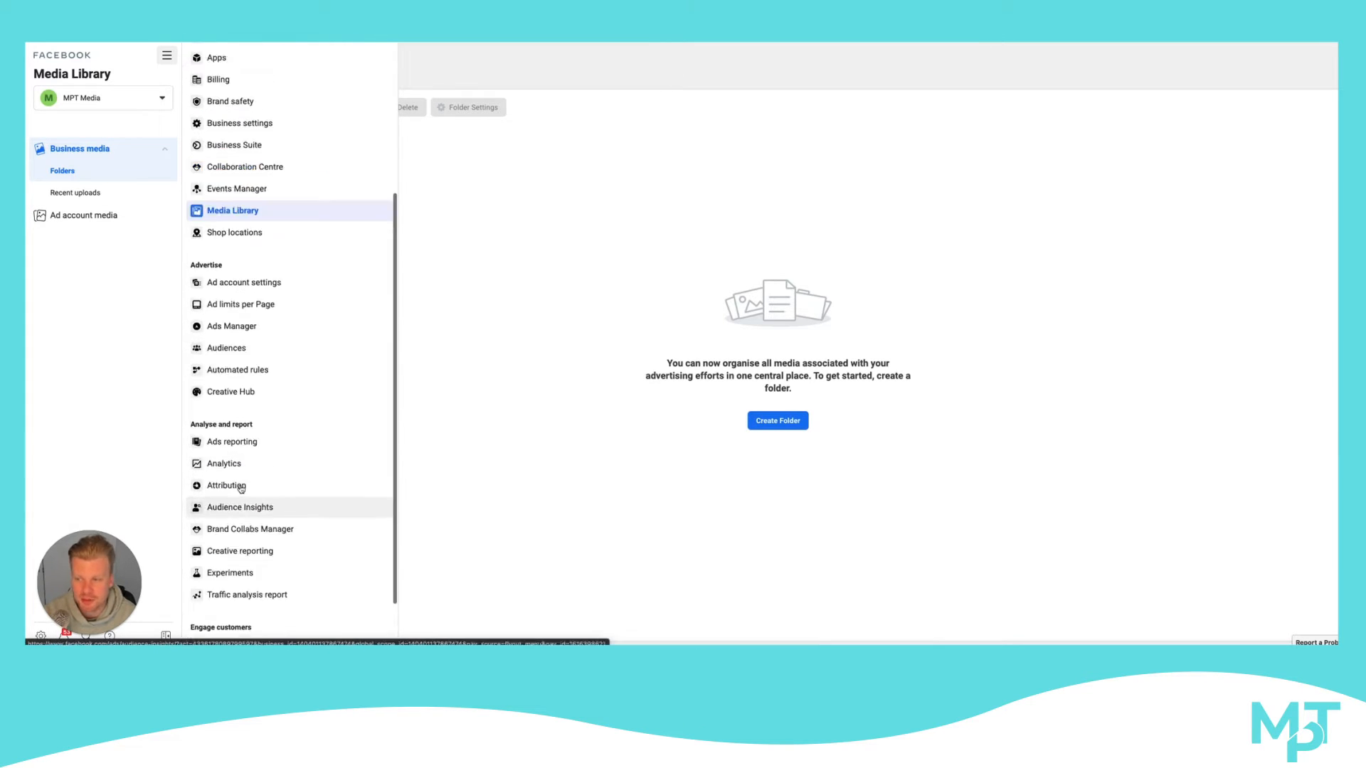
scroll(238, 454, up, 1)
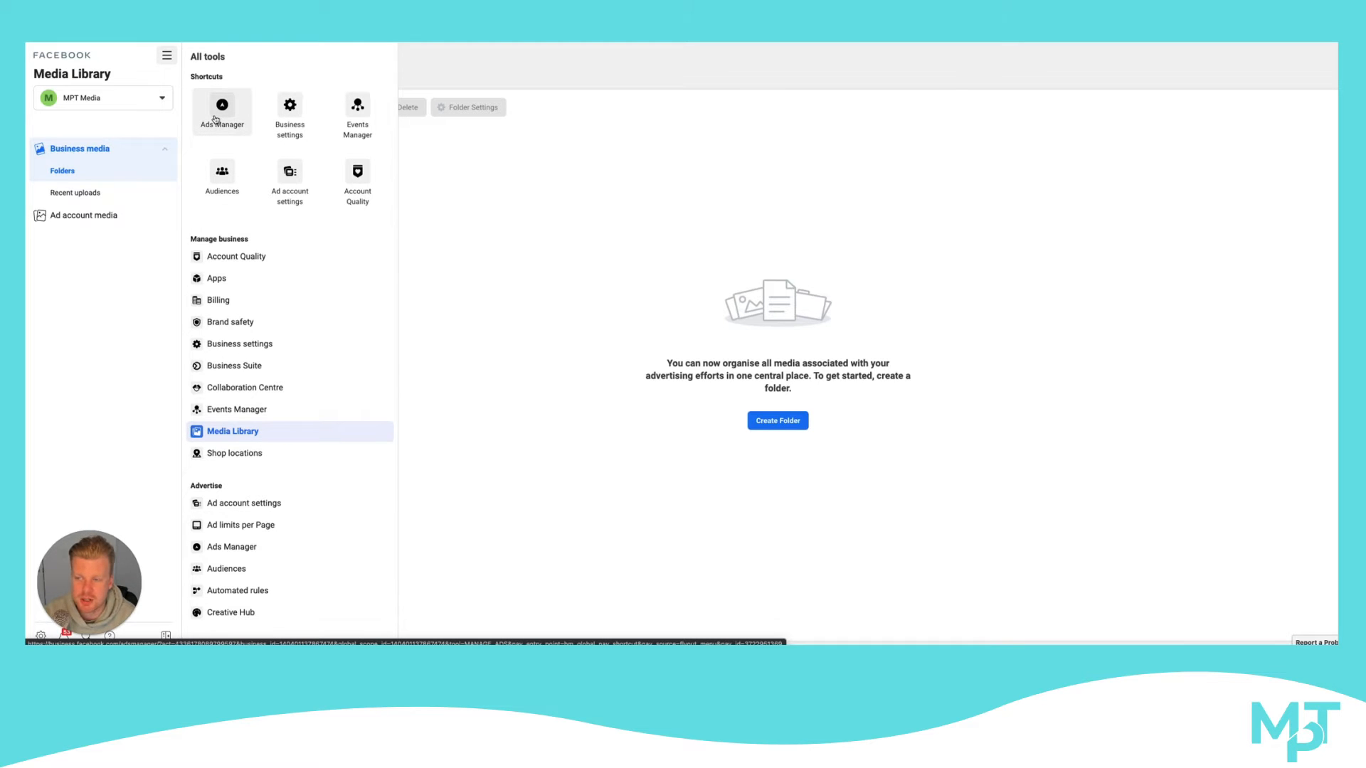
click(221, 171)
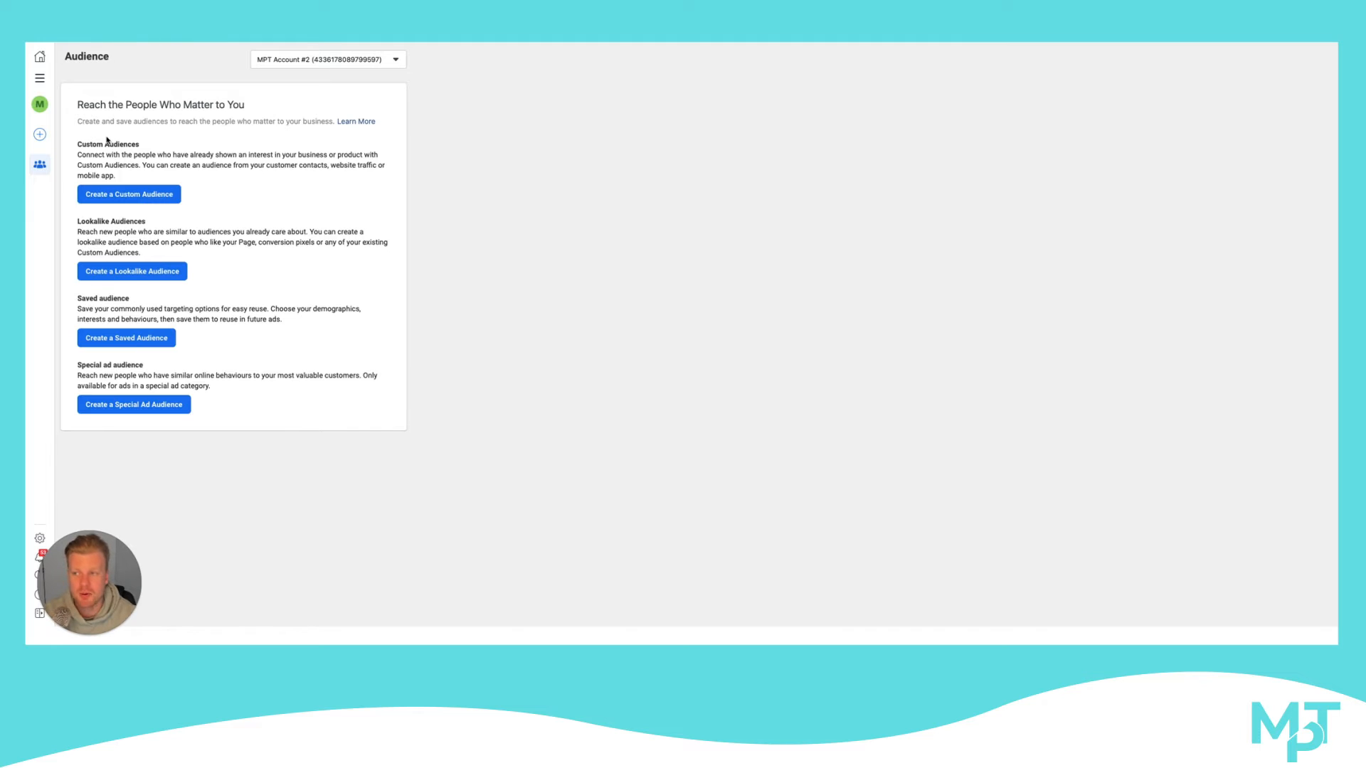
click(39, 79)
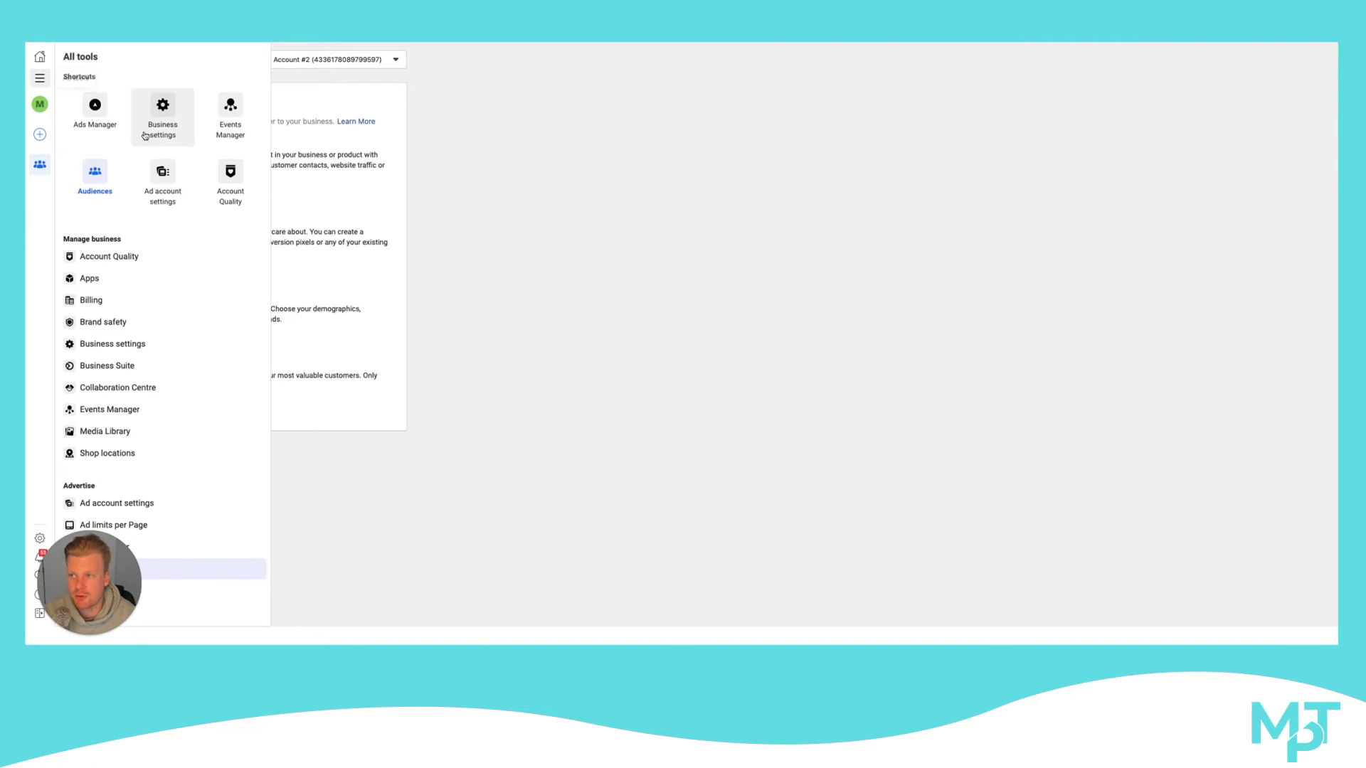
click(97, 176)
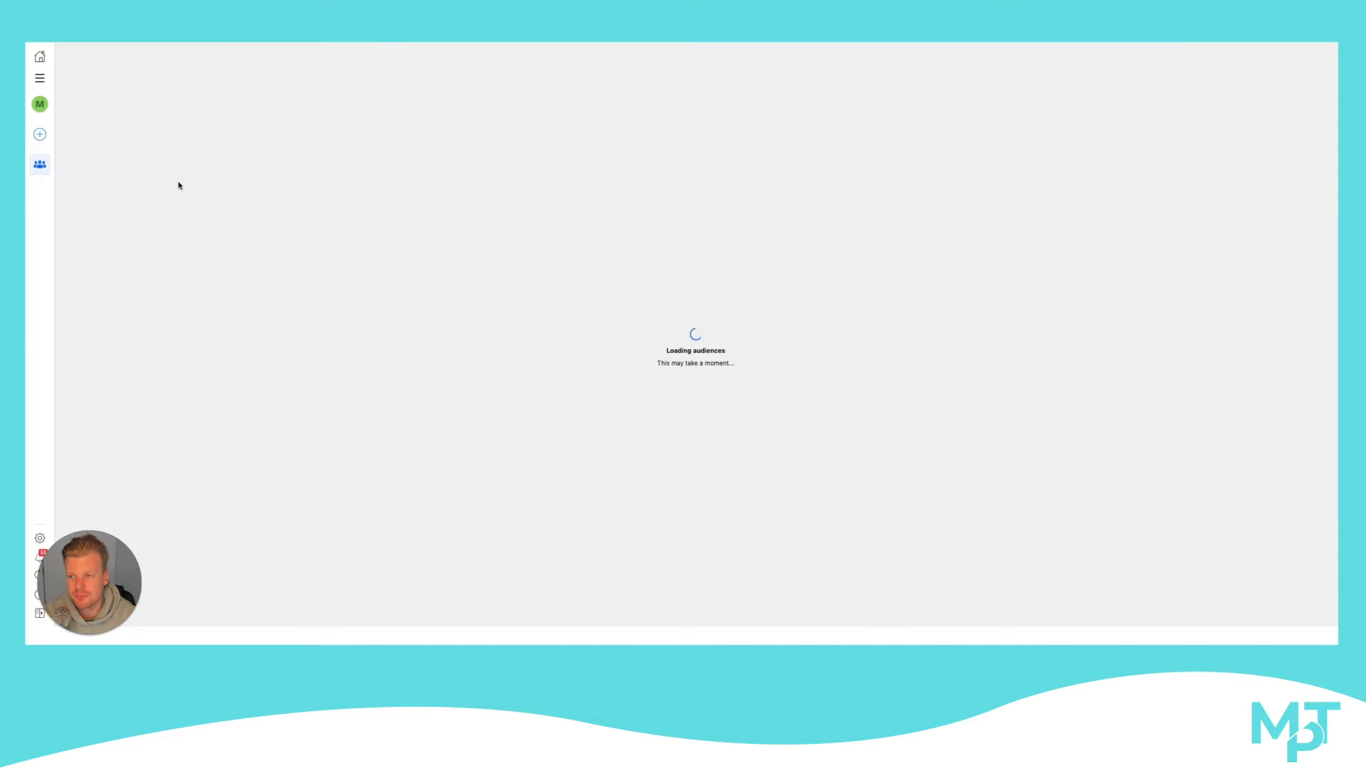
Start a Custom Audience from the Video source, with engagement set to people who have watched at least 25% of the video
click(151, 190)
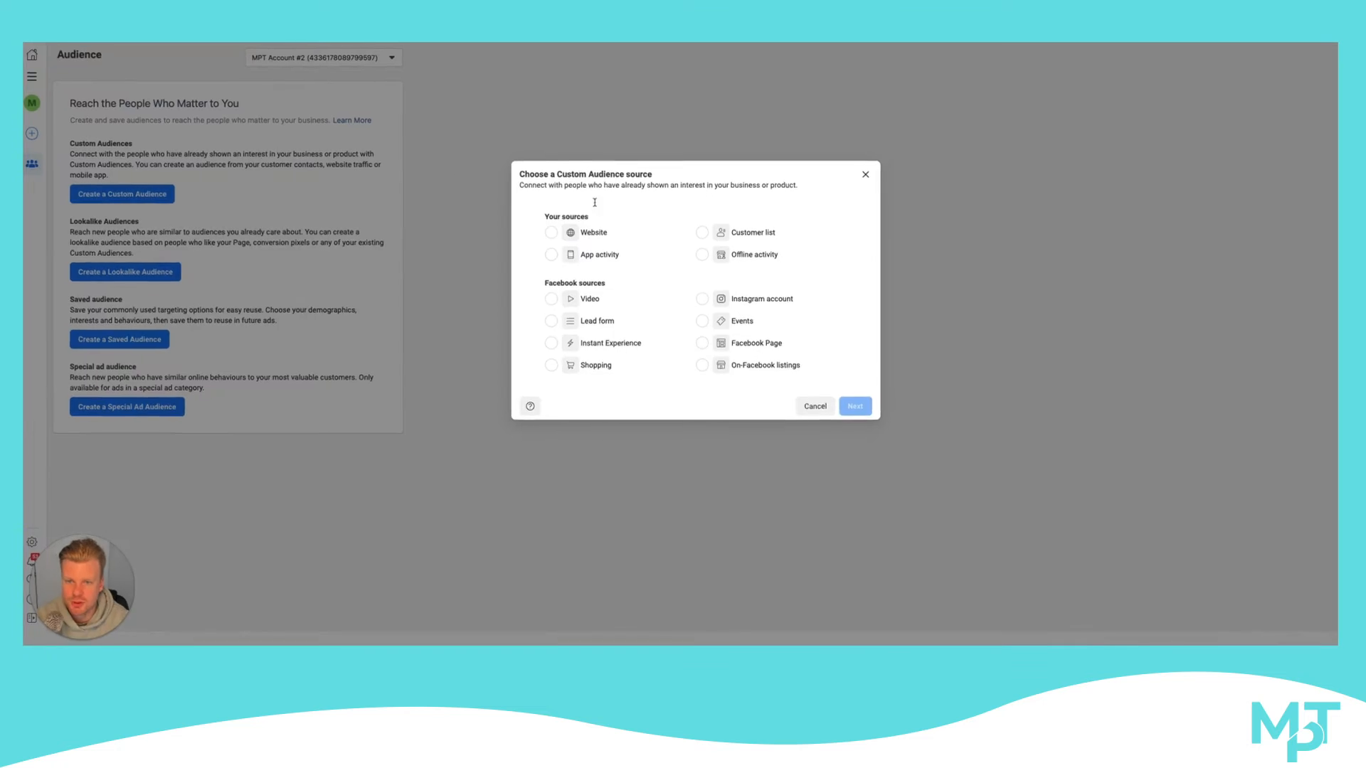
click(468, 368)
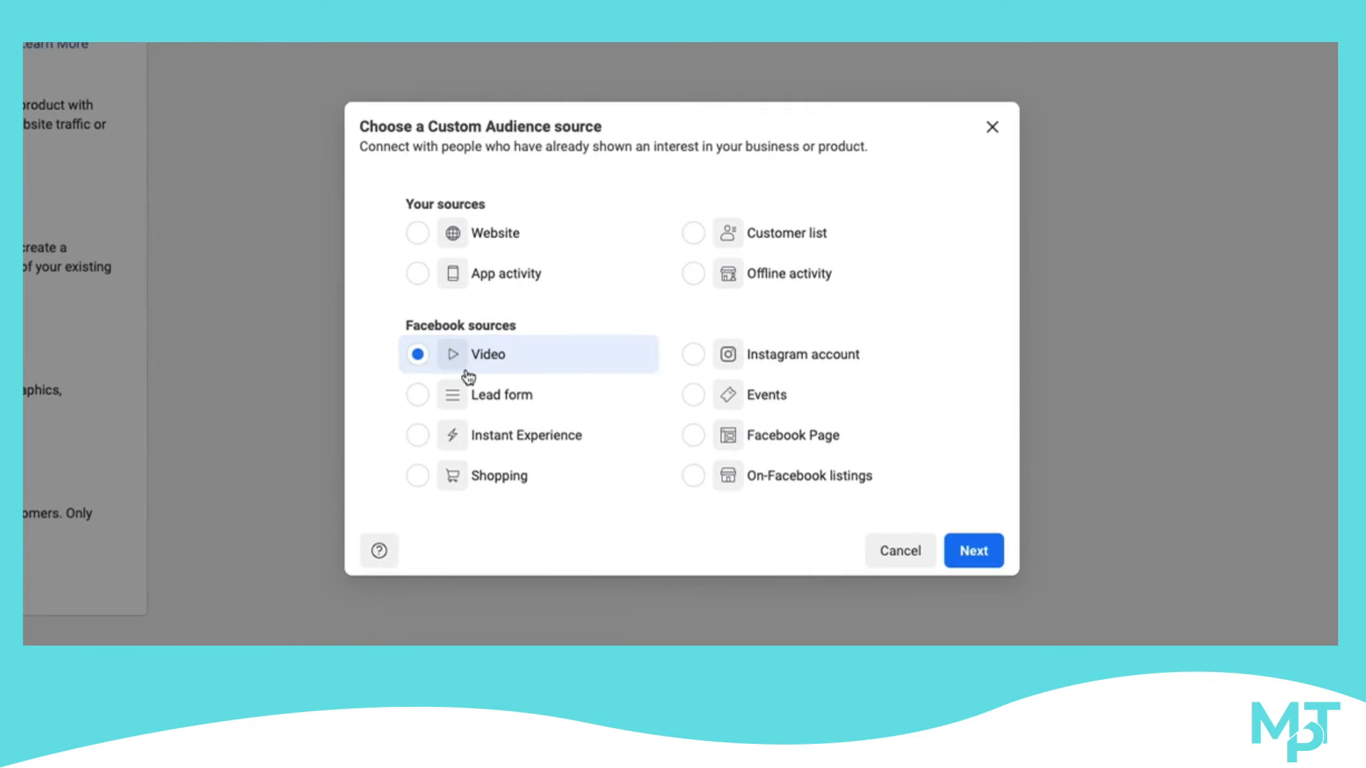
click(953, 540)
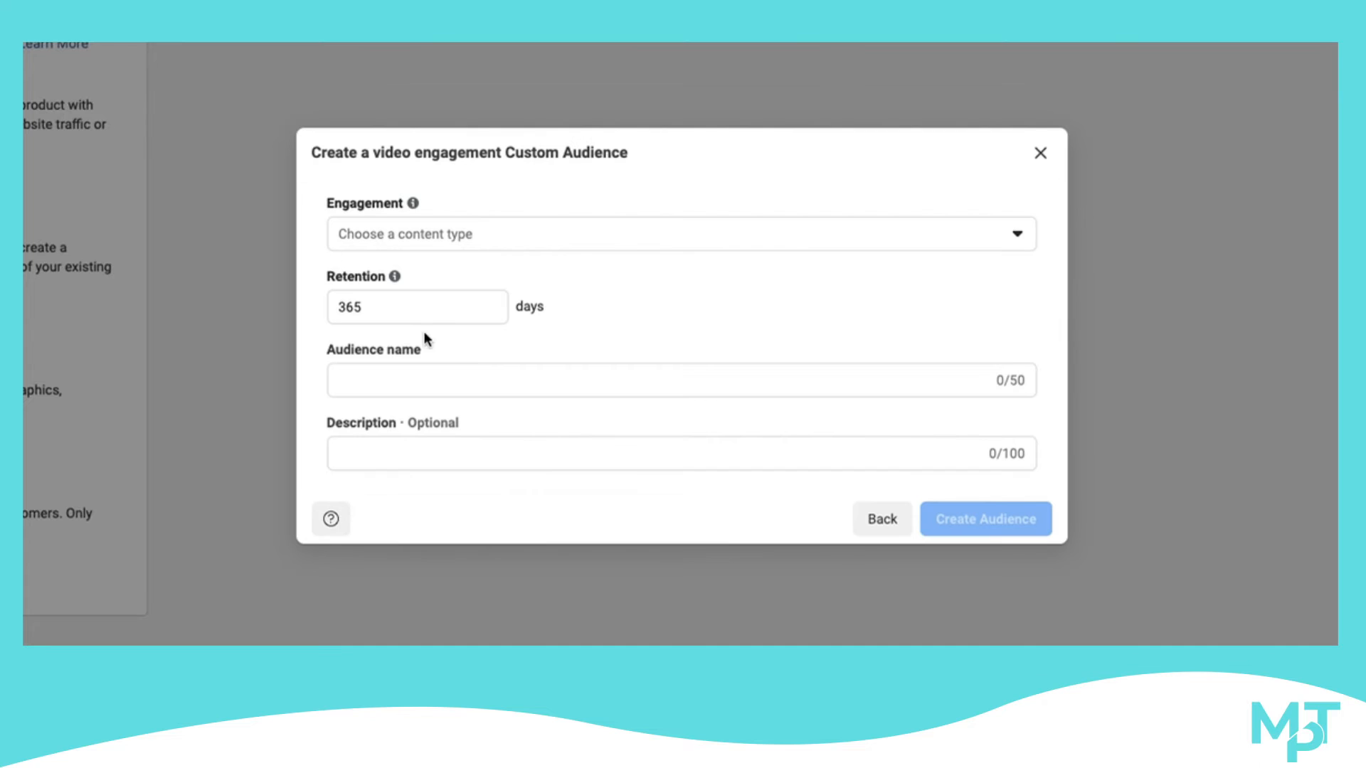
click(442, 222)
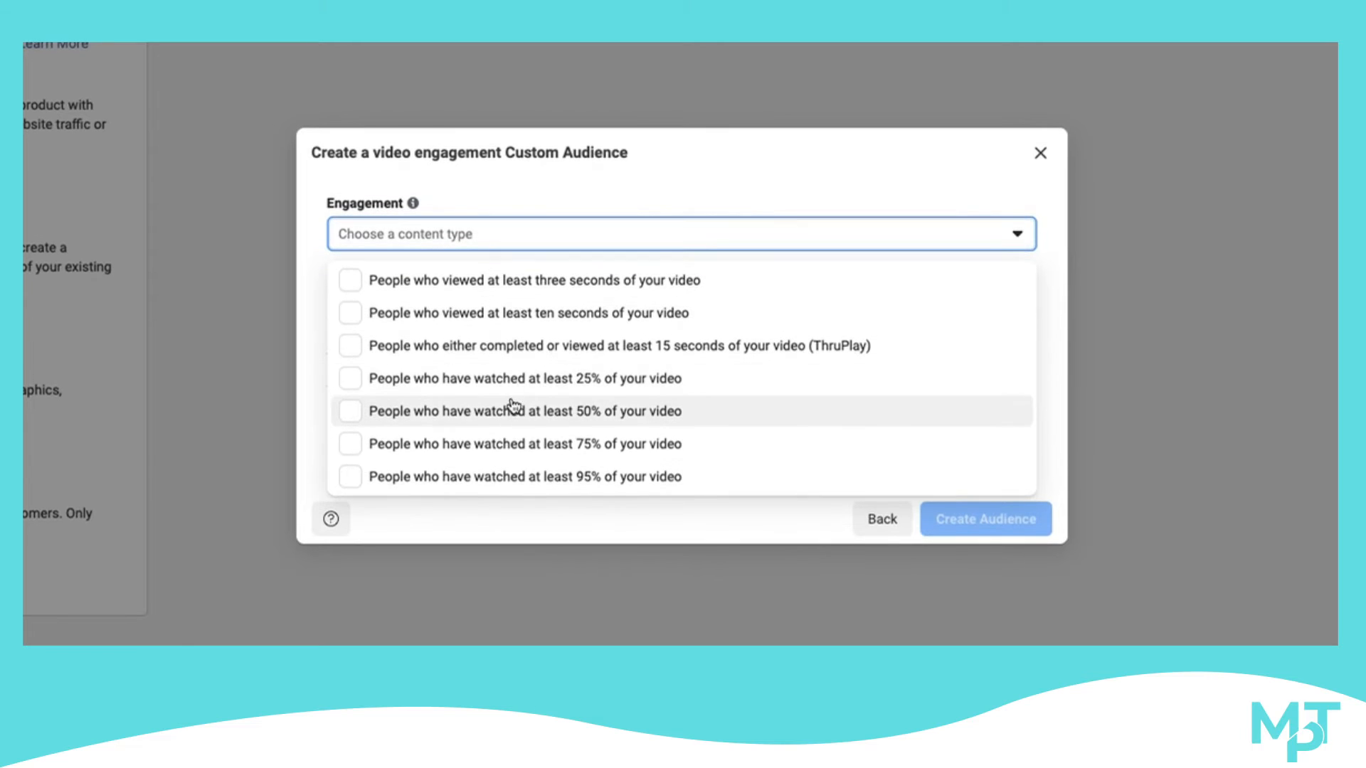
click(482, 390)
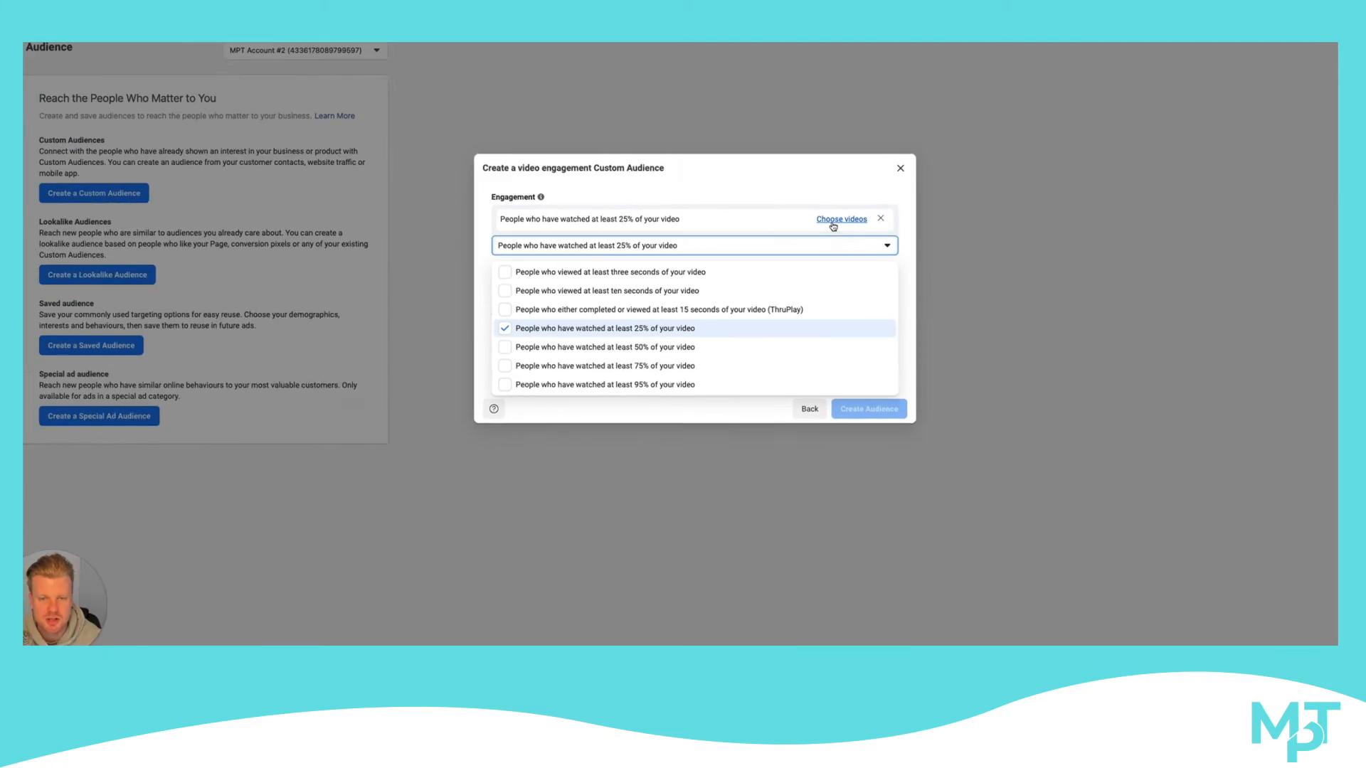
Choose the "How to get your first 20 clients" video from the MPT Consulting Facebook Page for the audience
click(832, 223)
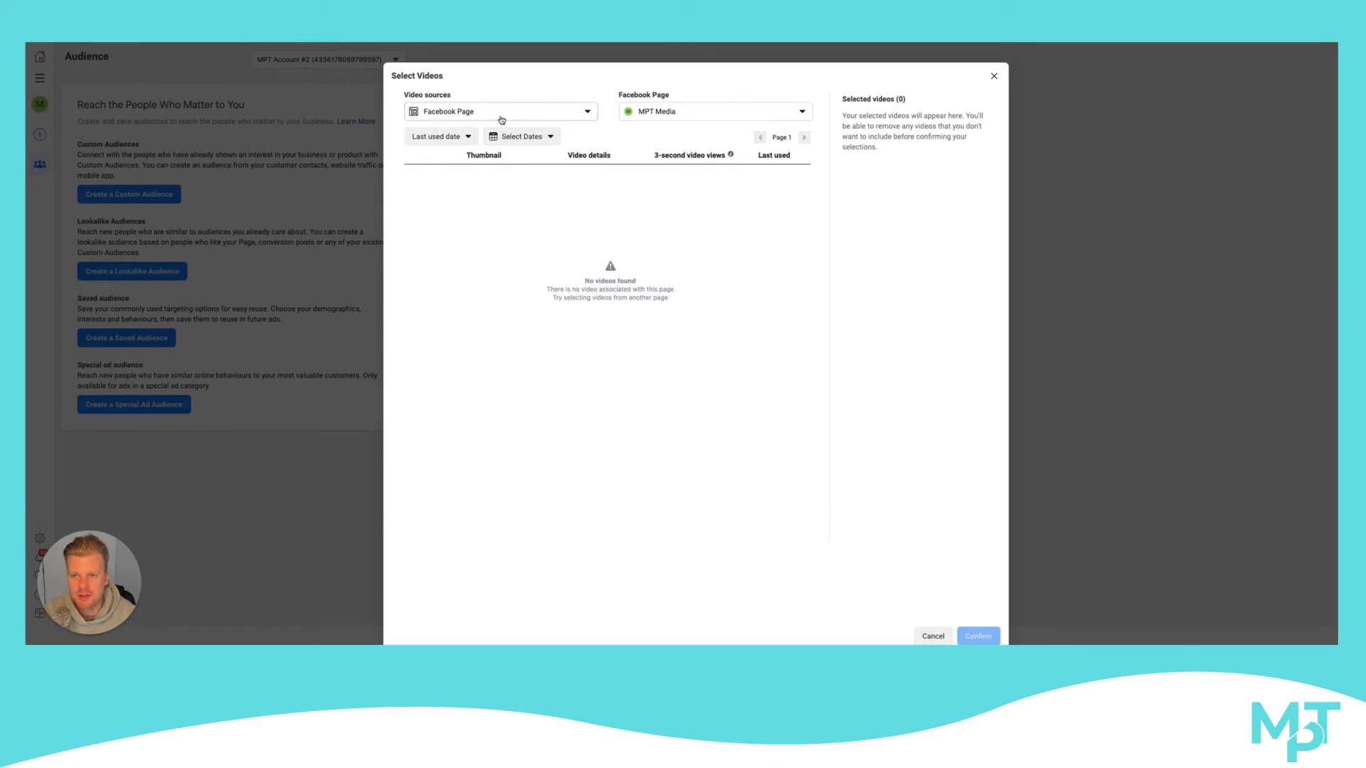
click(502, 118)
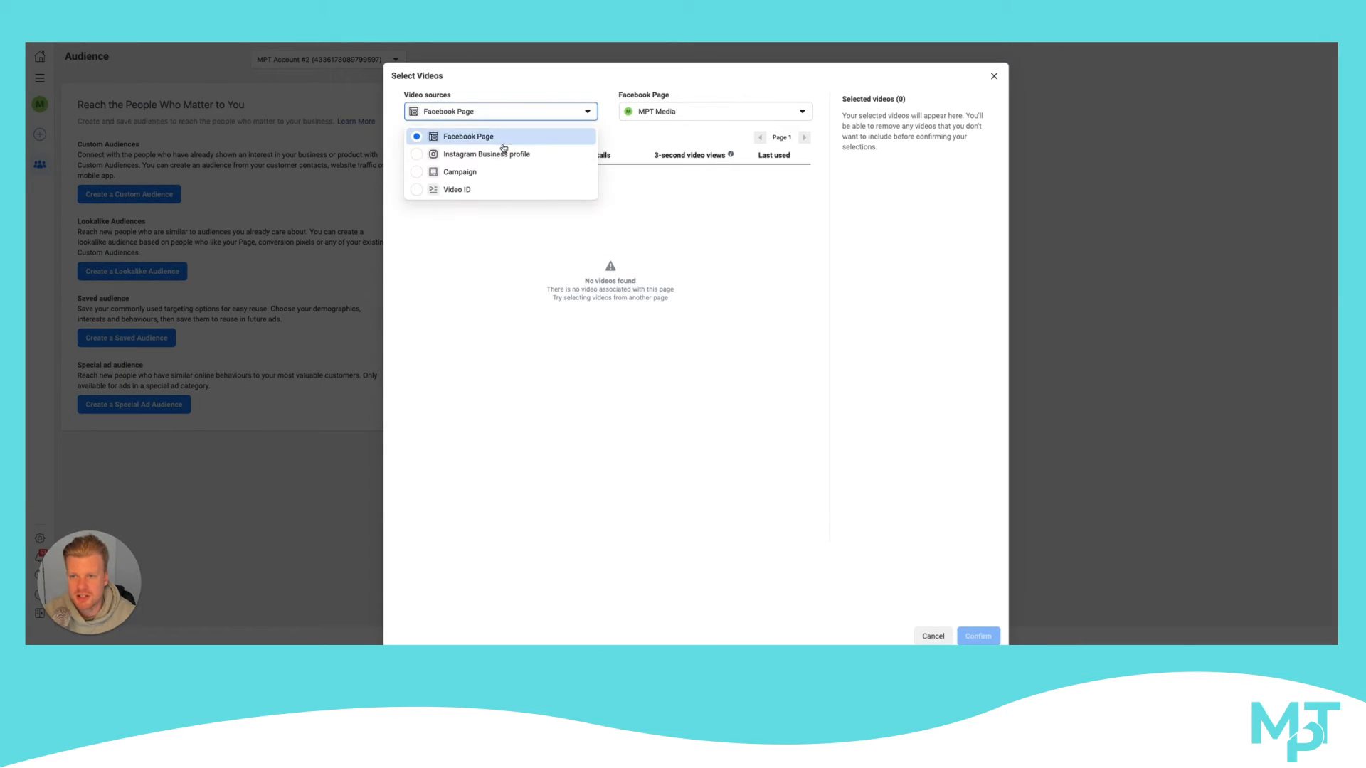
click(656, 116)
click(658, 153)
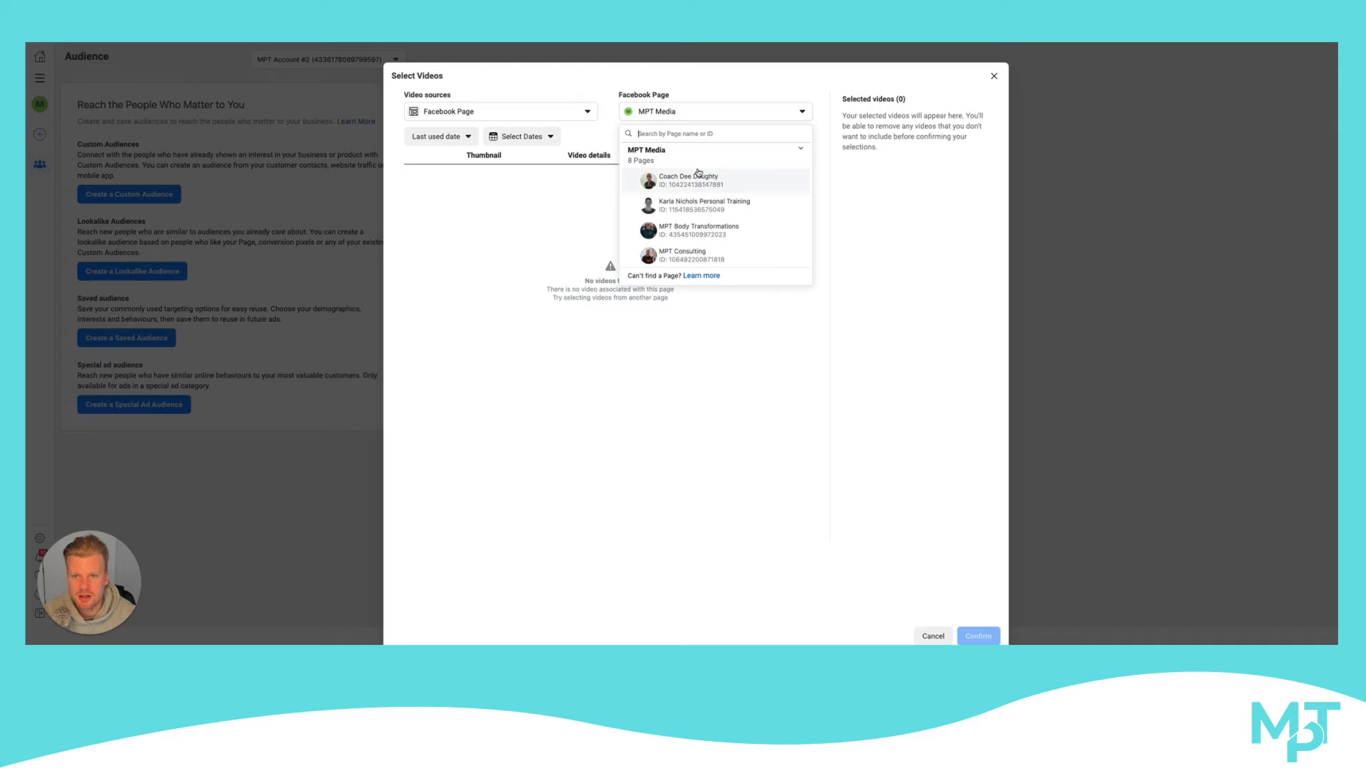
scroll(681, 196, down, 2)
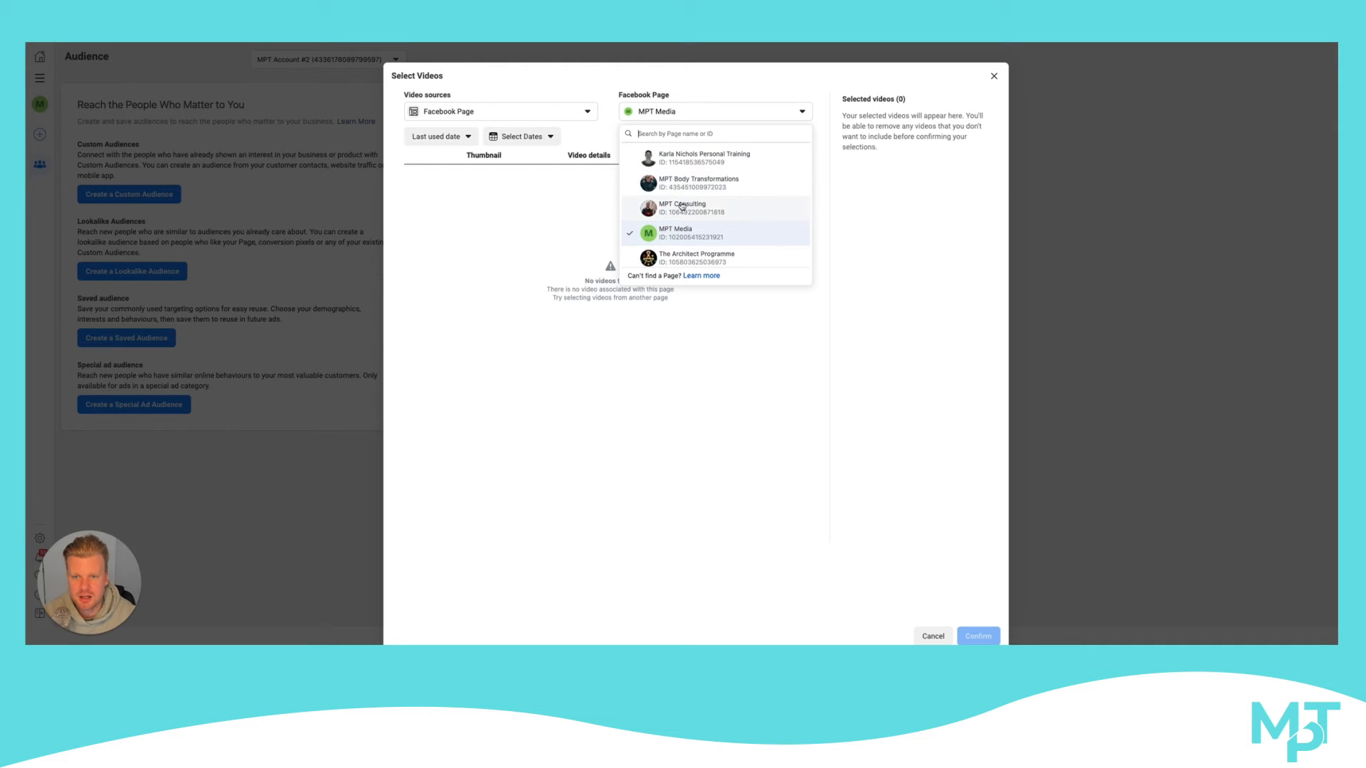
click(681, 206)
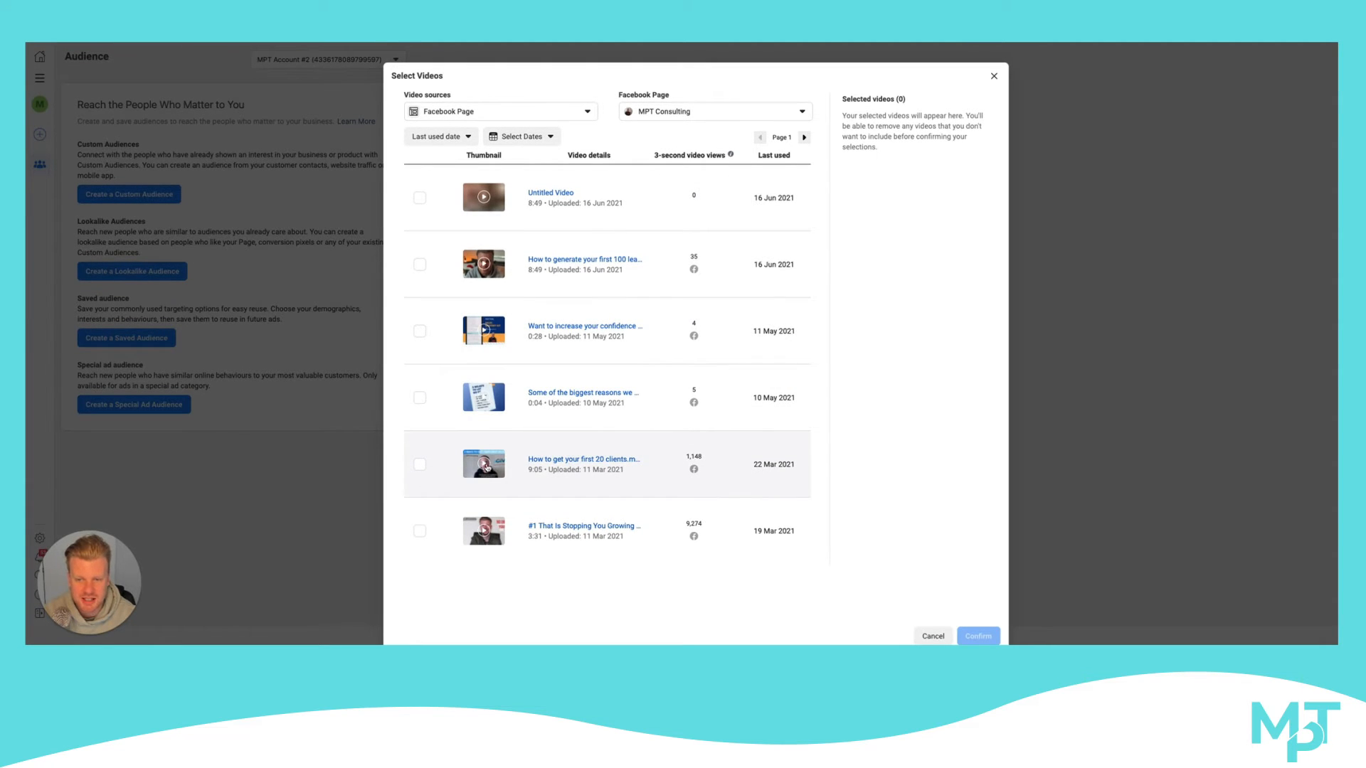
click(420, 465)
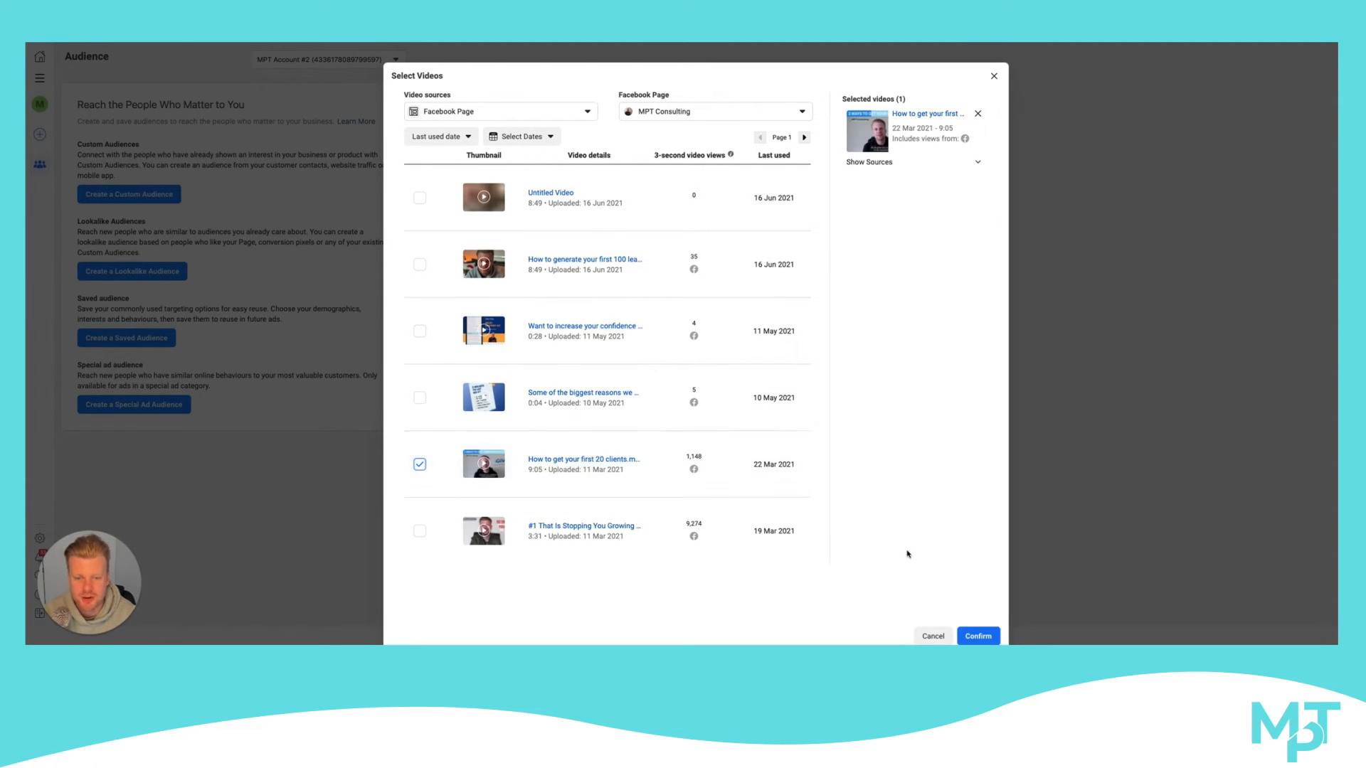
click(960, 633)
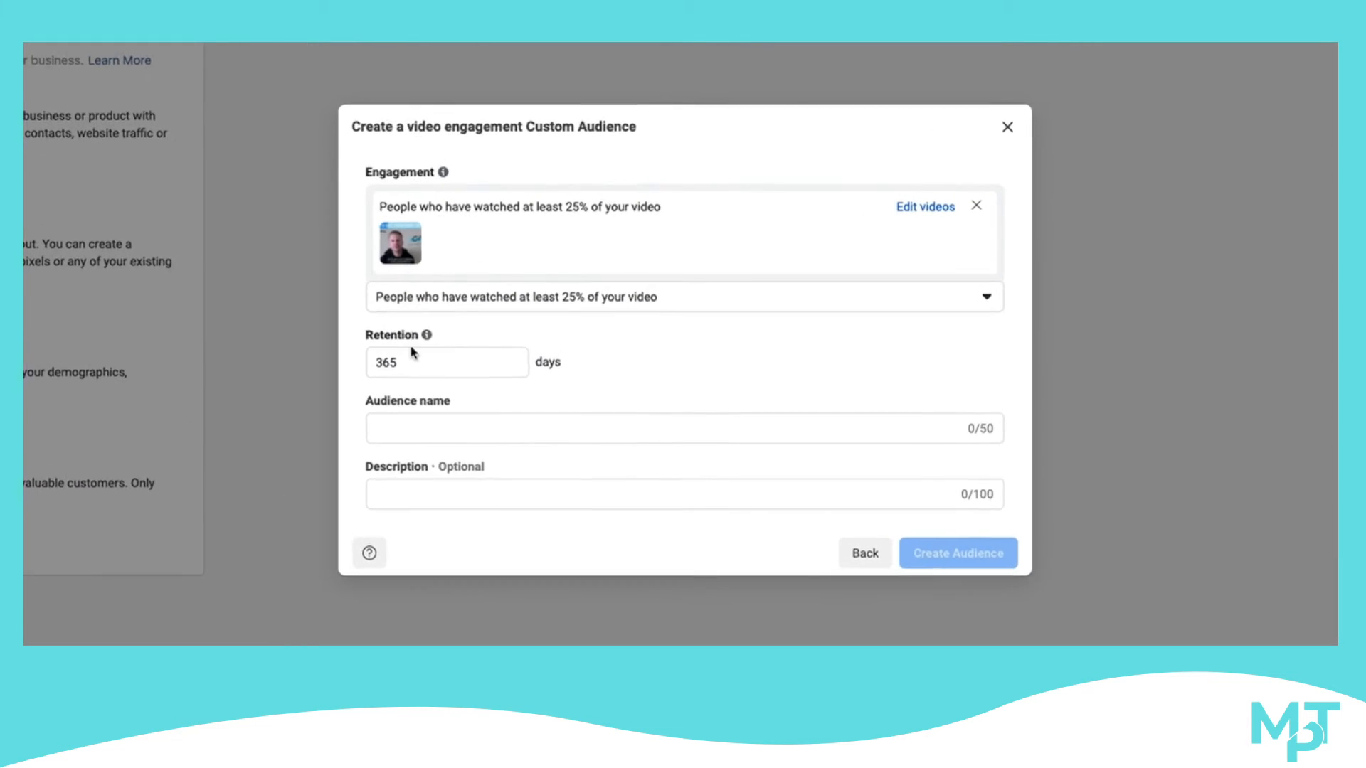
Name the video engagement audience Test, and close the form without creating the audience
click(466, 446)
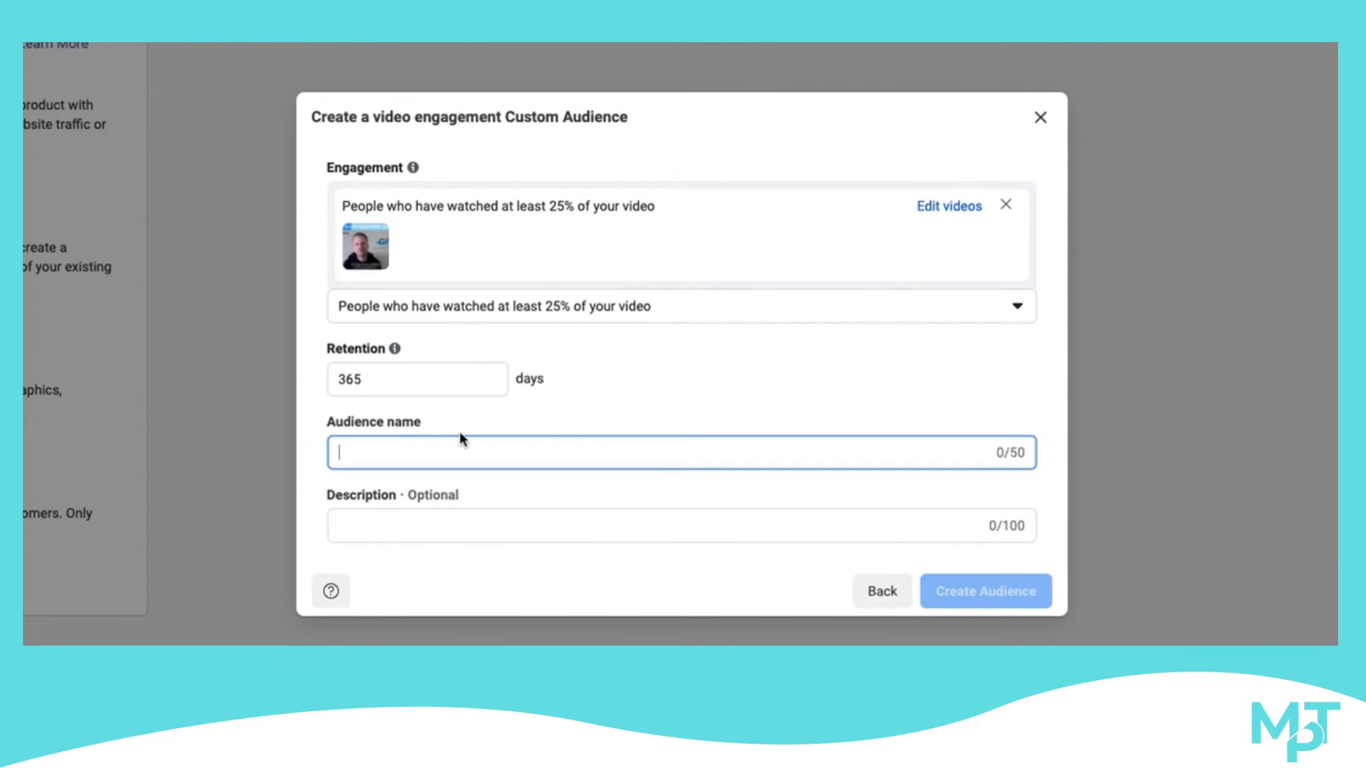
text(Test)
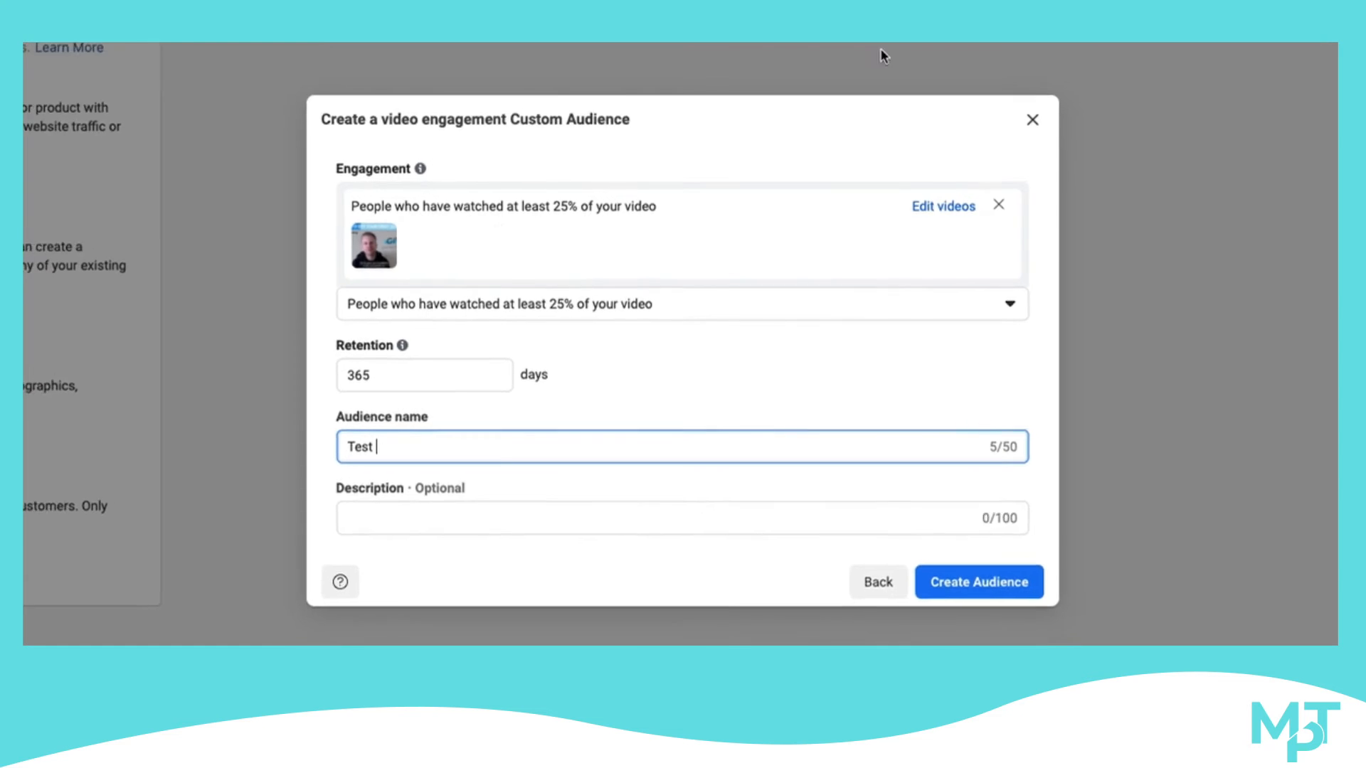
click(1040, 117)
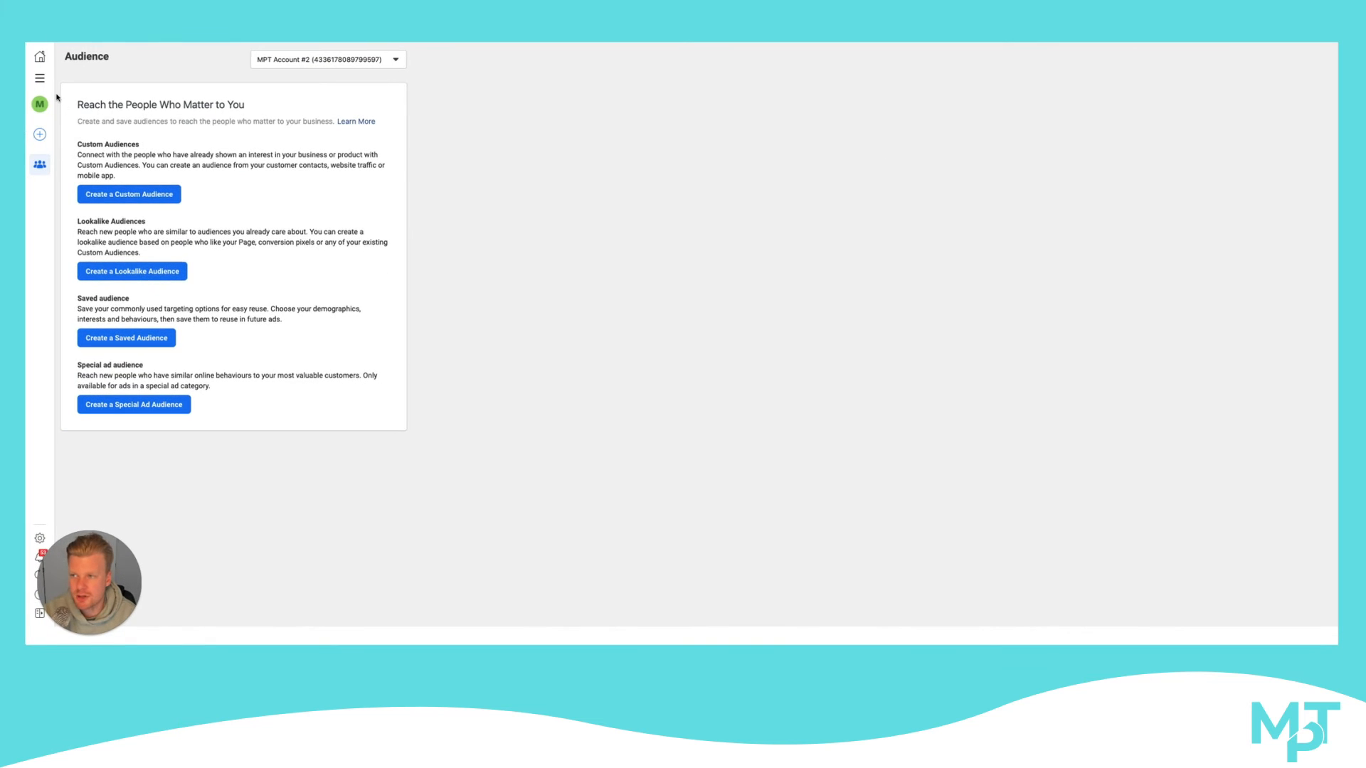
Open Ads Manager and create a new campaign with the Video Views objective
click(40, 78)
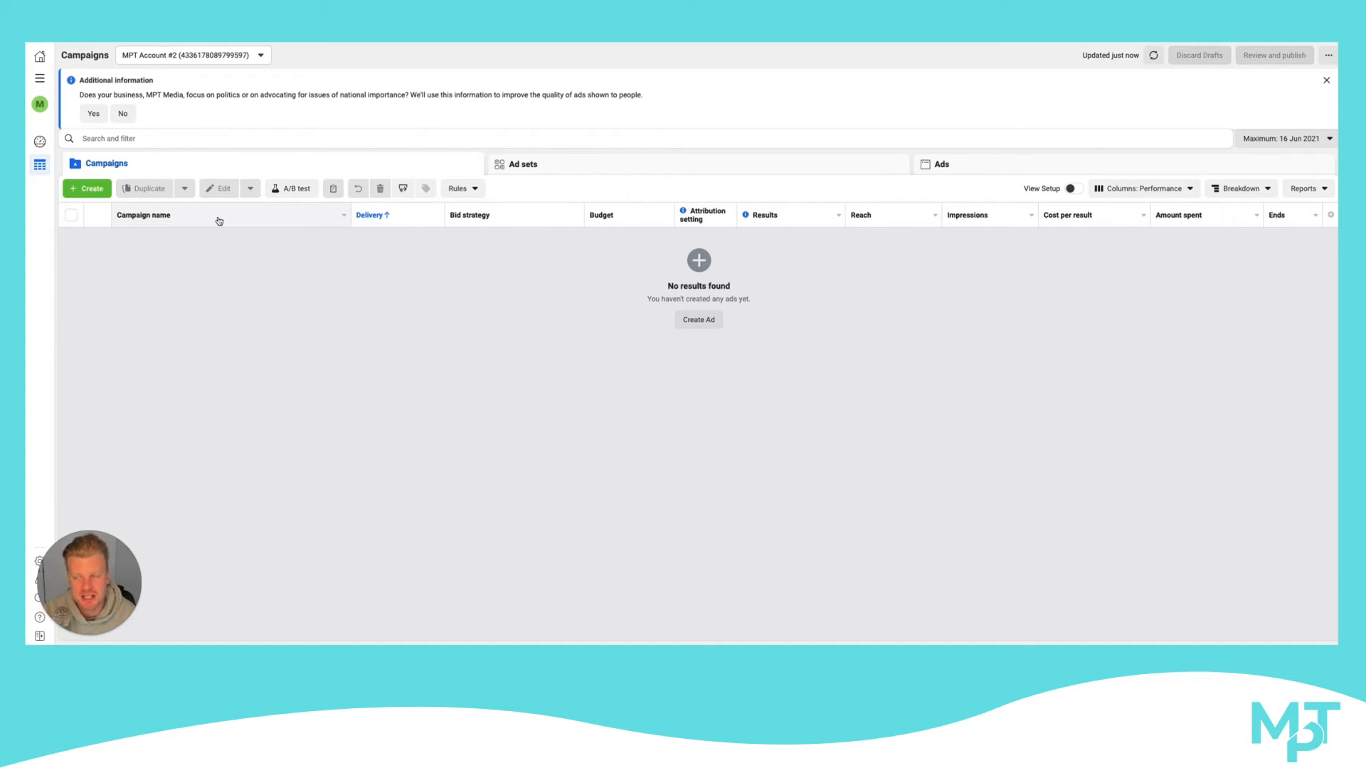
click(87, 189)
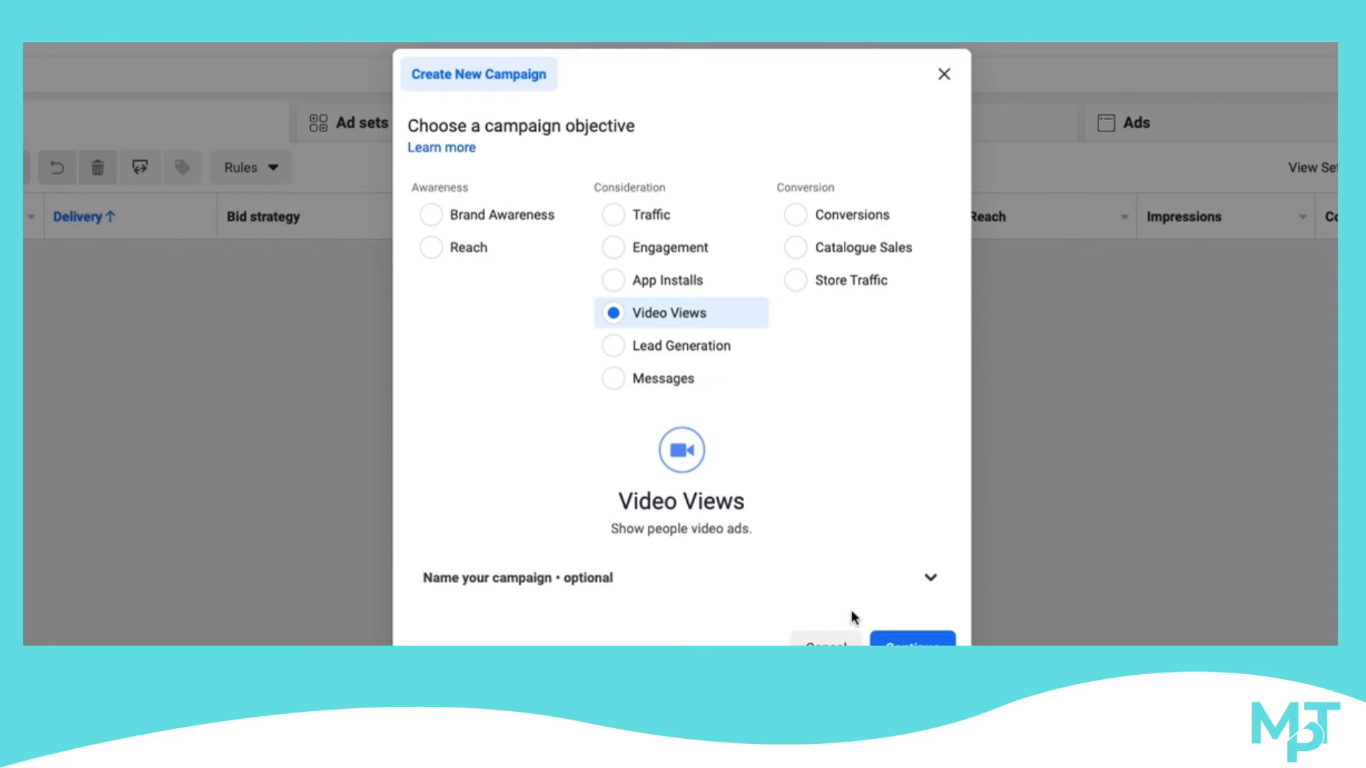
click(913, 640)
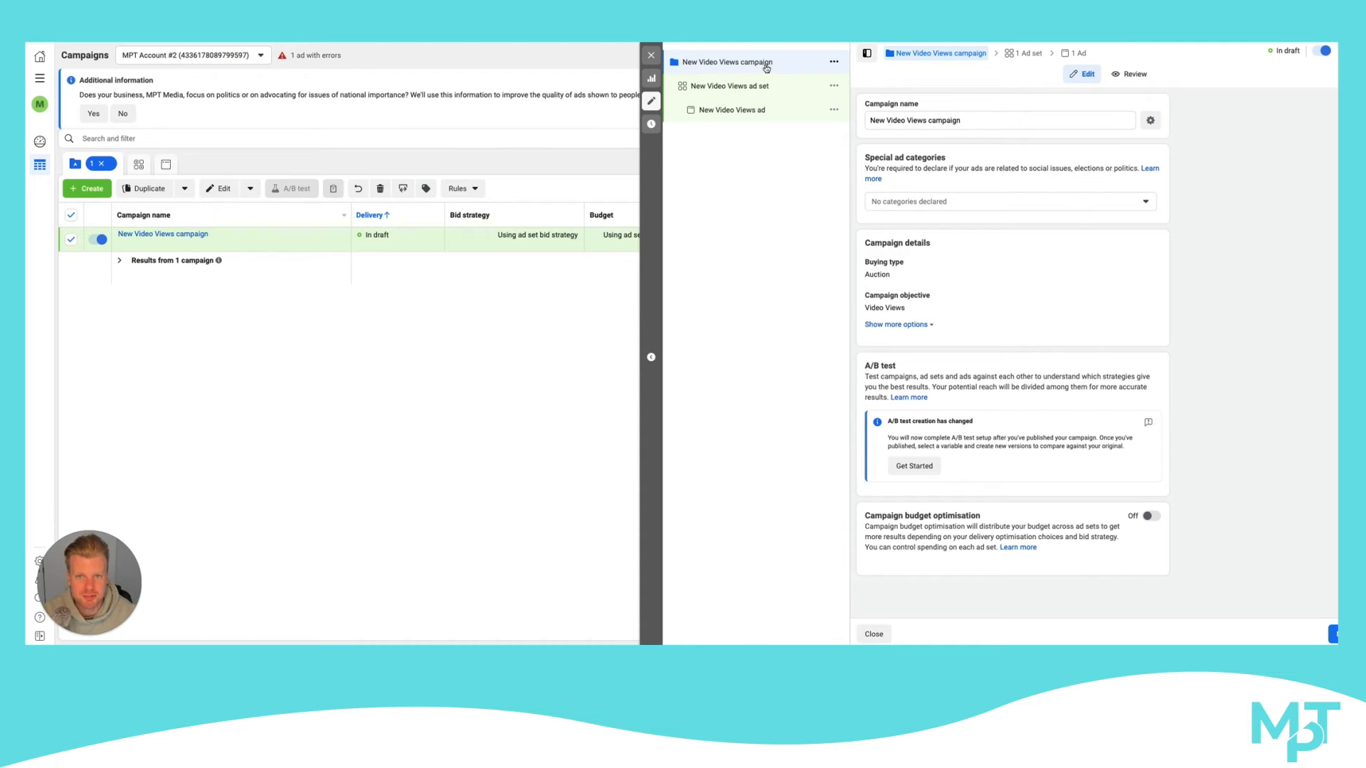
Close the new campaign's editor and select the New Video Views campaign draft in the campaign list
drag(969, 119, 870, 121)
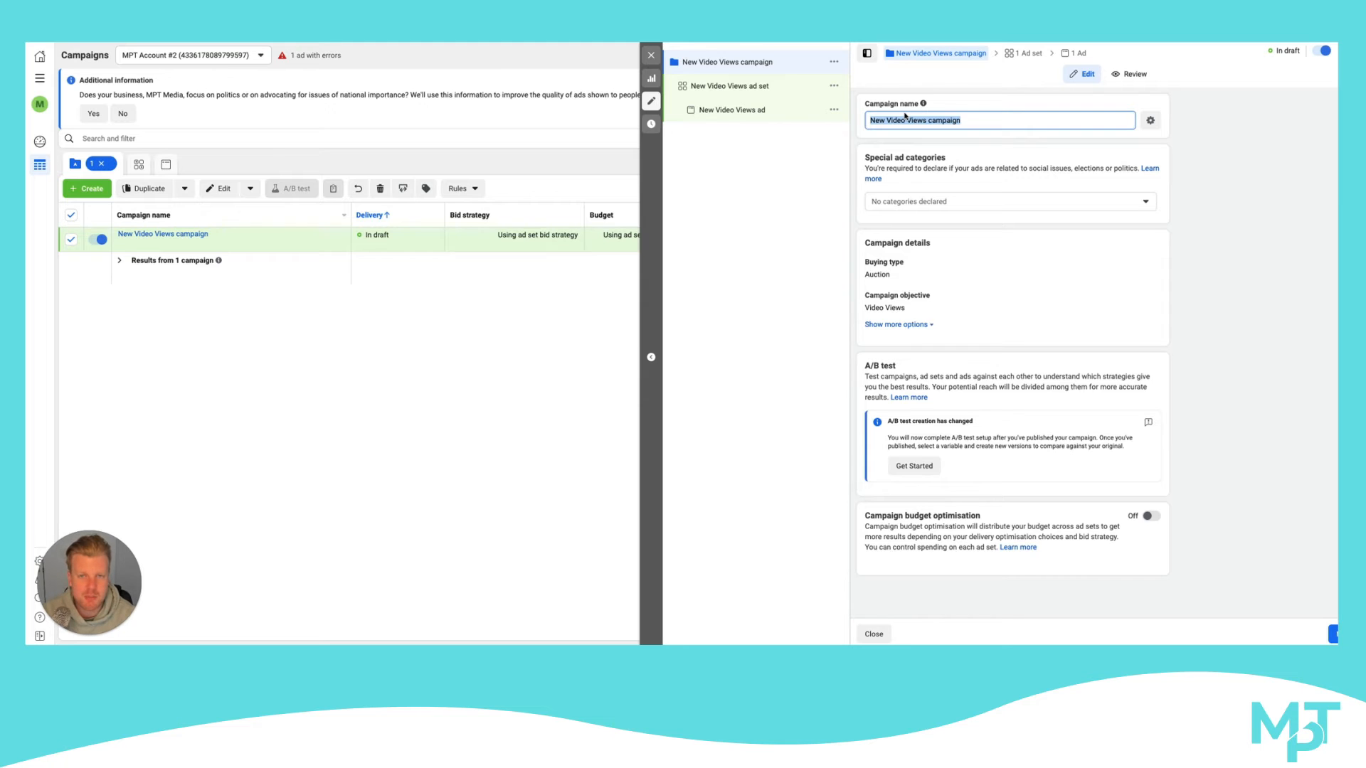
click(651, 56)
click(716, 292)
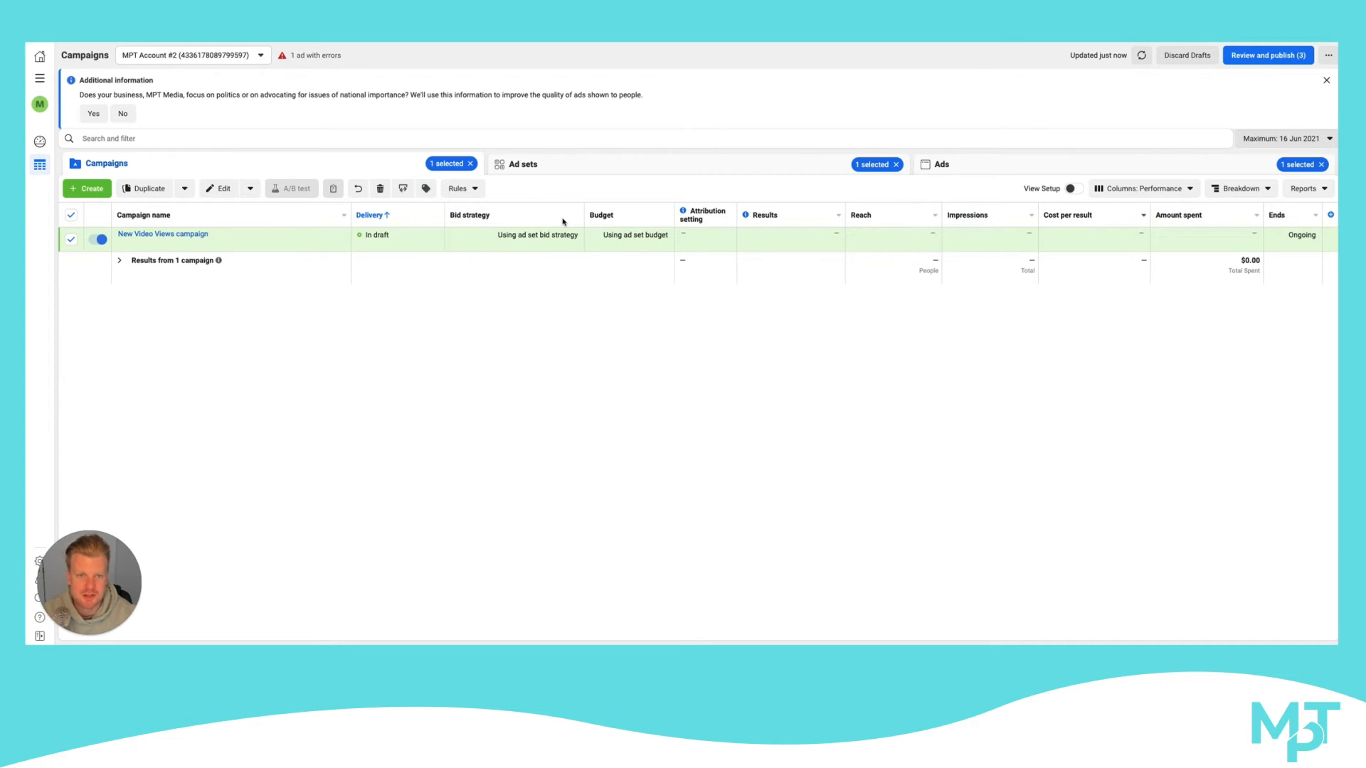
click(71, 239)
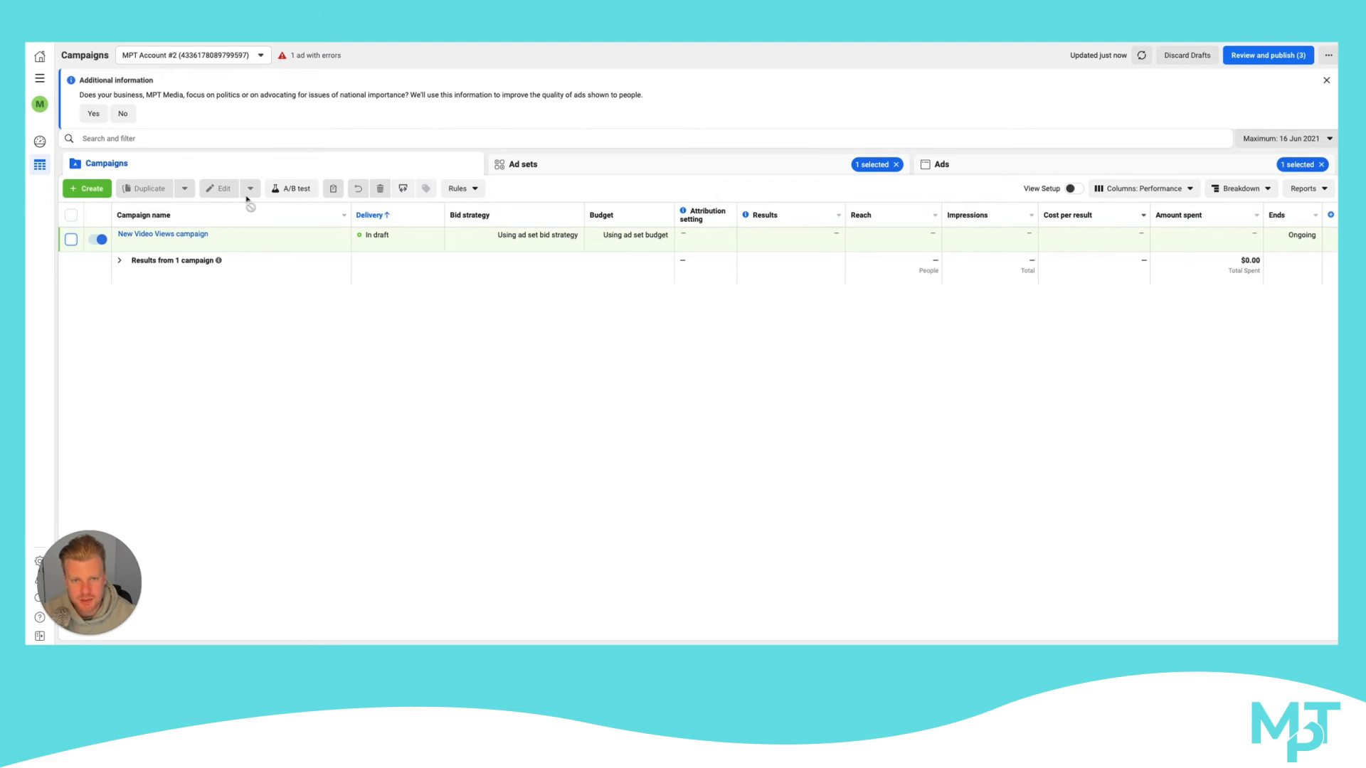
click(71, 239)
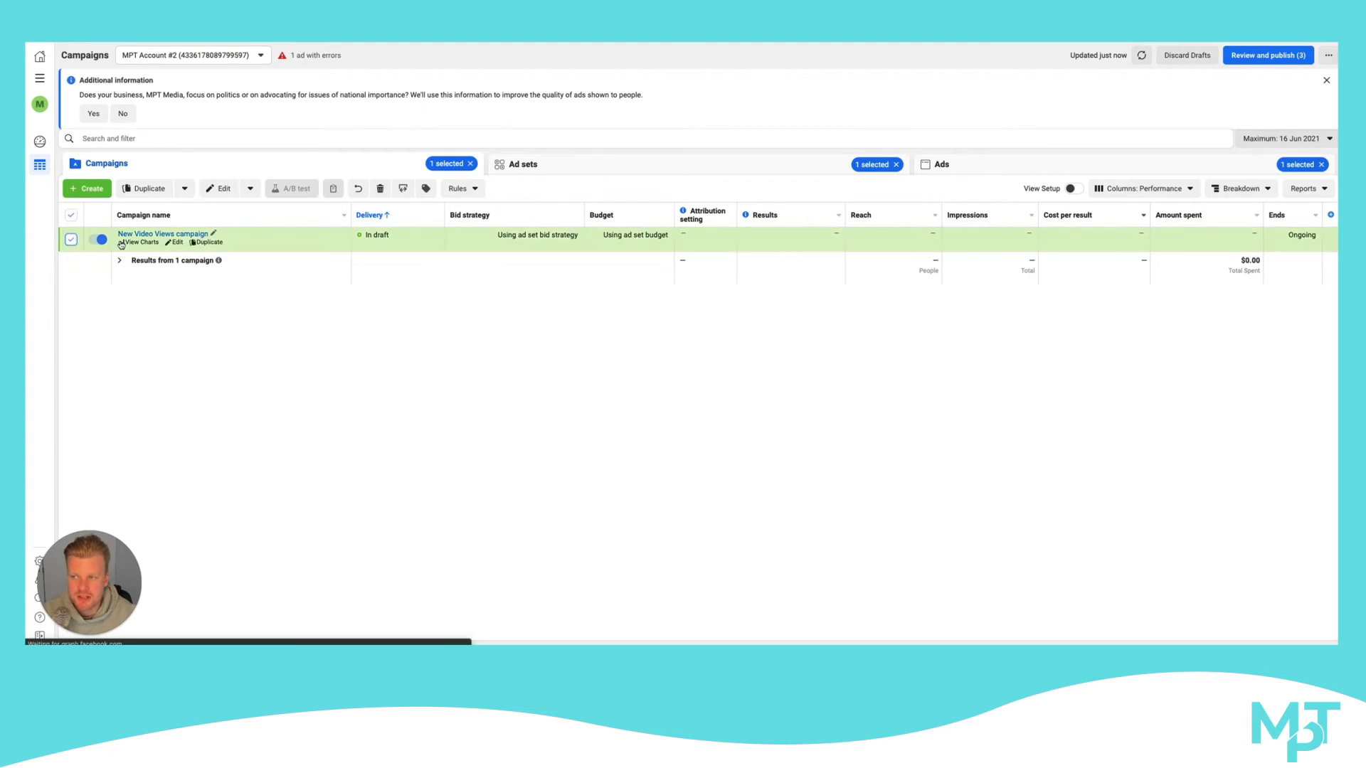
Look through the ad set list, the Video Views campaign's editor and its ad set's editor
click(576, 165)
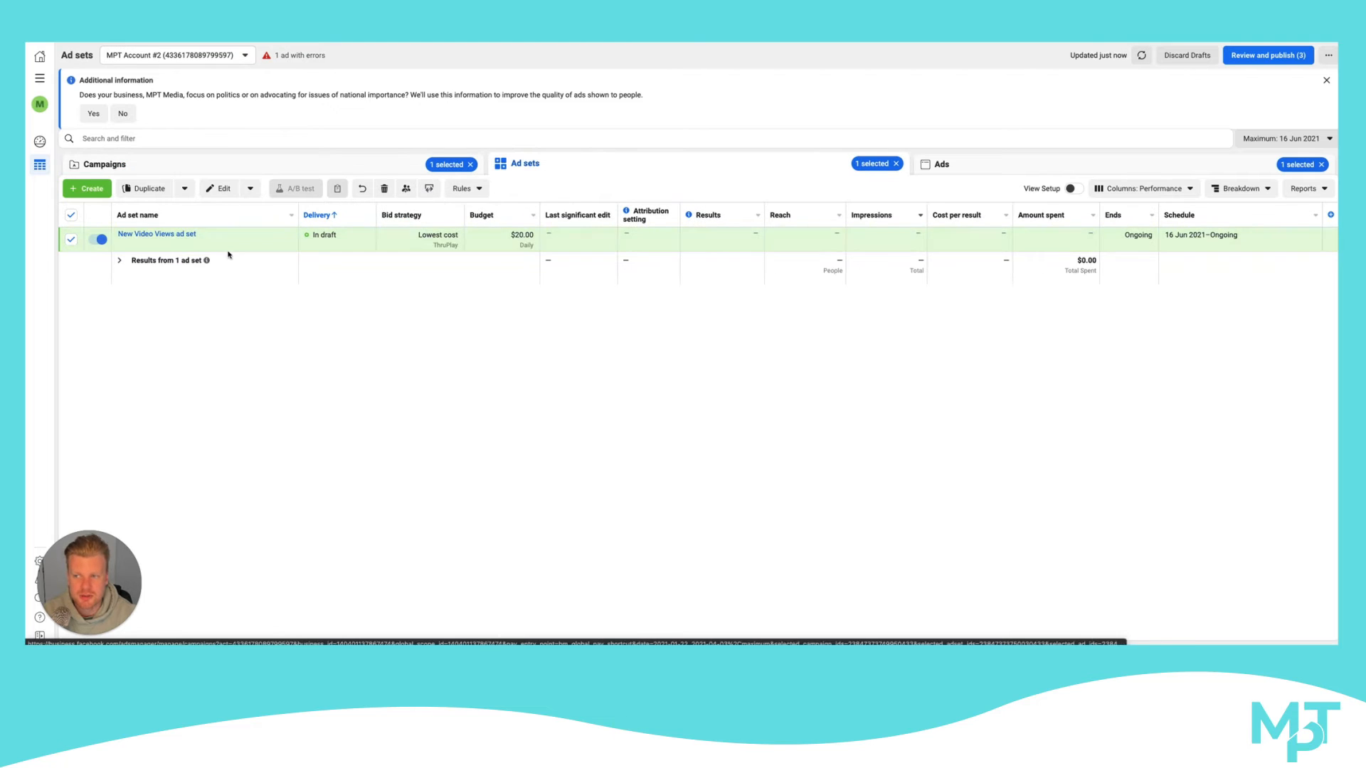
click(348, 169)
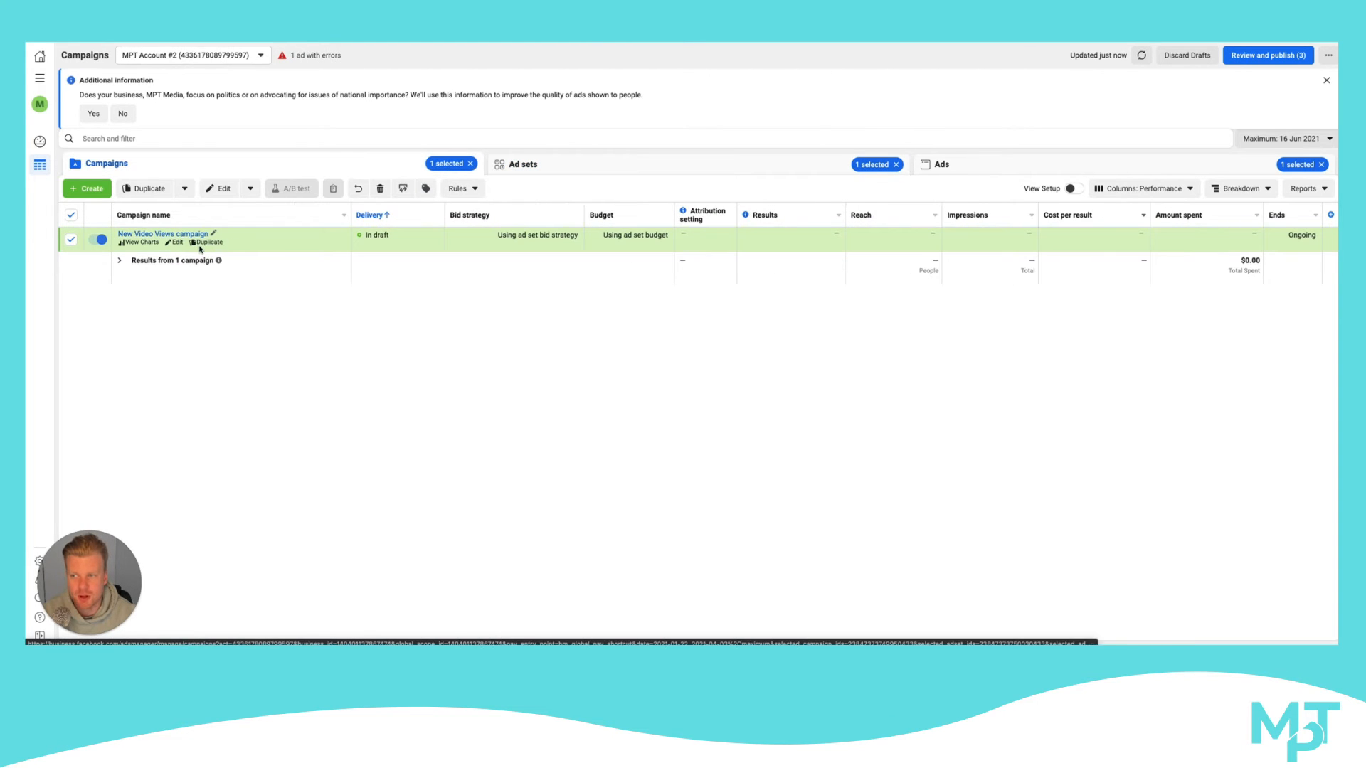
click(175, 242)
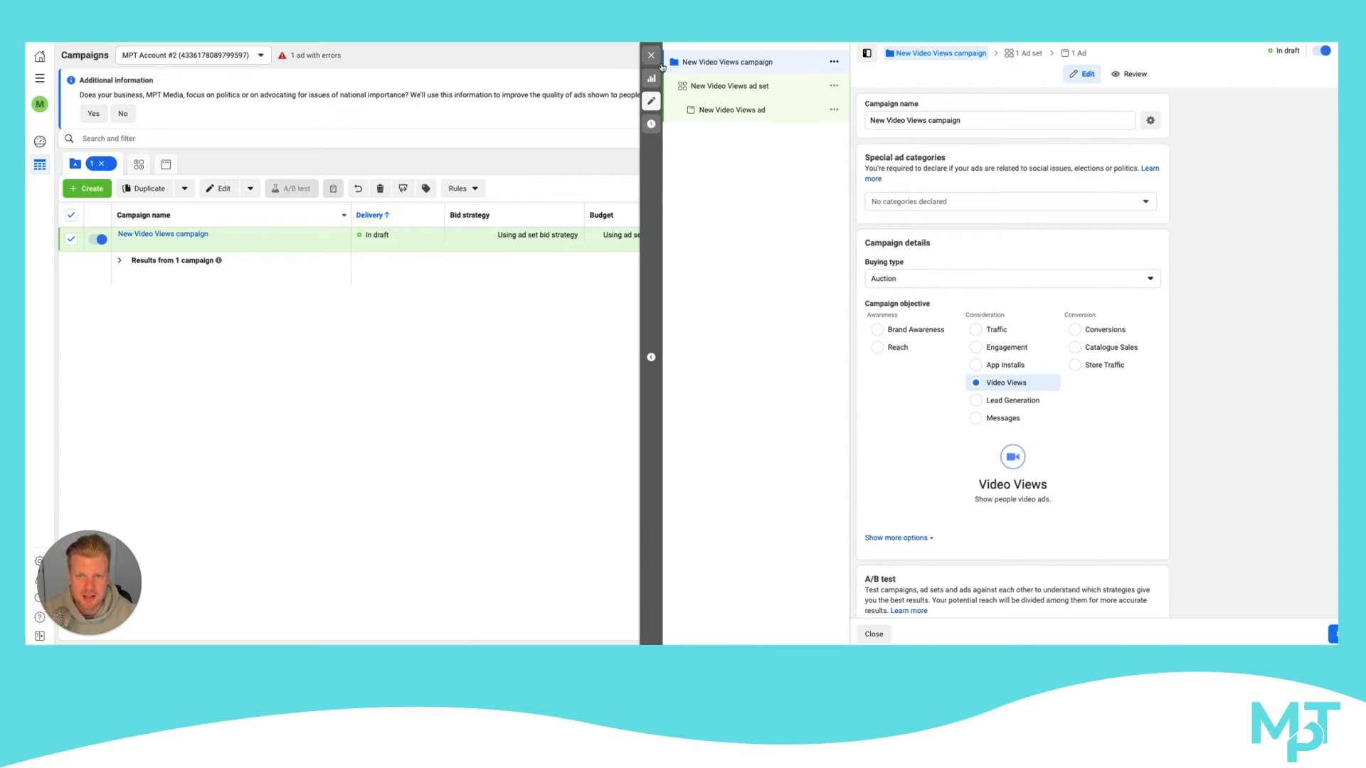
click(651, 56)
click(715, 292)
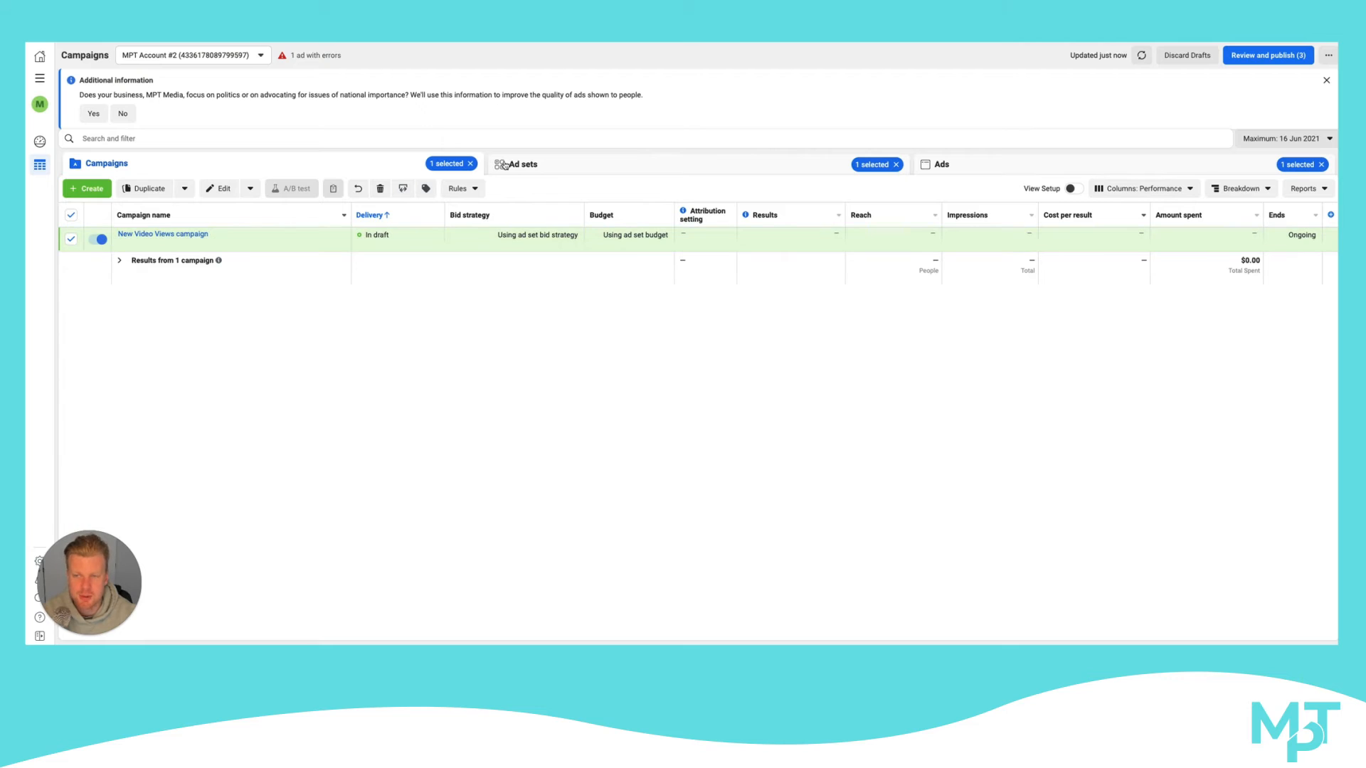
mouse_move(183, 248)
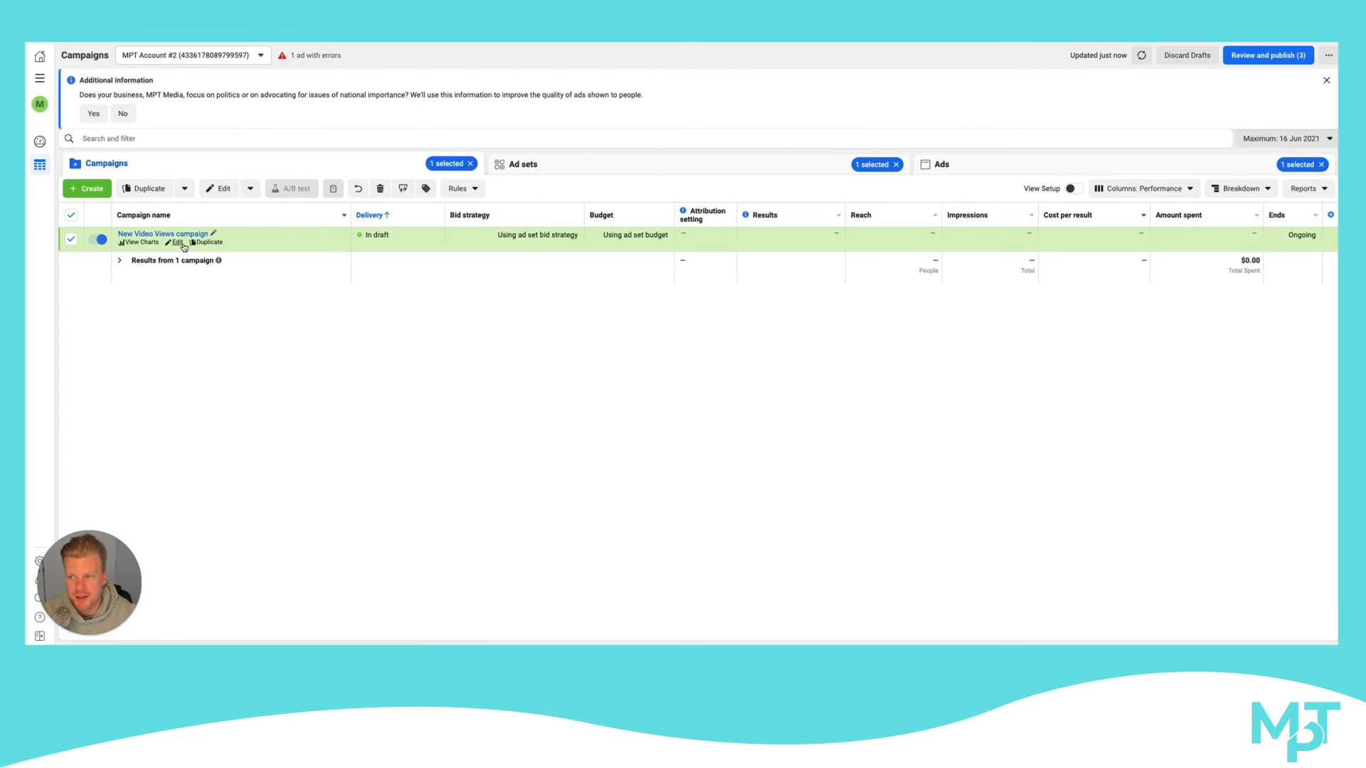
click(553, 168)
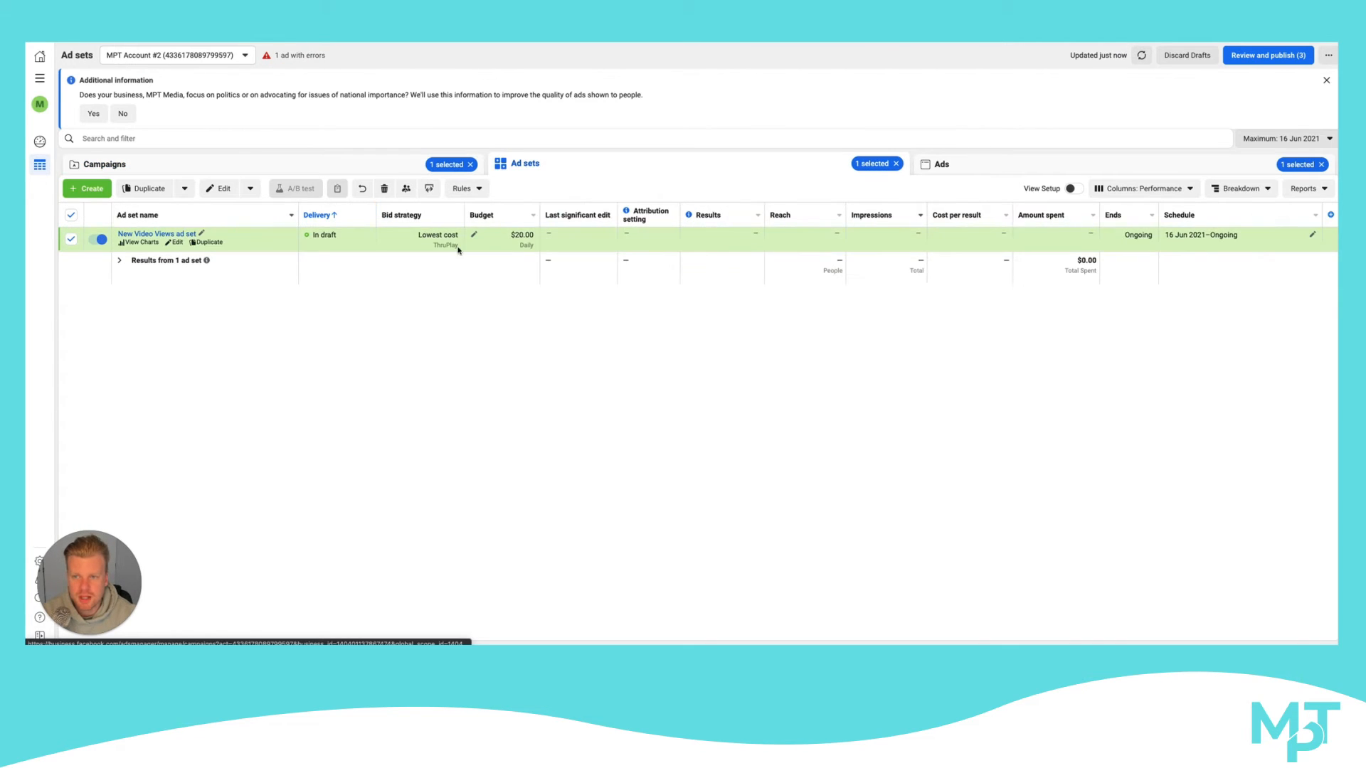
click(177, 242)
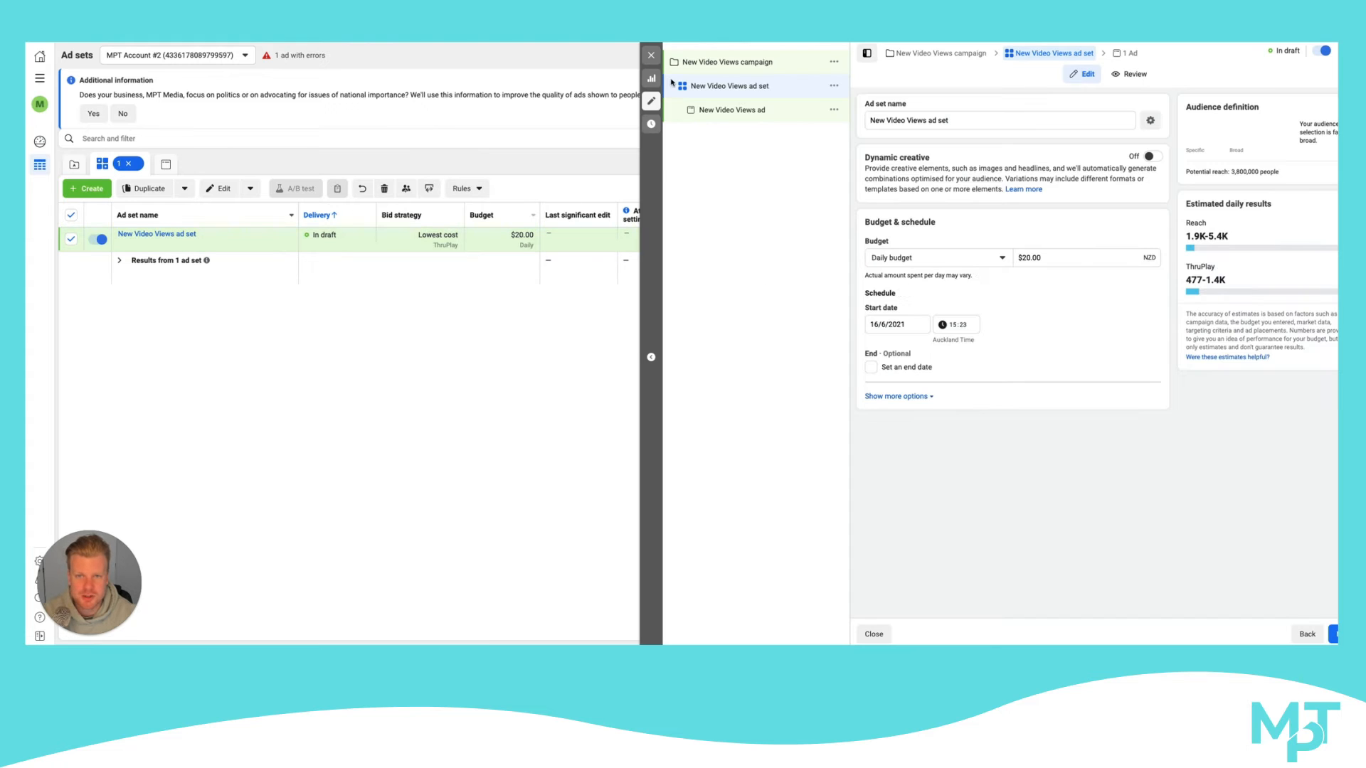
Rename the campaign as COLD - HOW TO GET LEADS VIDEO - BIZ OWNERS - $25 P/D and close its editor without publishing
click(744, 64)
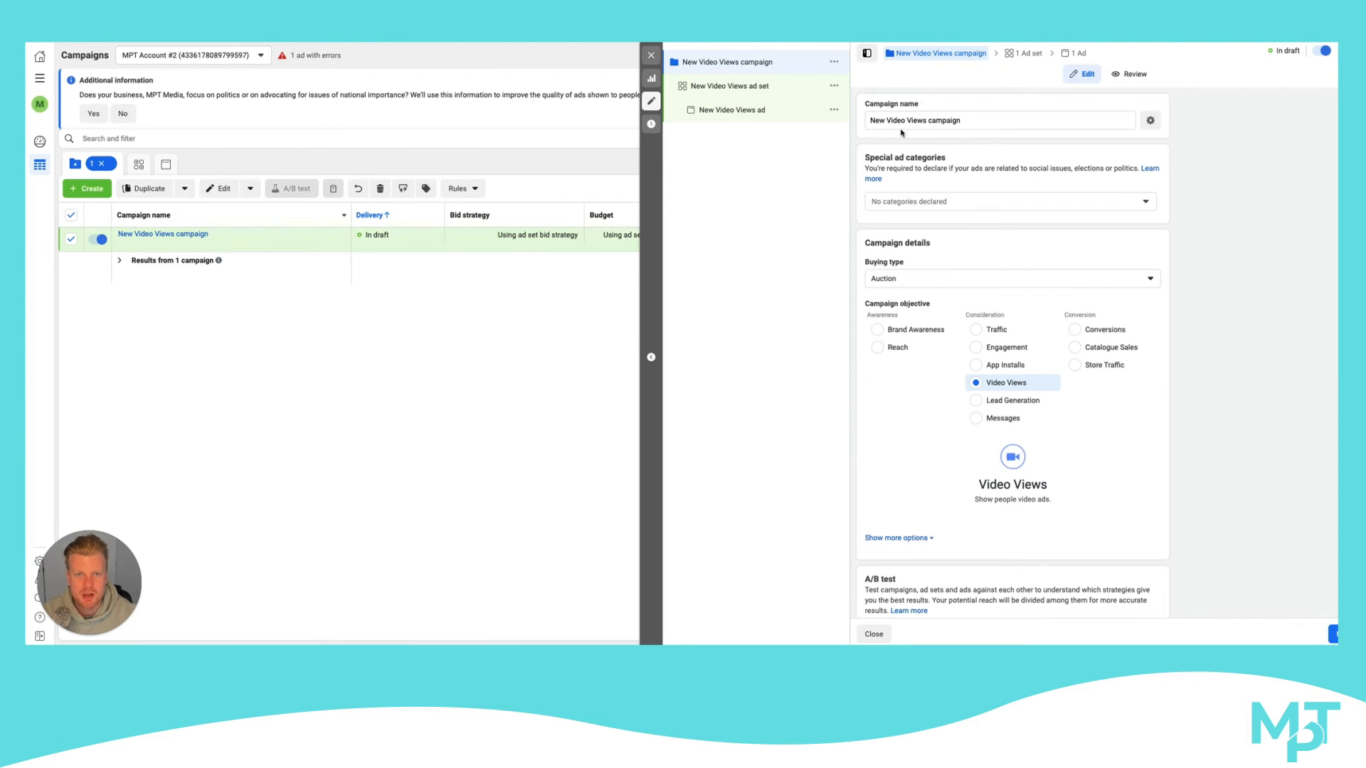
drag(964, 122, 867, 126)
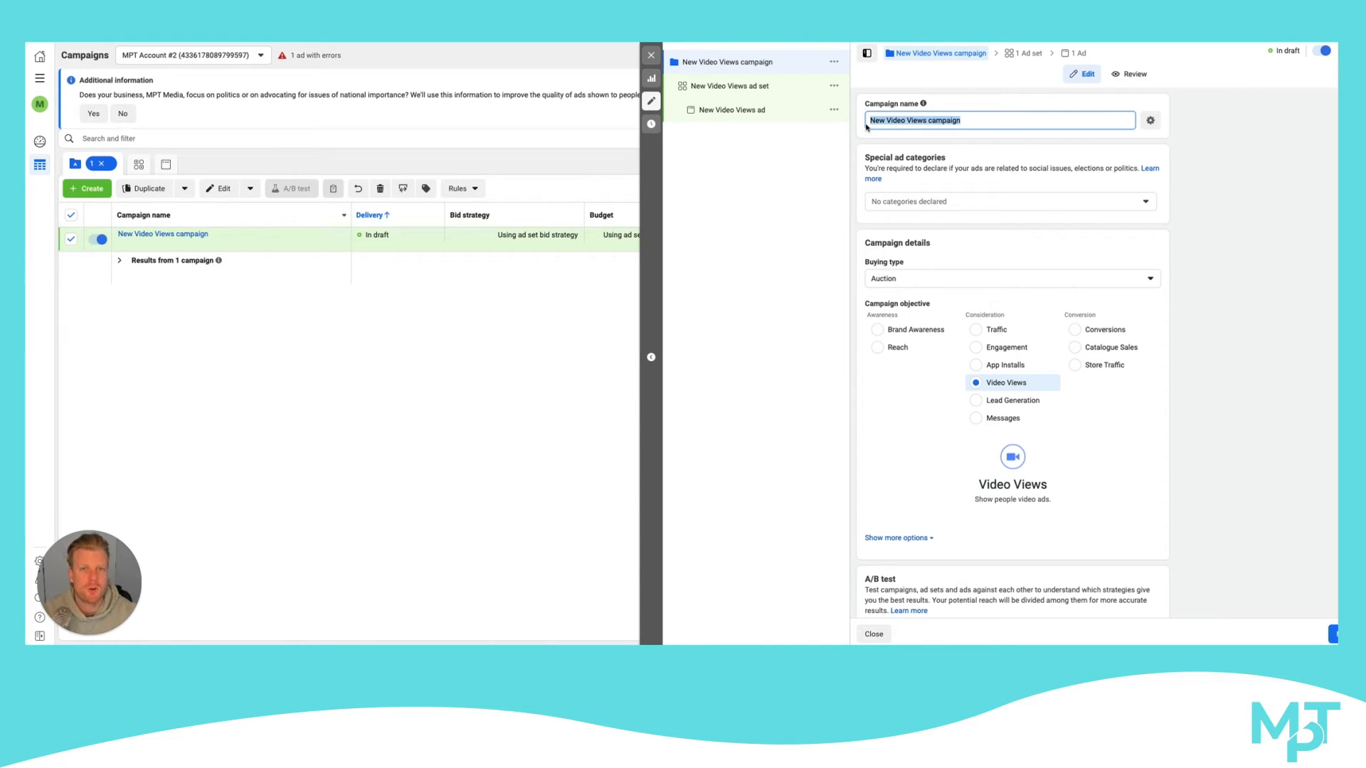
text(COLD -)
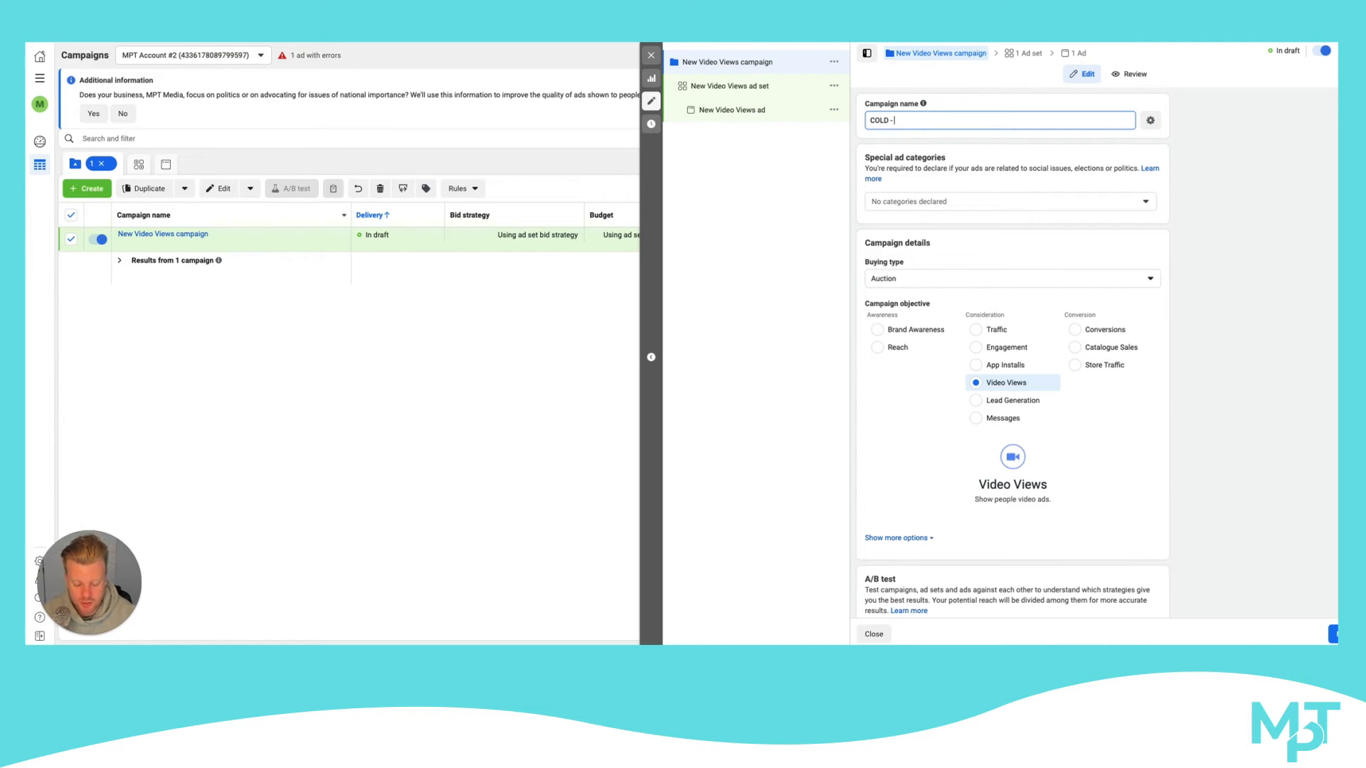
text(HOW TO GET LEADS VIDEO -)
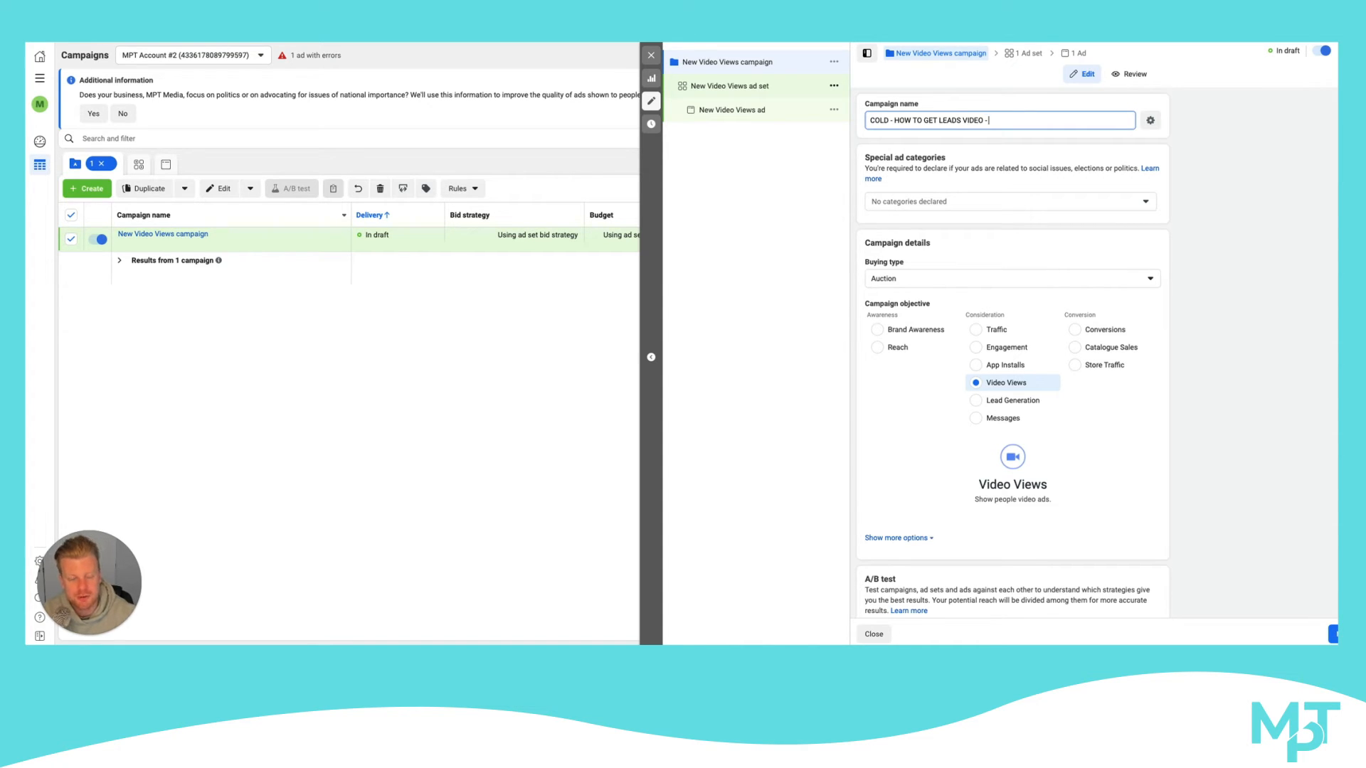
text(LAL)
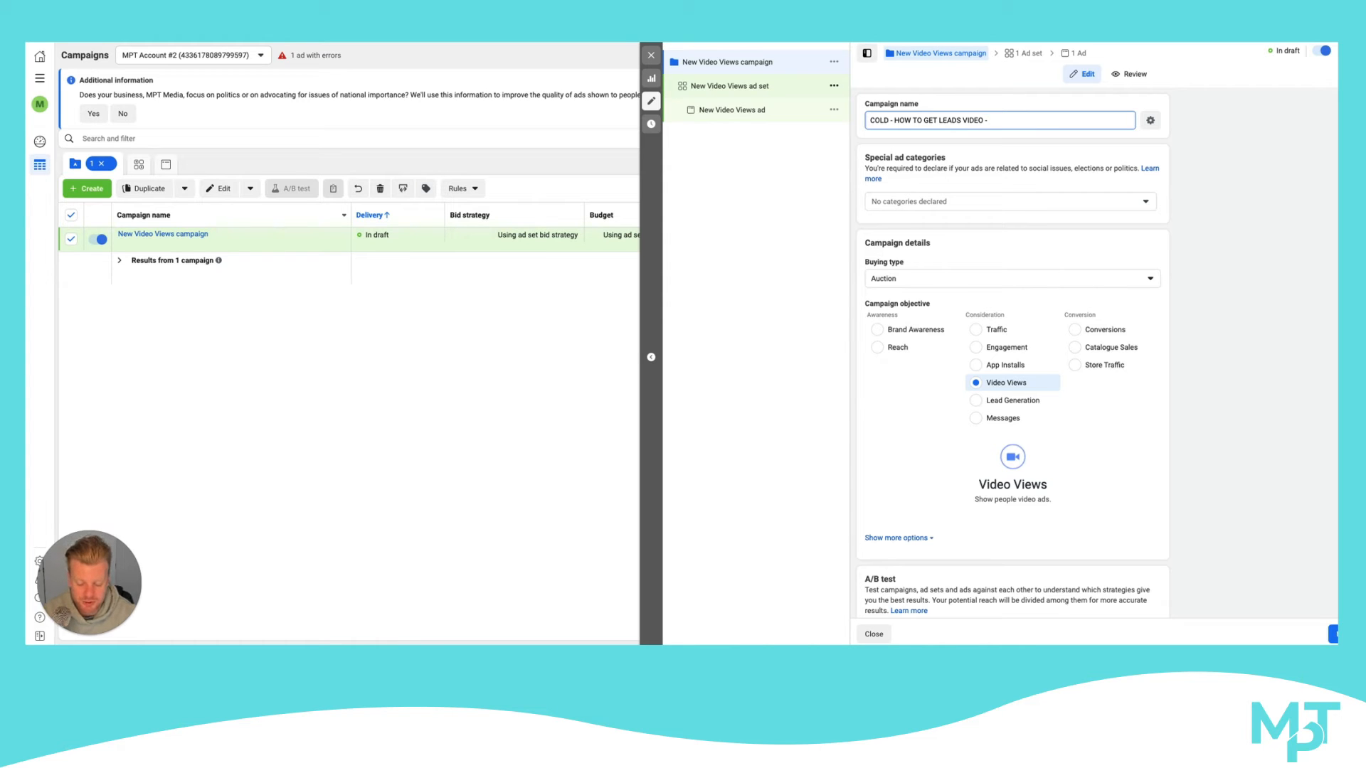
text(BUS)
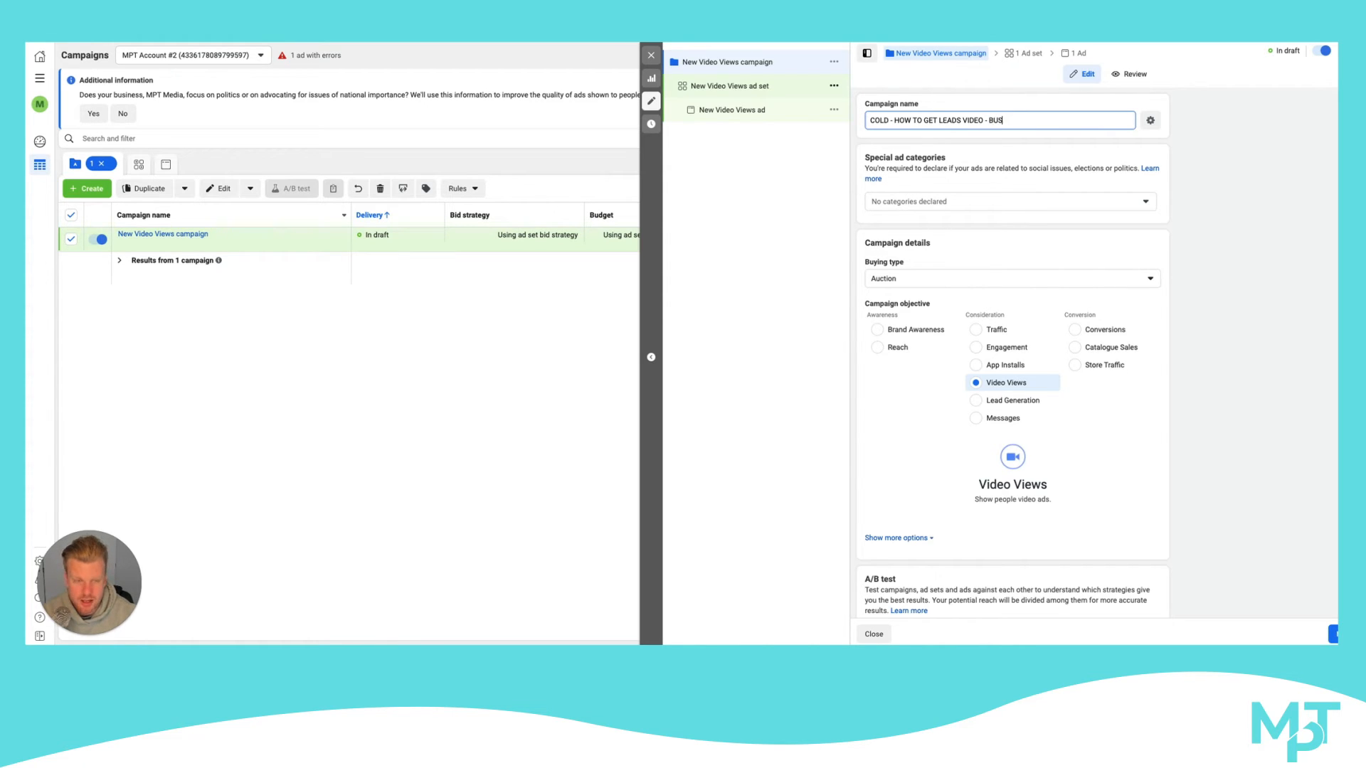
key(BackSpace)
key(BackSpace)
text(IZ OWNERS -)
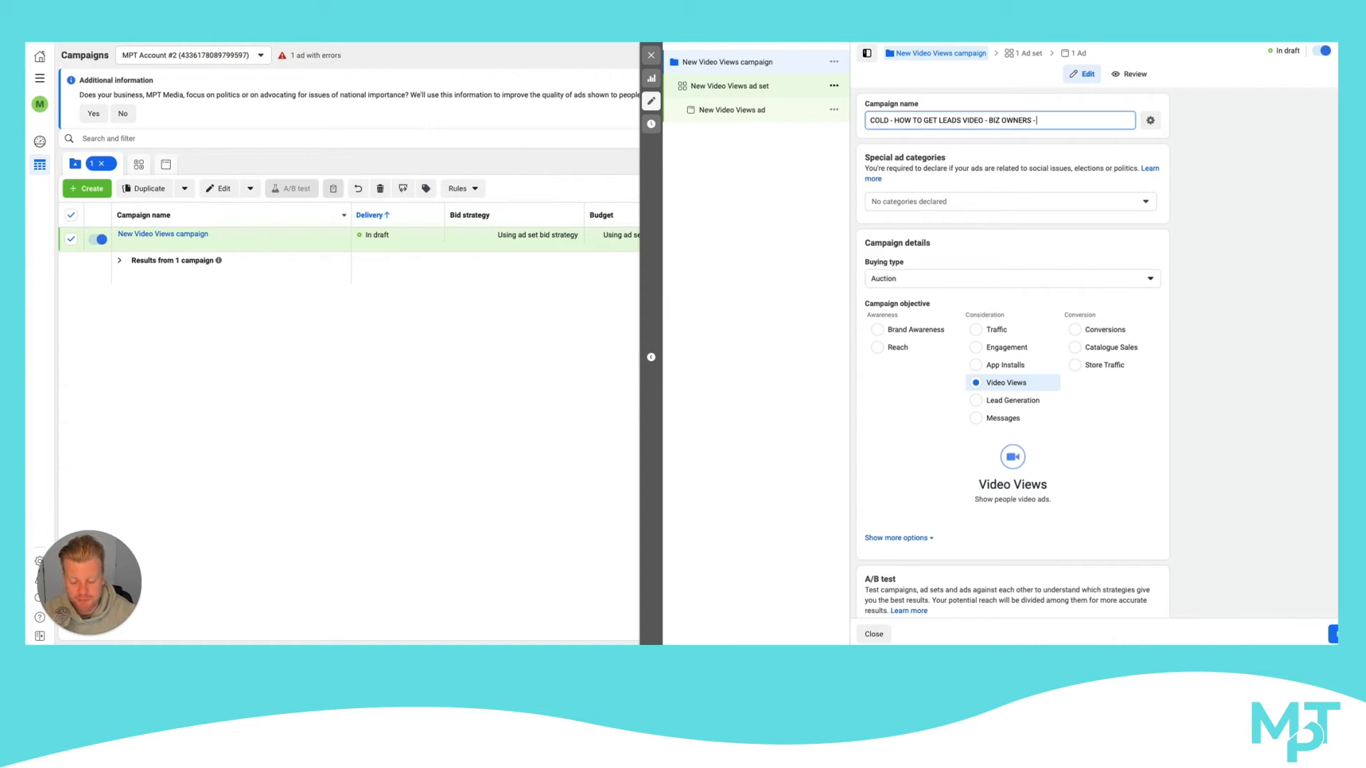
text($25)
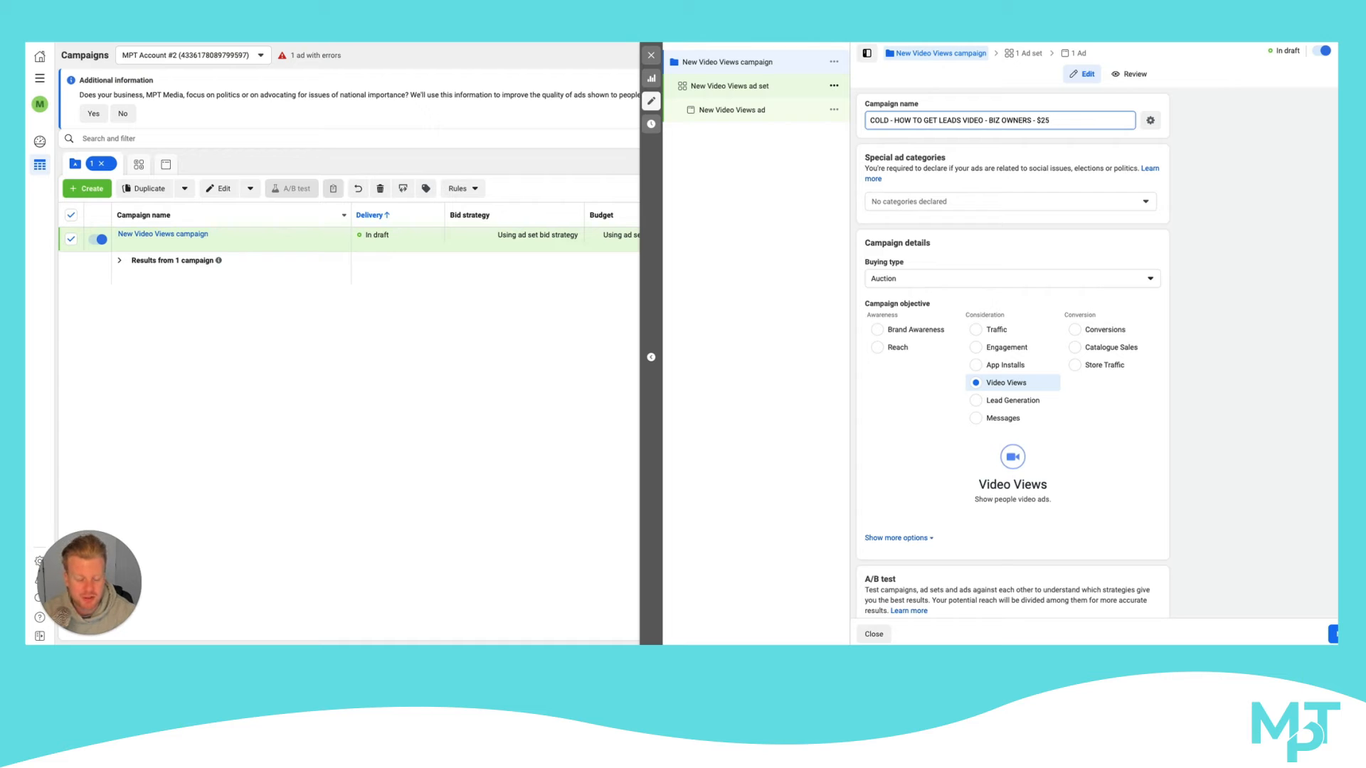
text( P/D)
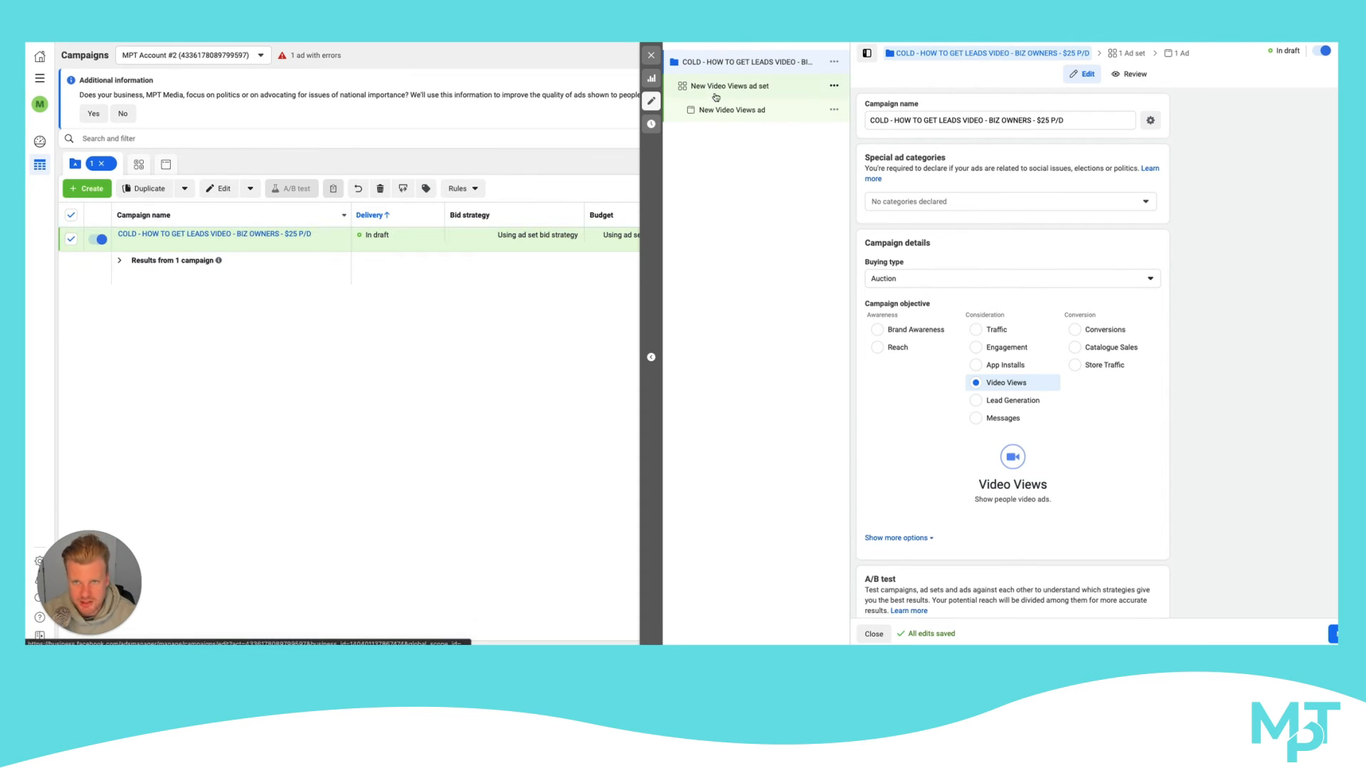
click(651, 55)
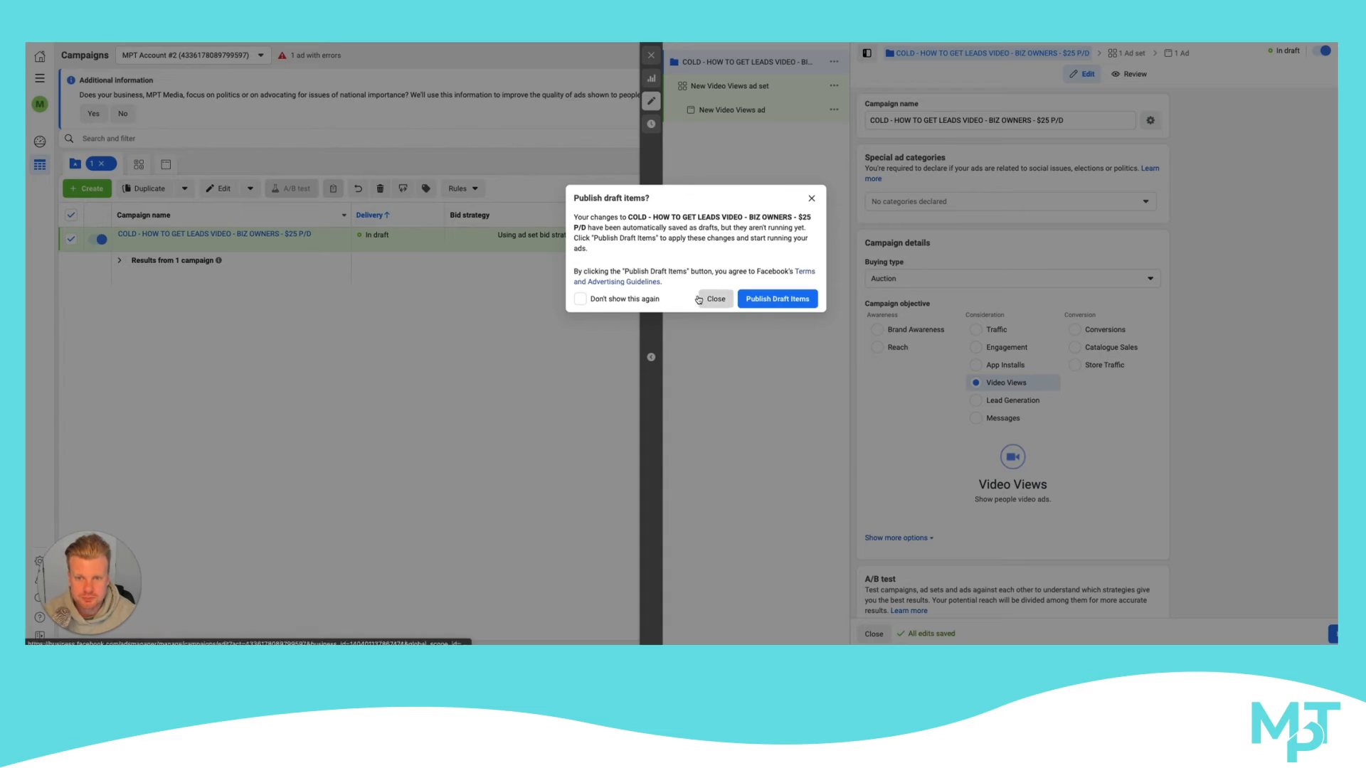
click(713, 298)
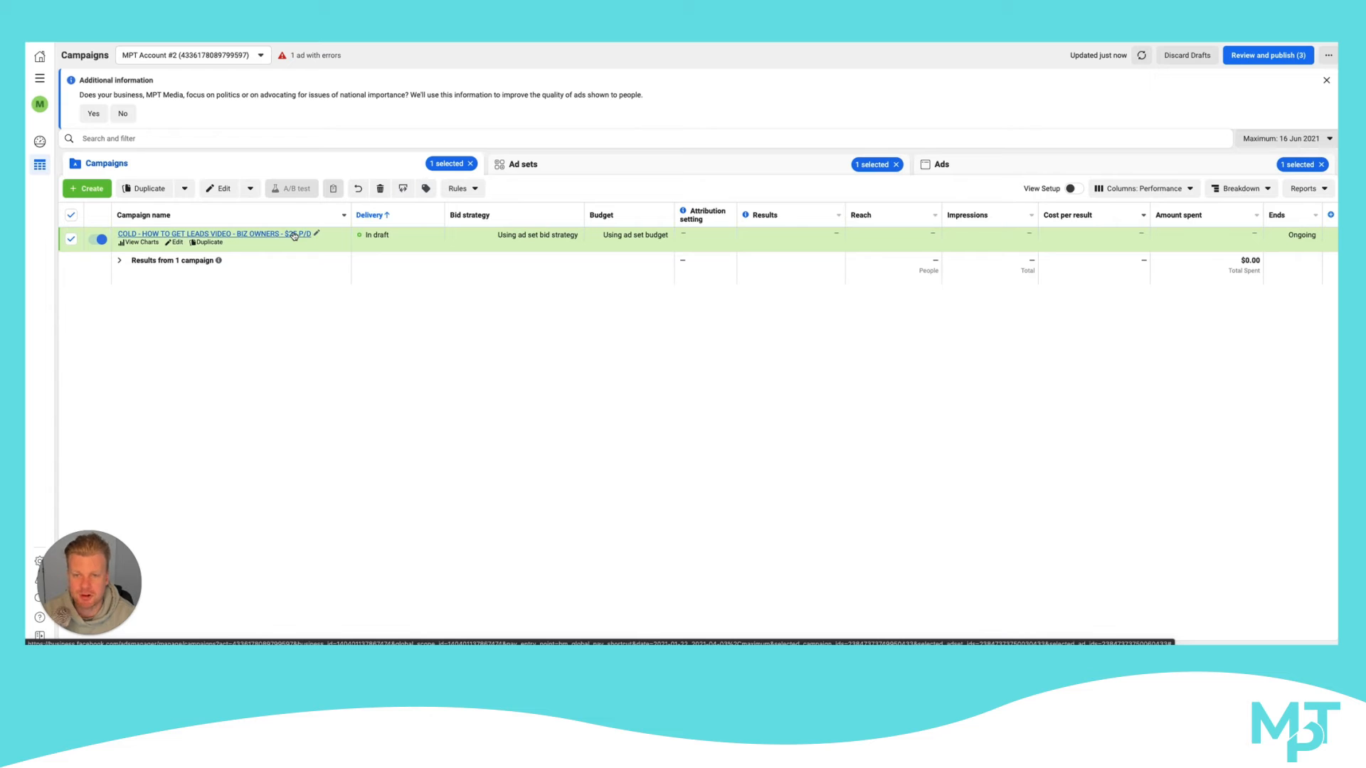
Open the campaign's New Video Views ad set for editing and examine its audience definition and estimated daily results
click(176, 243)
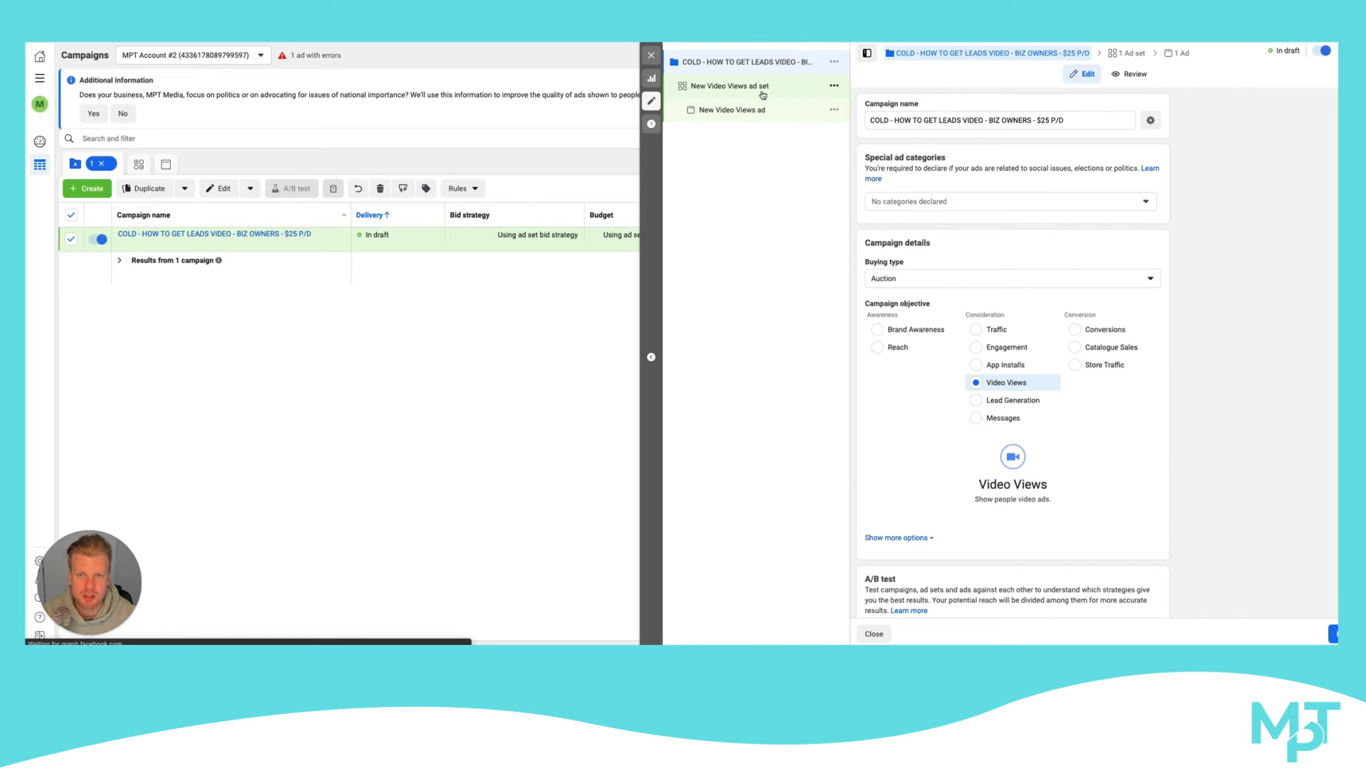
click(730, 88)
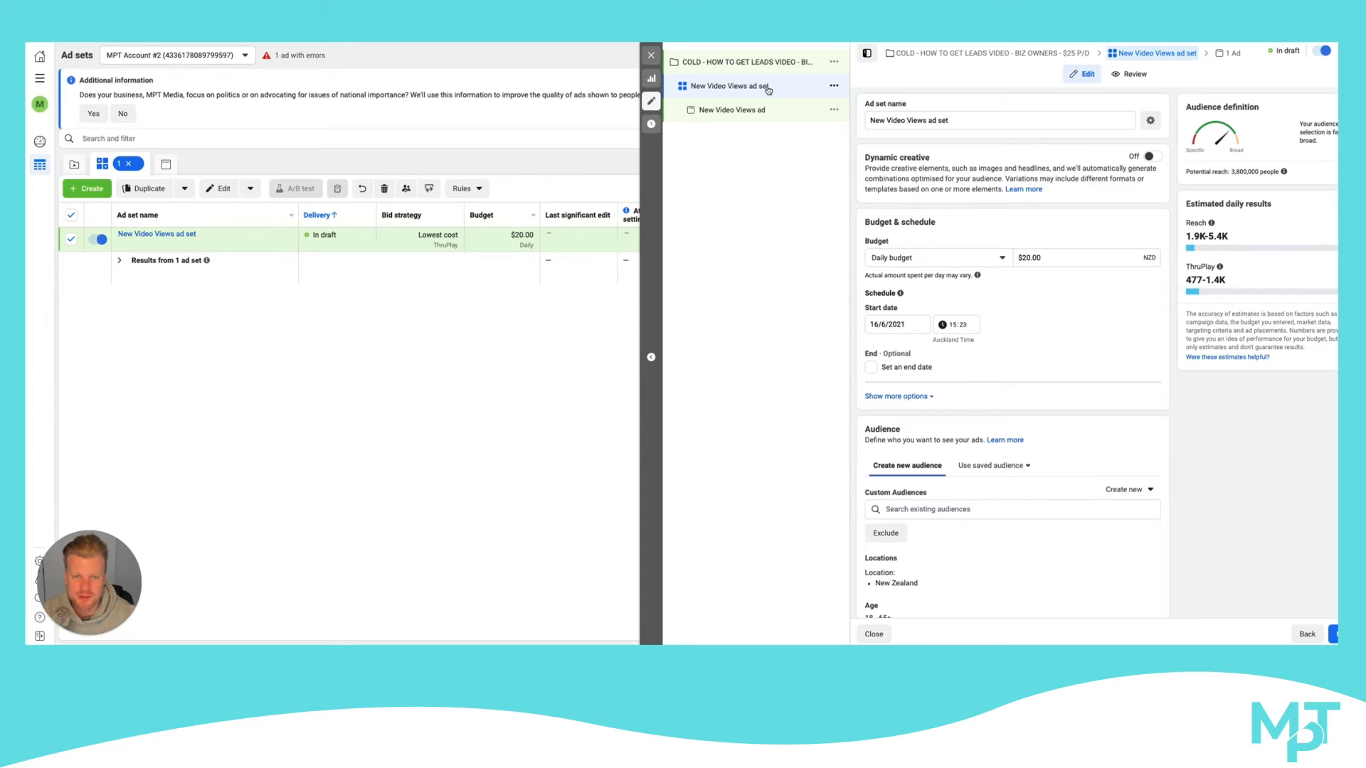
triple_click(869, 121)
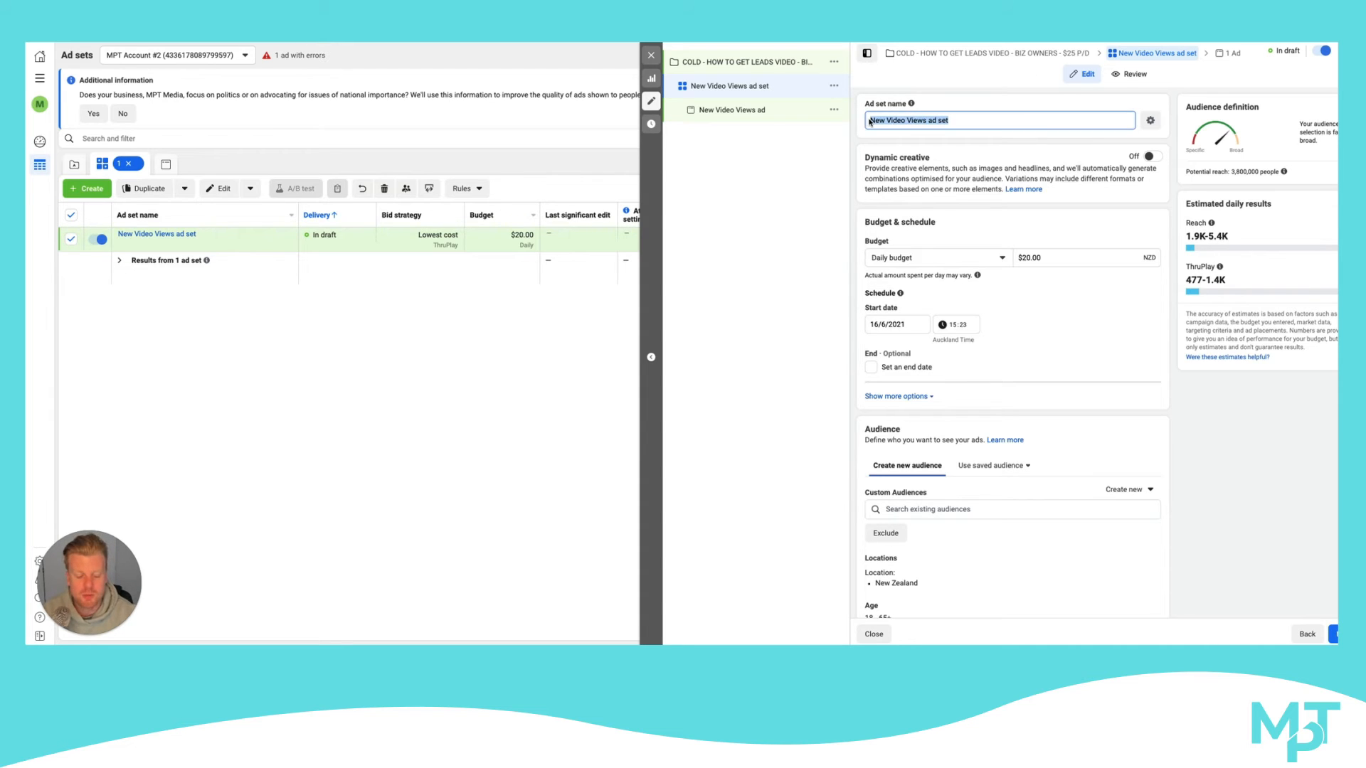
scroll(1032, 261, down, 2)
scroll(1032, 261, down, 1)
scroll(1034, 175, up, 2)
scroll(1017, 202, down, 2)
scroll(1018, 202, down, 3)
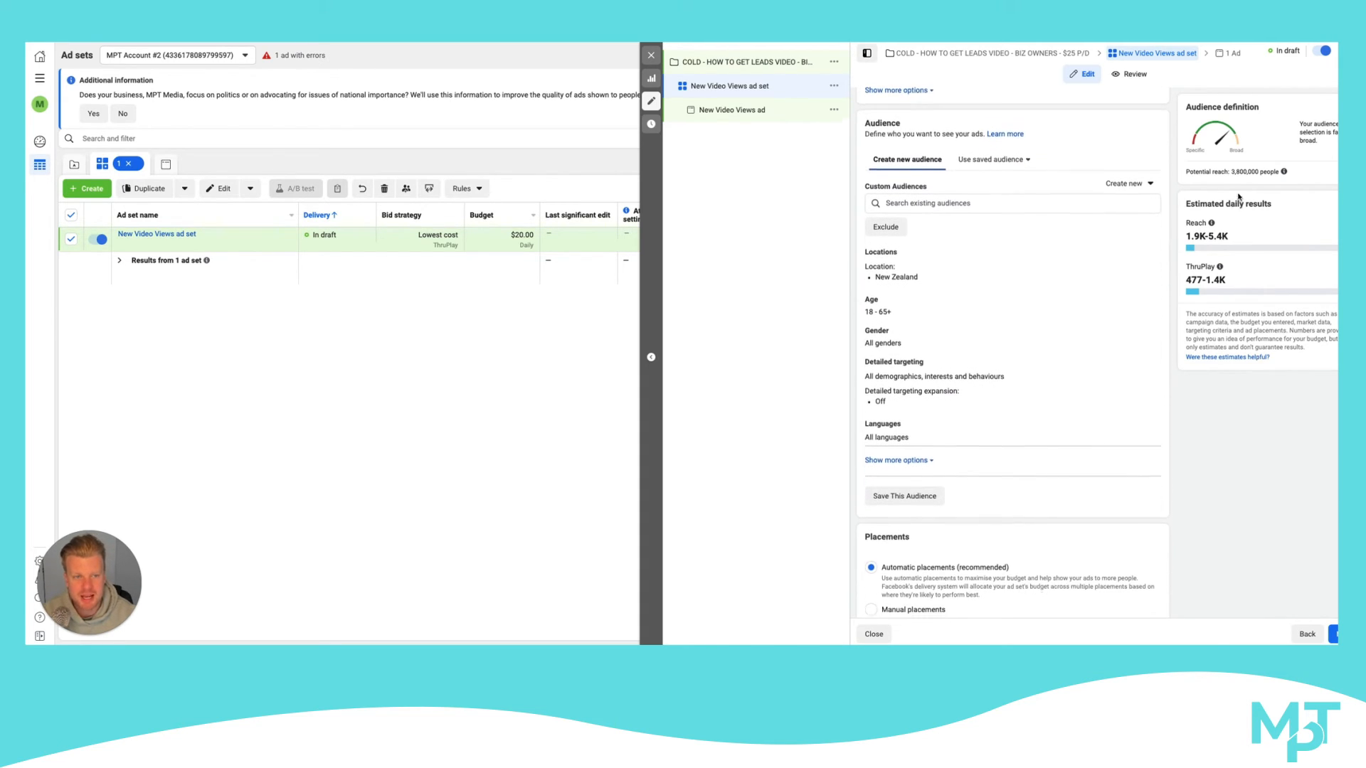
mouse_move(1219, 266)
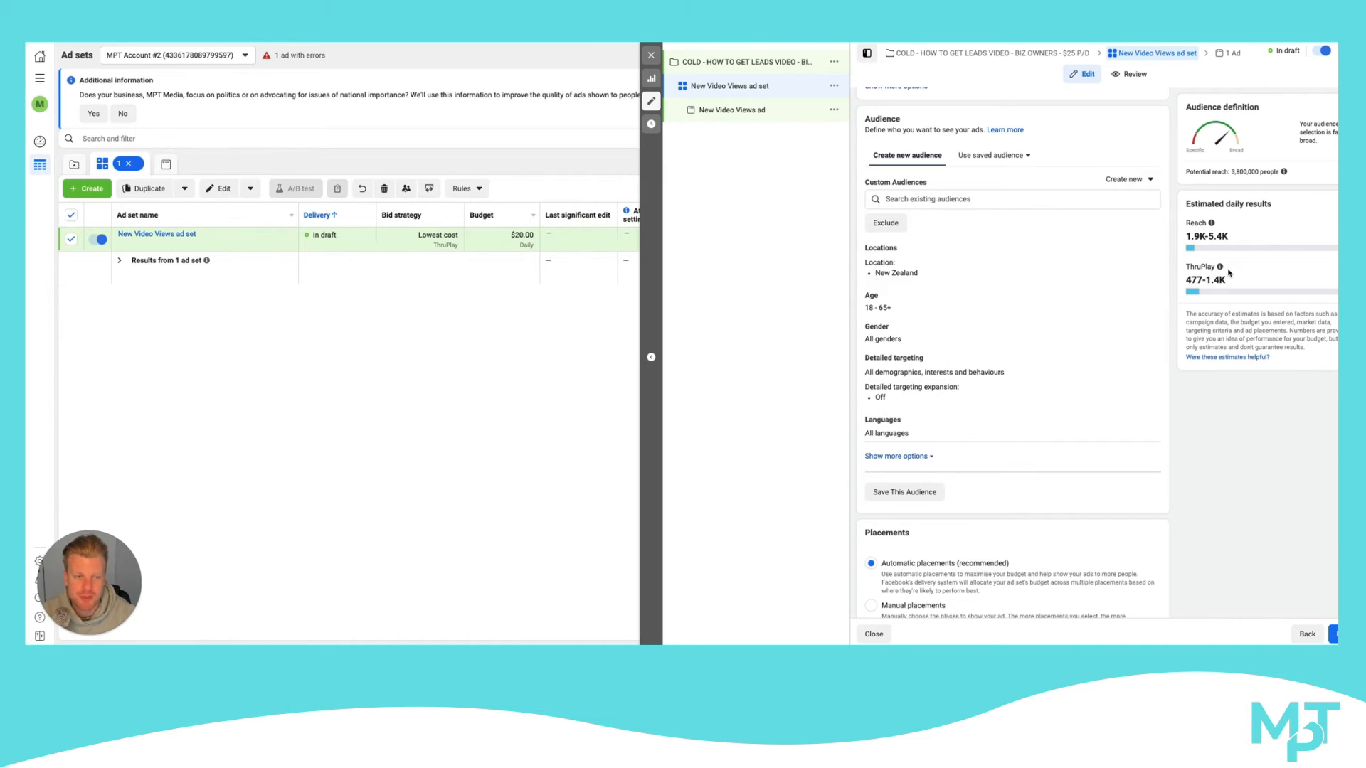
Examine the ad set's schedule and audience section, including saved and custom audiences, exclusions, location and detailed targeting
scroll(1166, 271, up, 3)
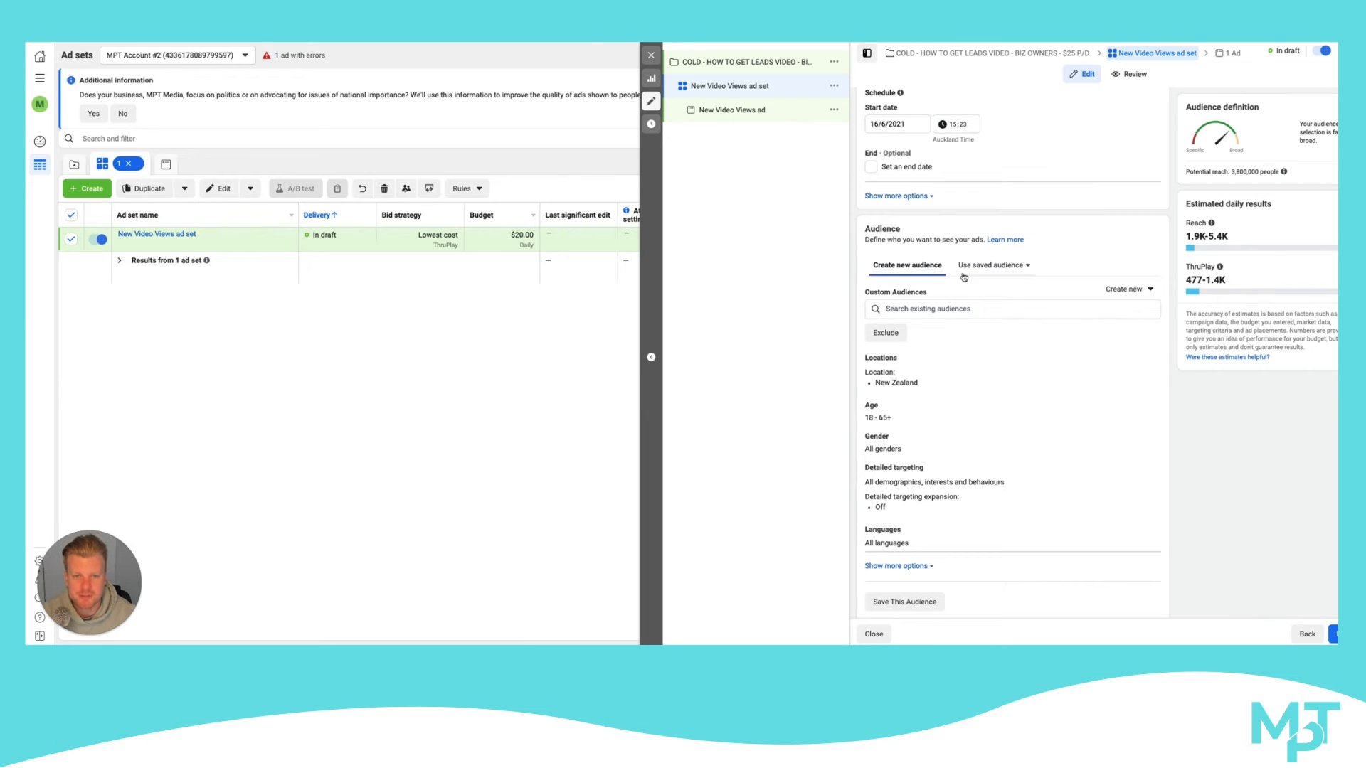
scroll(964, 278, up, 3)
mouse_move(979, 273)
scroll(982, 271, down, 2)
scroll(939, 230, up, 2)
scroll(919, 201, down, 15)
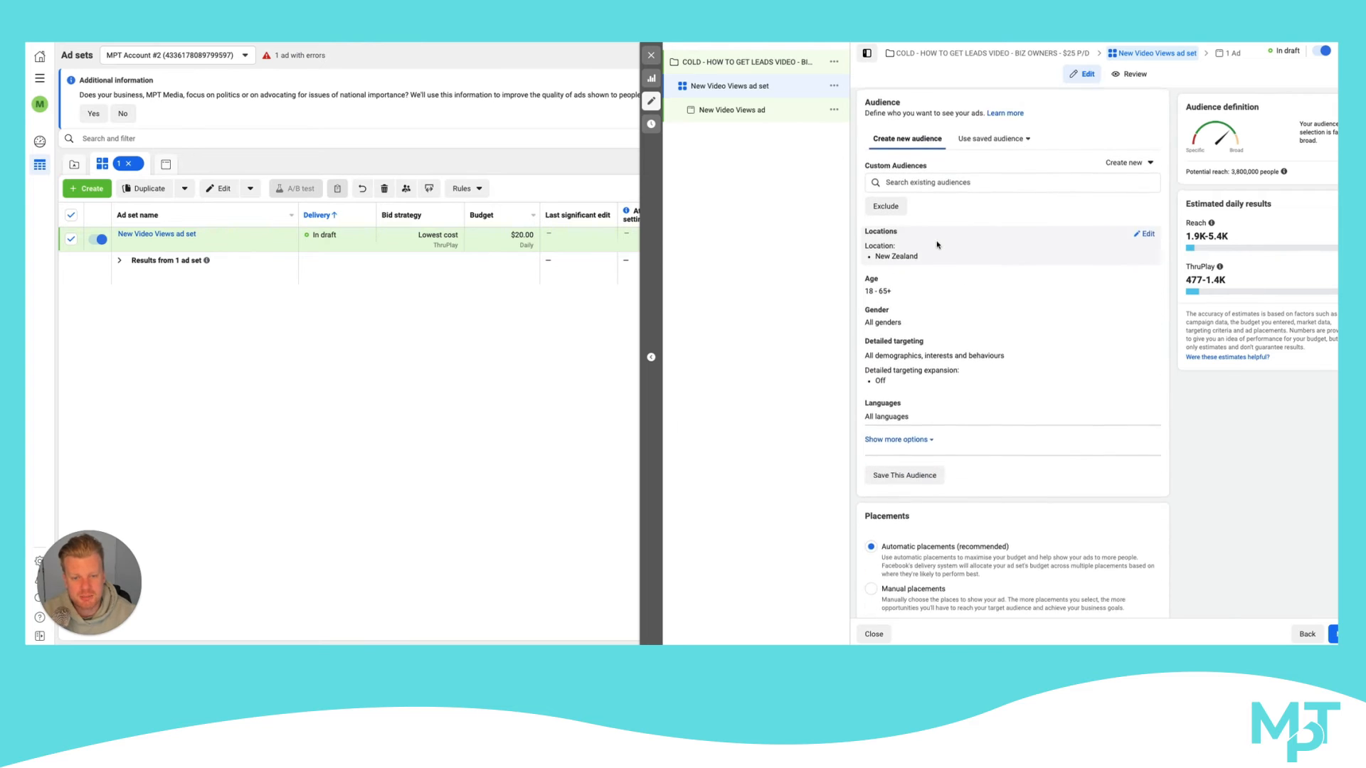
scroll(937, 247, up, 5)
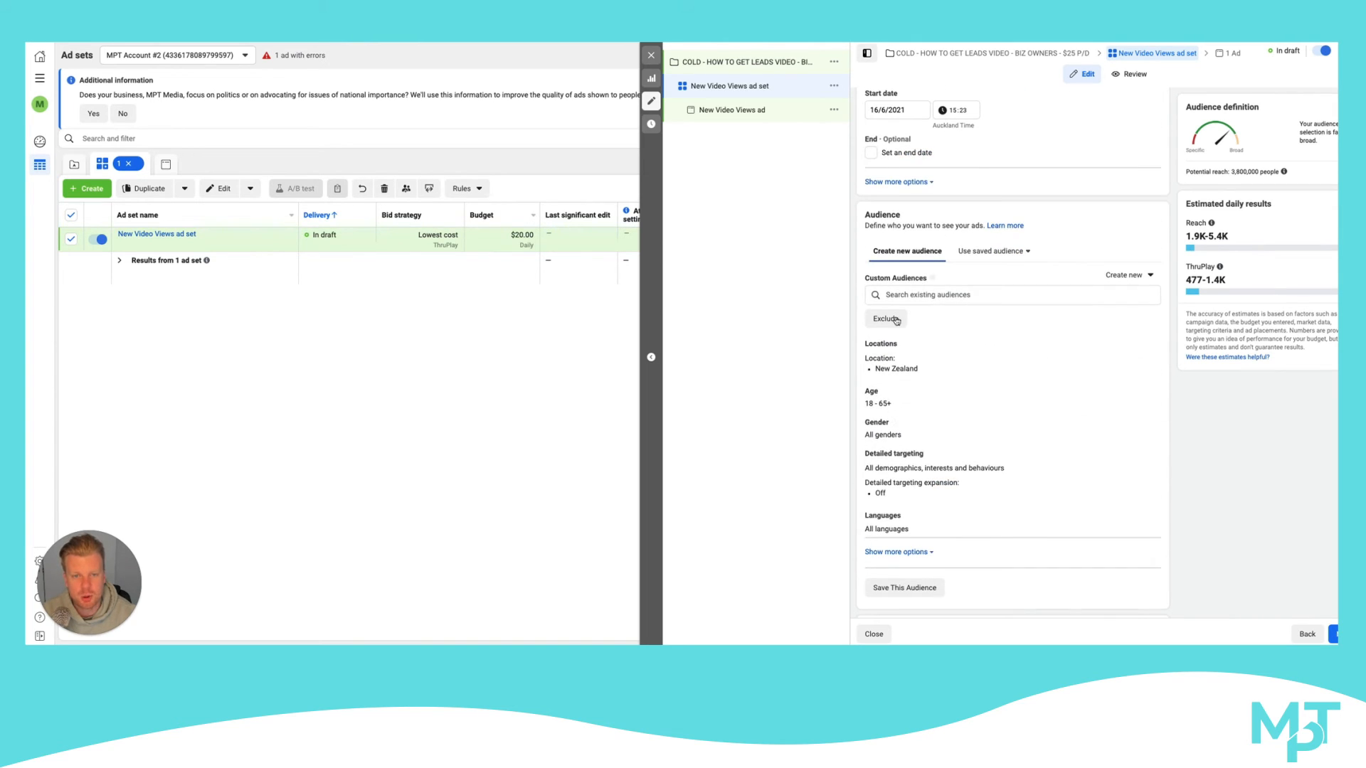
scroll(932, 298, up, 3)
scroll(940, 285, down, 3)
scroll(940, 285, down, 3)
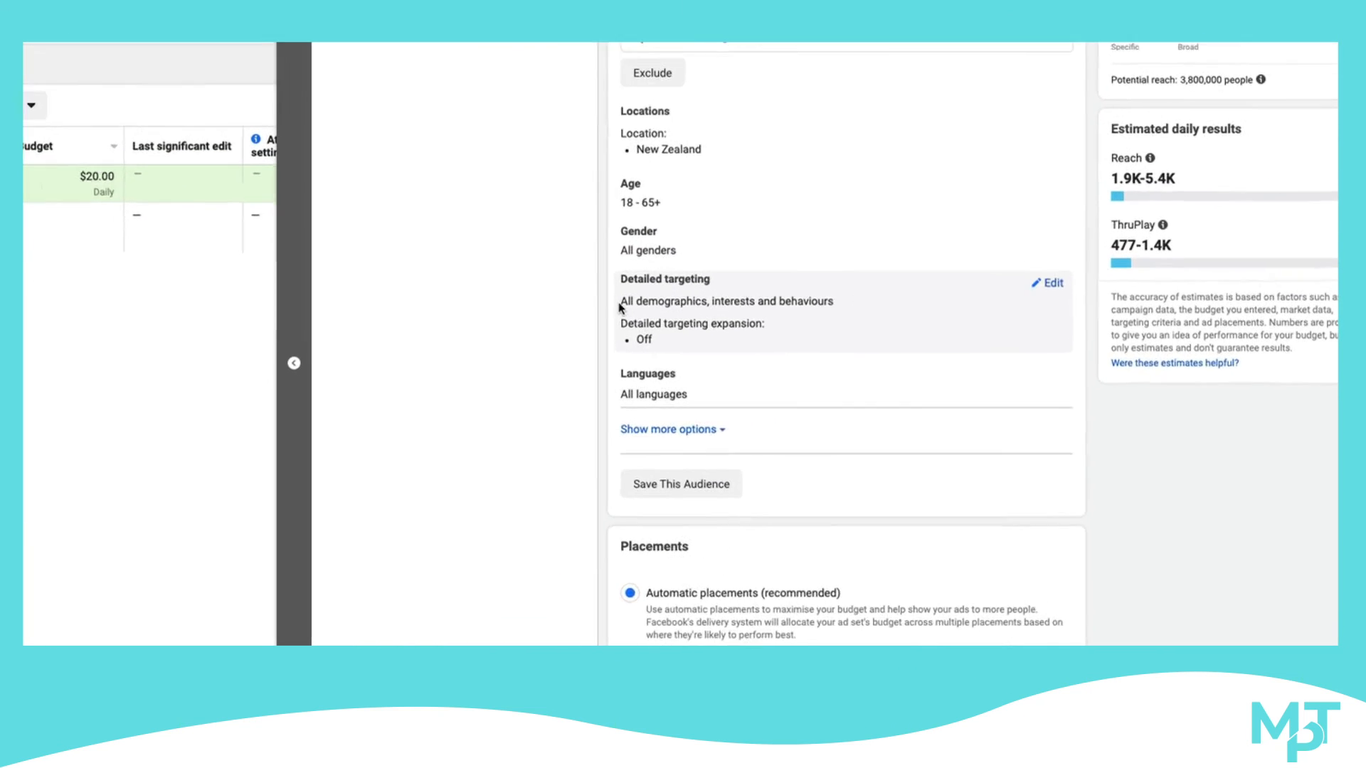
Open the ad set's detailed targeting for editing and search its demographics, interests and behaviours for money
click(920, 288)
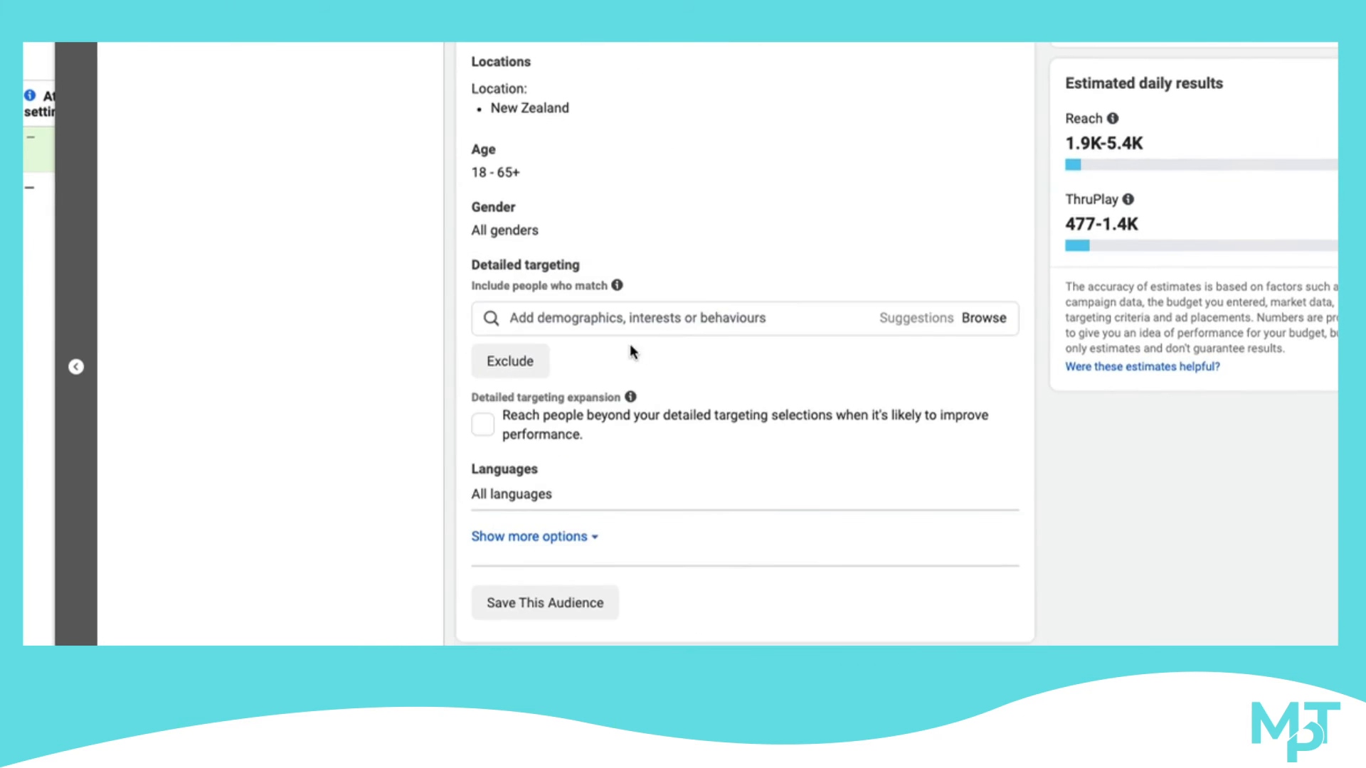
click(573, 317)
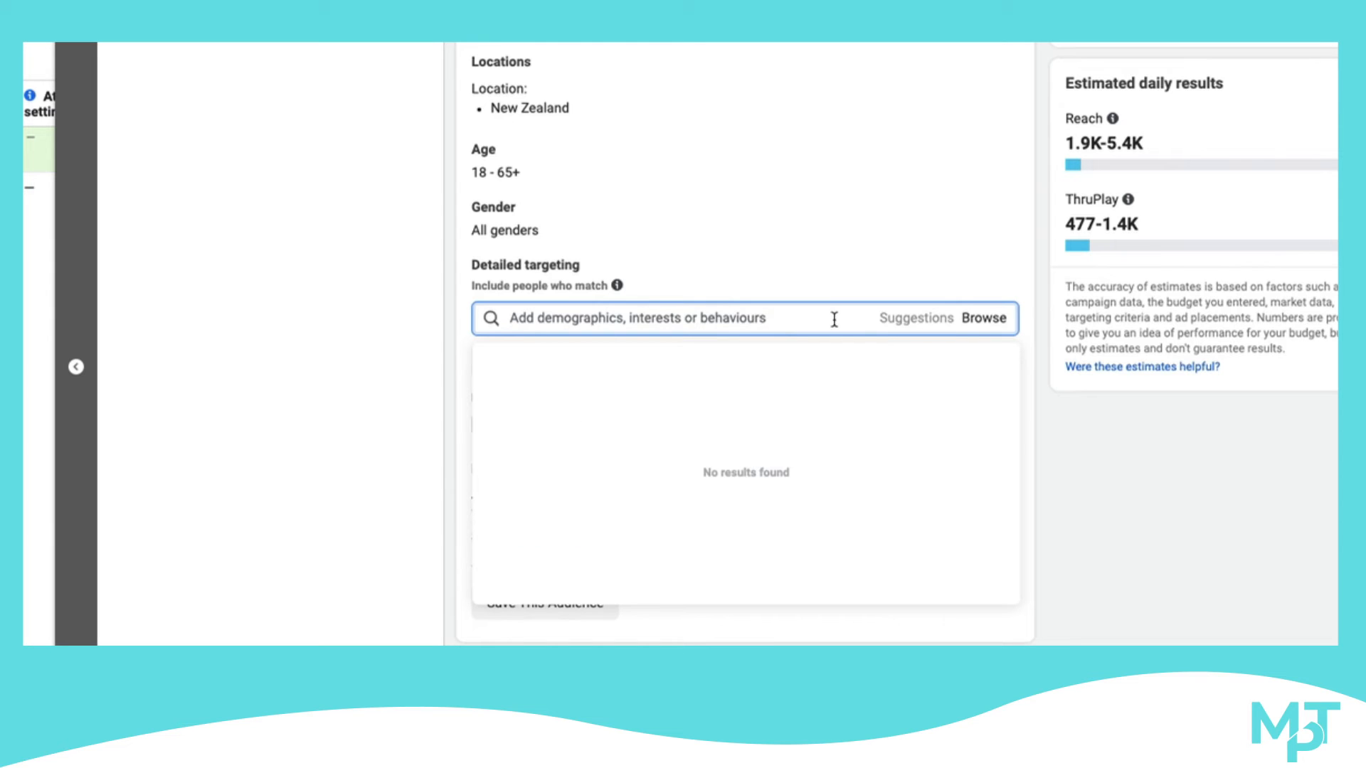
click(667, 278)
click(611, 316)
text(Marke)
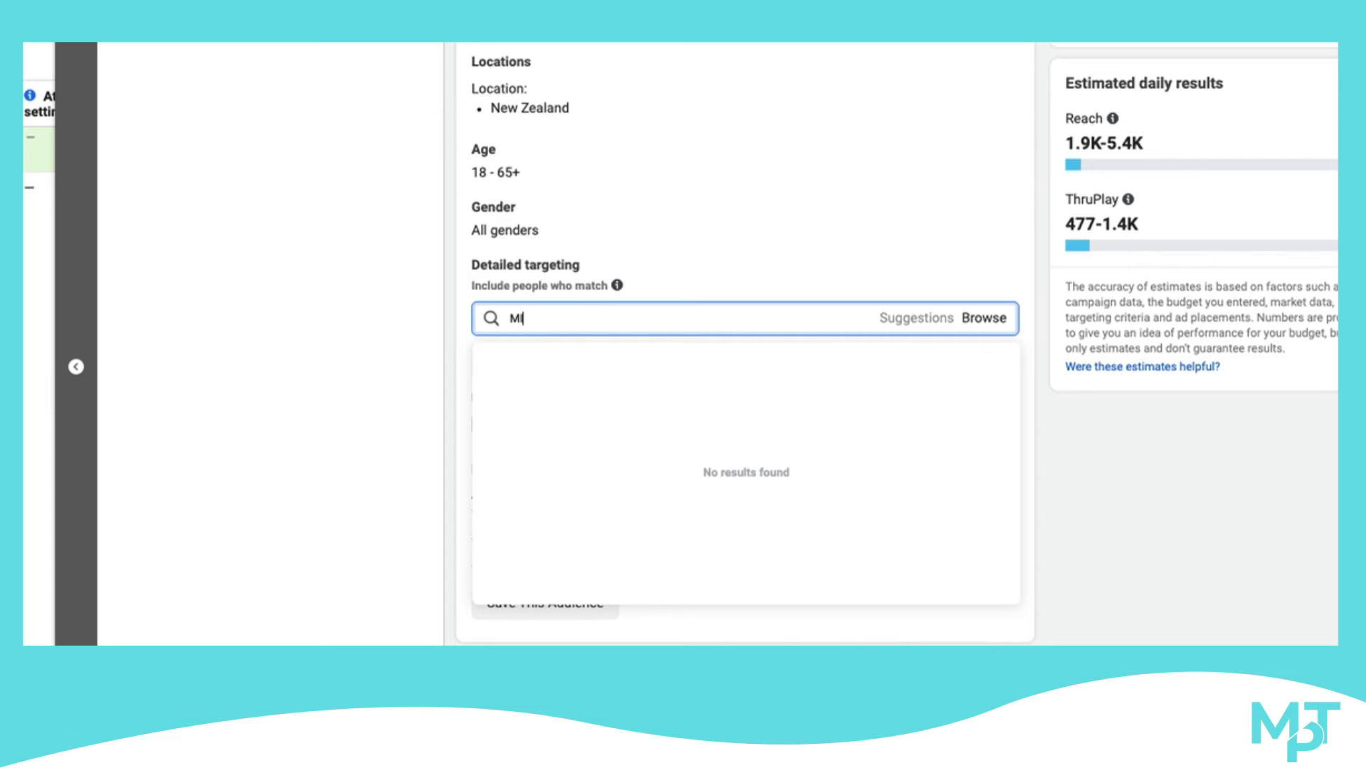
key(BackSpace)
key(BackSpace)
key(BackSpace)
key(BackSpace)
key(BackSpace)
text(money)
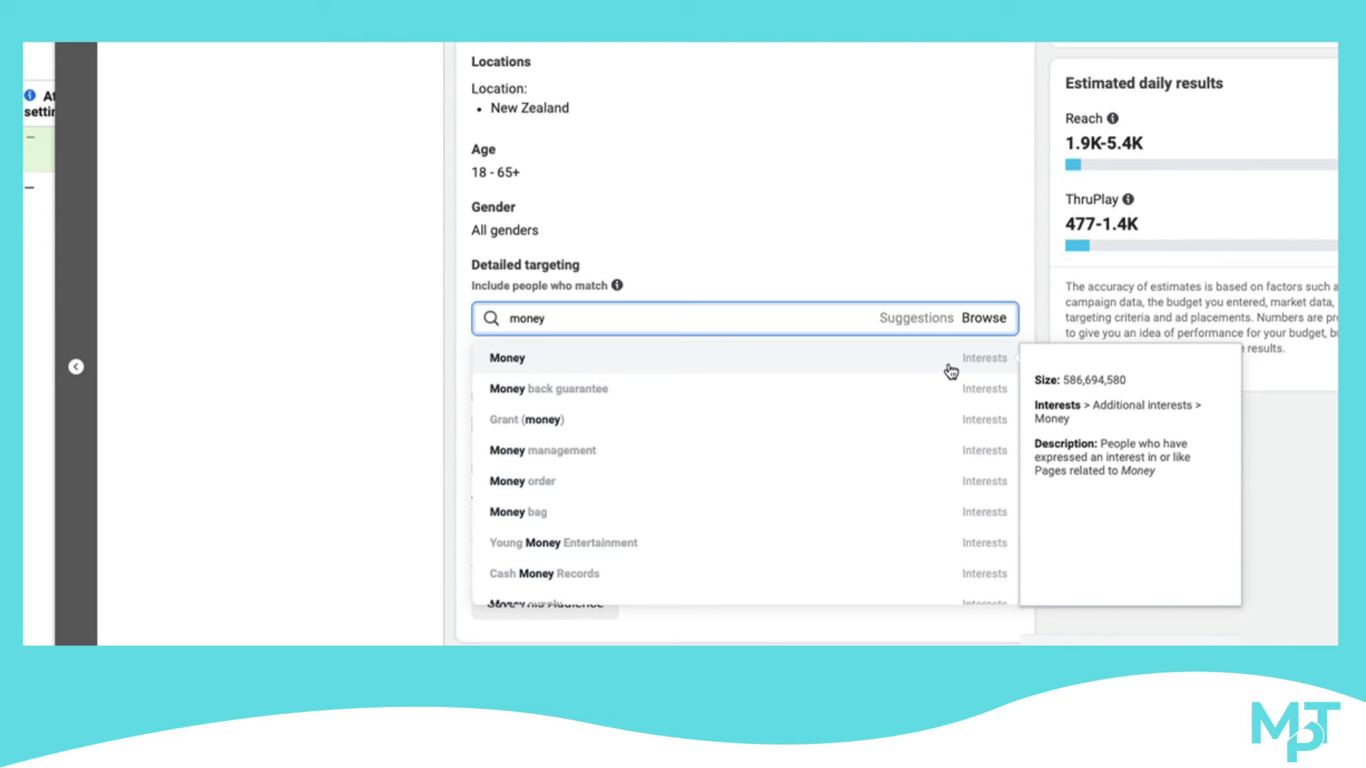
Replace the detailed targeting search term with personal trainer and check the size of the matching interest
double_click(608, 313)
double_click(607, 318)
key(BackSpace)
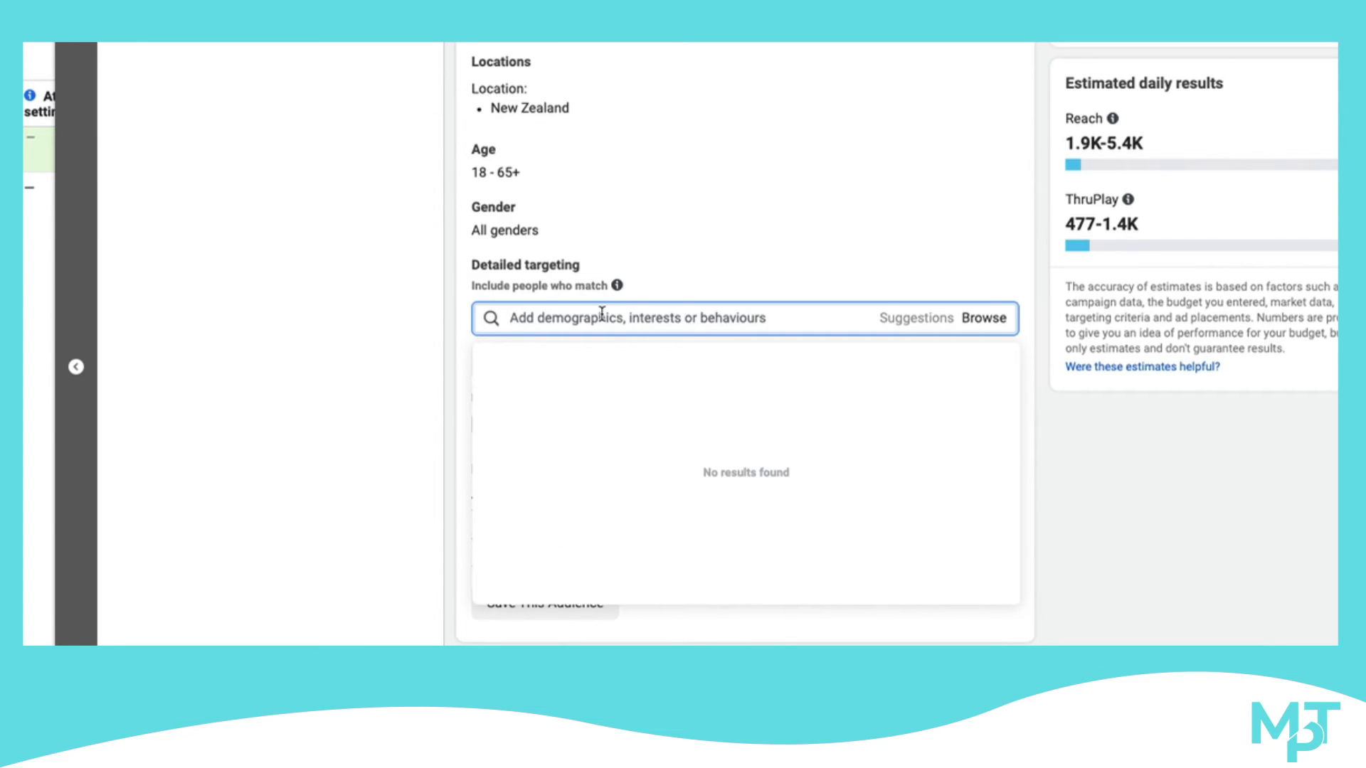
text(personal t)
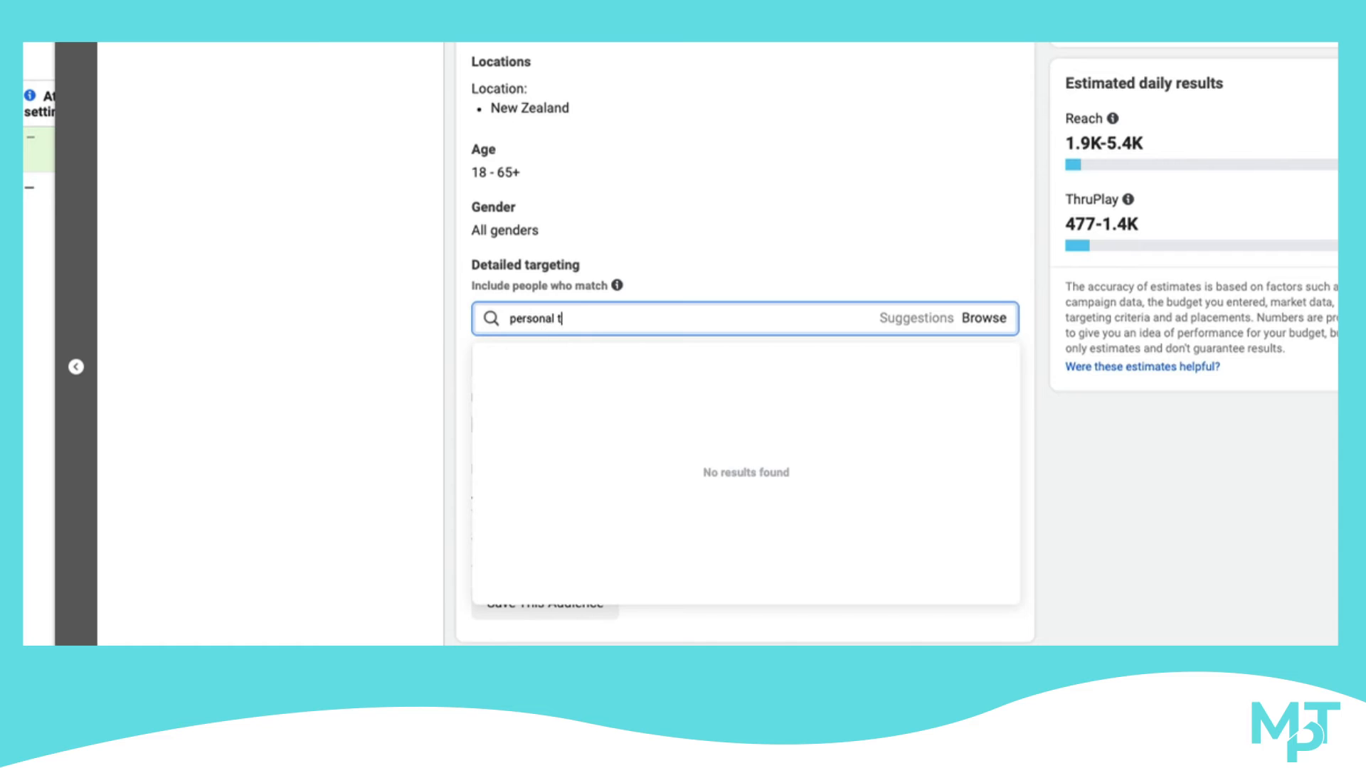
text(rainer)
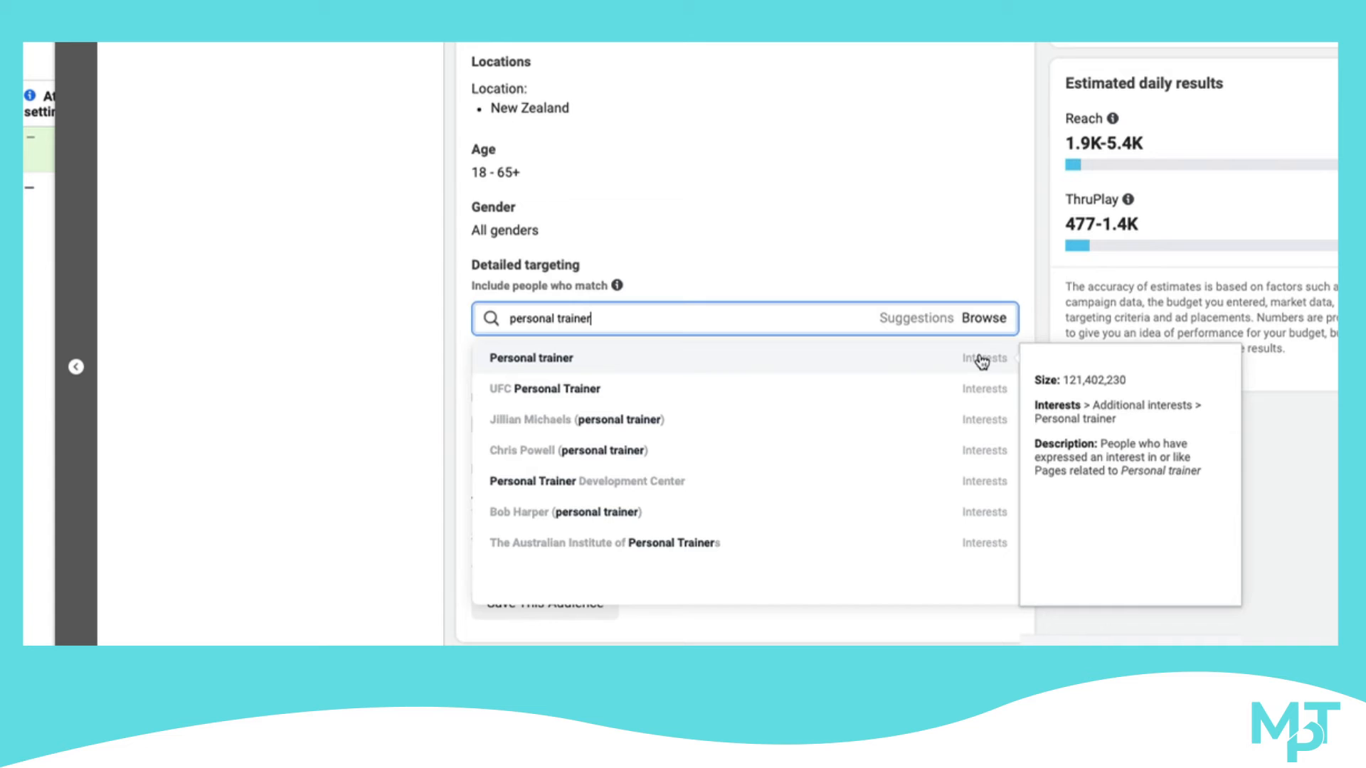
click(722, 353)
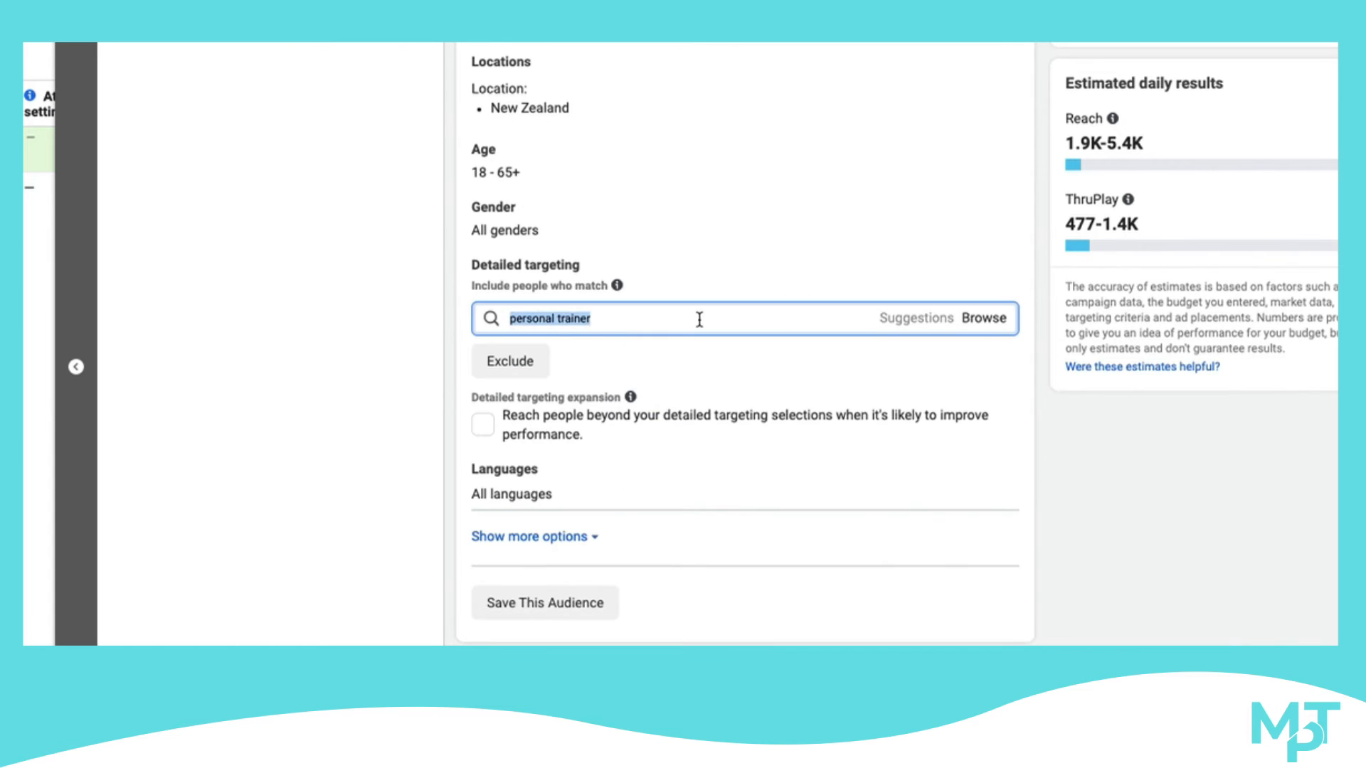
Search the detailed targeting for small business owner and add the Small Business owner employer demographic
click(699, 318)
text(small busine)
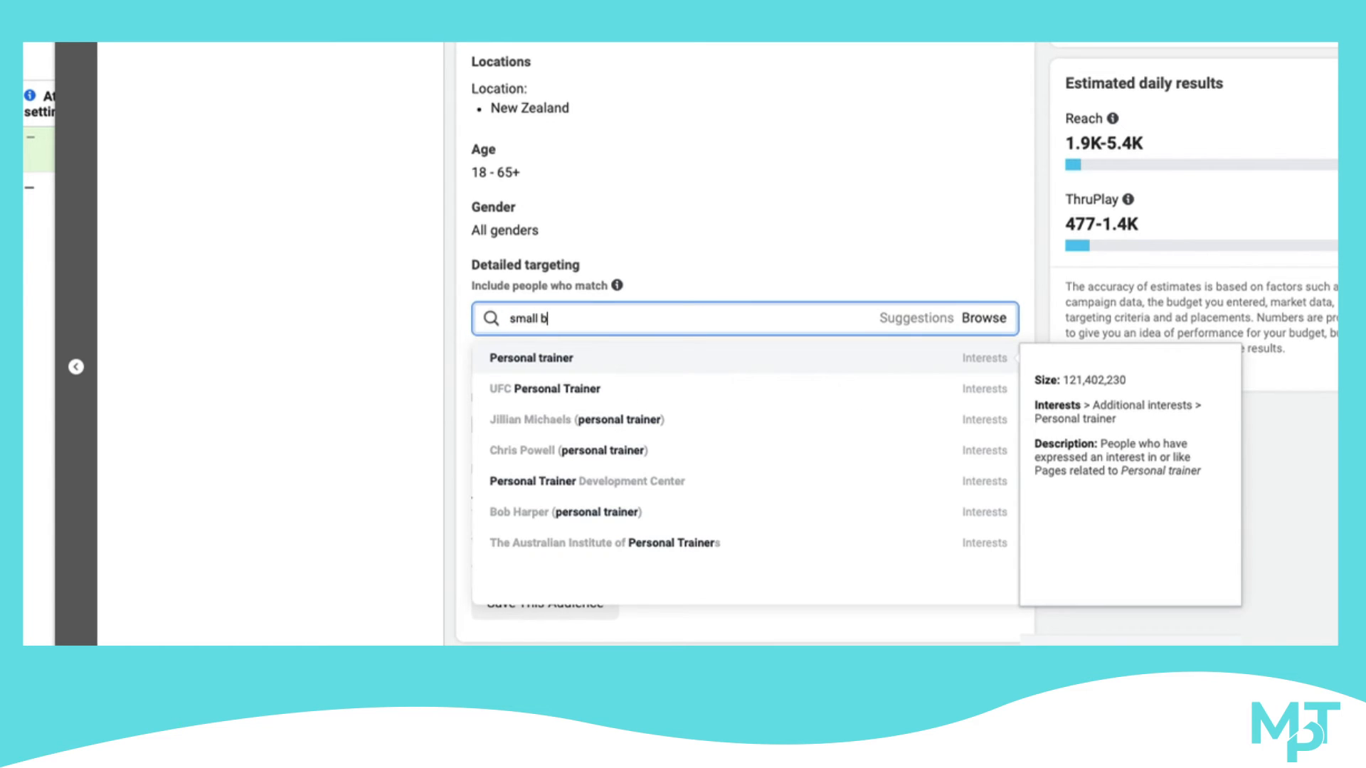
key(BackSpace)
key(BackSpace)
key(BackSpace)
text(iness owner)
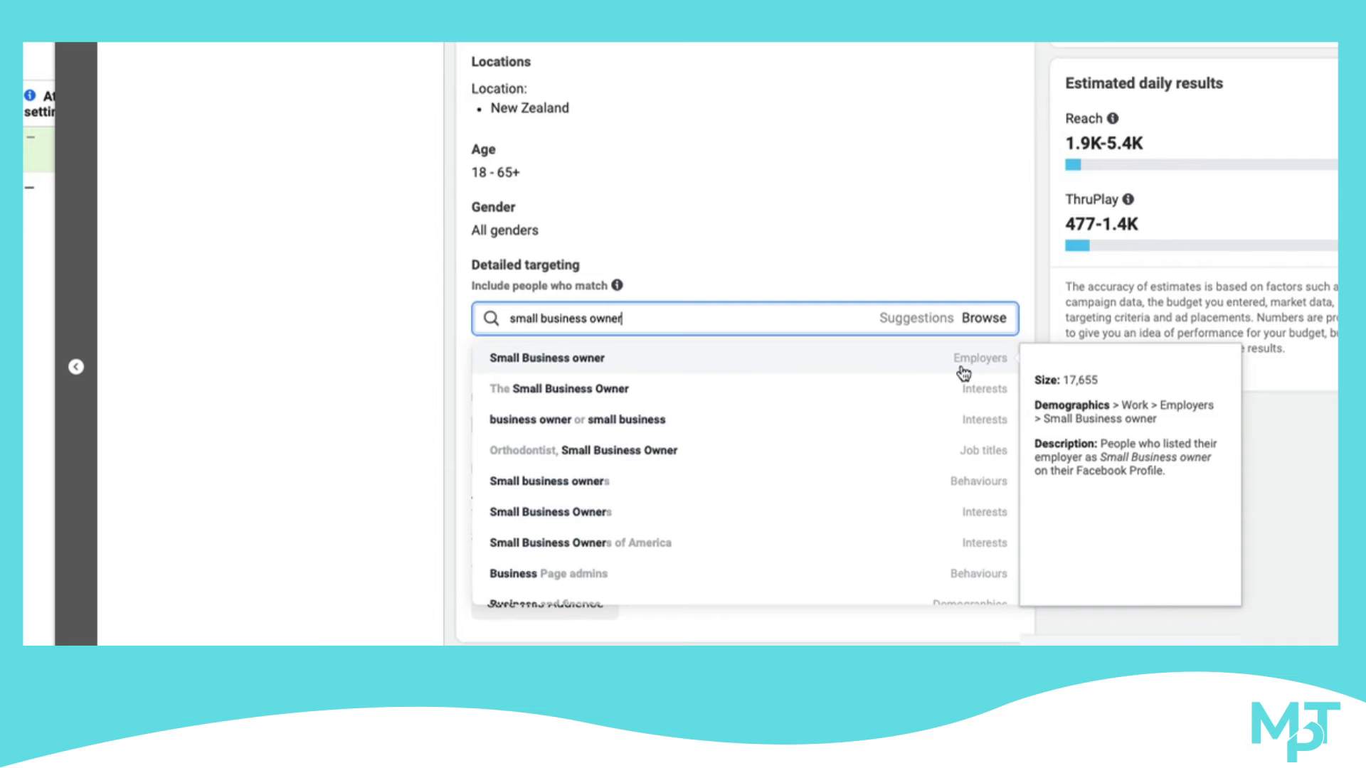
click(746, 370)
Set the ad set's audience age range to 22 through 55
scroll(604, 317, up, 1)
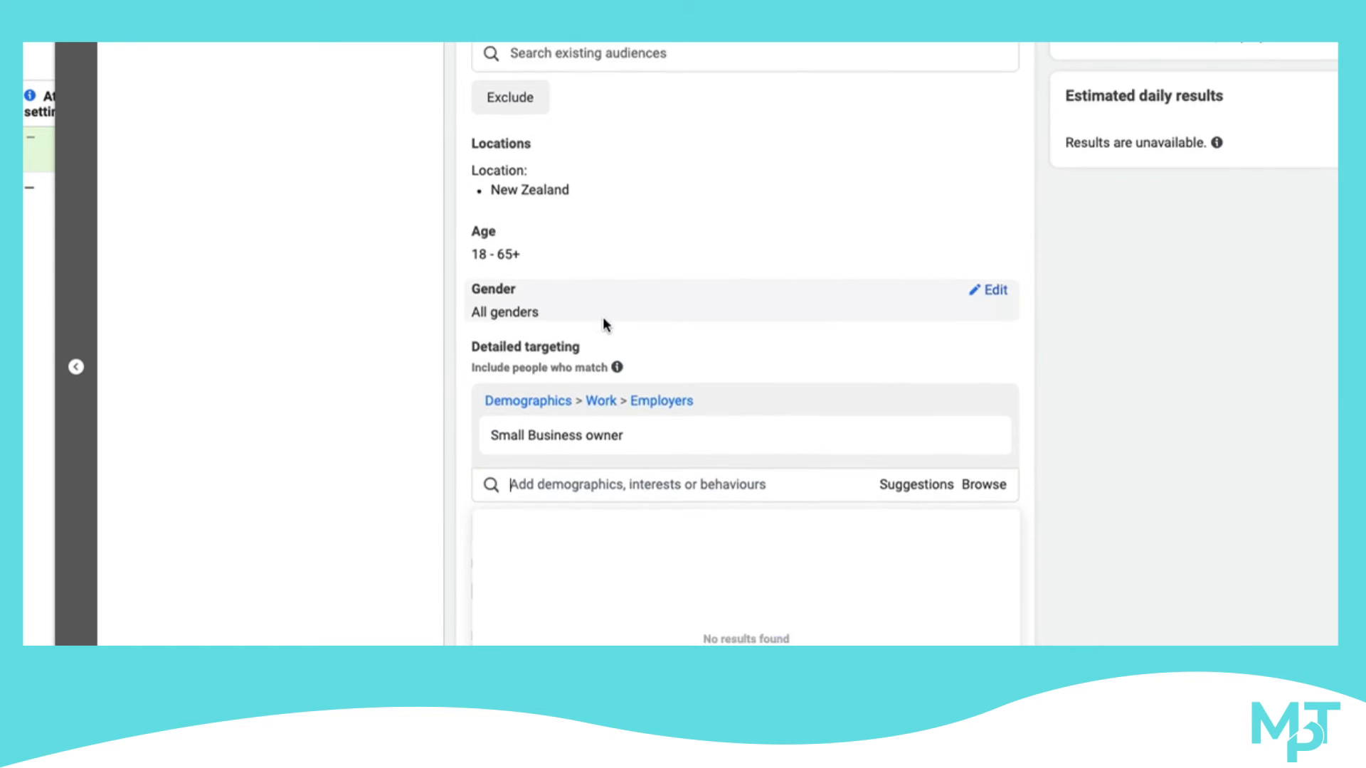
click(997, 211)
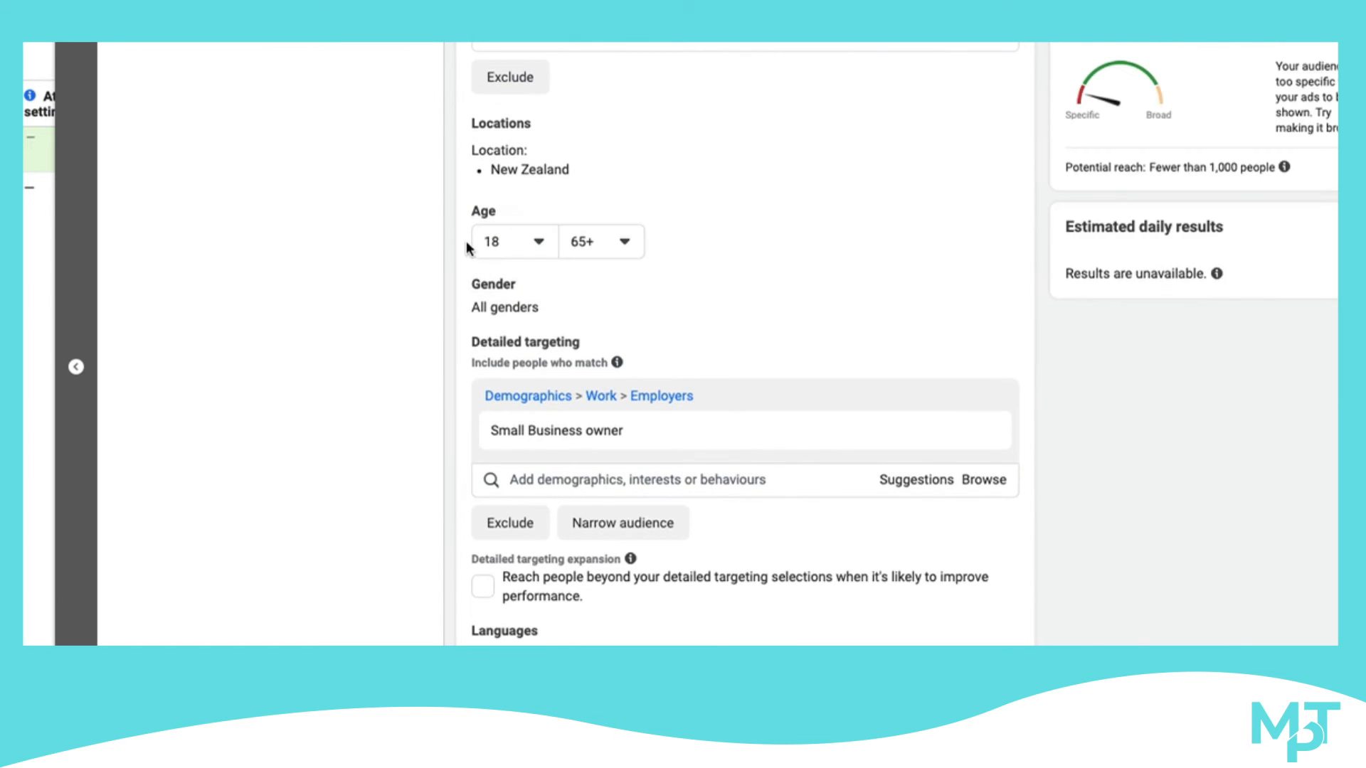
click(497, 244)
scroll(524, 329, down, 4)
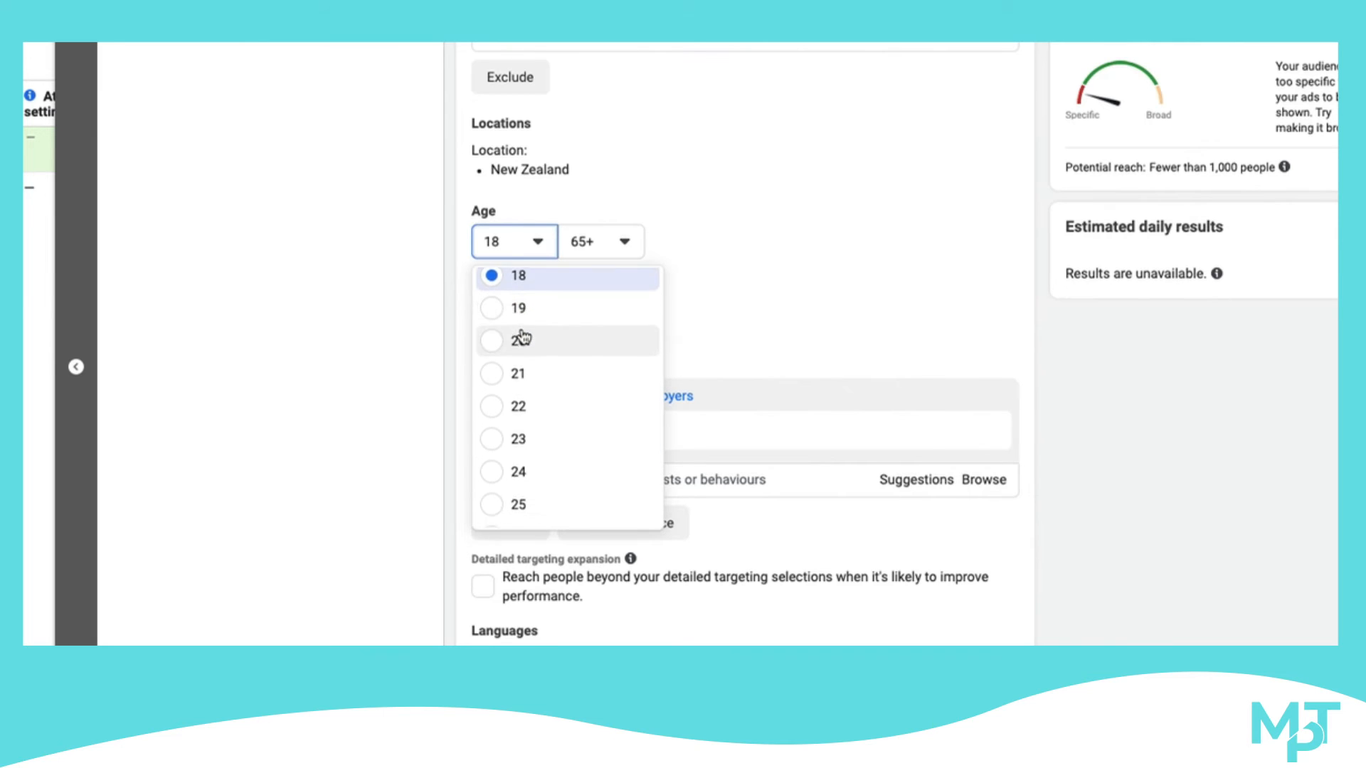
scroll(523, 341, down, 1)
scroll(512, 377, up, 1)
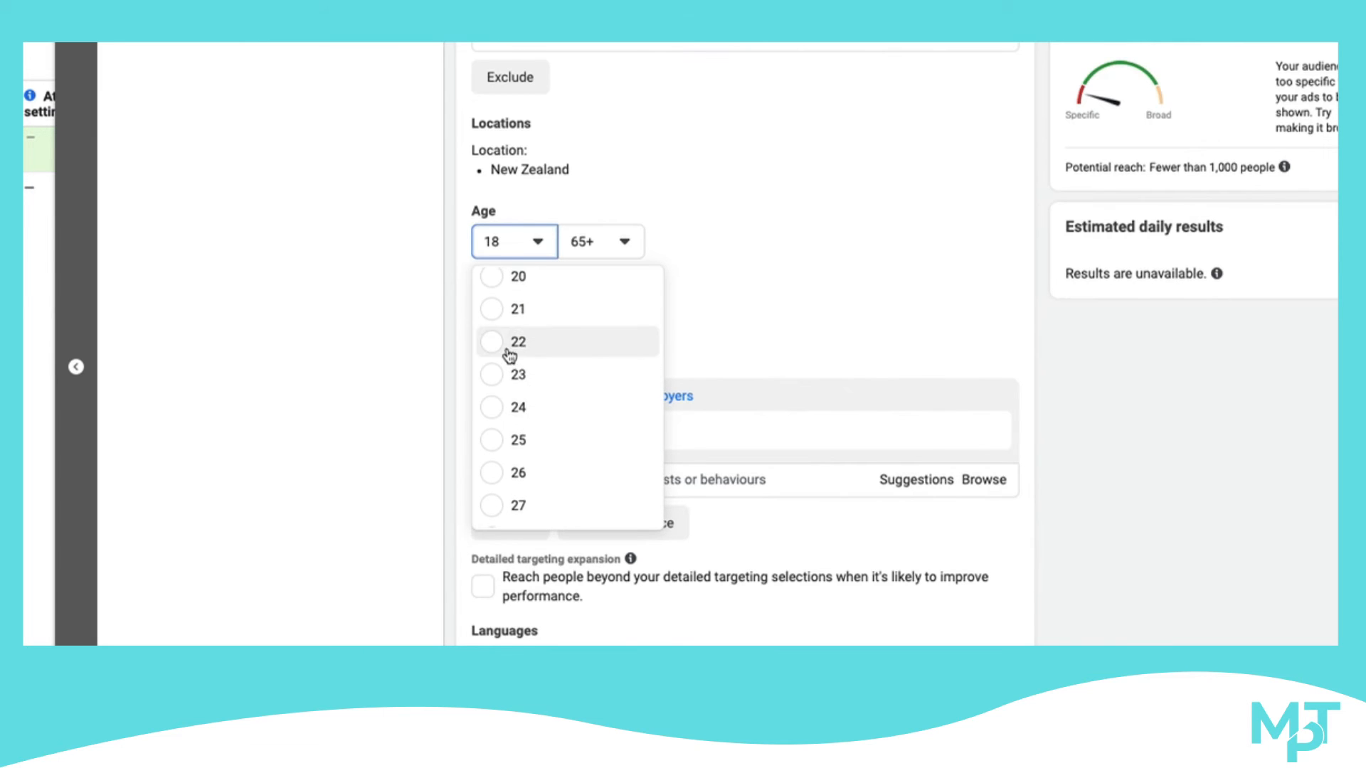
click(509, 347)
click(588, 249)
scroll(601, 370, up, 4)
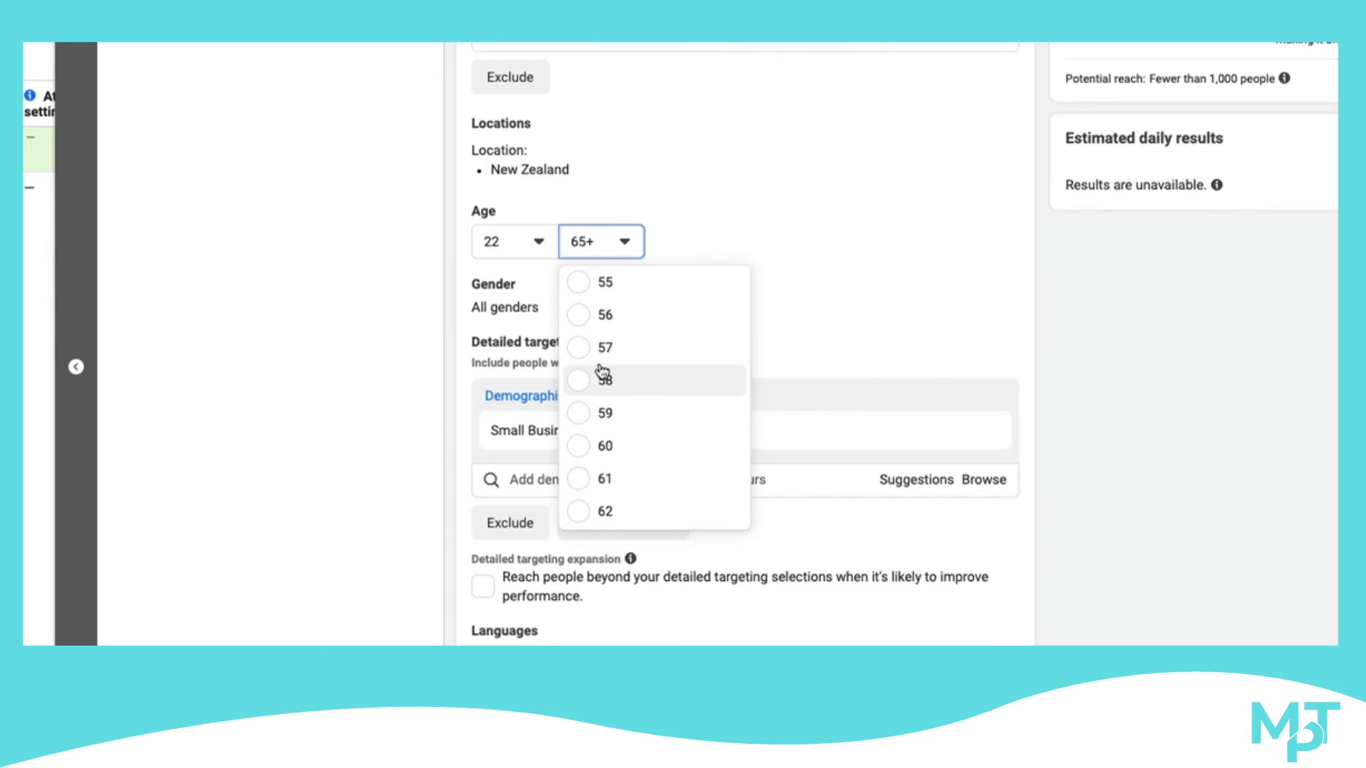
scroll(601, 376, up, 1)
scroll(600, 374, down, 1)
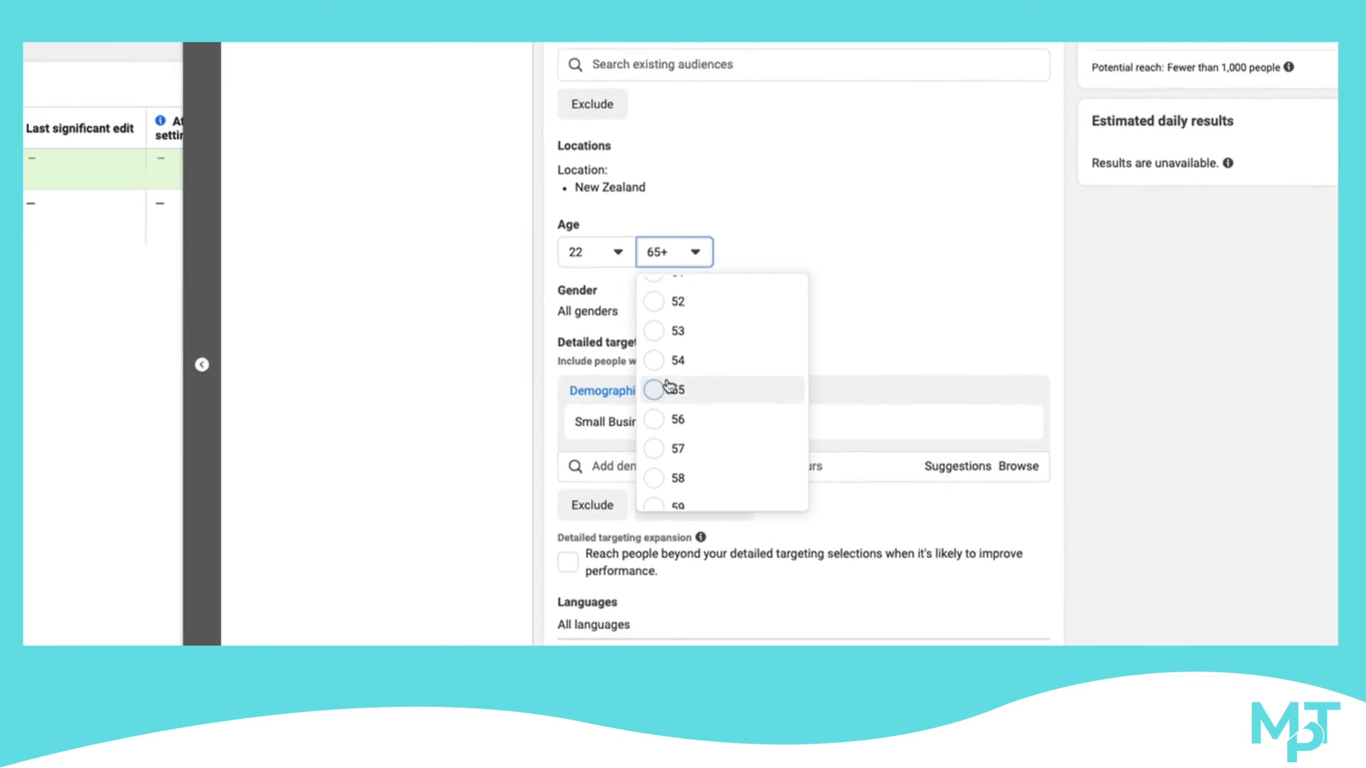
click(668, 389)
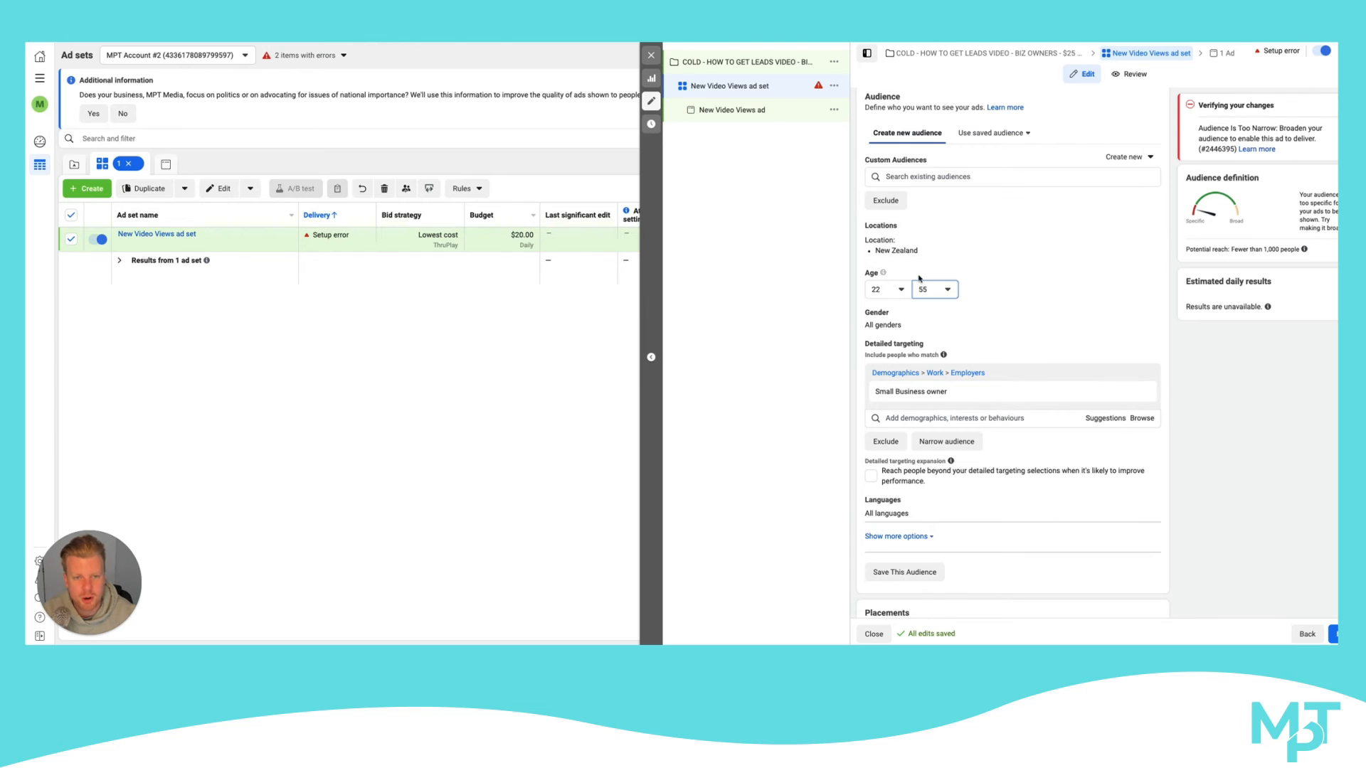
Remove the Small Business owner employer demographic from the detailed targeting
scroll(953, 272, down, 3)
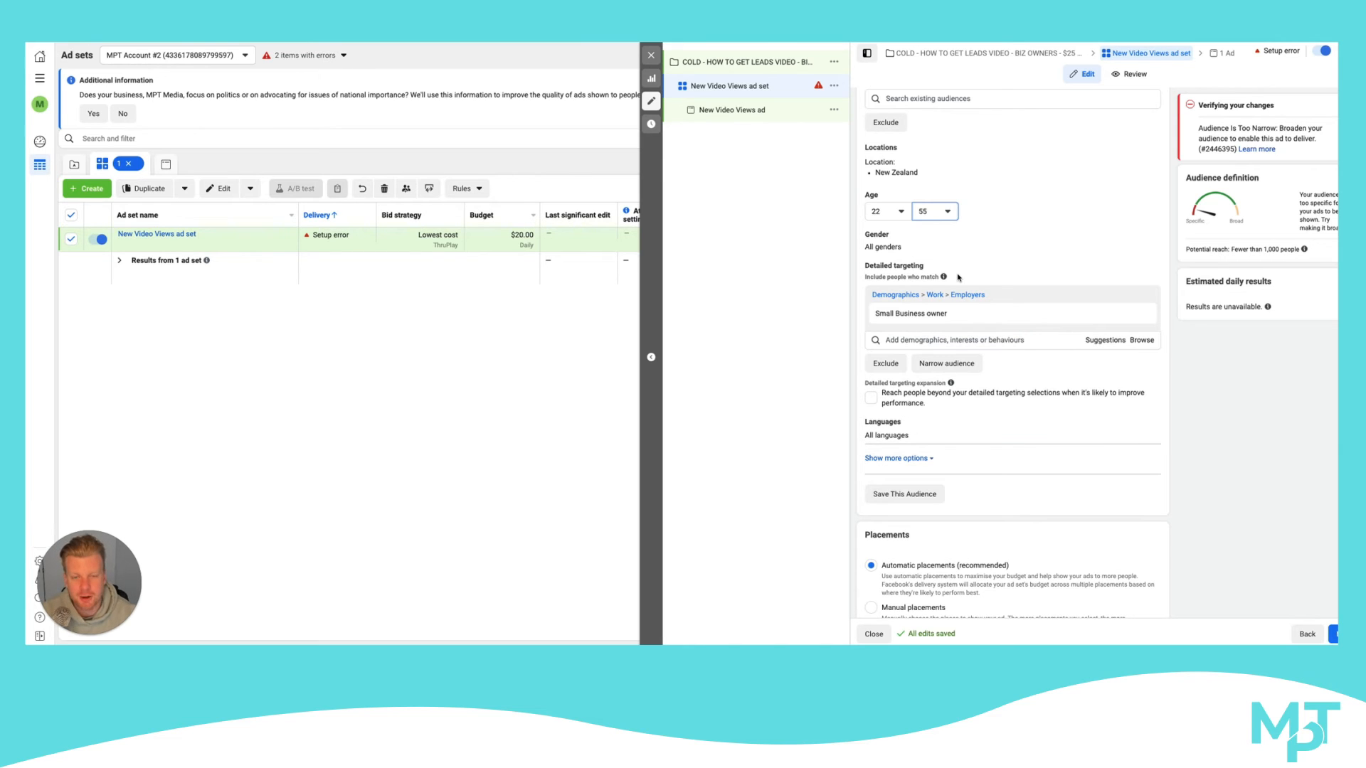
mouse_move(943, 318)
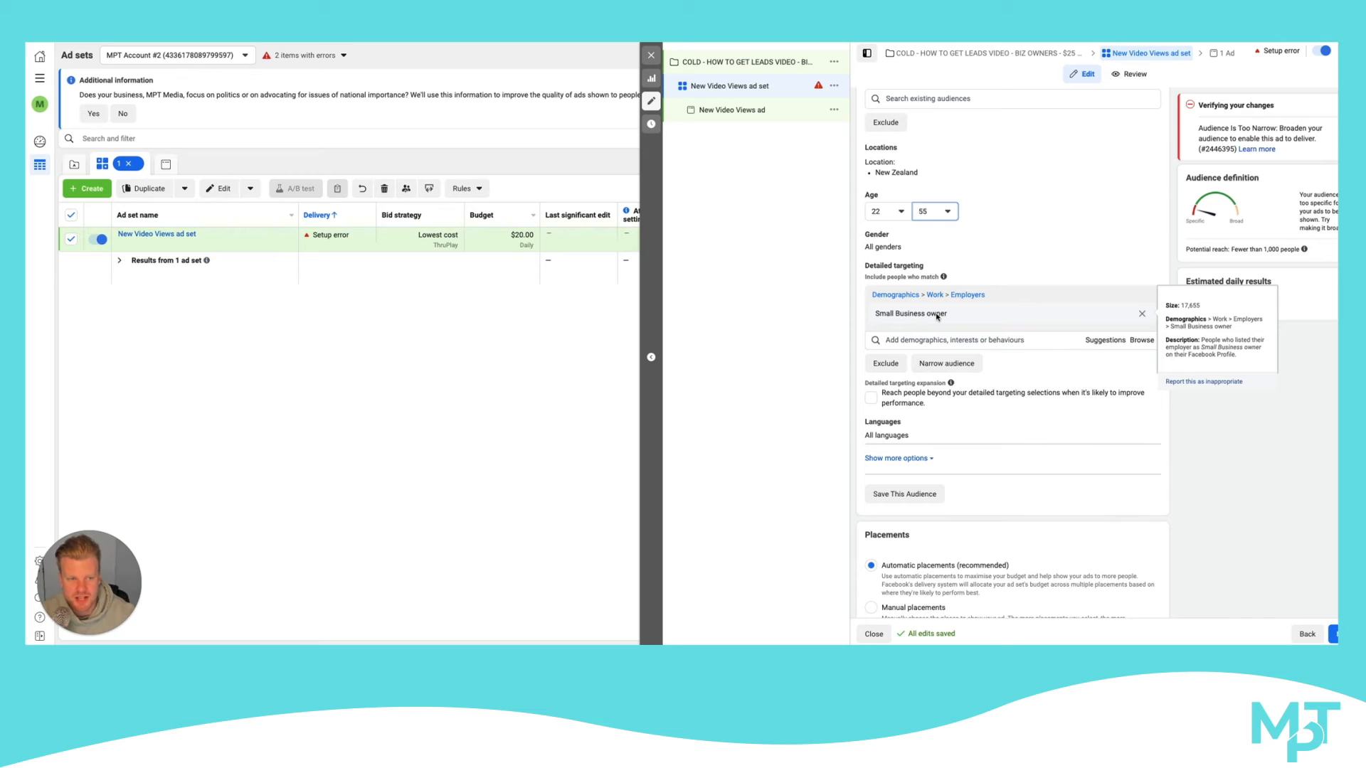
click(1142, 314)
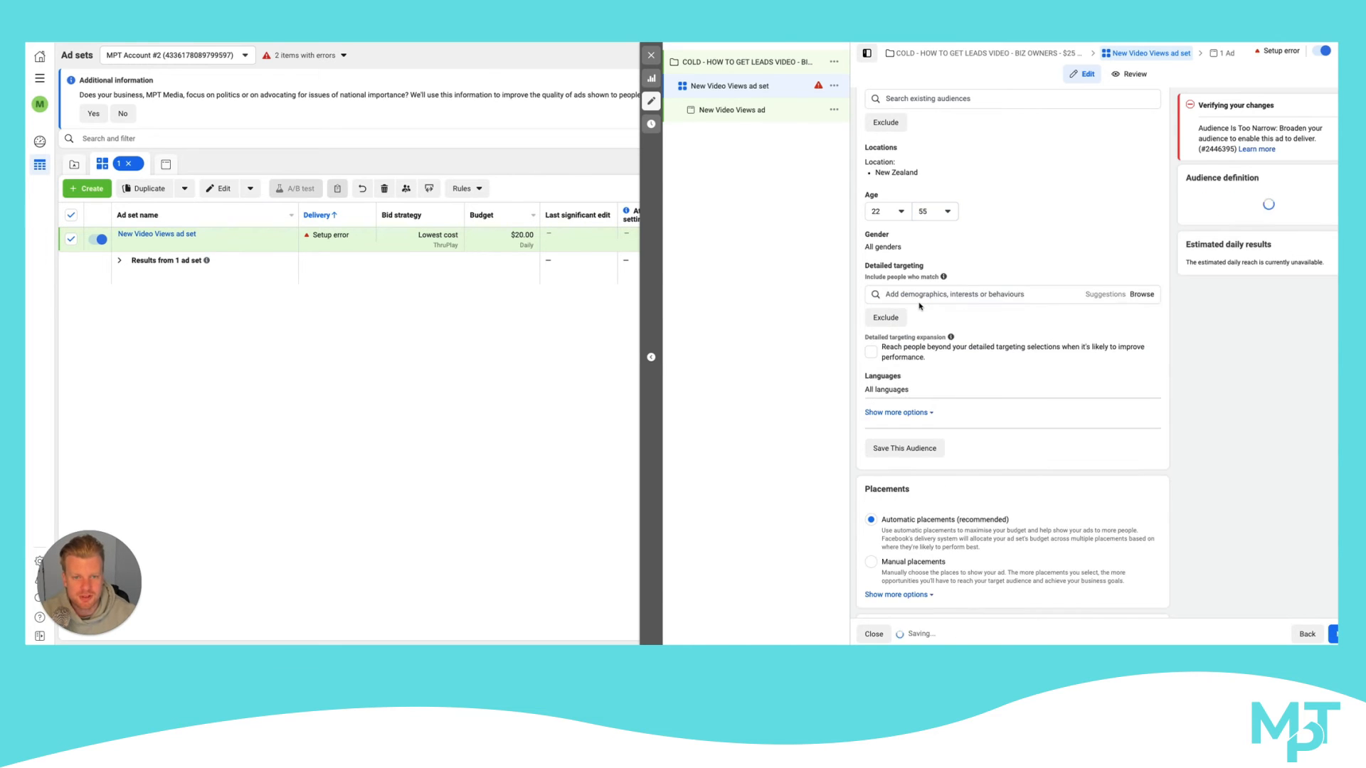
Search the detailed targeting for Grant Cardone and add the matching interest to the audience
click(915, 297)
text(Grand)
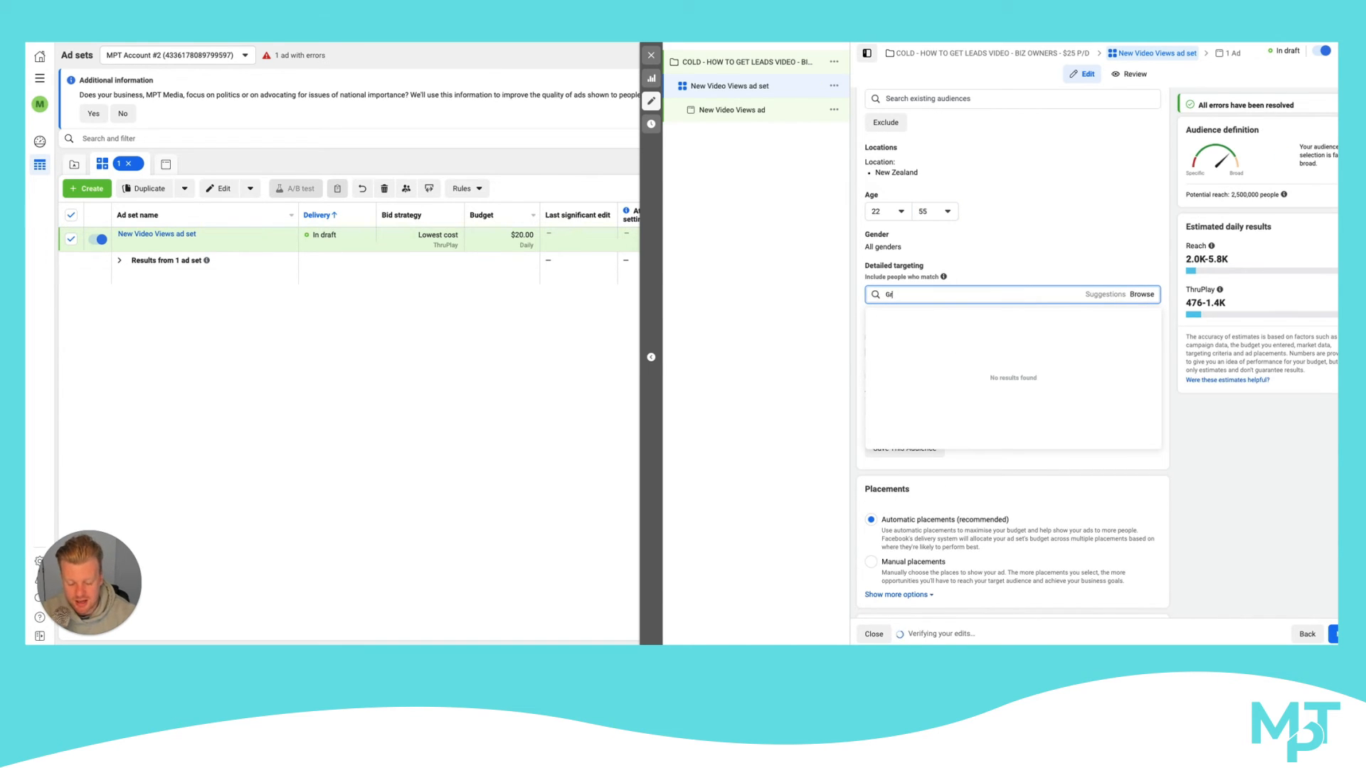
key(BackSpace)
text(t ca)
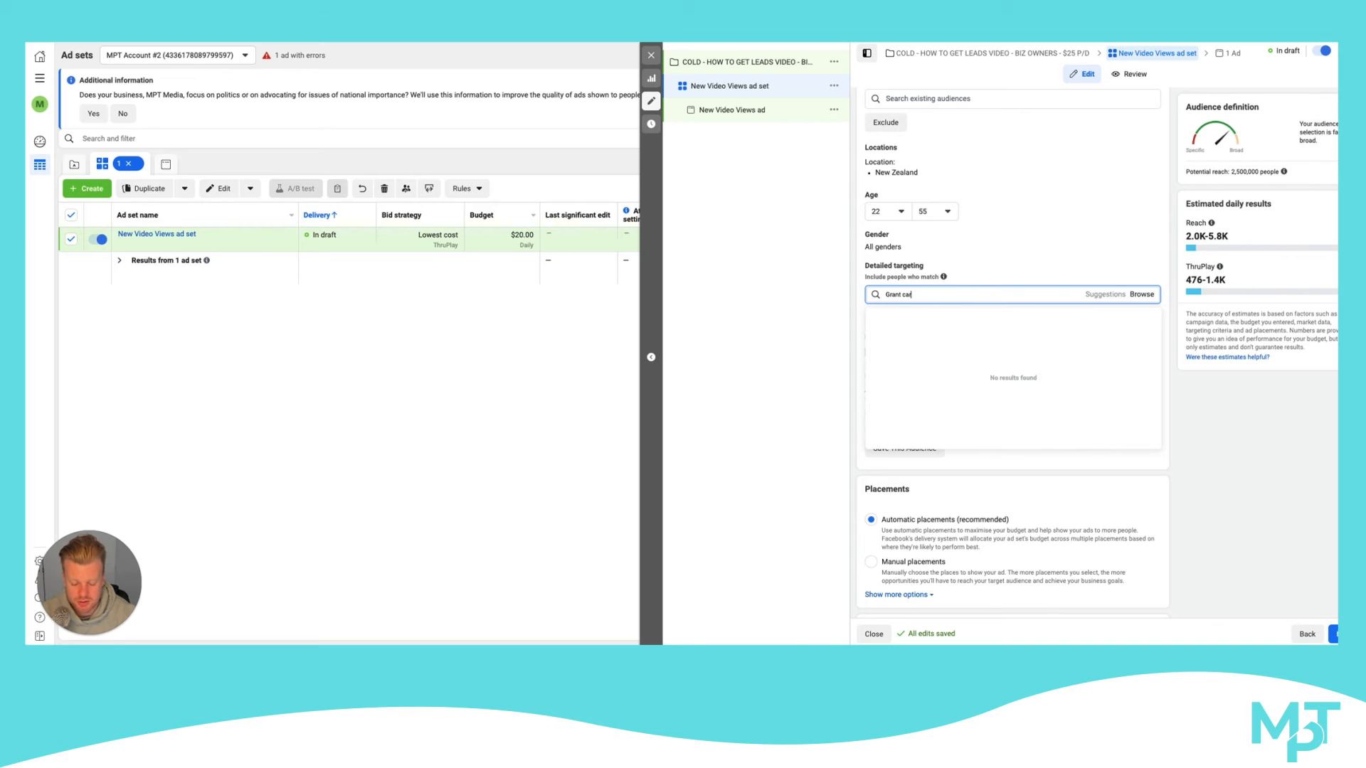
text(rdom)
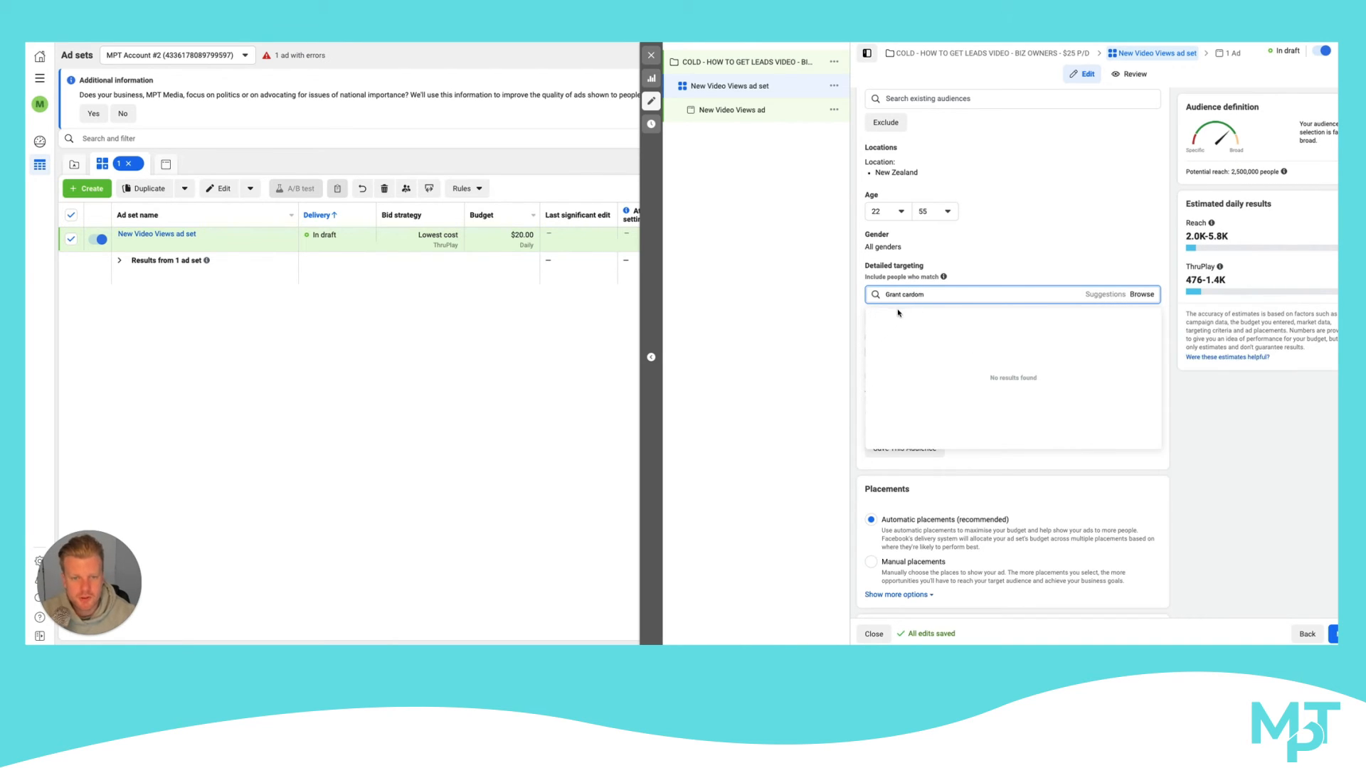
text(neo)
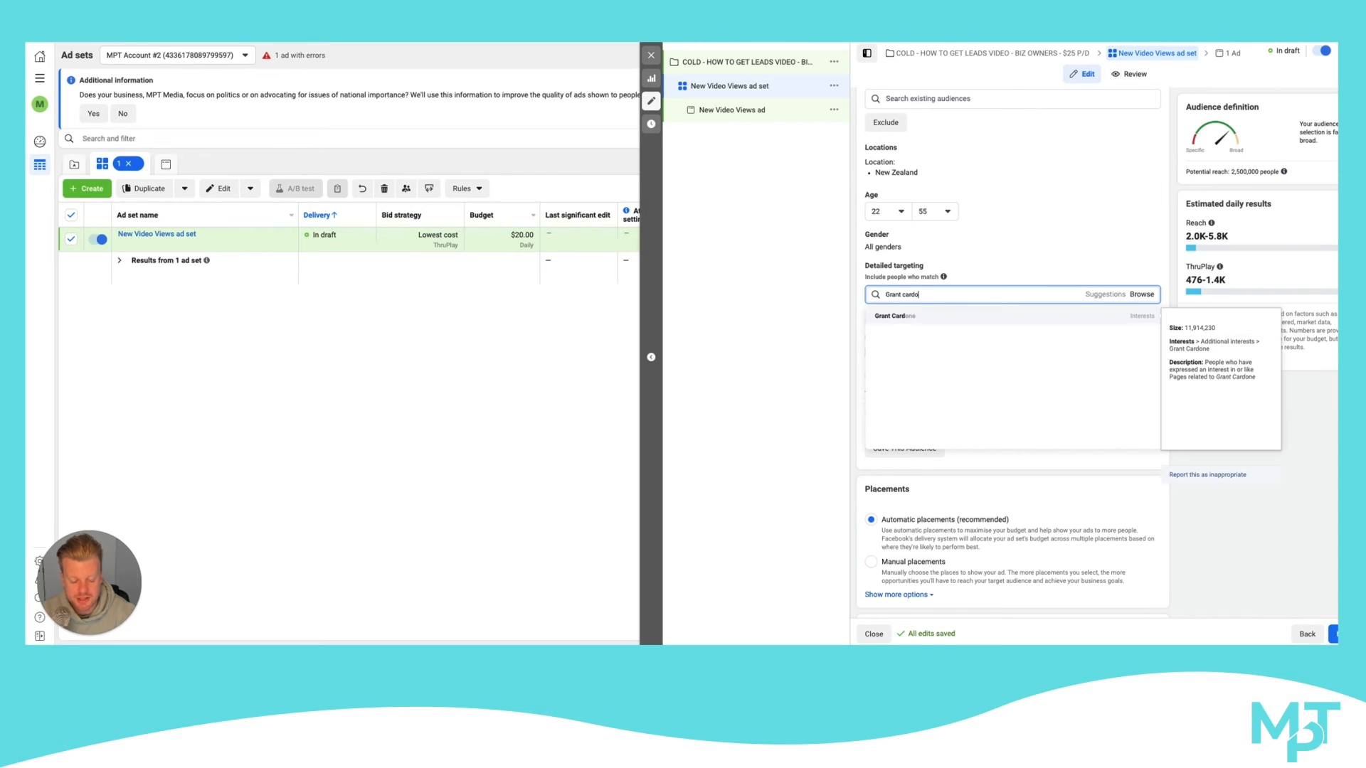
text(ne)
click(902, 315)
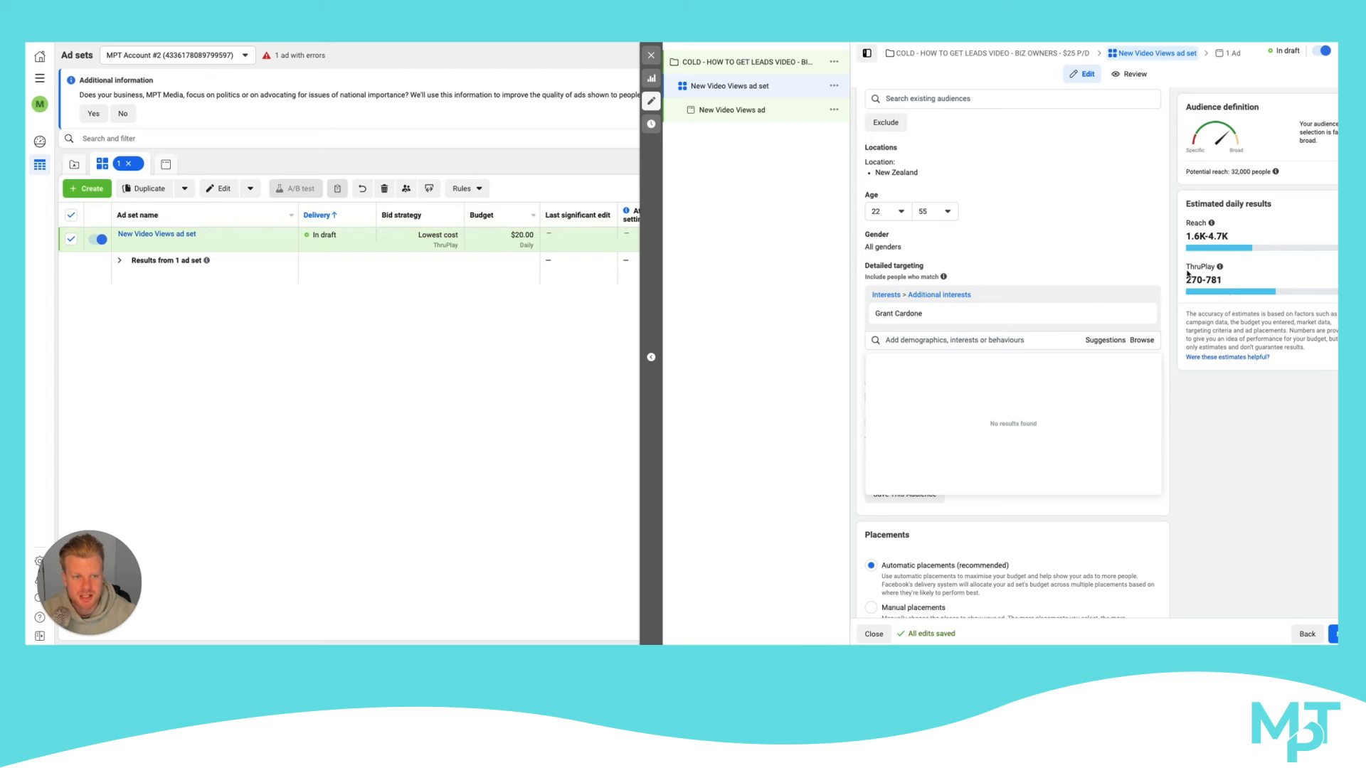
click(781, 270)
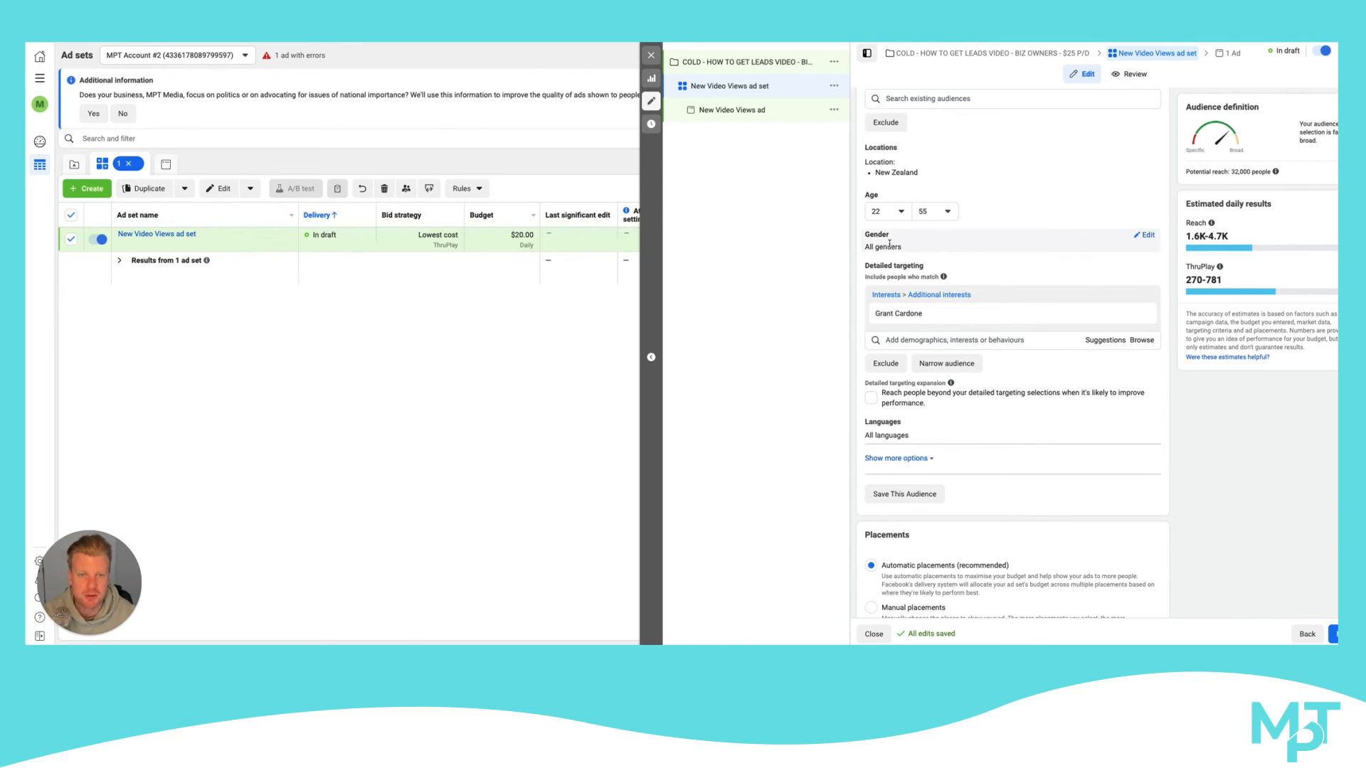
Examine the ad set's name, budget, schedule, audience and placement settings
scroll(890, 244, up, 2)
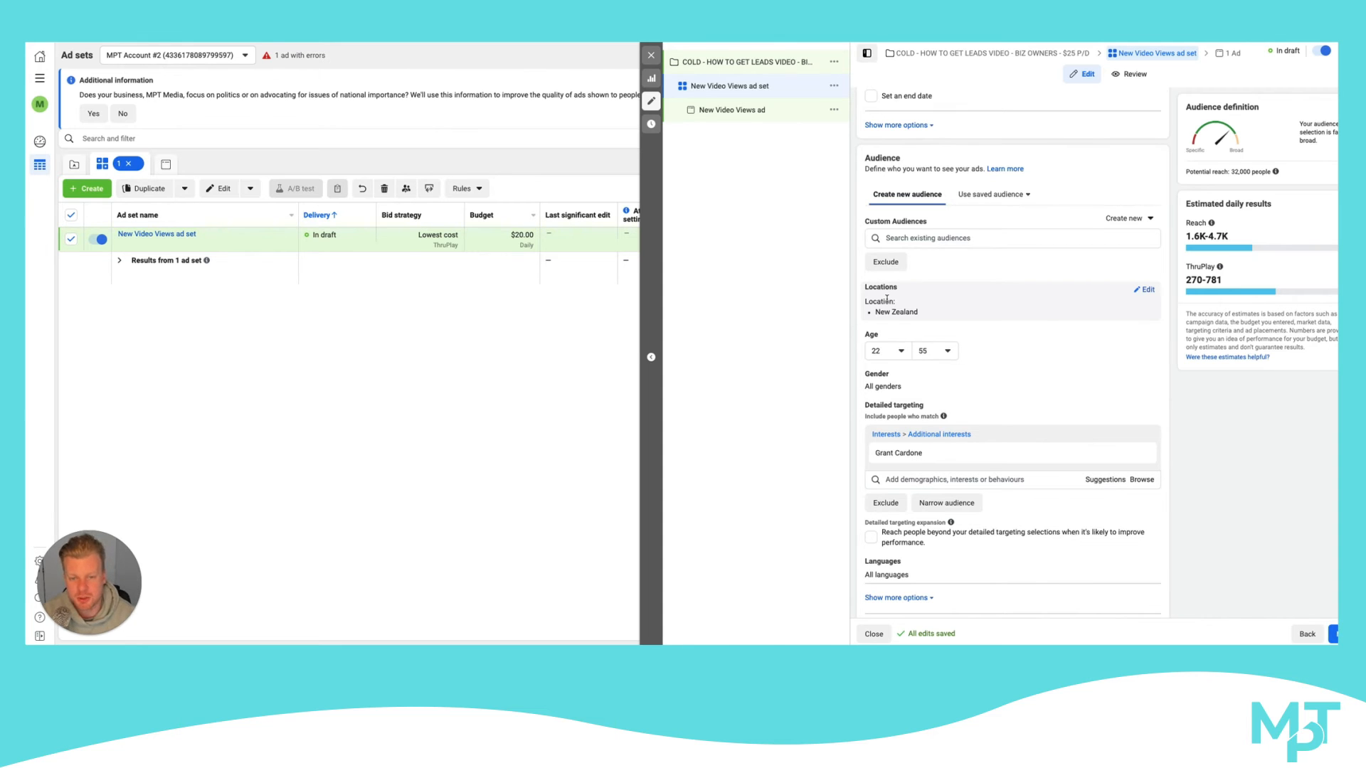
scroll(911, 213, up, 3)
scroll(924, 185, down, 5)
scroll(962, 278, up, 8)
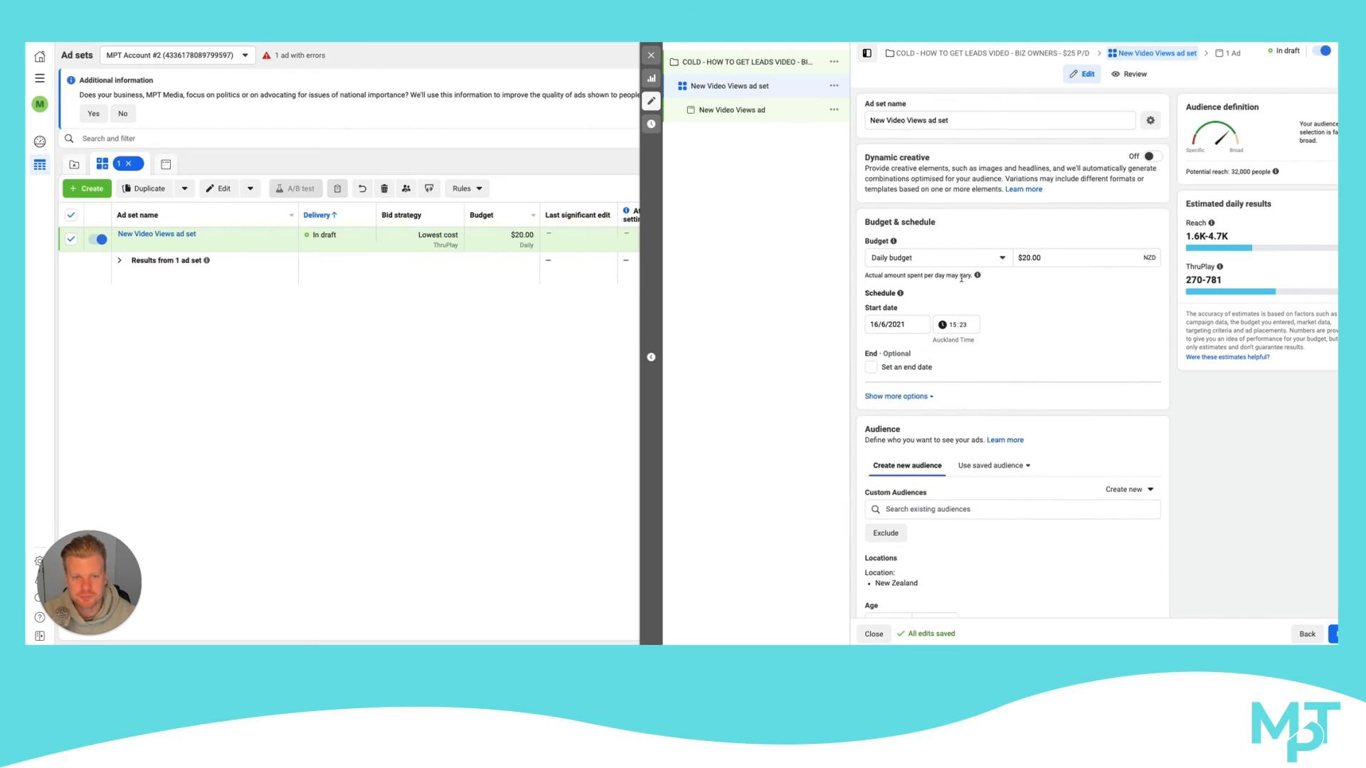
scroll(962, 278, down, 3)
scroll(954, 293, down, 4)
scroll(954, 293, up, 2)
scroll(955, 292, up, 5)
scroll(931, 150, down, 7)
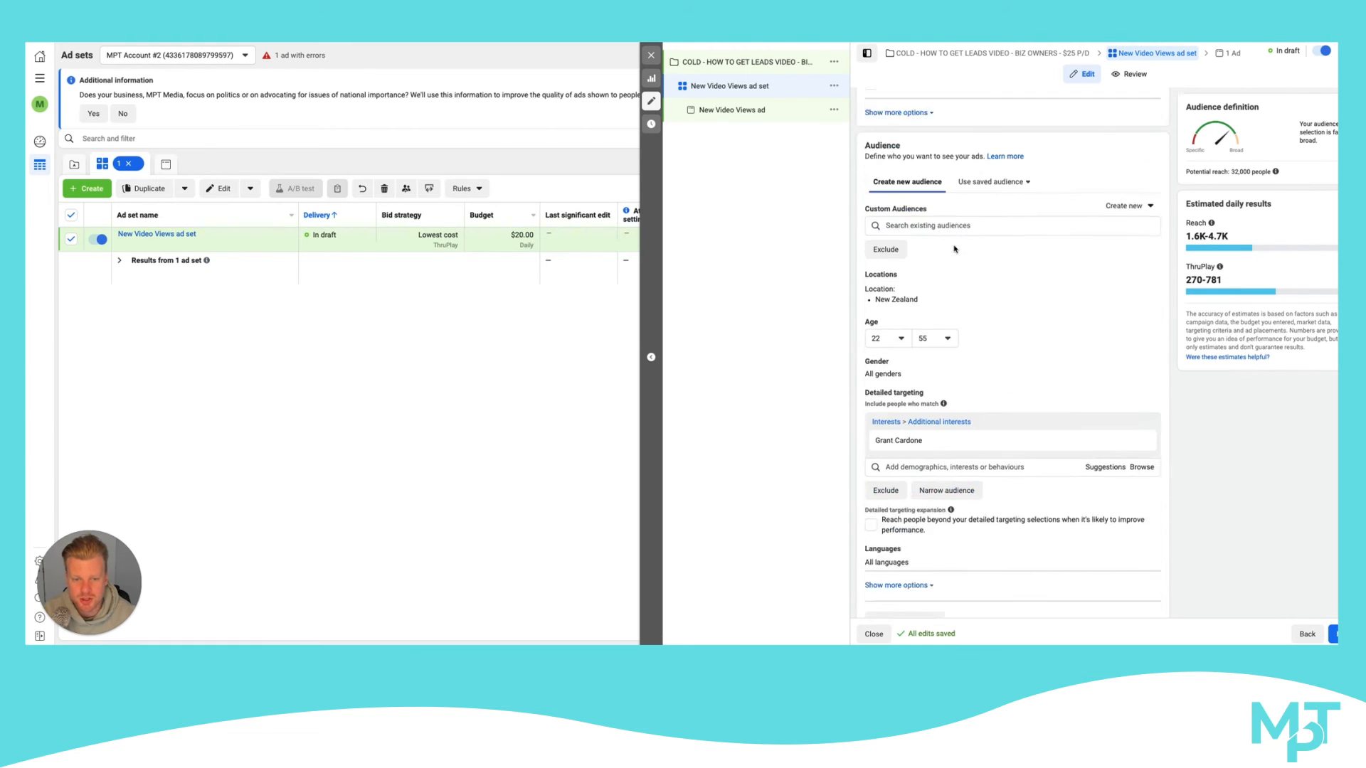
scroll(955, 249, down, 2)
scroll(955, 249, up, 3)
scroll(955, 249, up, 7)
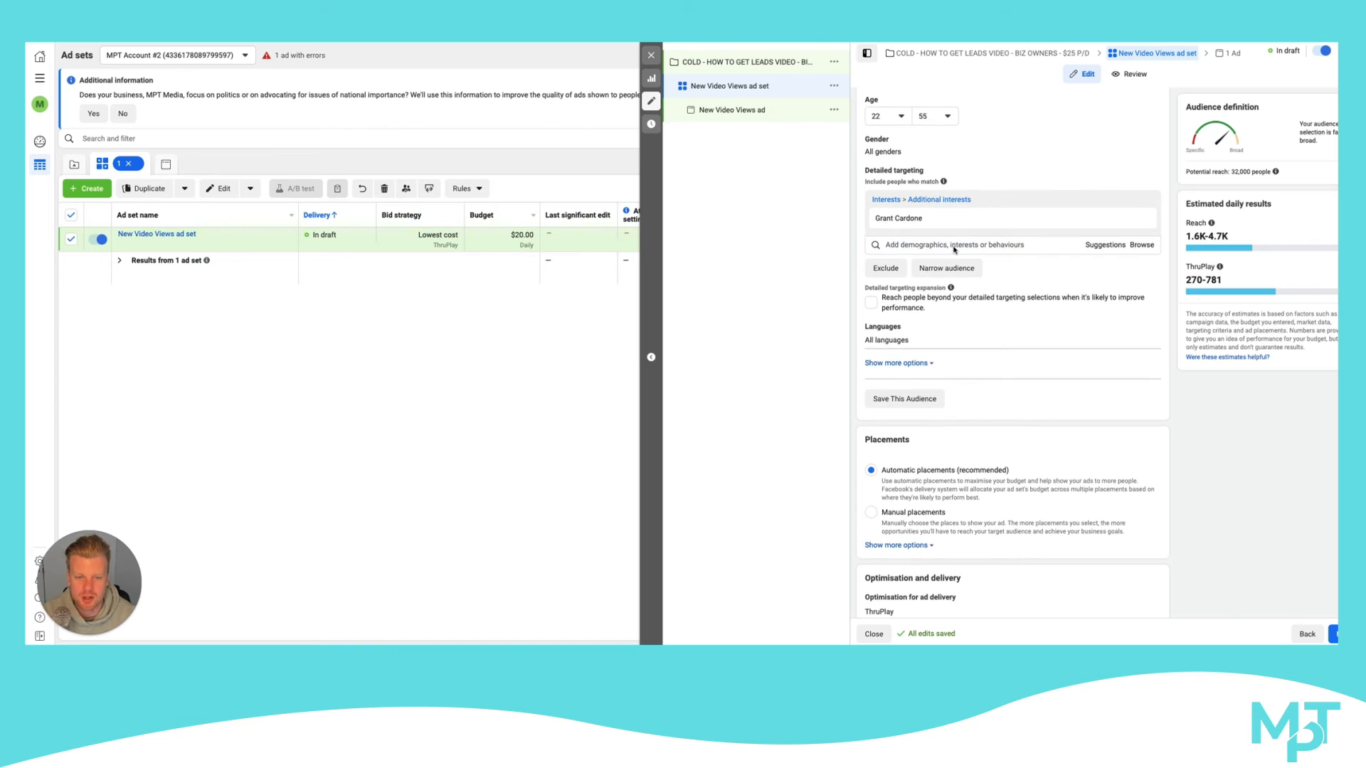
Replace the ad set's default name with one beginning COLD - GC -
drag(947, 117, 868, 121)
text(C)
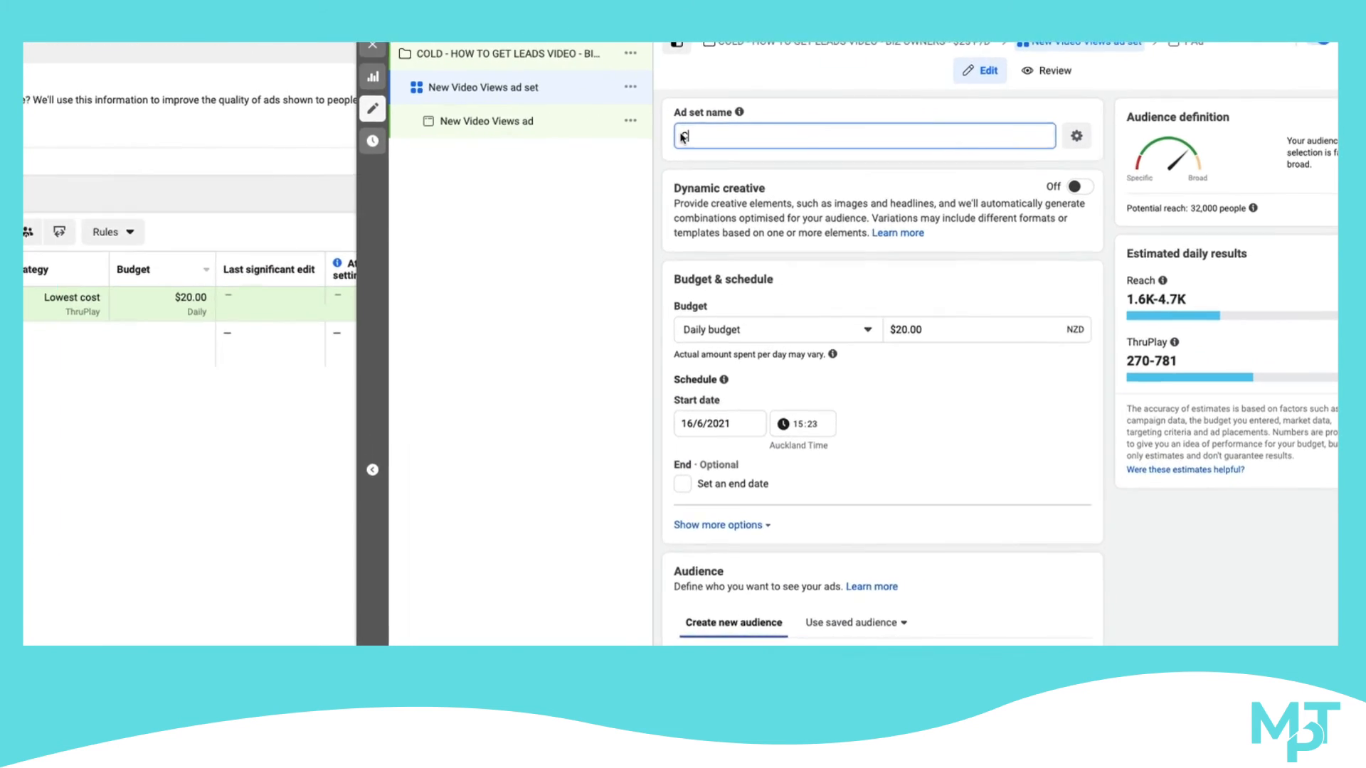
text(old)
key(BackSpace)
key(BackSpace)
key(BackSpace)
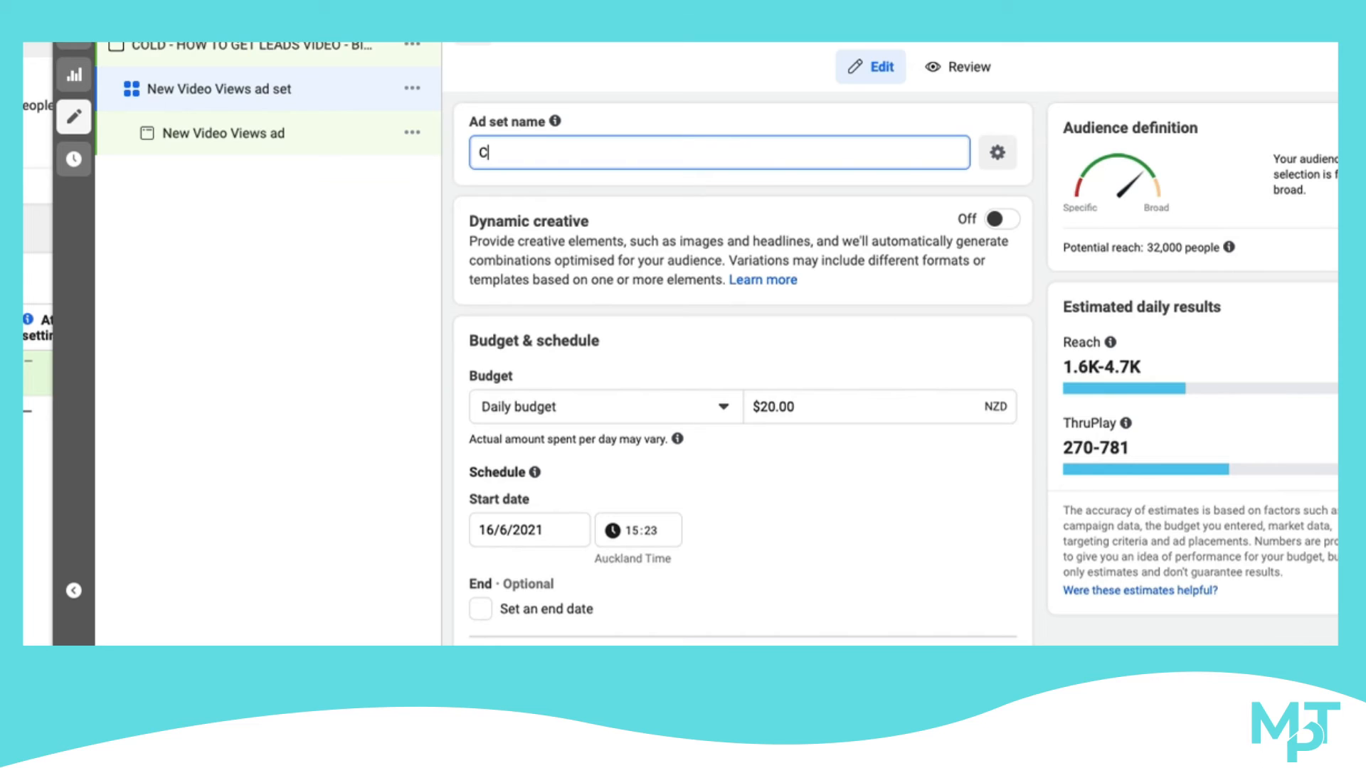
key(BackSpace)
text(COLD - GC -)
Add the age range and country to the ad set name so it reads COLD - GC - 22-55- NZ
scroll(700, 623, down, 5)
scroll(693, 591, up, 5)
text(22-2)
text(5)
key(BackSpace)
key(BackSpace)
text(550)
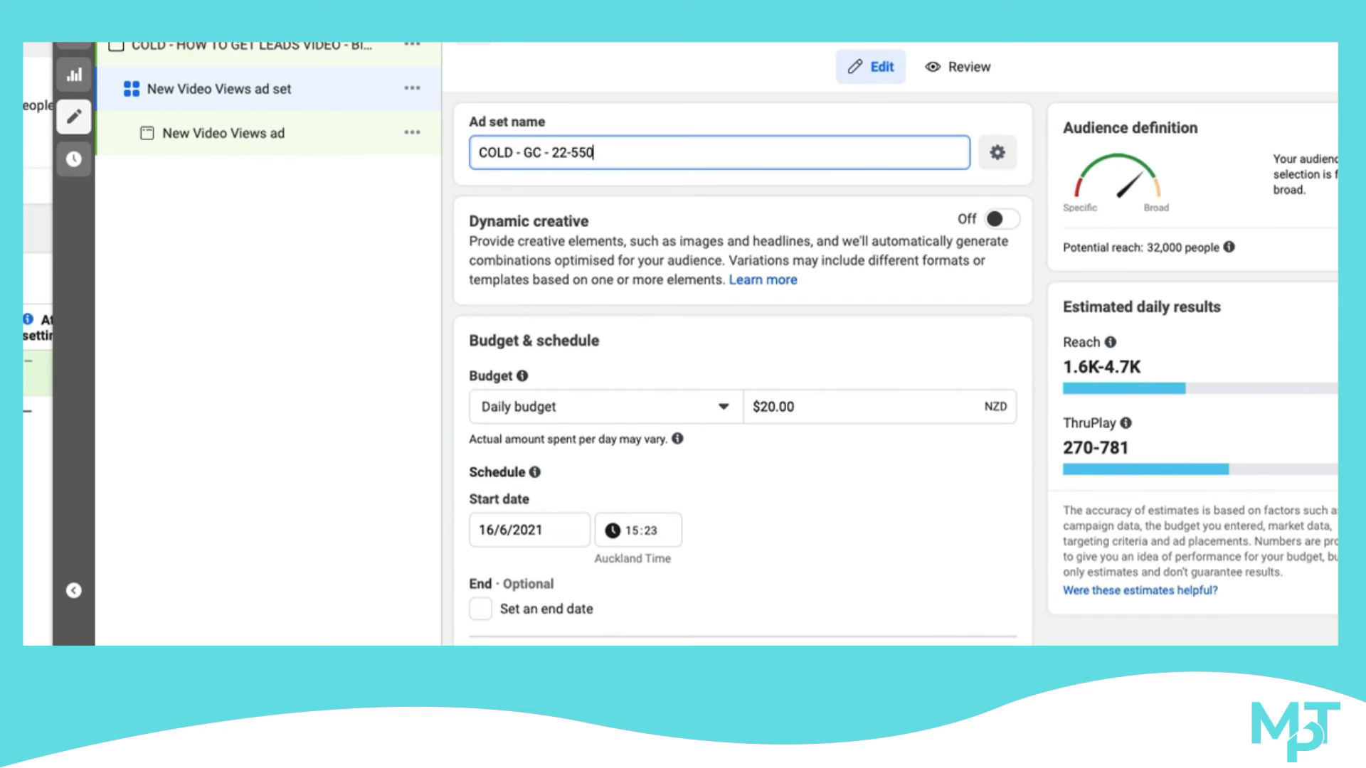
key(BackSpace)
text(- NZ)
Try adding a DC suffix to the ad set name, and remove it again
scroll(676, 624, down, 6)
scroll(674, 623, down, 4)
scroll(577, 582, up, 5)
scroll(578, 589, up, 5)
text(-)
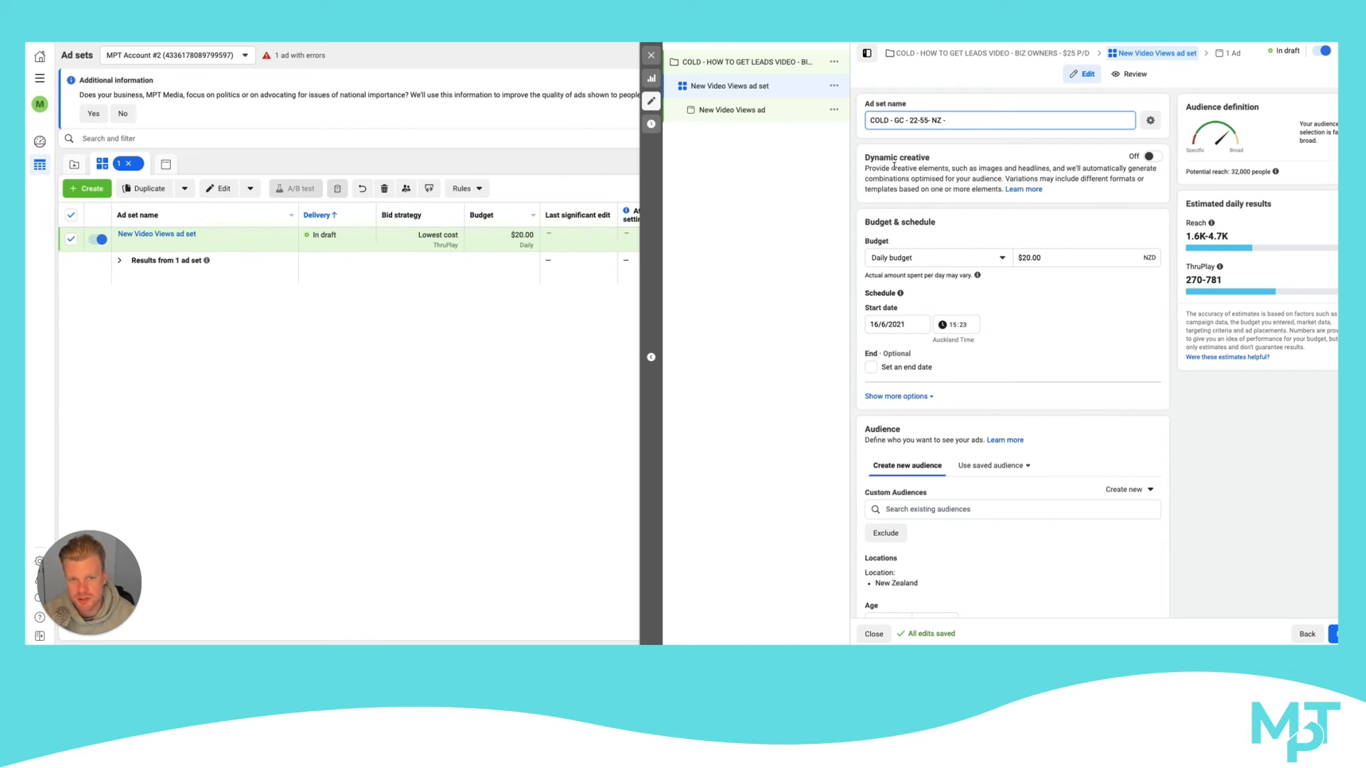
text(DC)
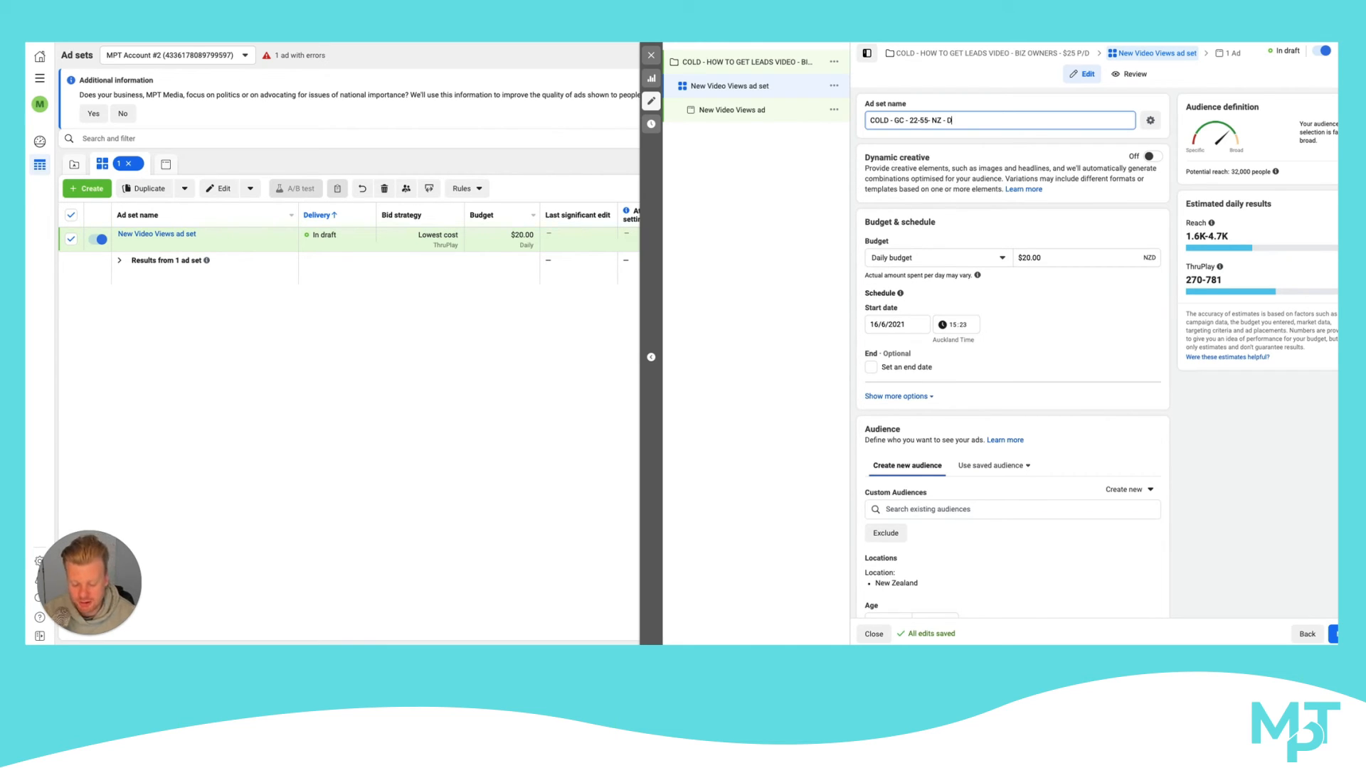
key(BackSpace)
key(BackSpace)
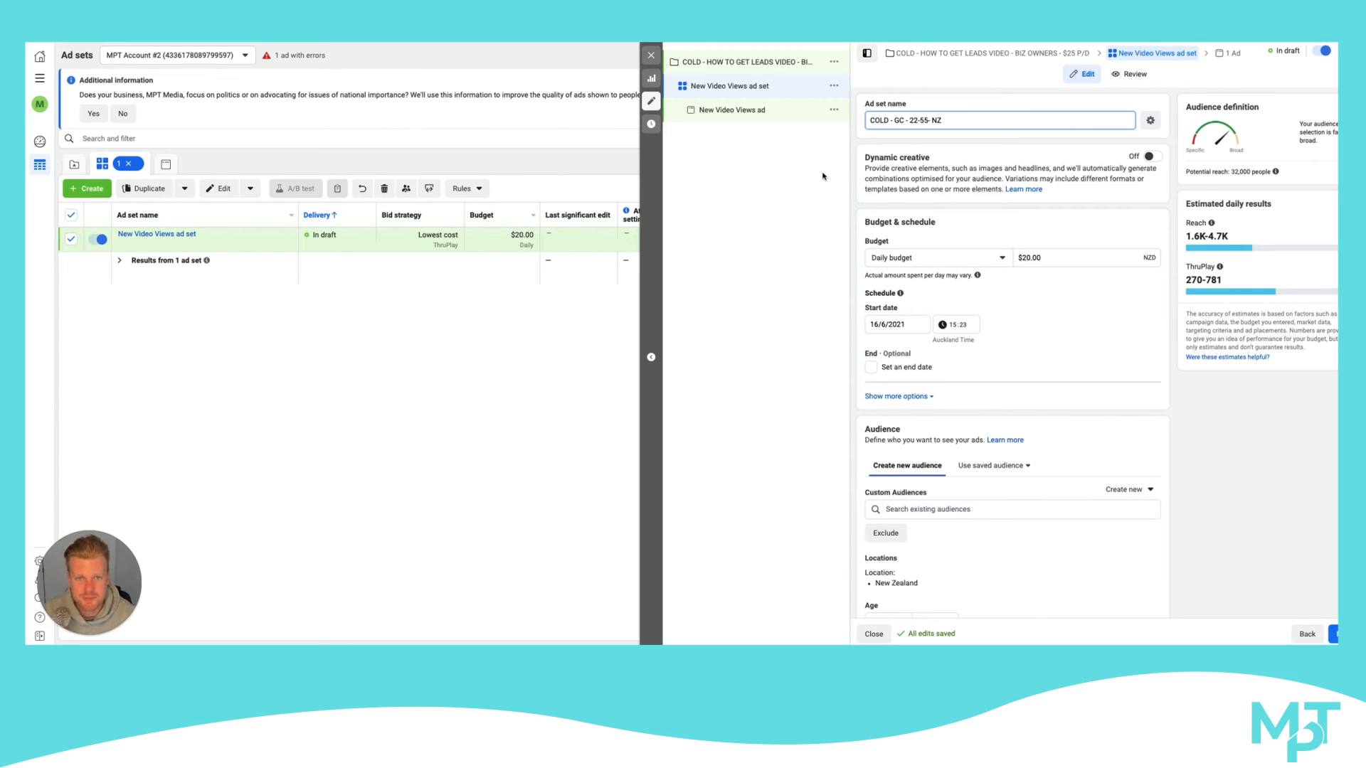
click(803, 186)
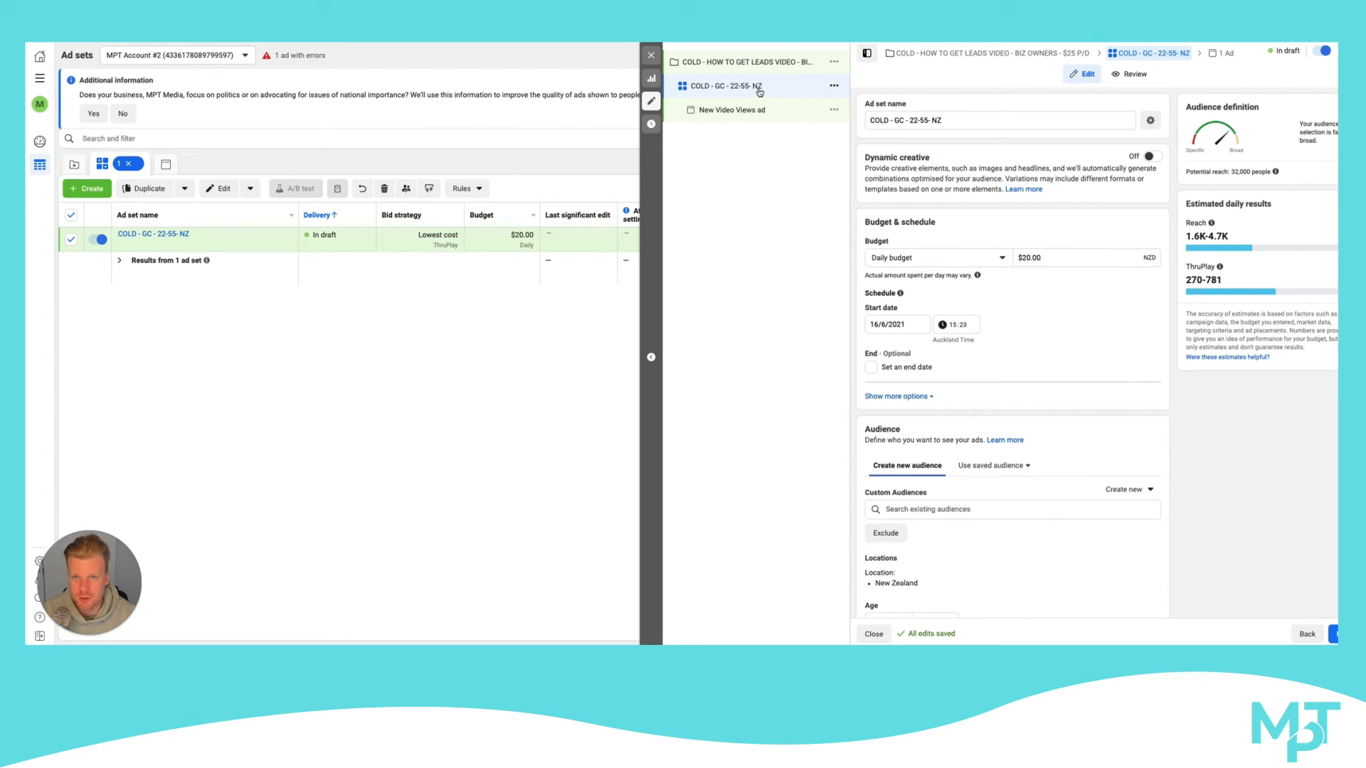
Open the New Video Views ad and examine its identity, ad setup, creative, languages and tracking sections
click(749, 111)
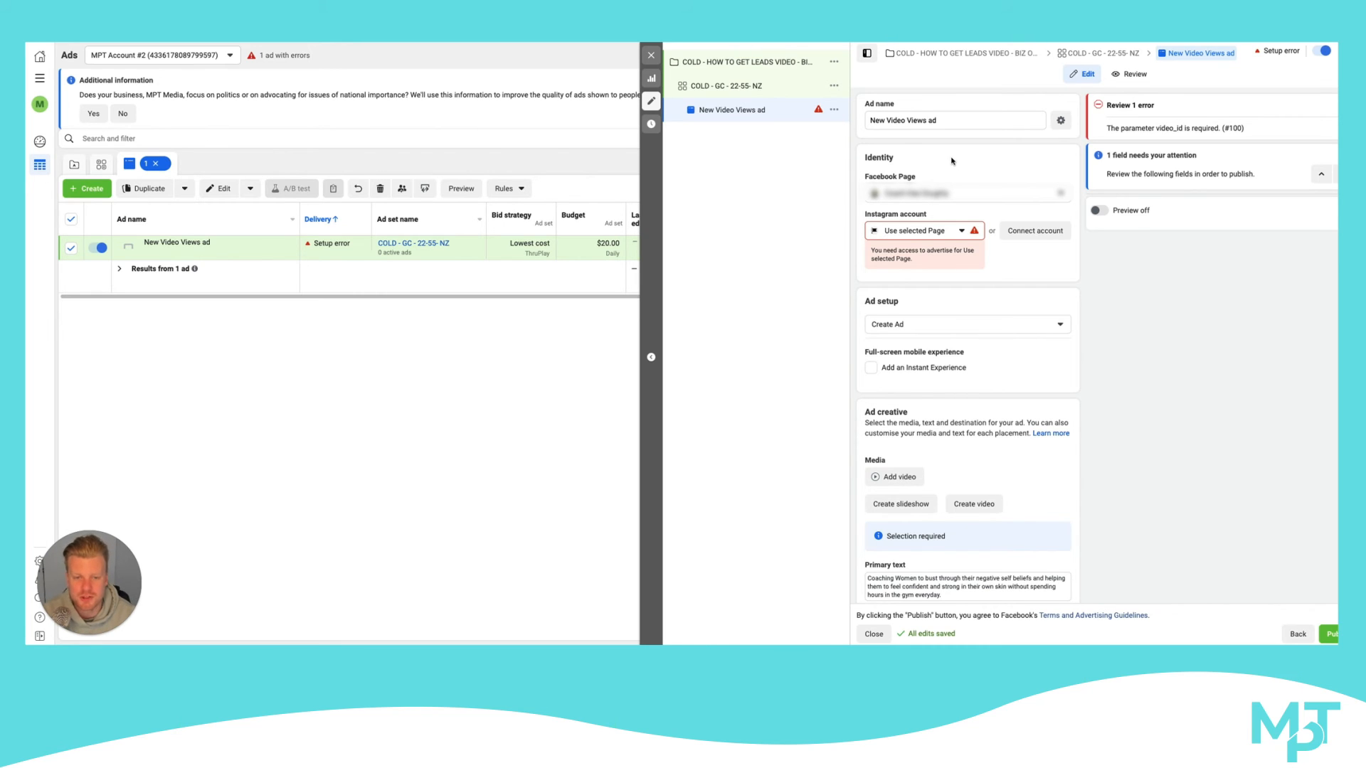
scroll(952, 161, down, 2)
scroll(952, 161, up, 2)
scroll(952, 169, down, 1)
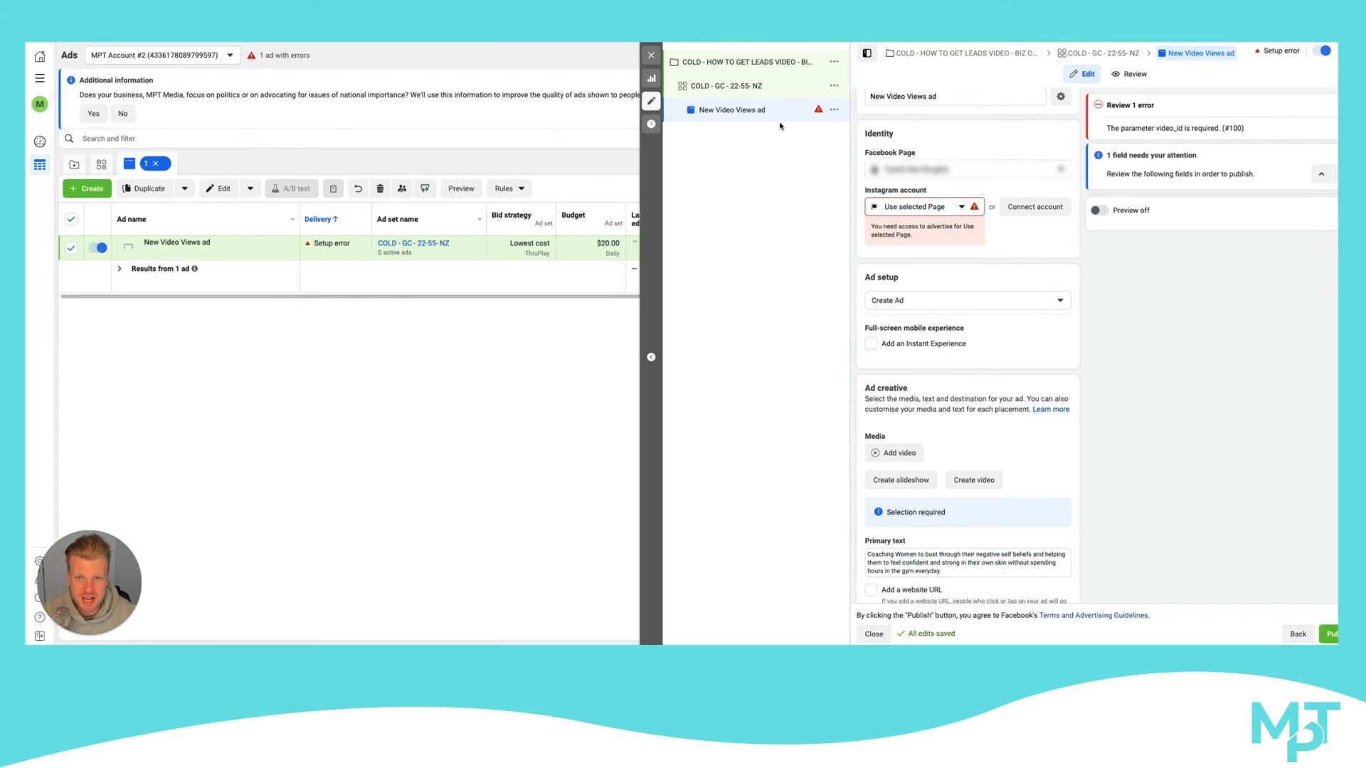
scroll(889, 179, down, 5)
scroll(889, 179, up, 4)
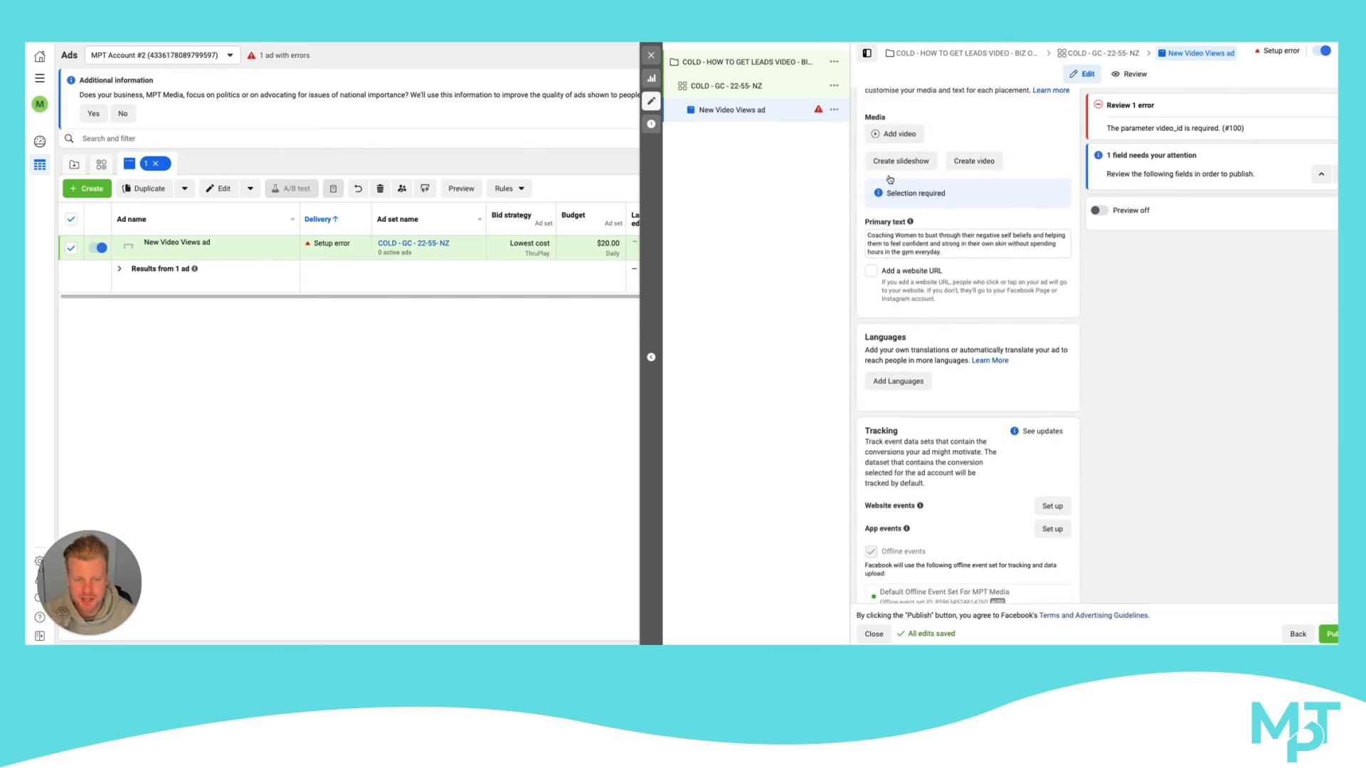
scroll(919, 263, down, 3)
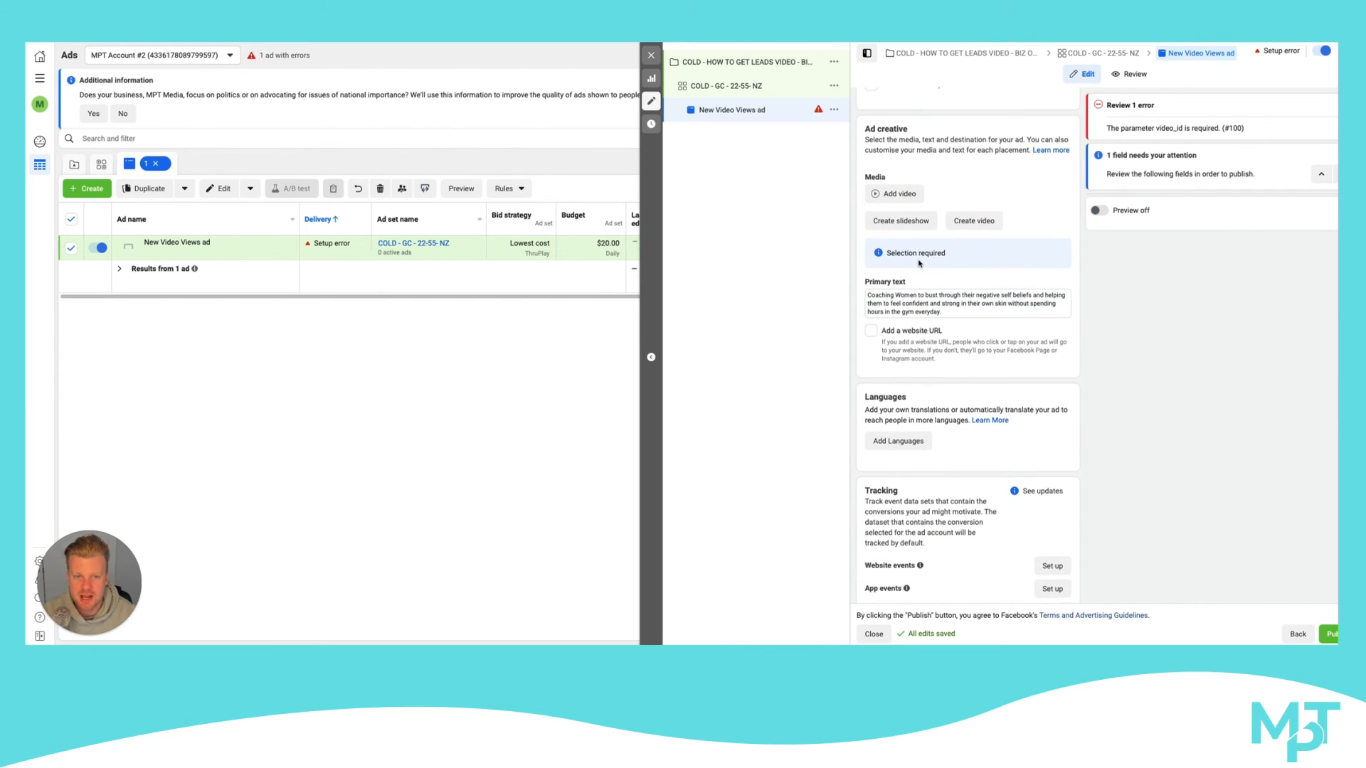
scroll(919, 263, down, 2)
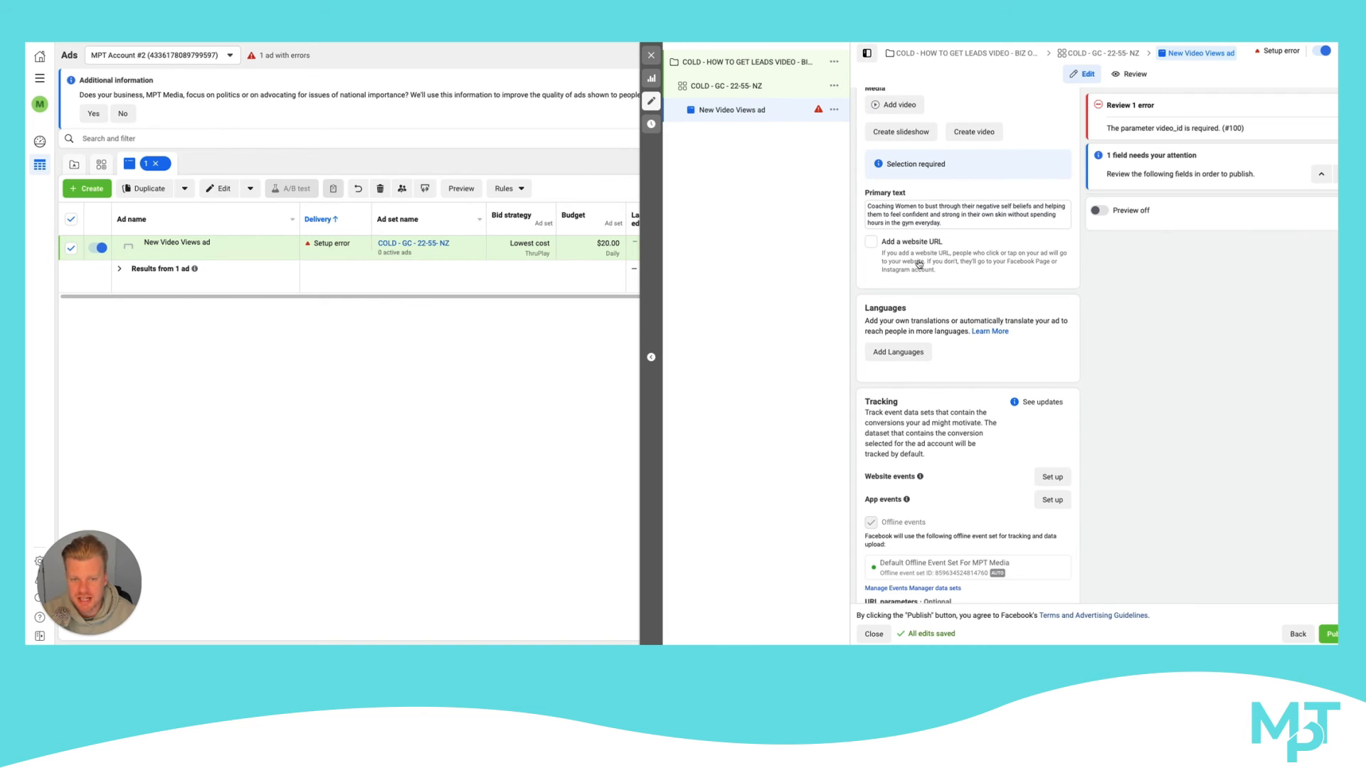
scroll(919, 265, up, 3)
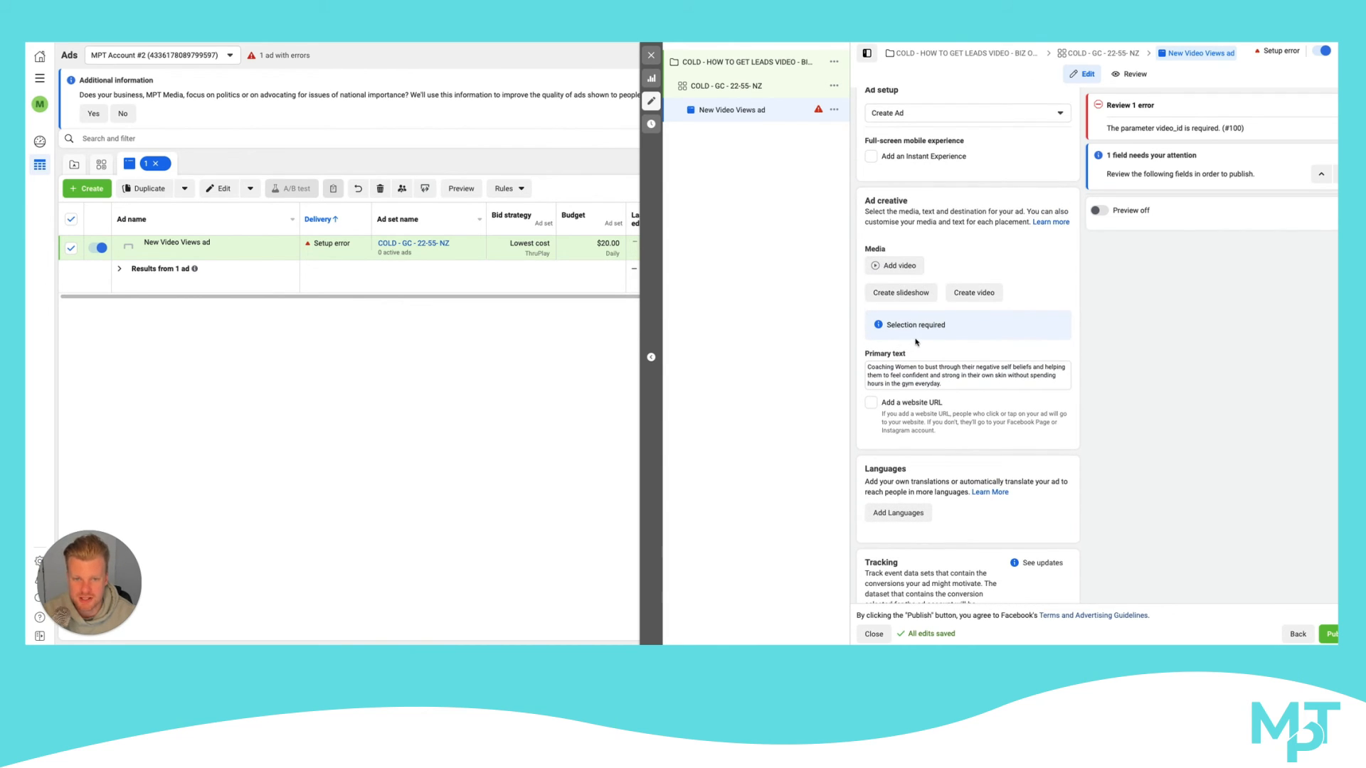
scroll(916, 342, up, 3)
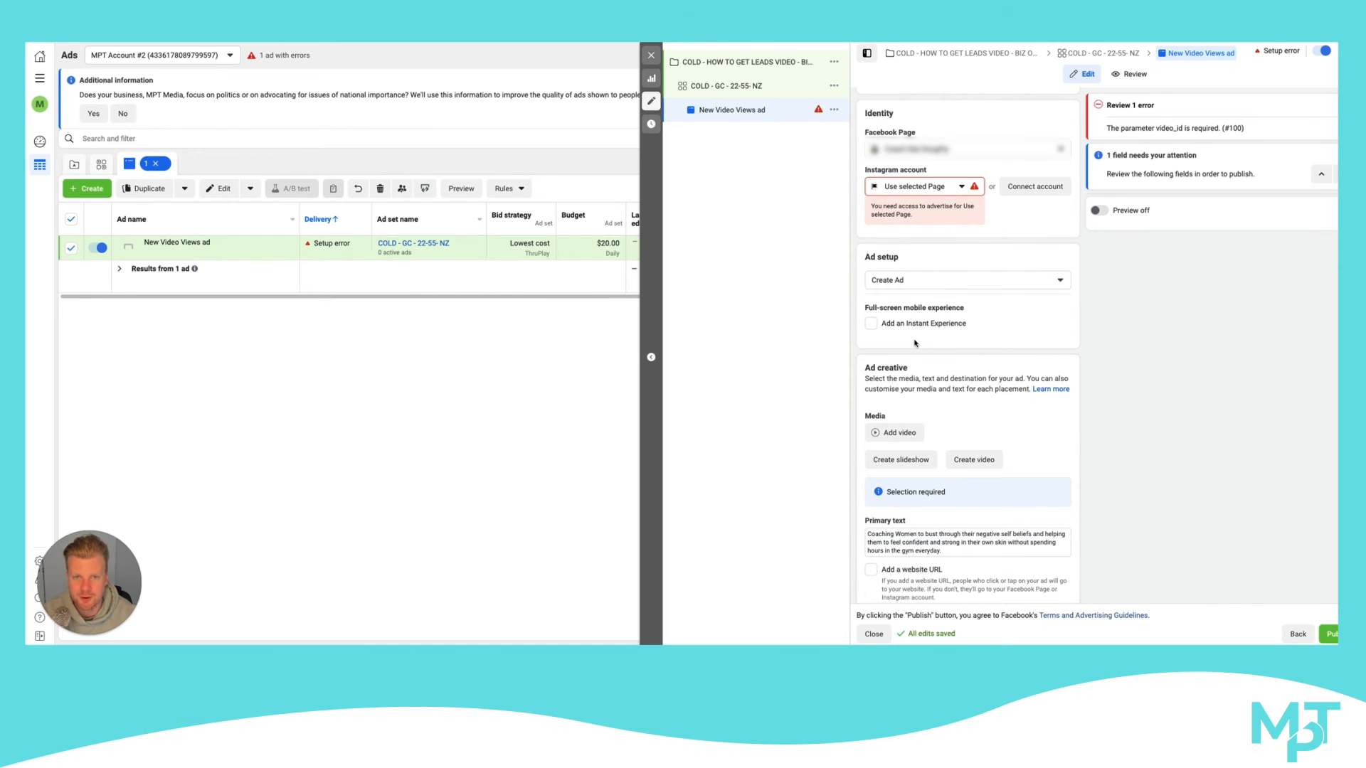
Turn on dynamic creative for the COLD - GC - 22-55- NZ ad set and reopen the New Video Views ad's creative
click(759, 91)
click(1149, 156)
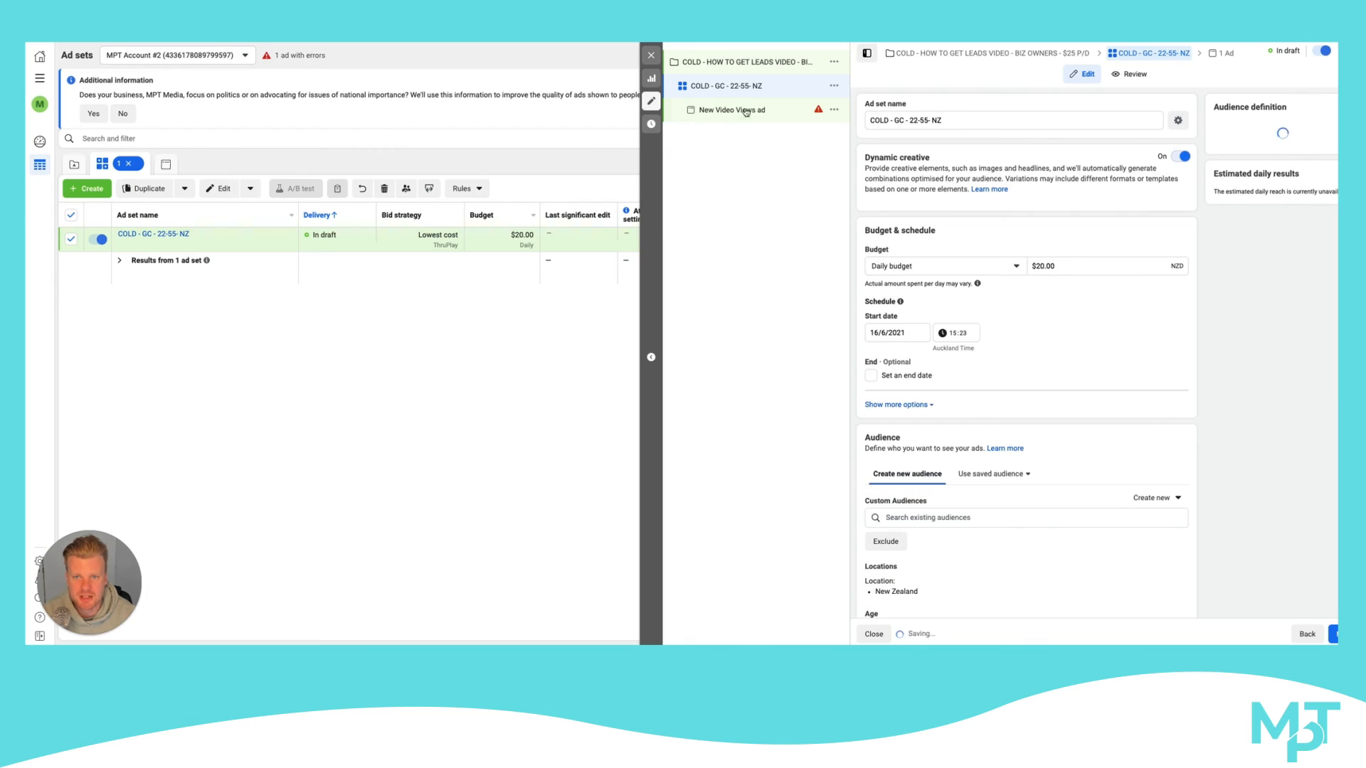
click(744, 110)
scroll(948, 267, down, 1)
scroll(947, 266, down, 5)
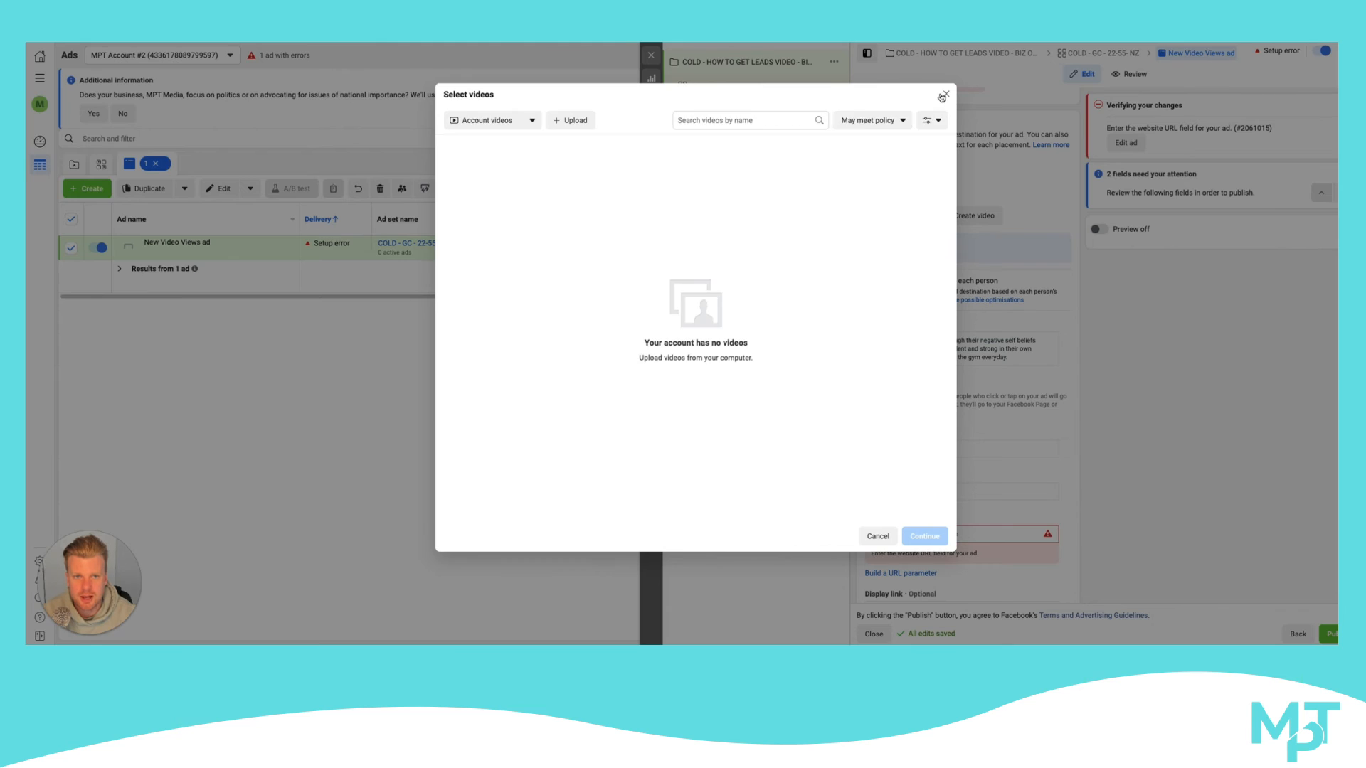
click(943, 98)
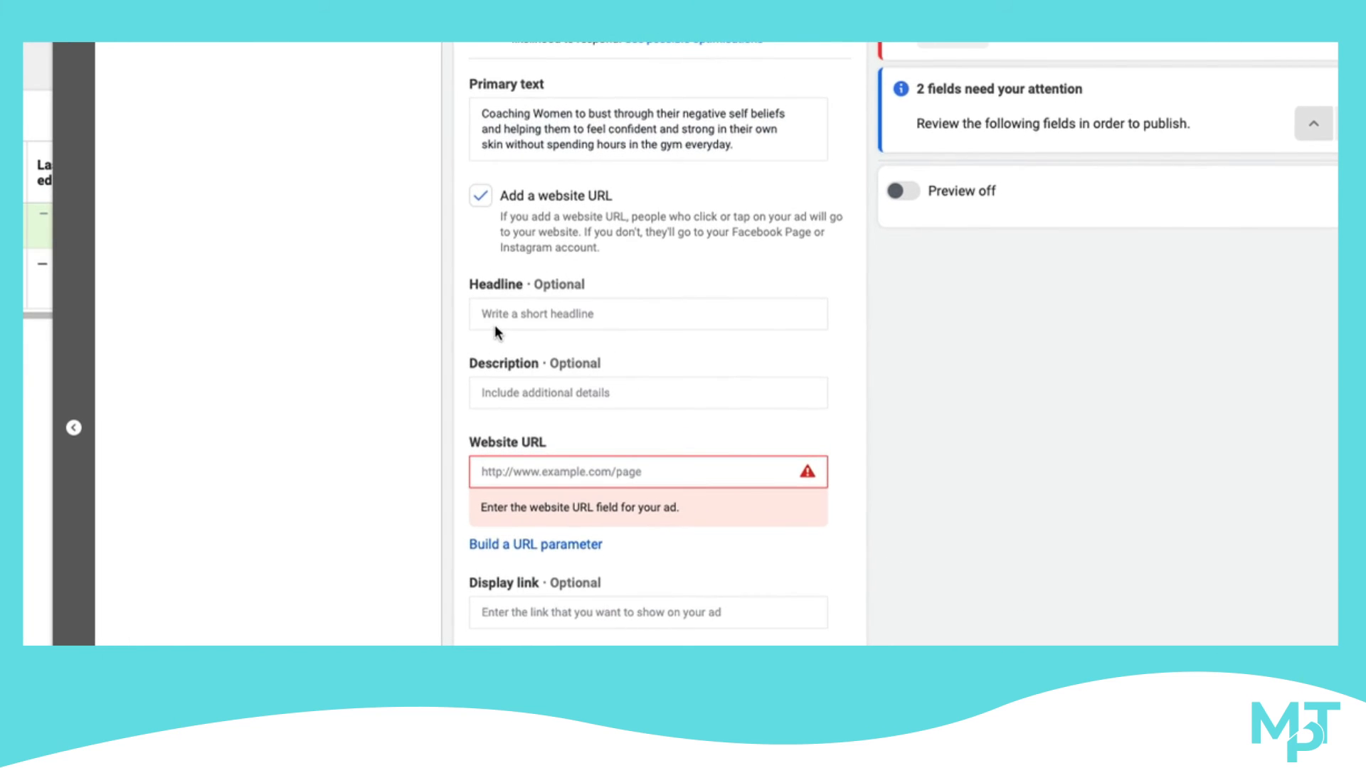
Enter TEST as the ad's headline and TESST as its description, adding another option for each
click(496, 327)
text(TEST)
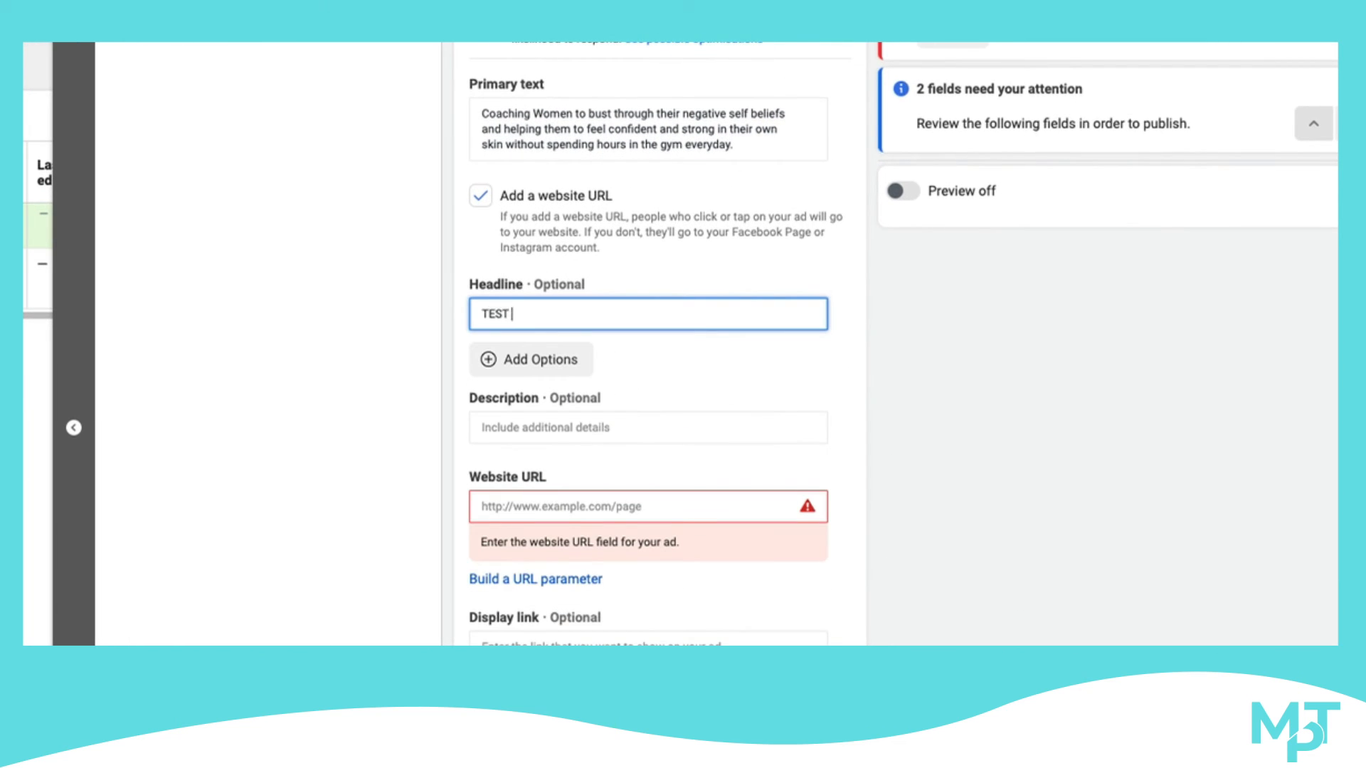
click(519, 359)
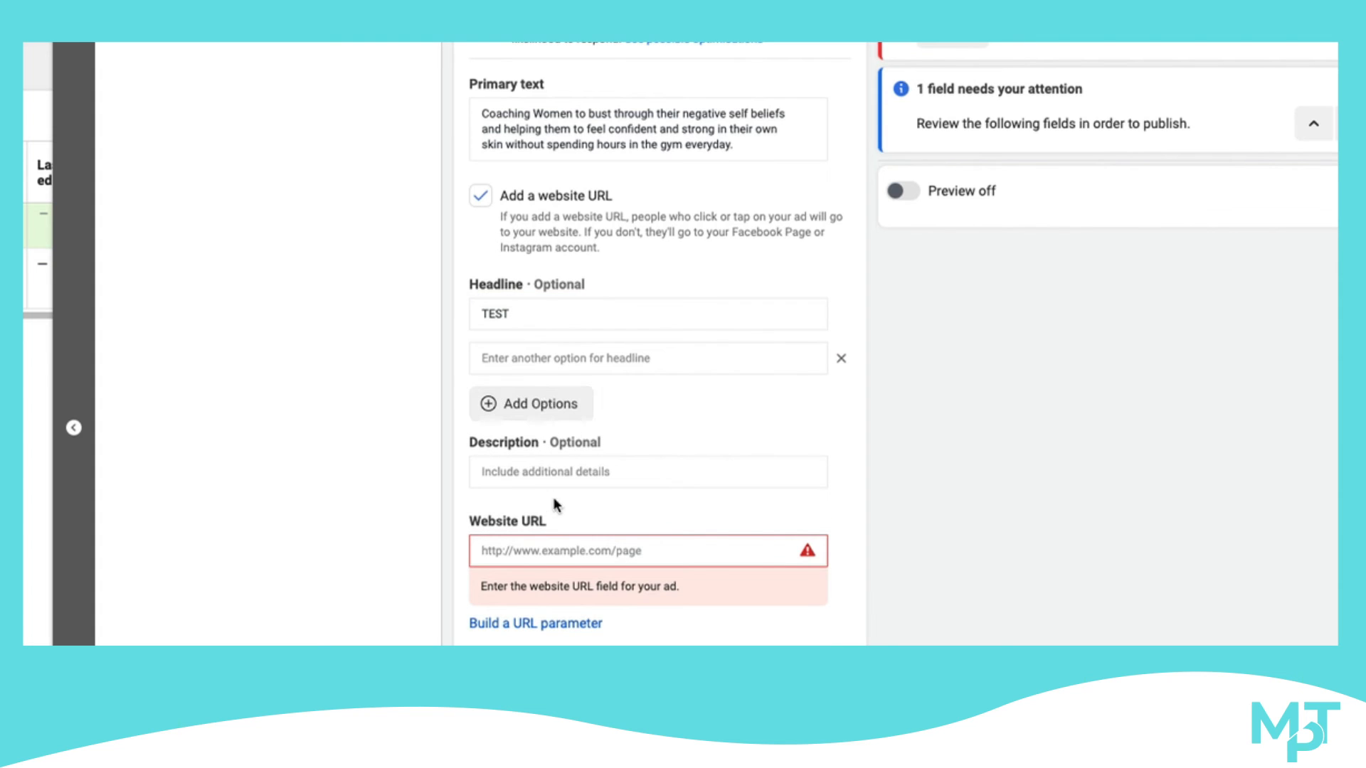
click(524, 472)
text(TESST)
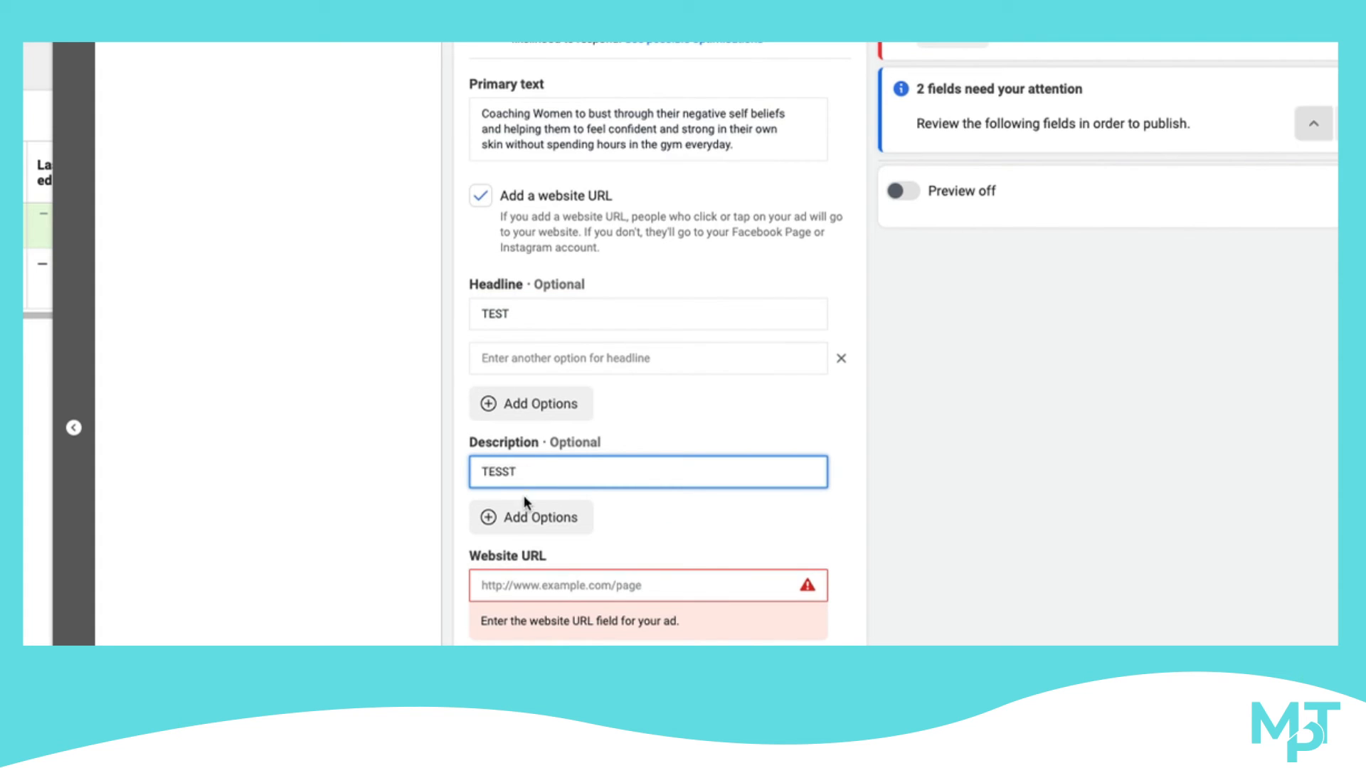
click(542, 510)
Replace the ad's default name with one beginning DC -
scroll(547, 498, up, 6)
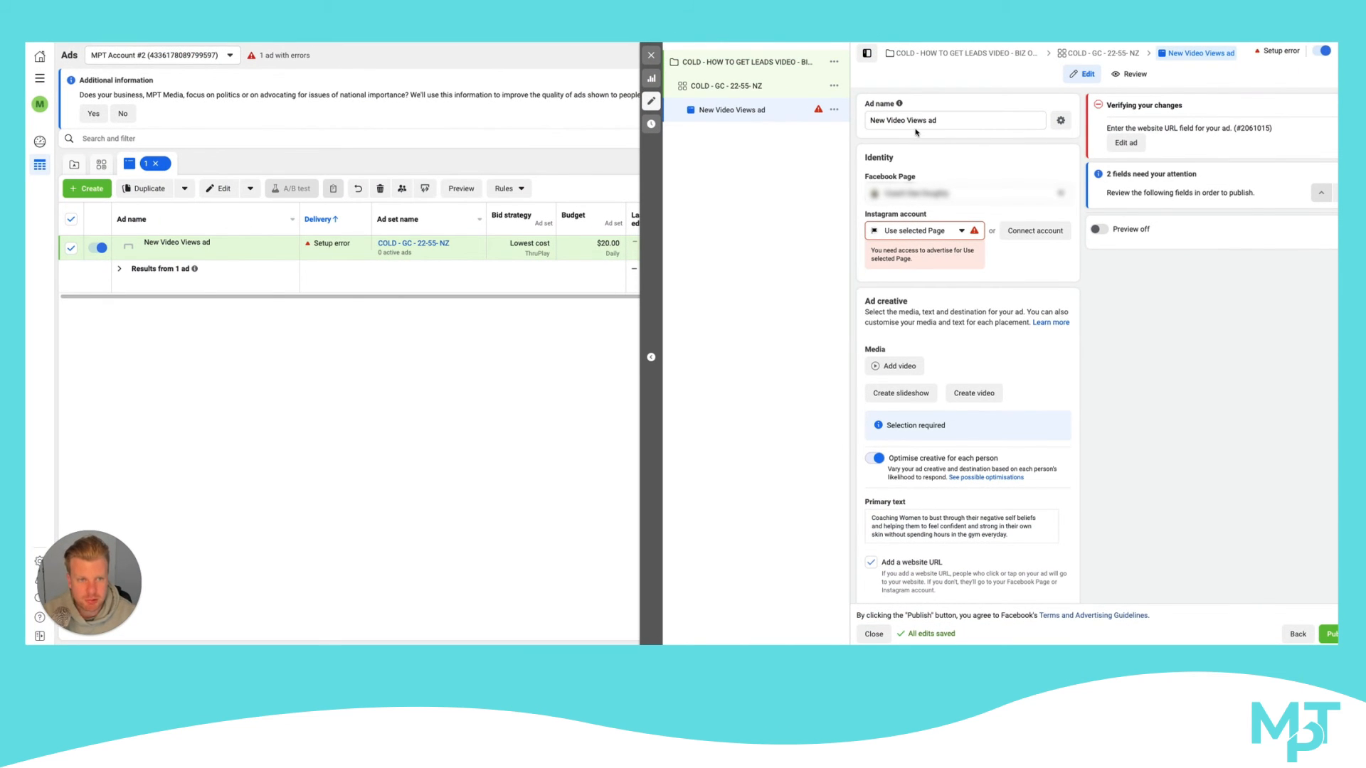
triple_click(942, 120)
key(BackSpace)
scroll(966, 167, down, 3)
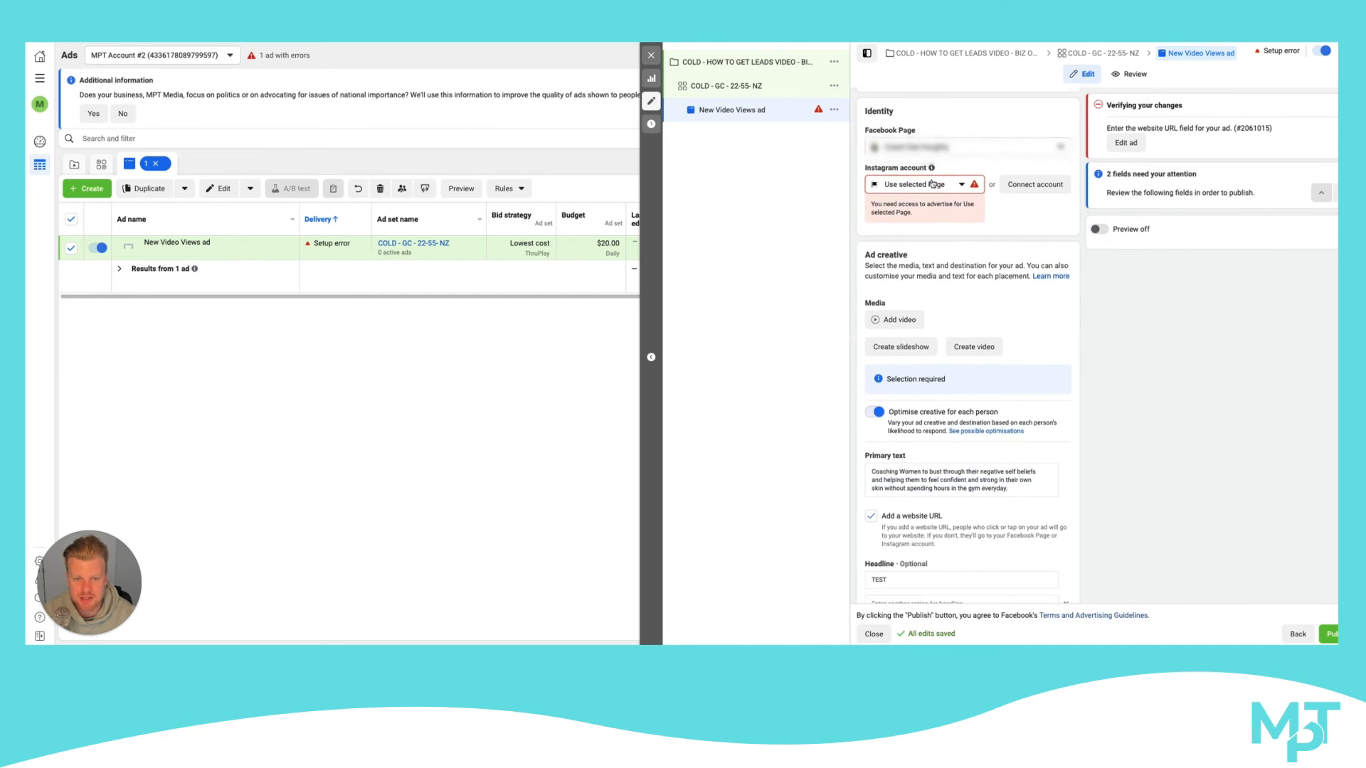
scroll(928, 167, up, 3)
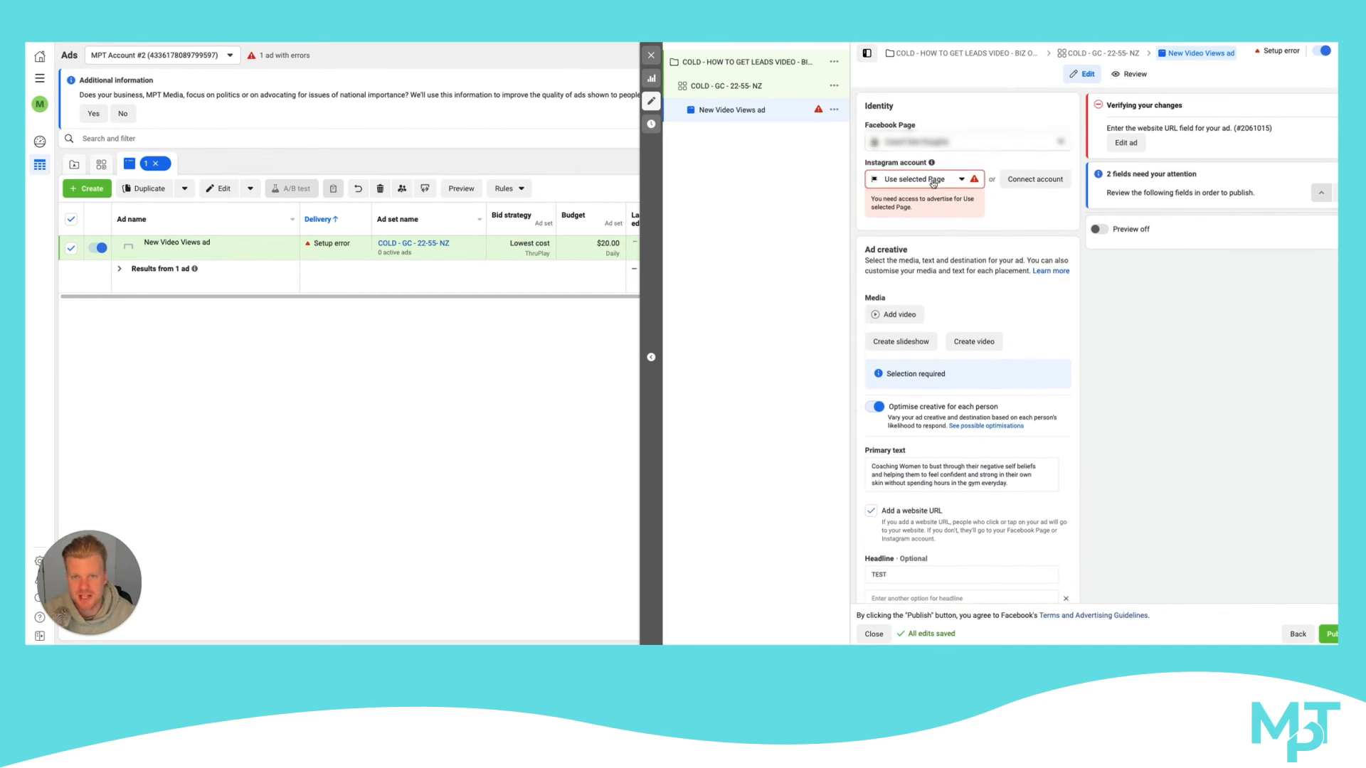
text(DC -)
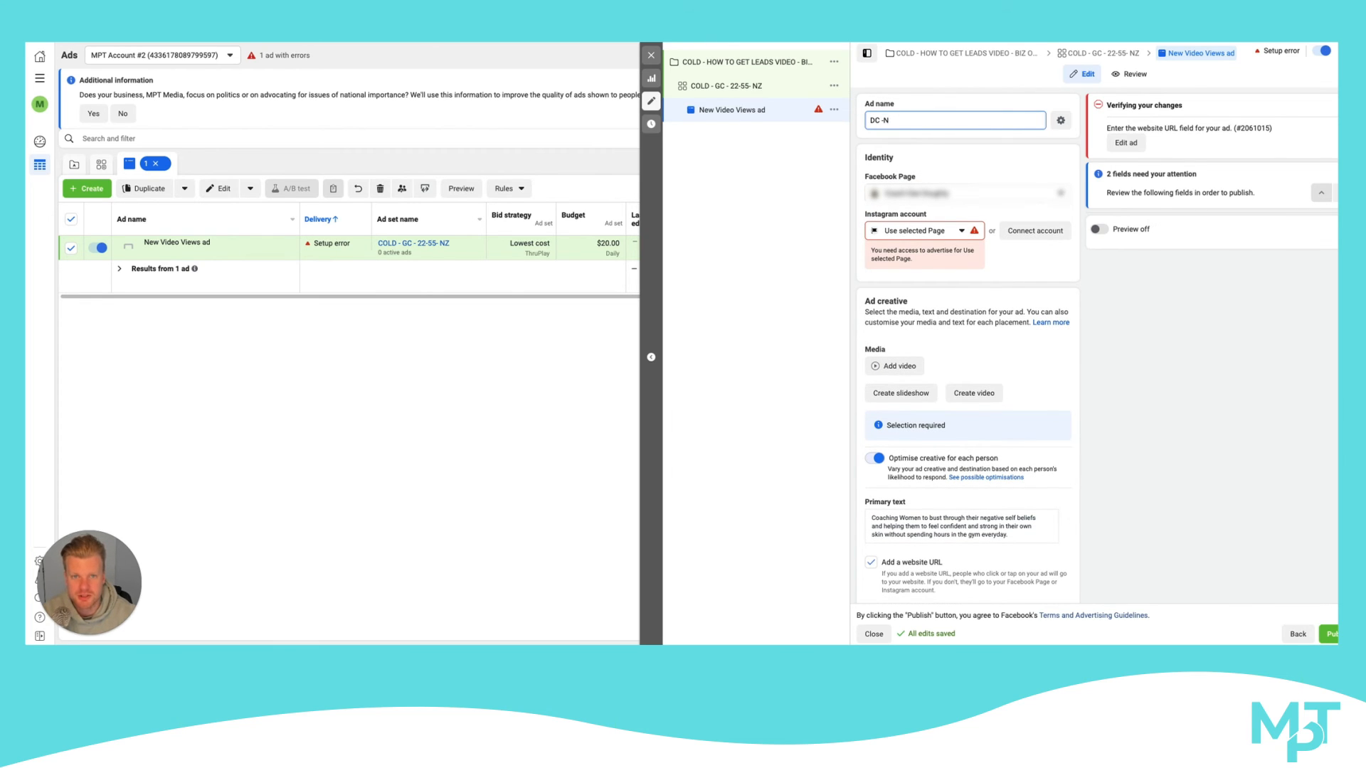
scroll(988, 266, down, 2)
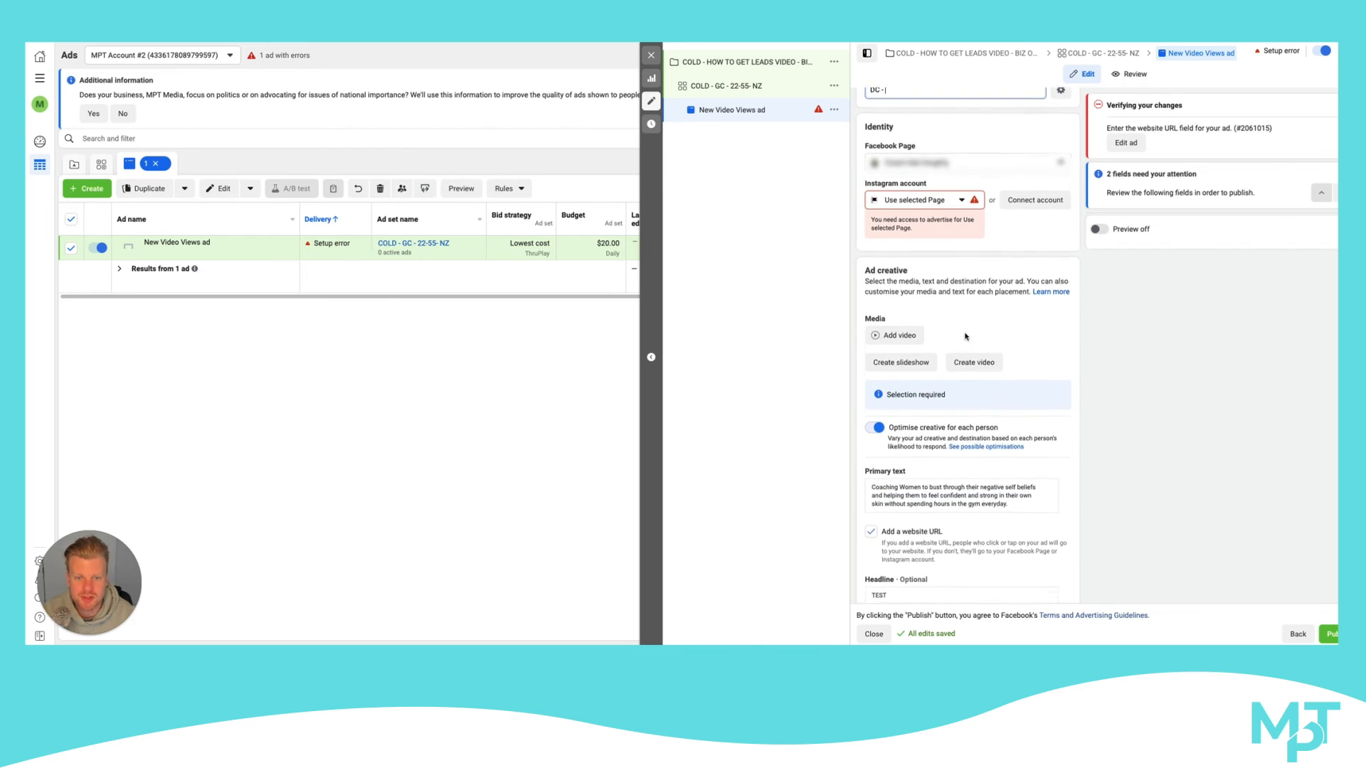
scroll(925, 287, up, 2)
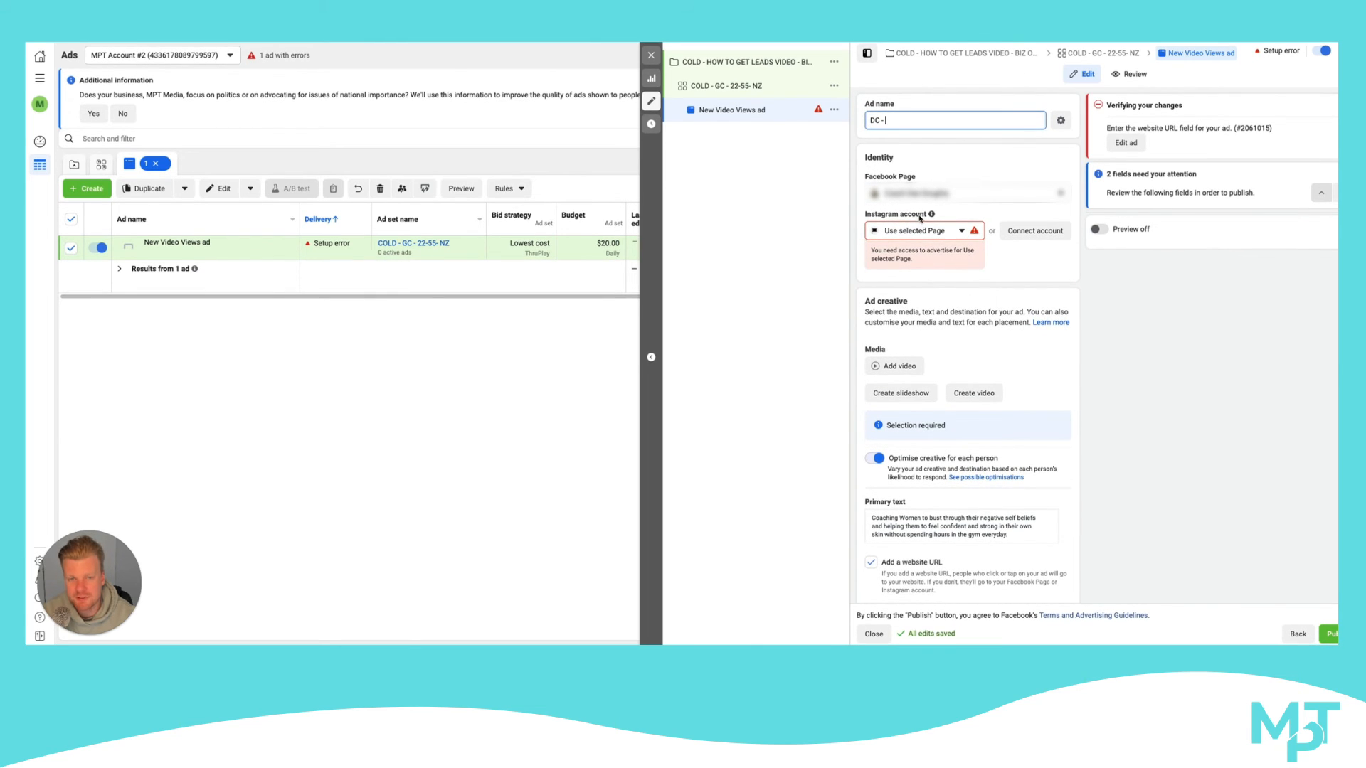
Rename the ad as IMAGE 1 and duplicate it
drag(888, 126, 868, 120)
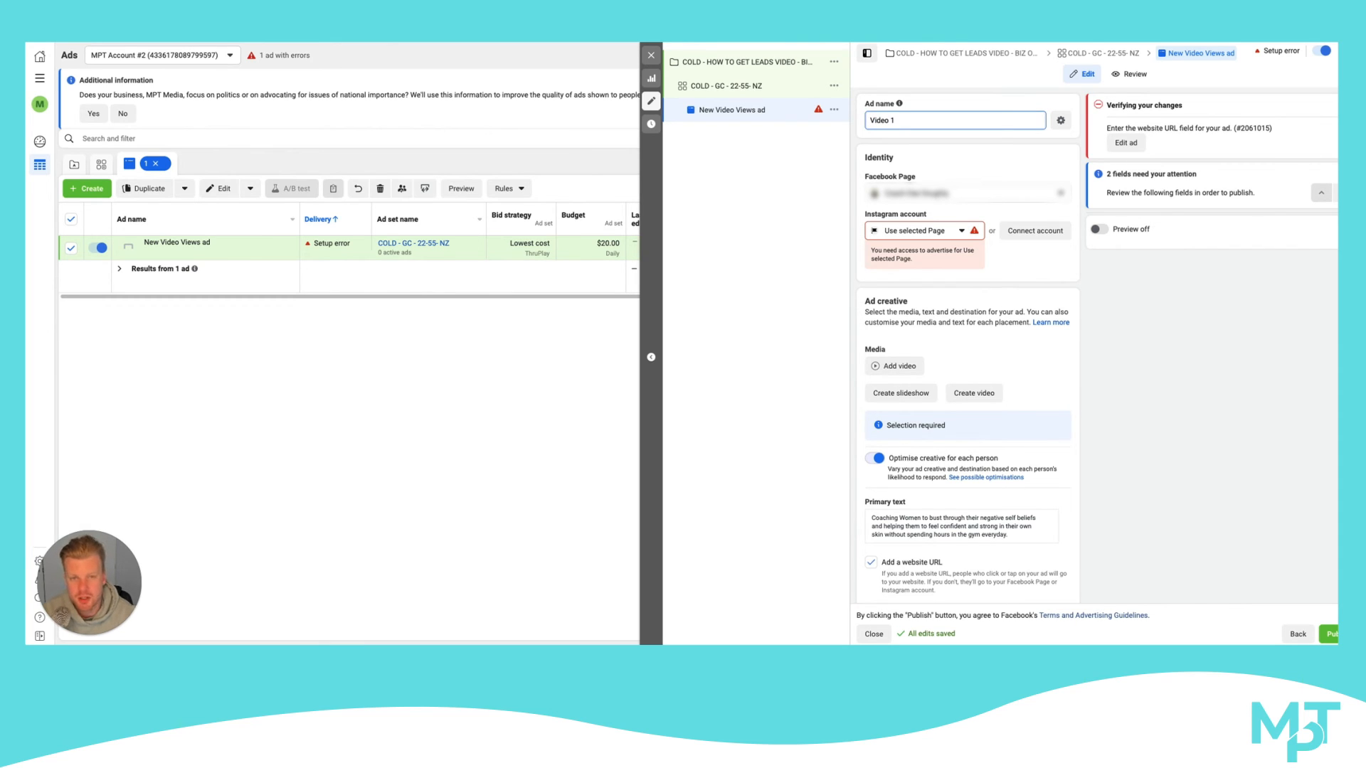
text(E)
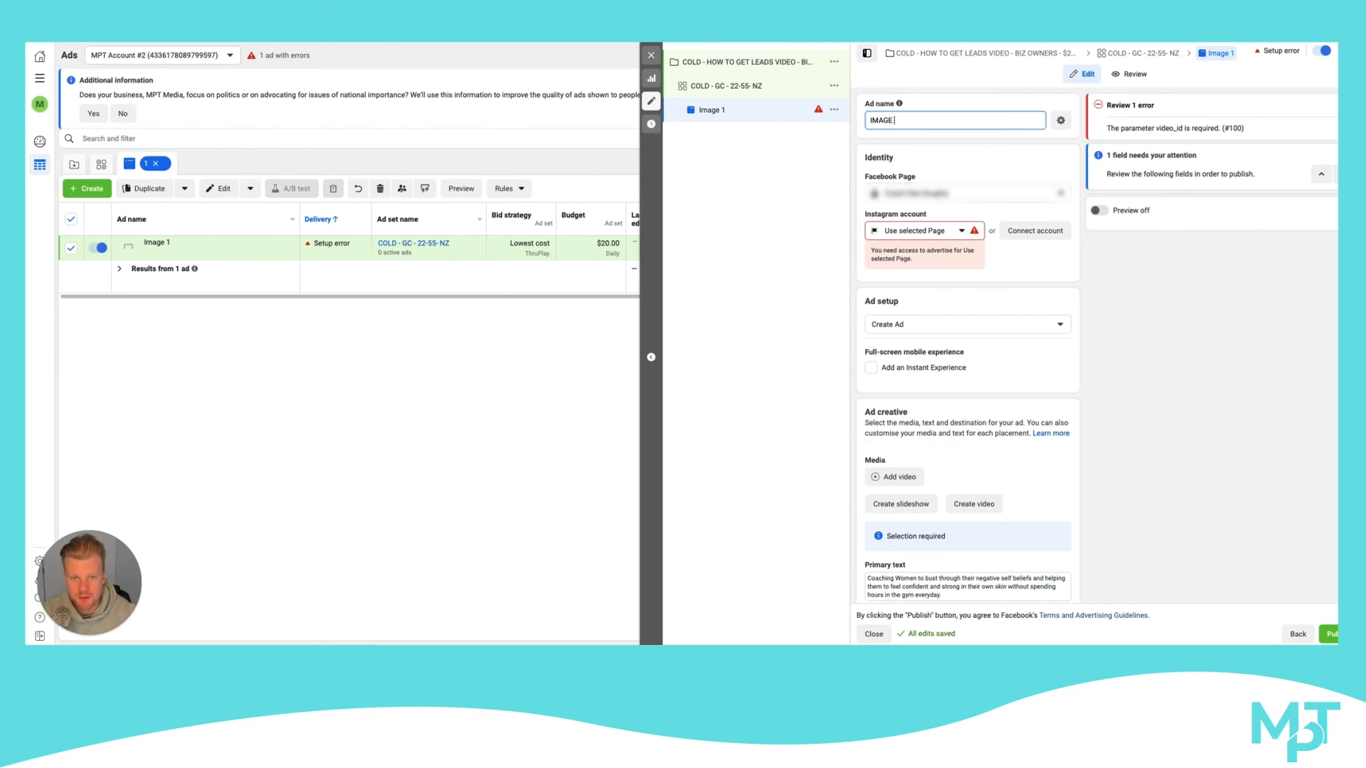
click(834, 109)
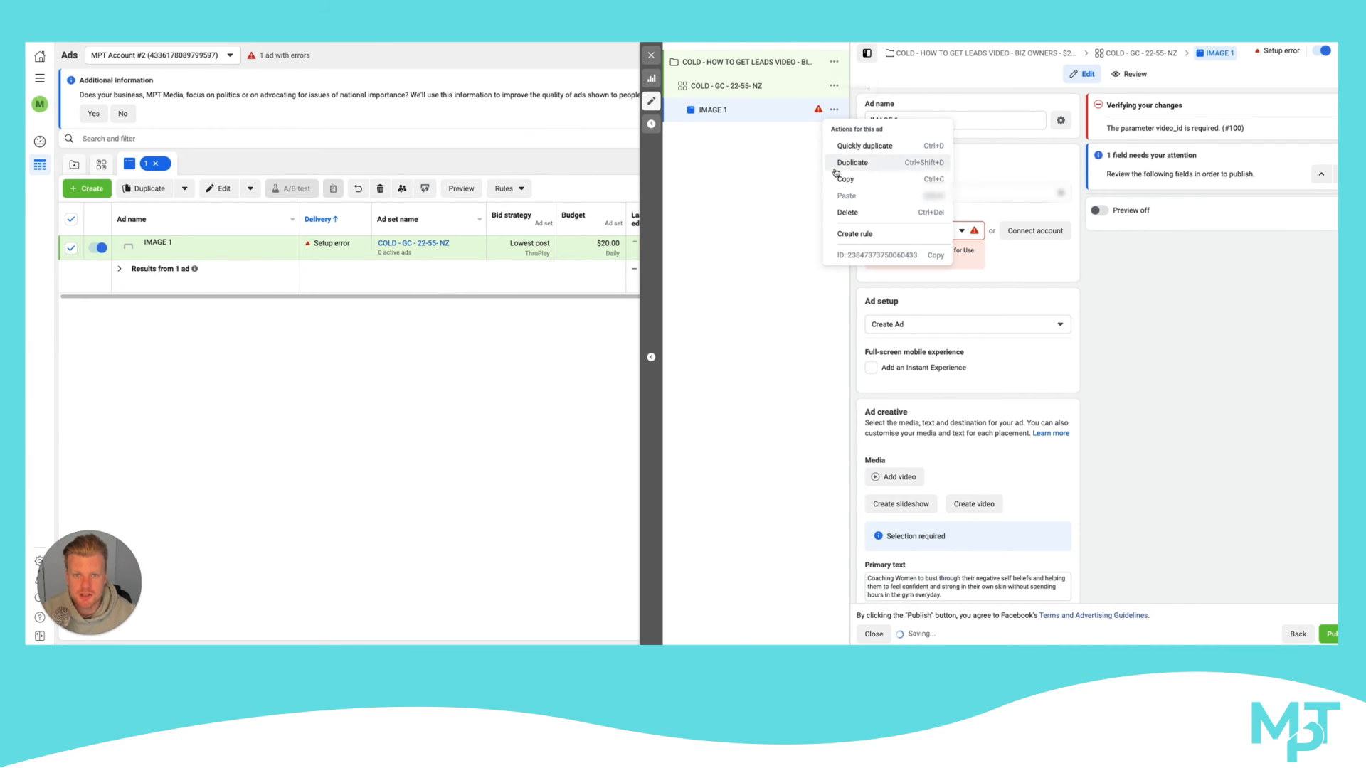
click(854, 157)
click(820, 370)
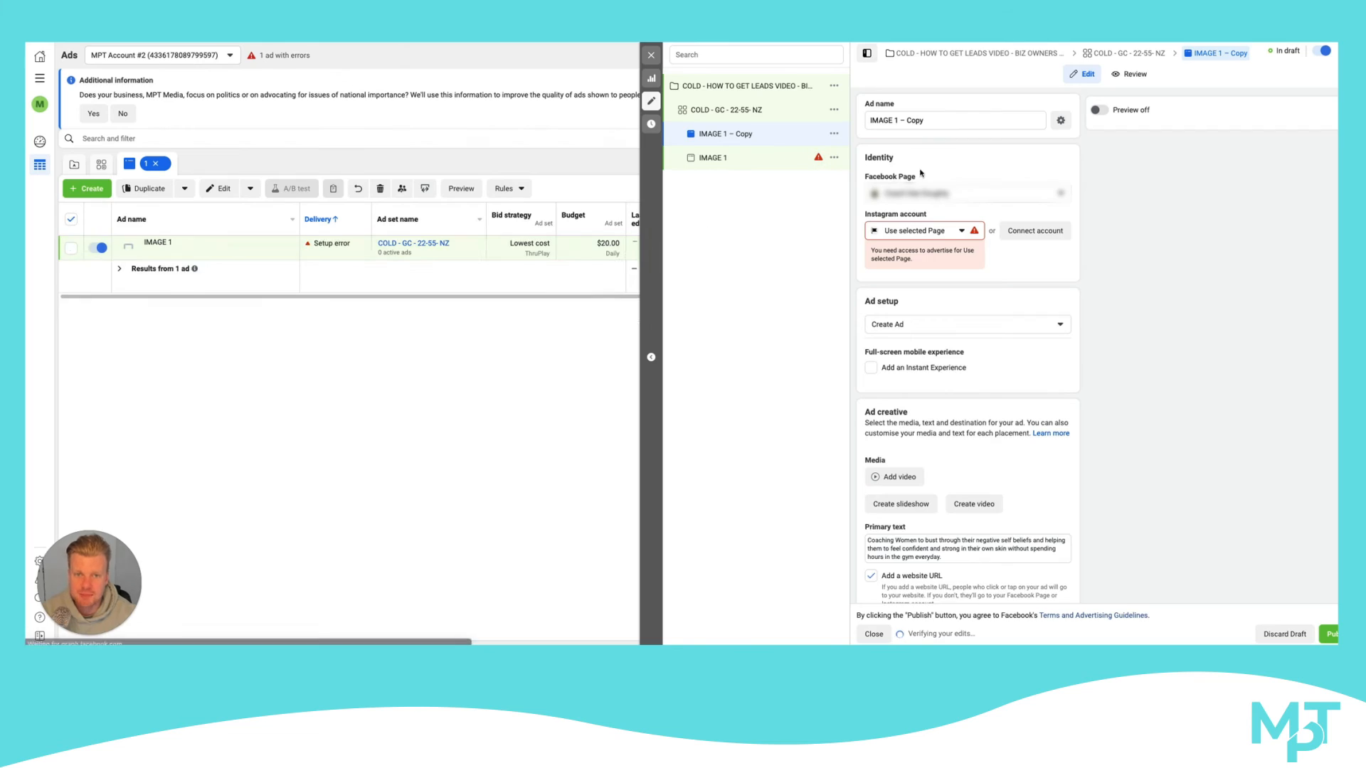
Delete the original IMAGE 1 ad and keep its copy
scroll(1044, 326, down, 5)
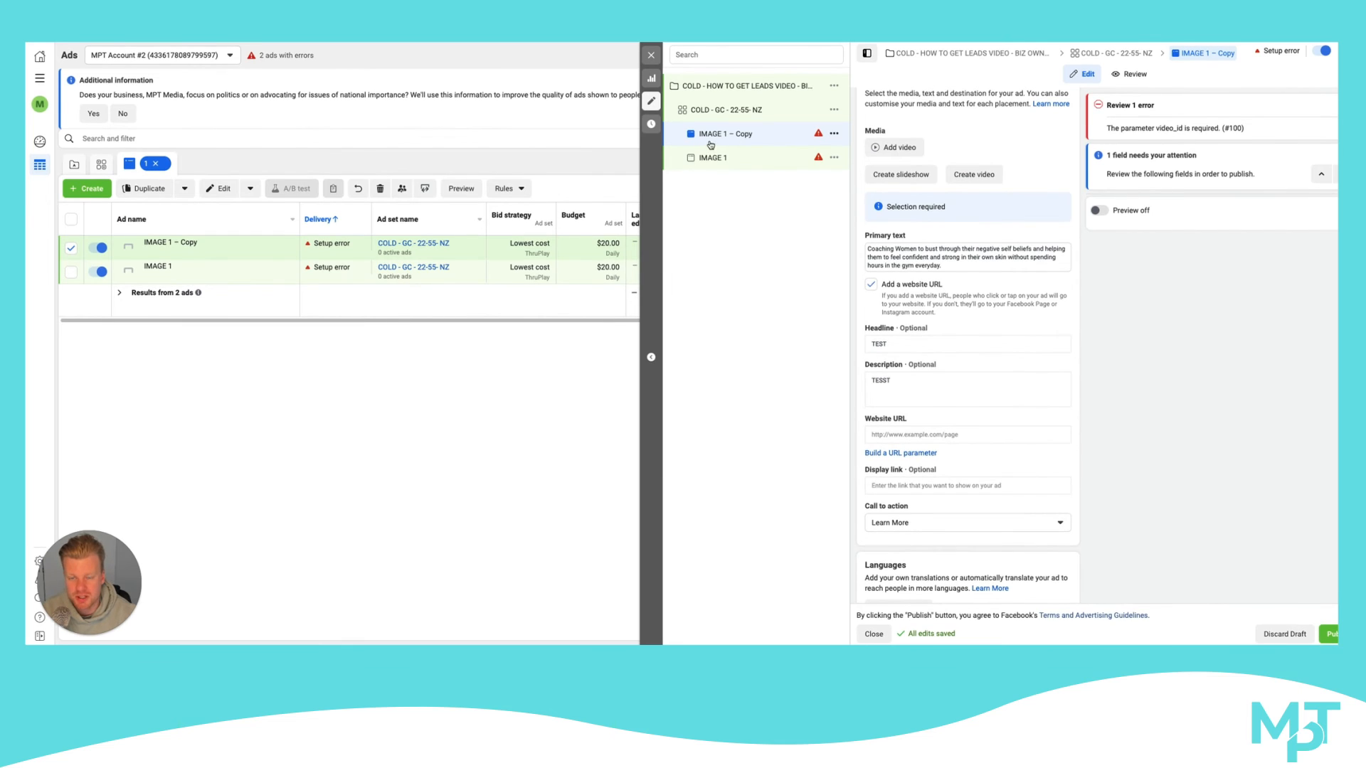
scroll(876, 262, down, 2)
scroll(876, 262, down, 3)
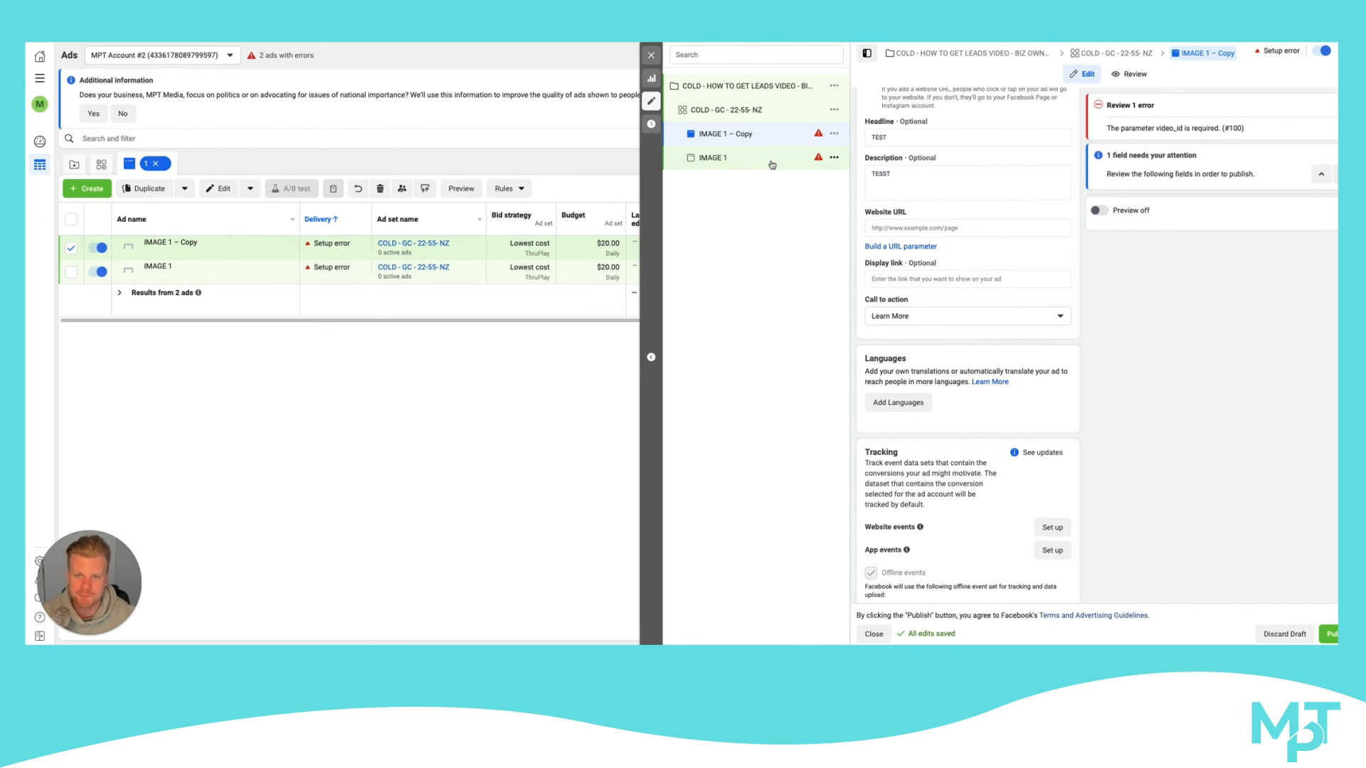
click(818, 158)
click(833, 157)
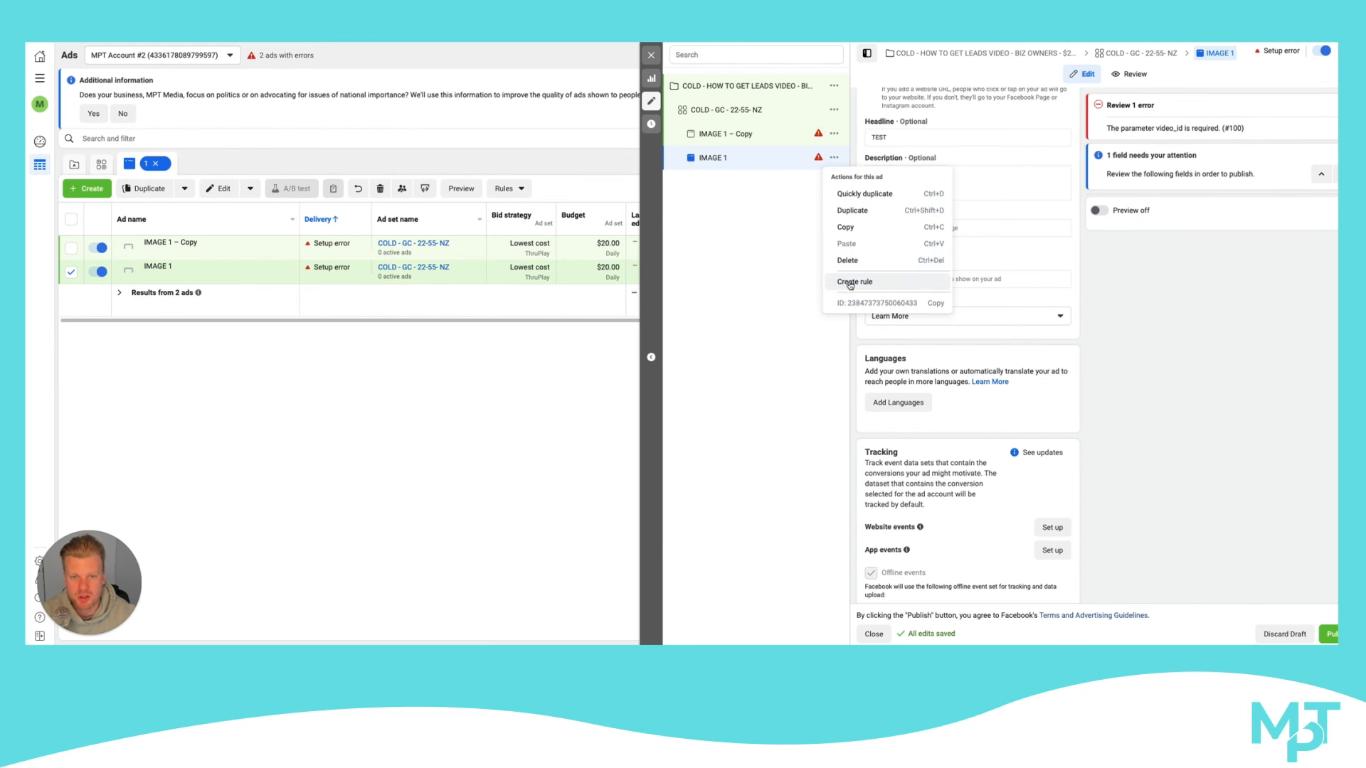
click(847, 261)
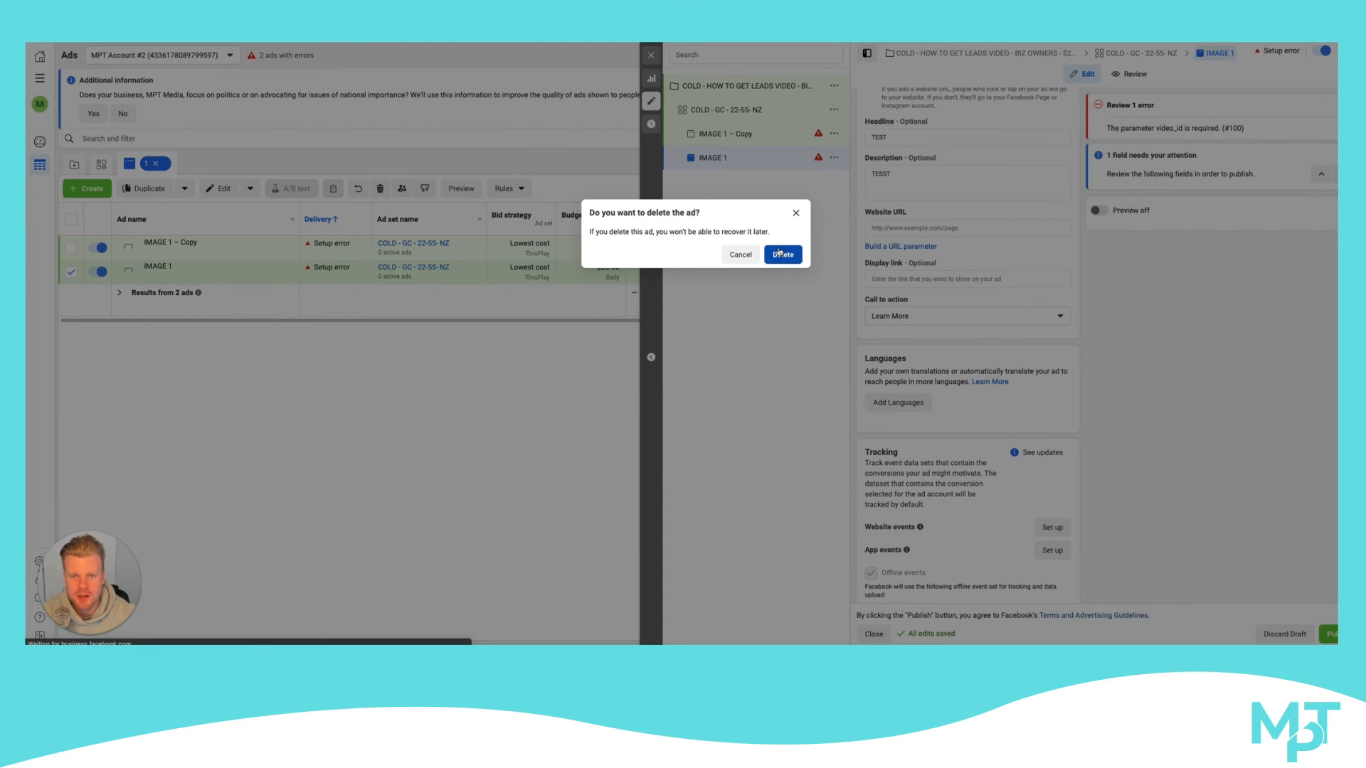
click(782, 254)
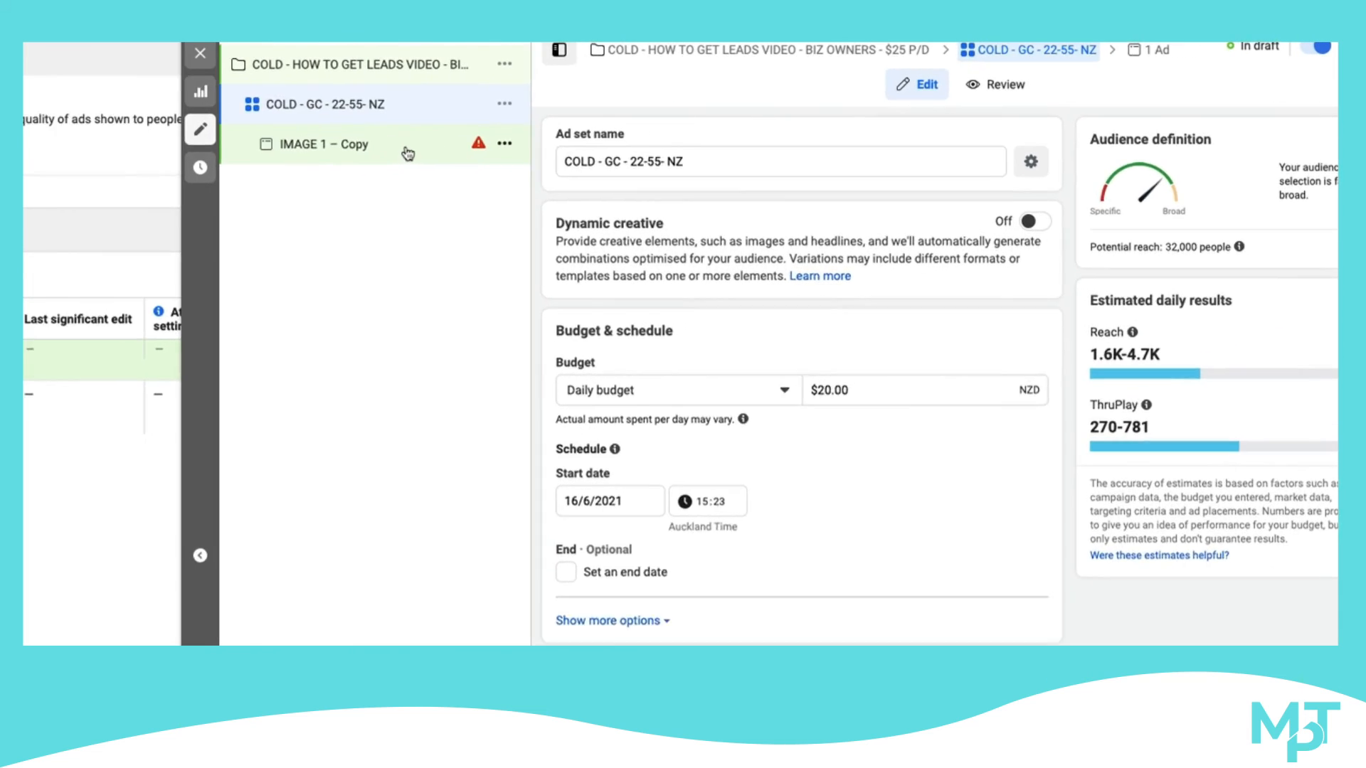
Rename the copied ad as IMAGE 1 - HEADLINE
click(754, 134)
drag(612, 168, 538, 171)
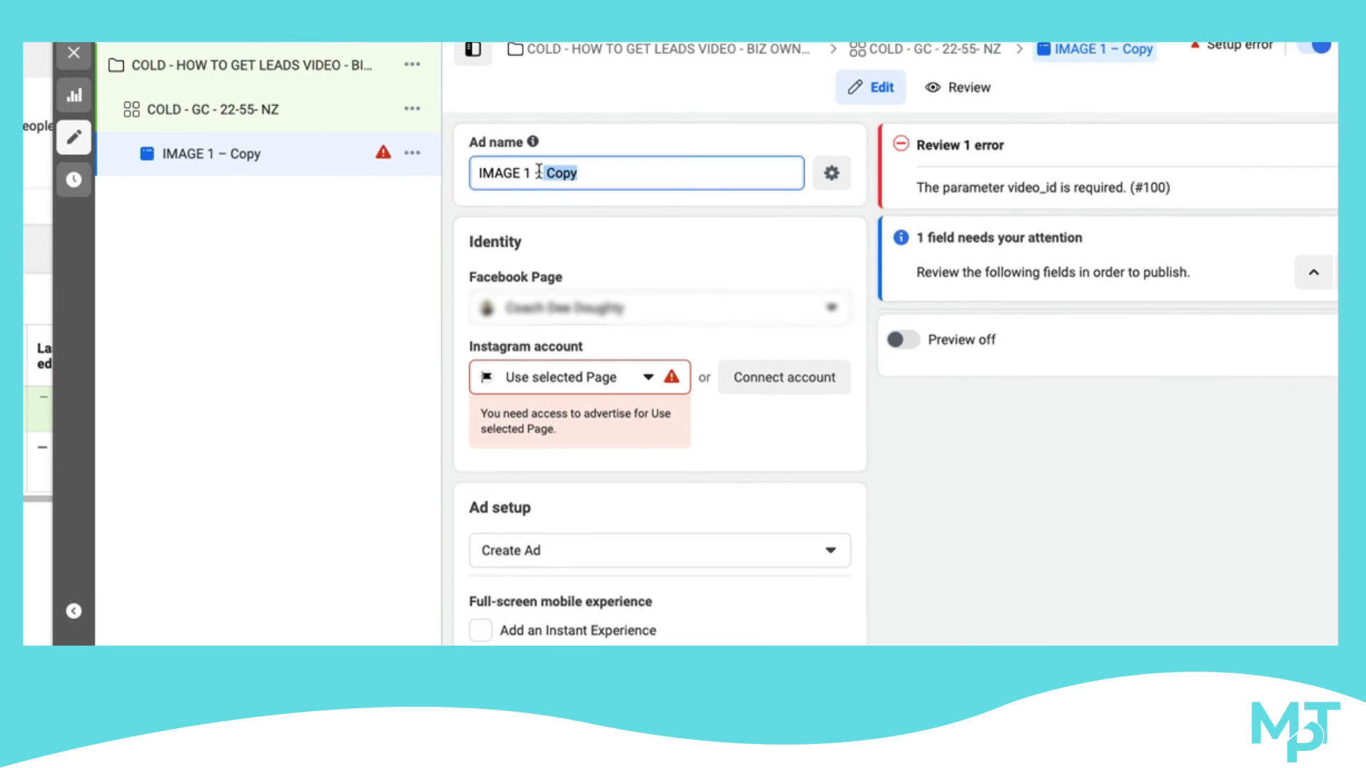
key(BackSpace)
text(- HEADLINE)
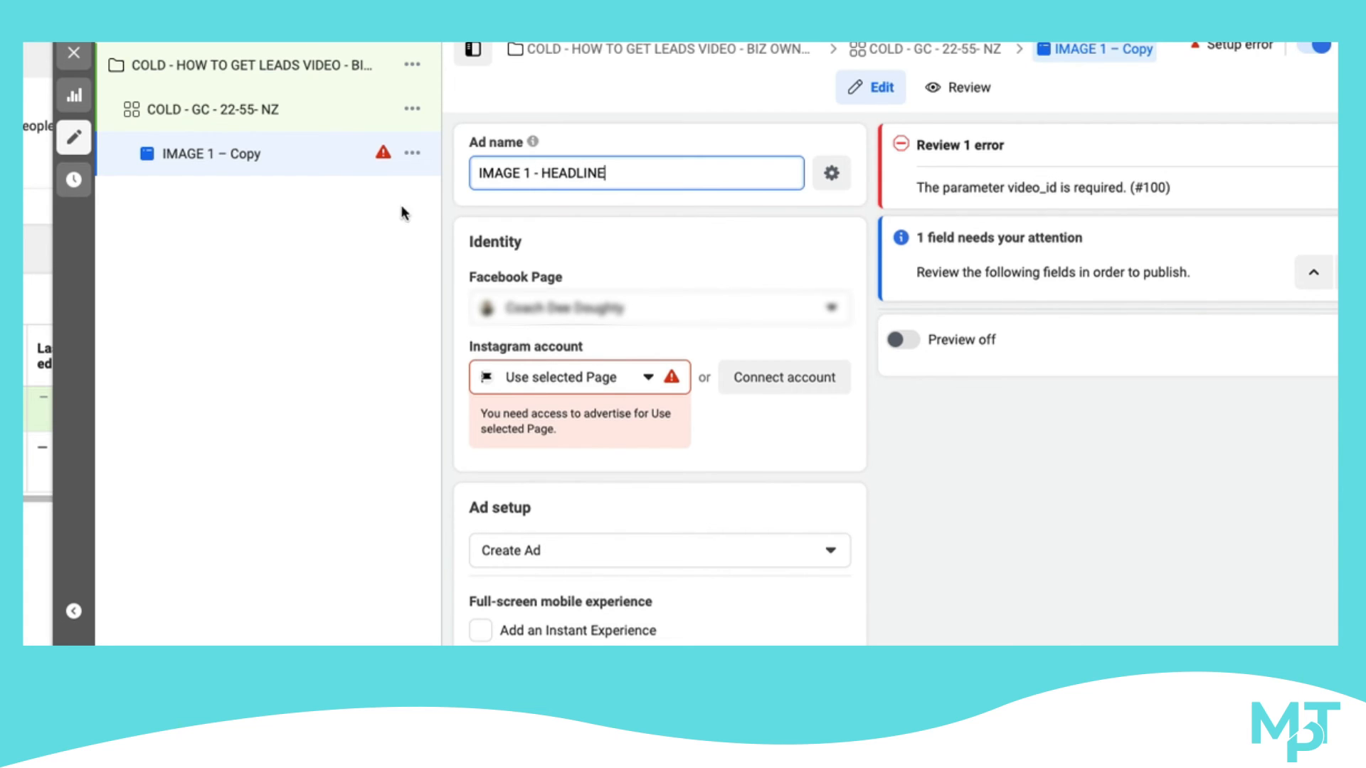
click(382, 217)
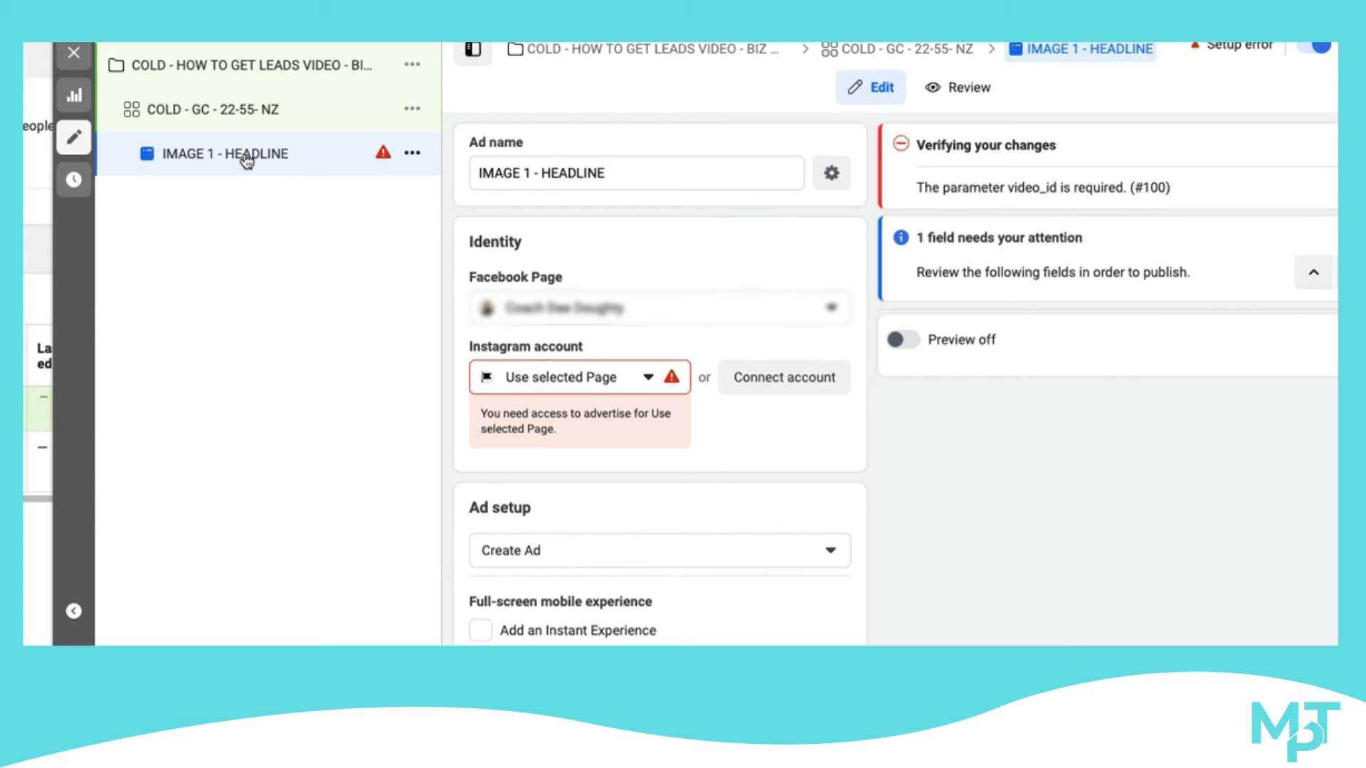
Shorten the remaining ad's name to IMAGE 1
click(640, 170)
drag(640, 171, 469, 172)
key(BackSpace)
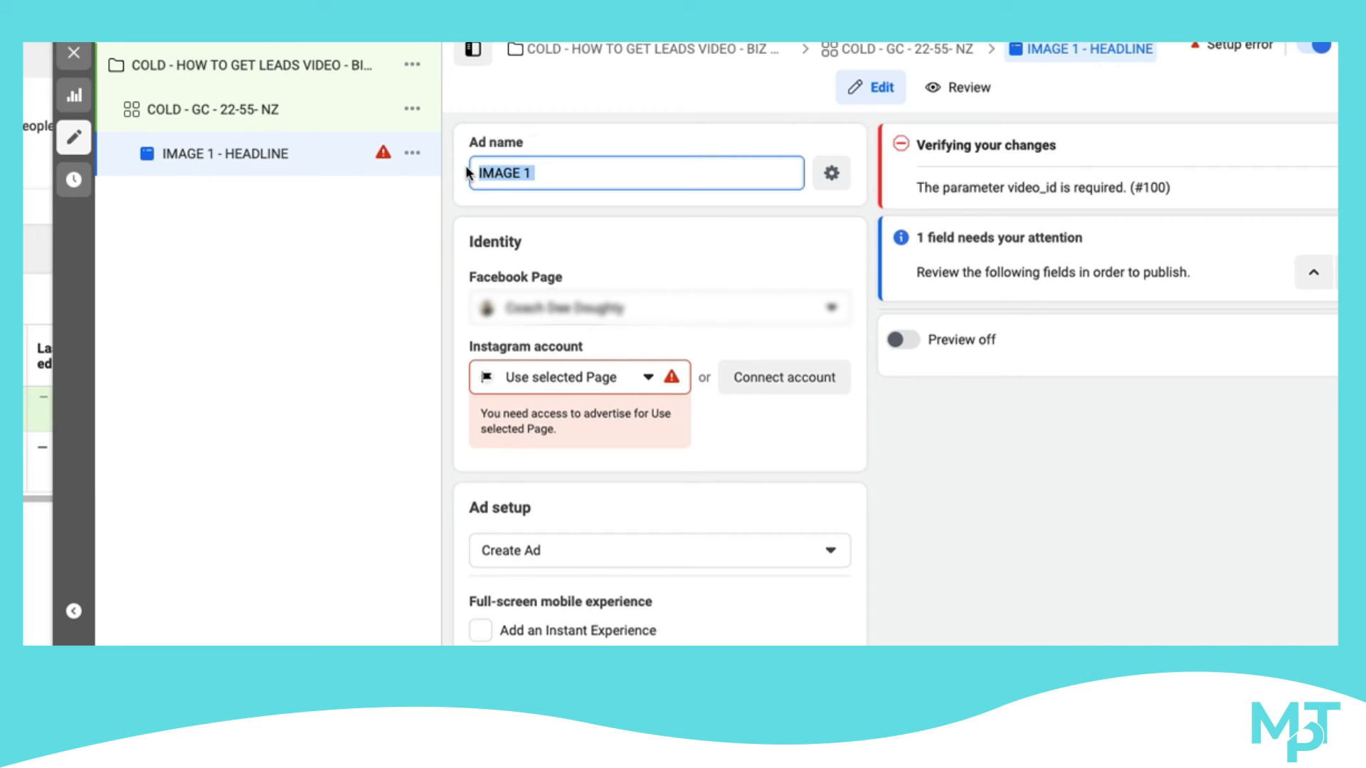
click(594, 168)
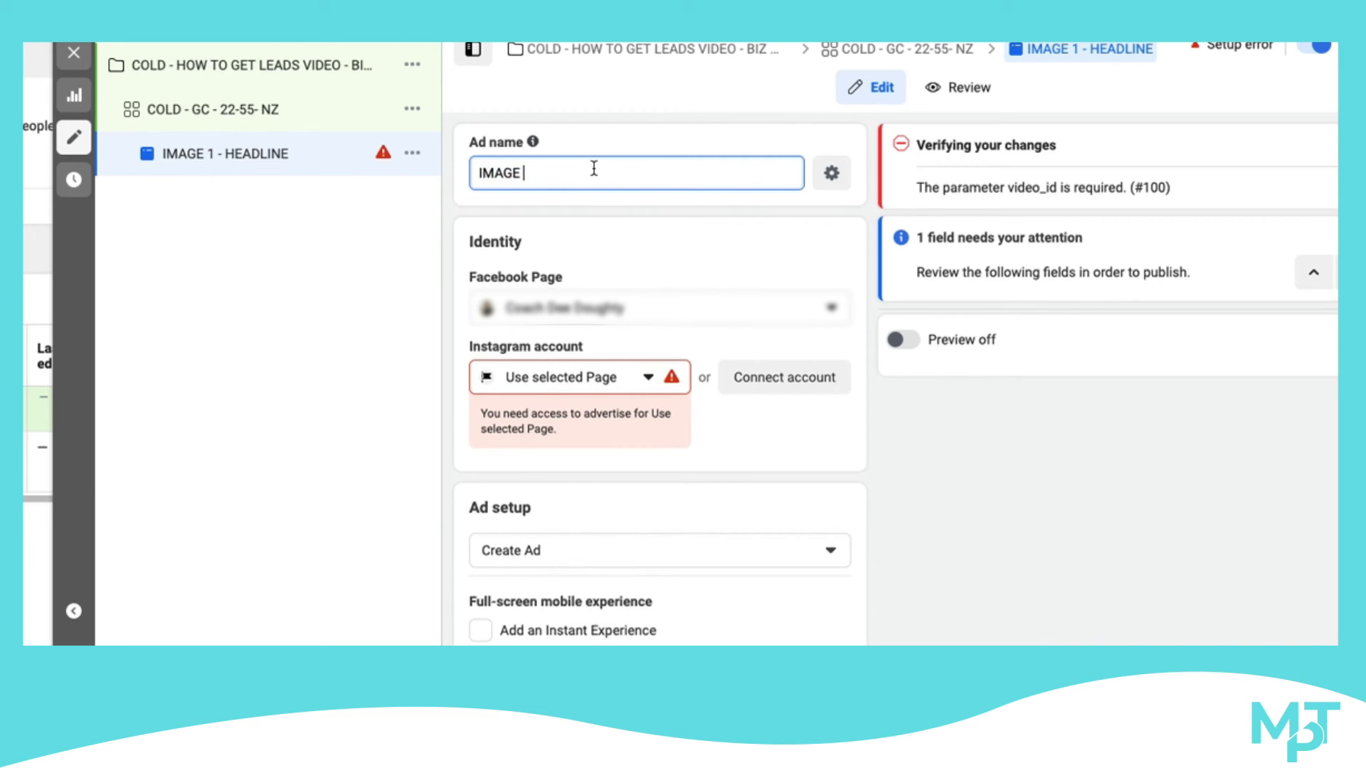
click(381, 213)
Duplicate the IMAGE 1 ad within its original campaign, making 6 copies
click(412, 153)
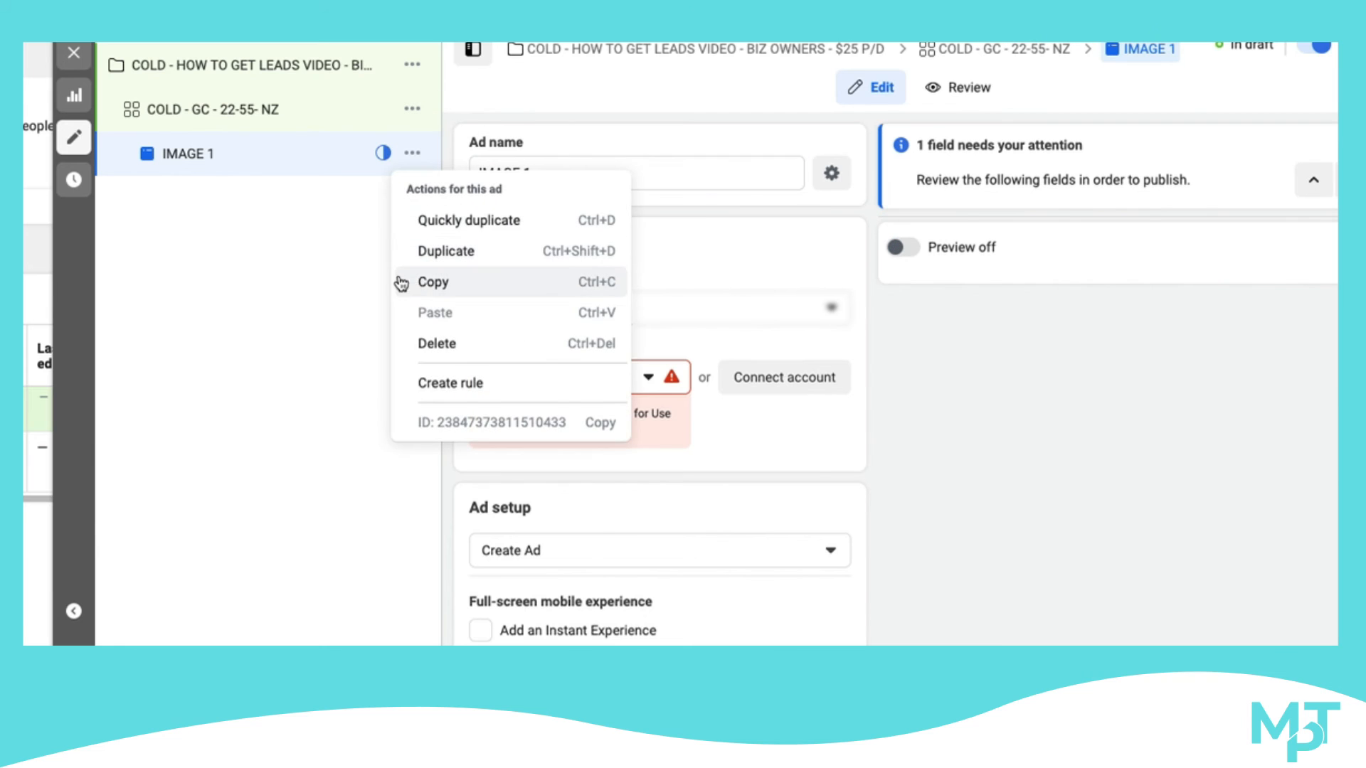
click(430, 252)
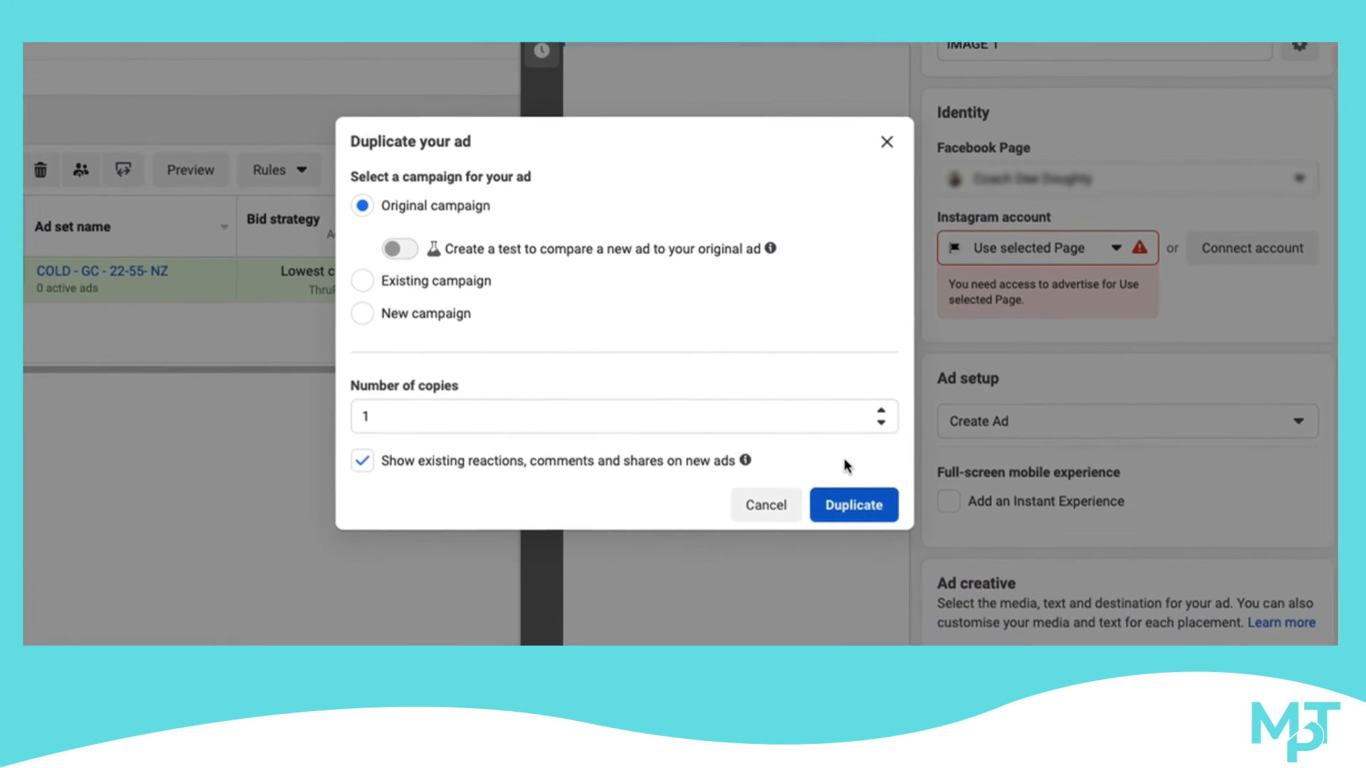
click(872, 413)
click(872, 412)
click(872, 413)
click(872, 412)
click(873, 413)
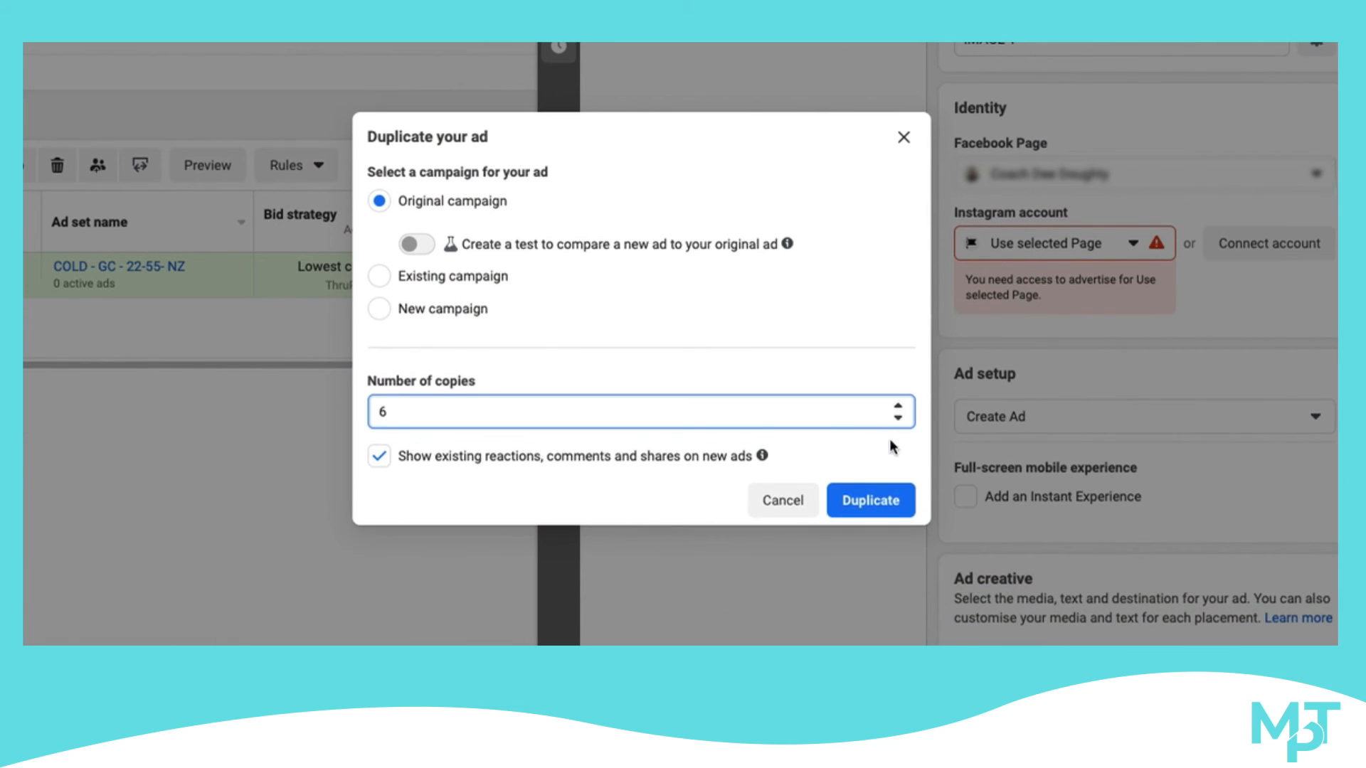
click(869, 500)
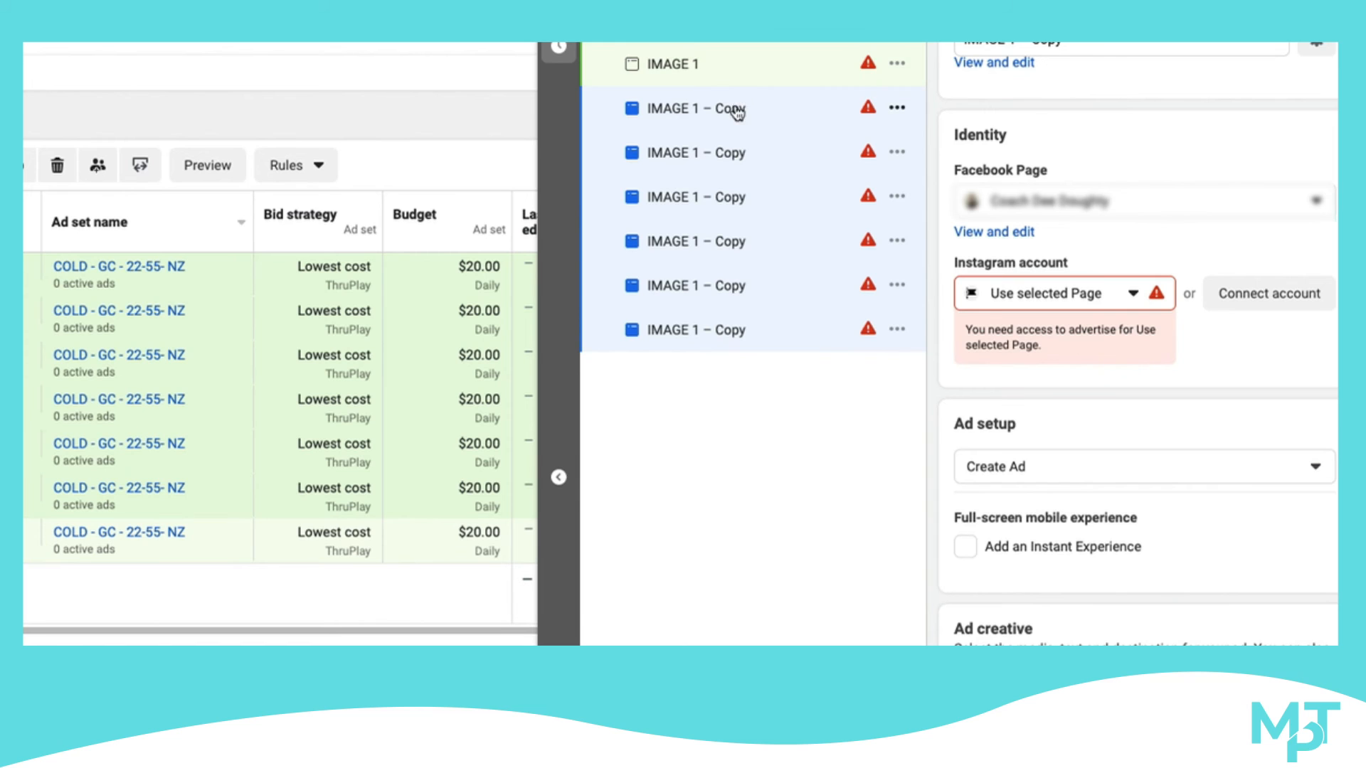
Rename the first IMAGE 1 copy in the ad set as IMAGE 2
click(801, 108)
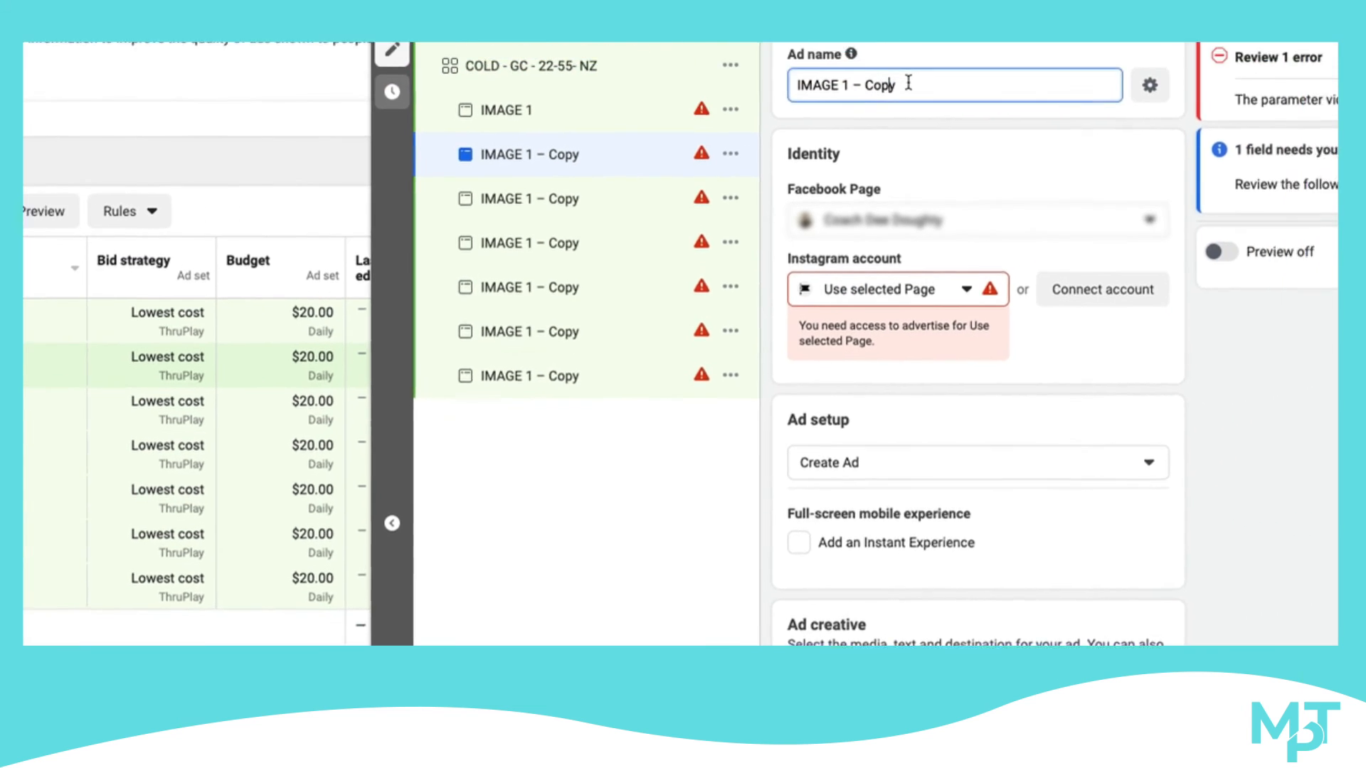
drag(926, 79, 864, 79)
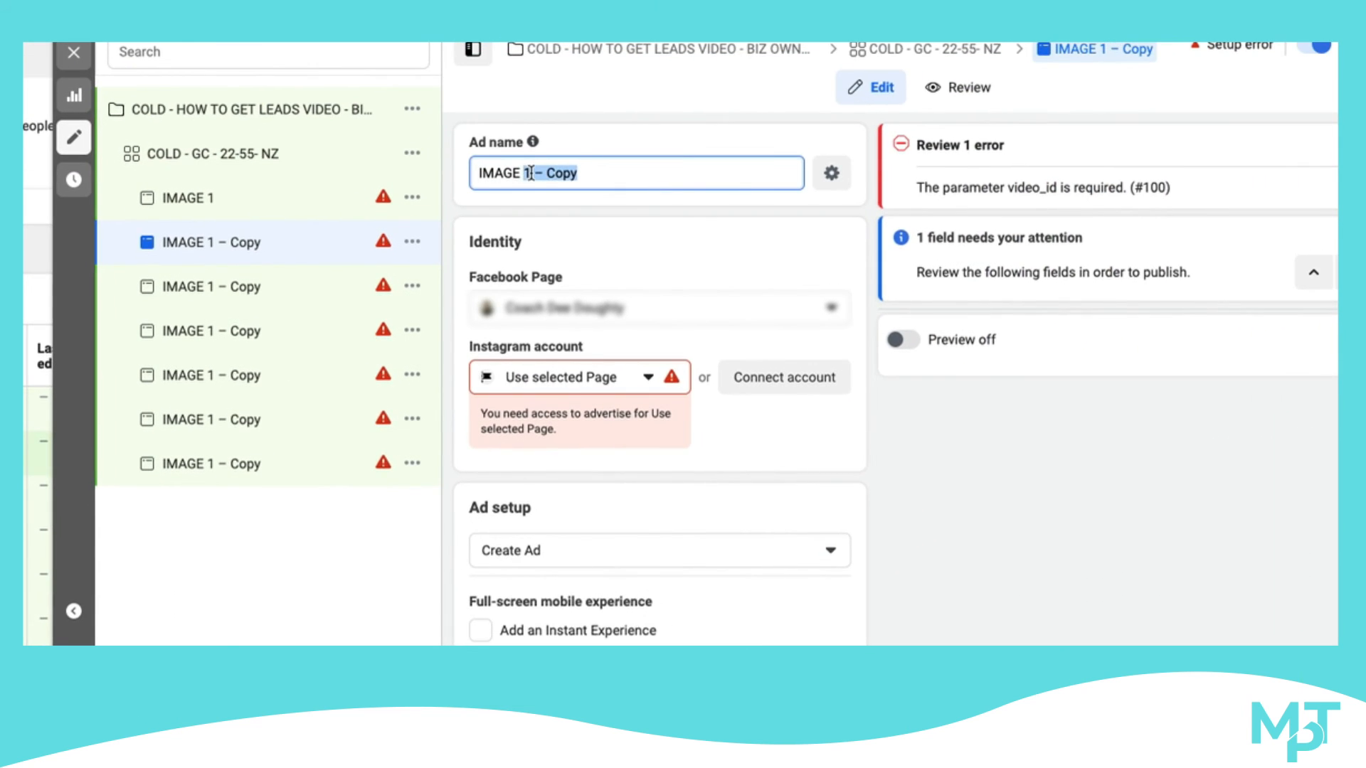
text(2)
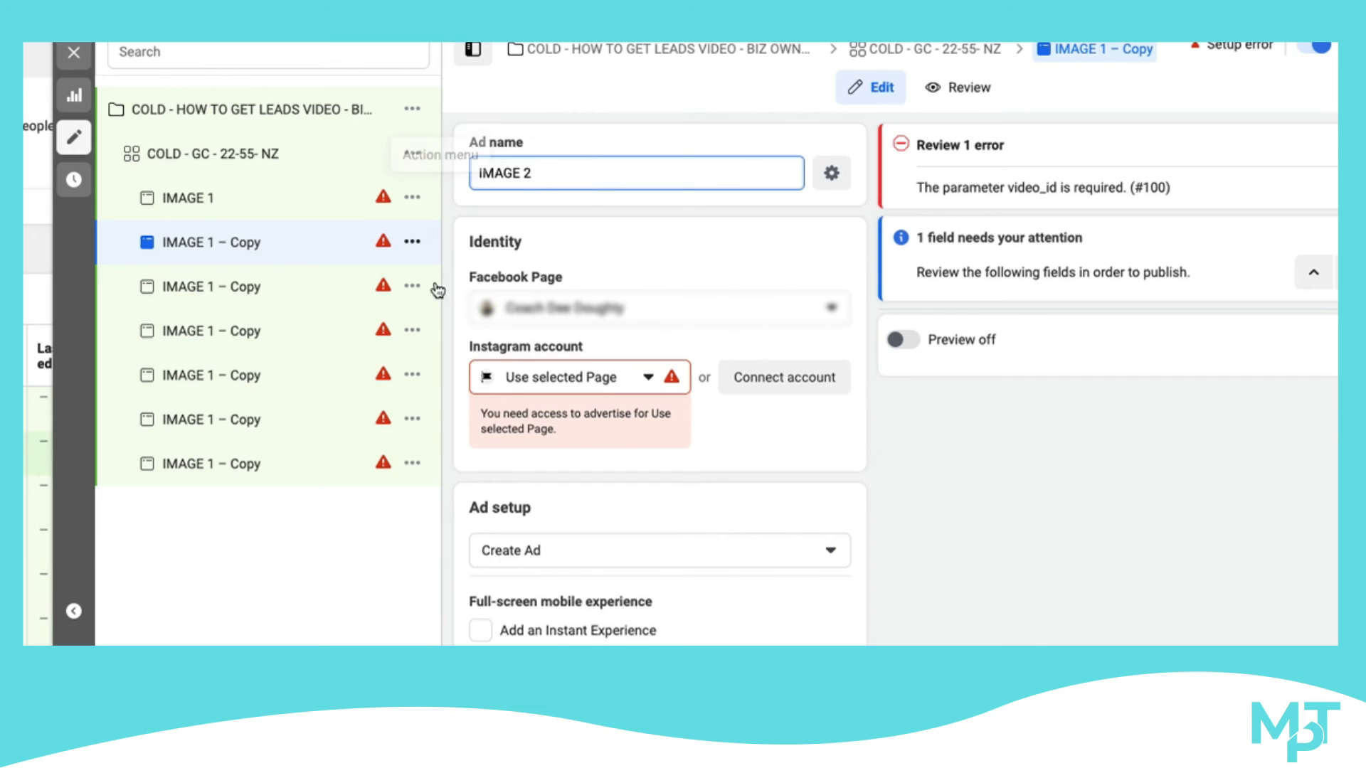
click(339, 561)
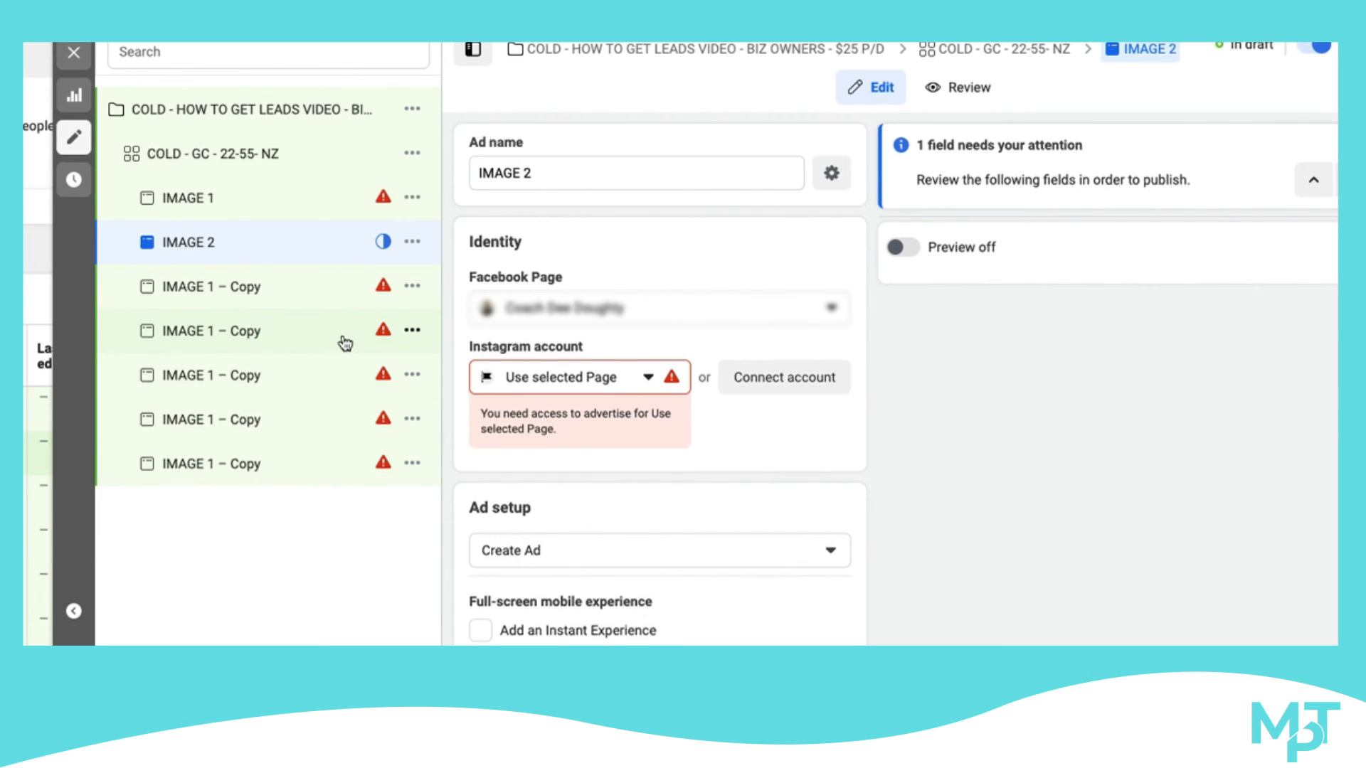
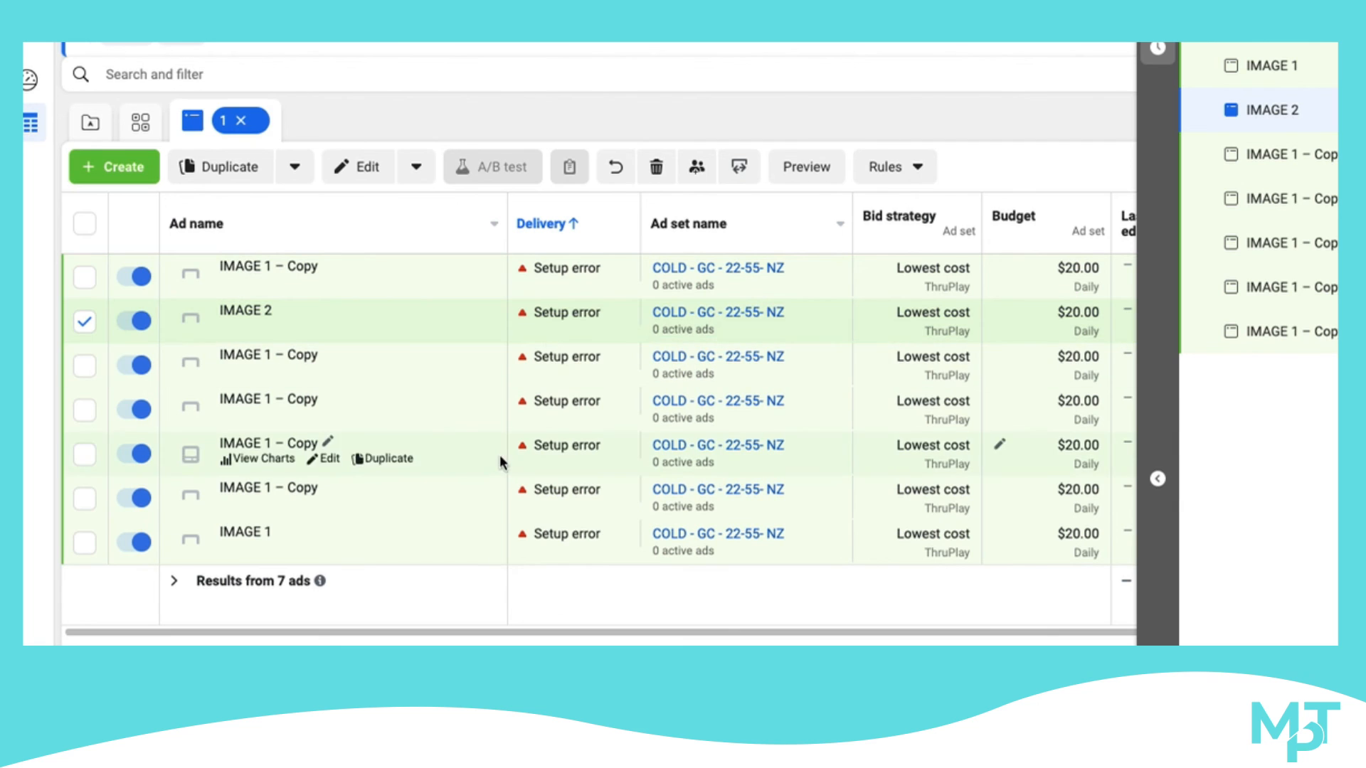
Close the IMAGE 2 ad editor without publishing the draft items
mouse_move(572, 442)
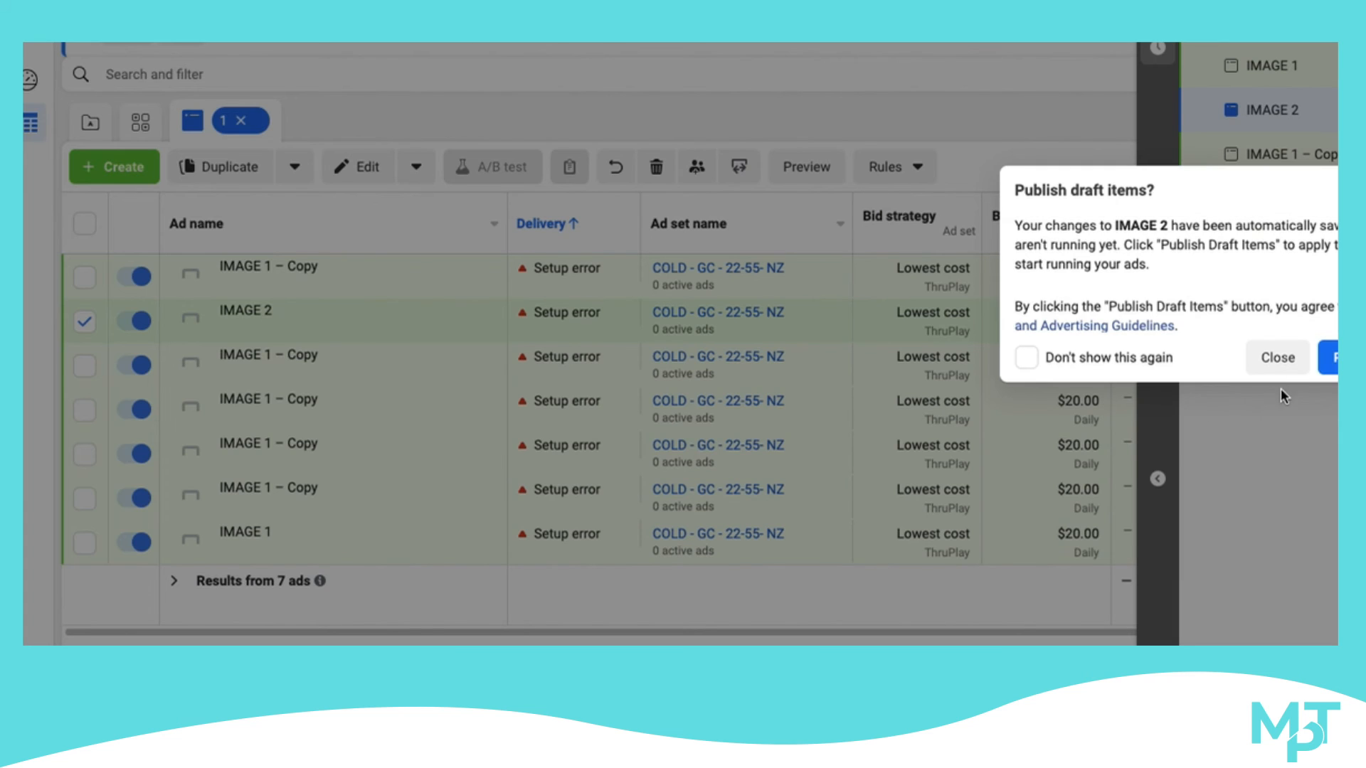
click(1278, 369)
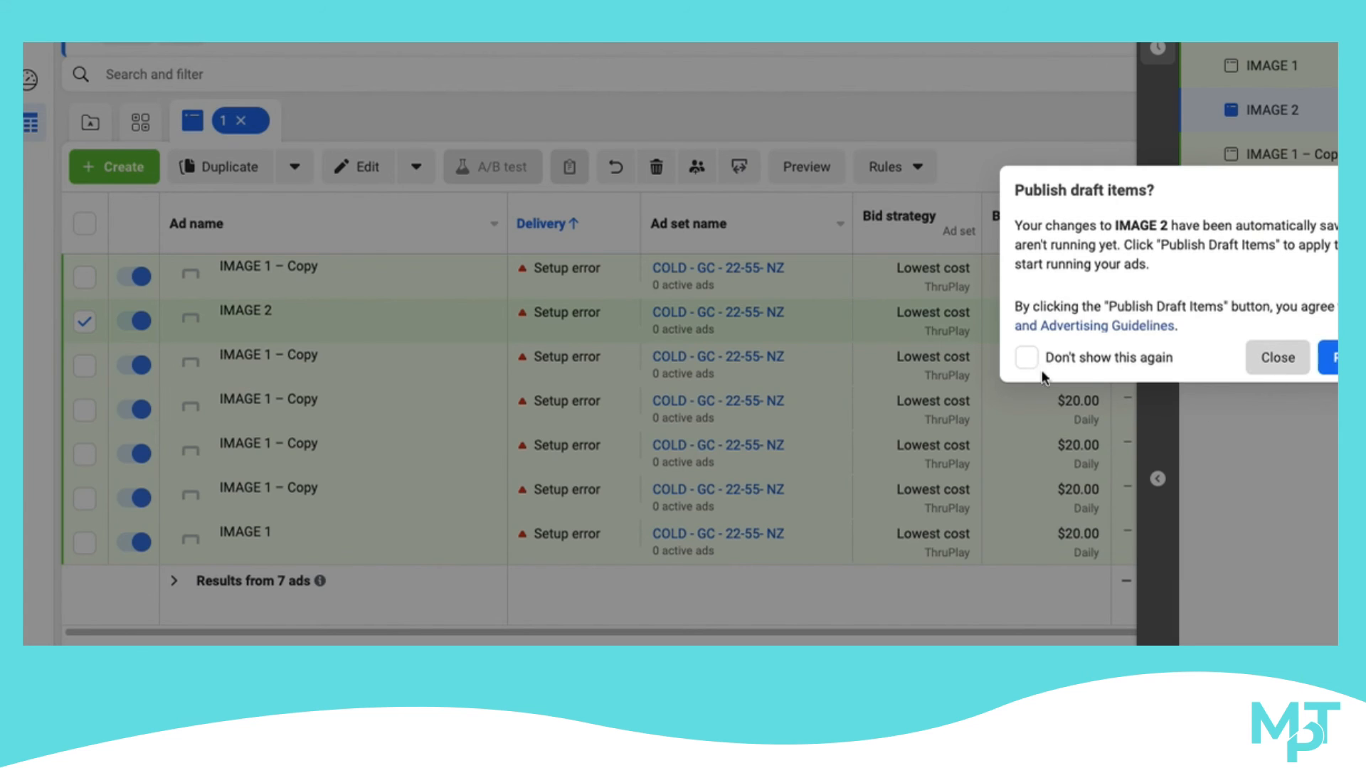
click(1195, 128)
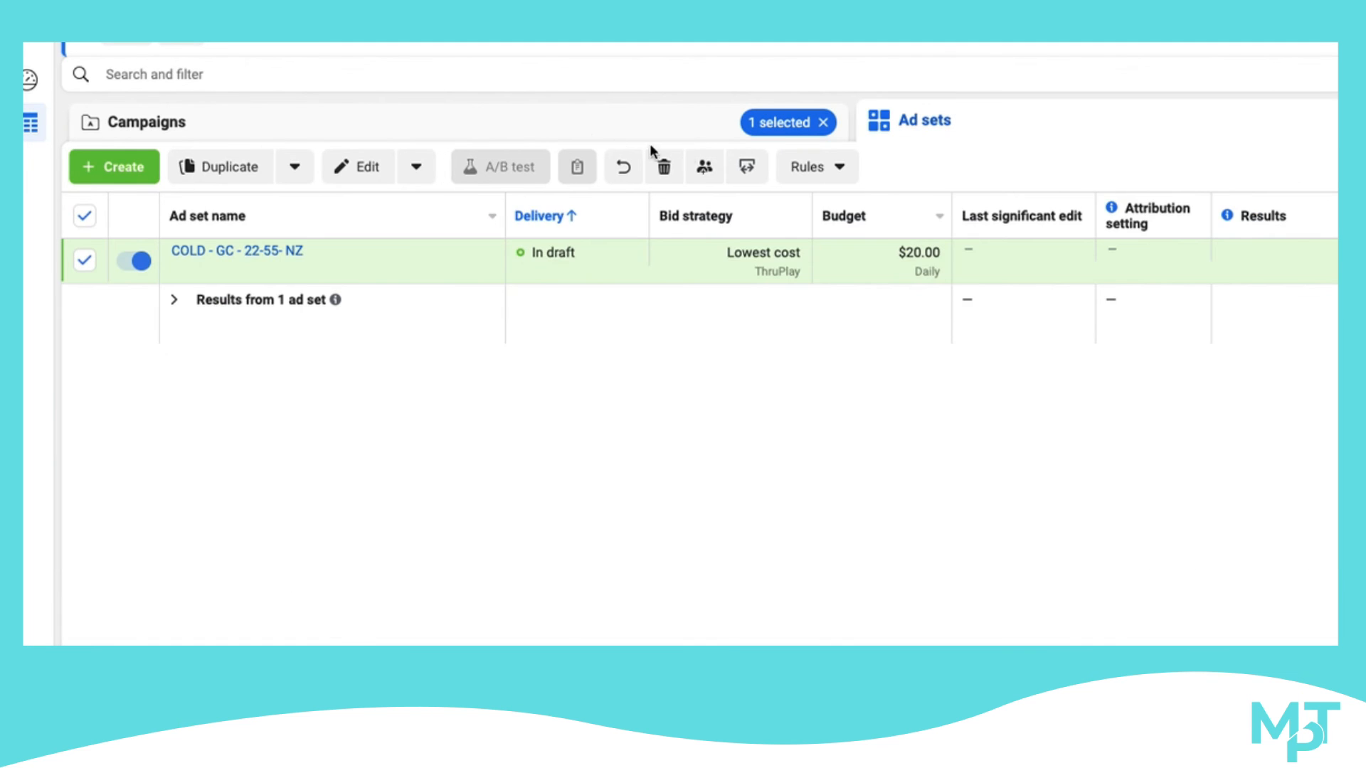
Review the campaign, its ad set and the ads inside it, level by level
click(624, 128)
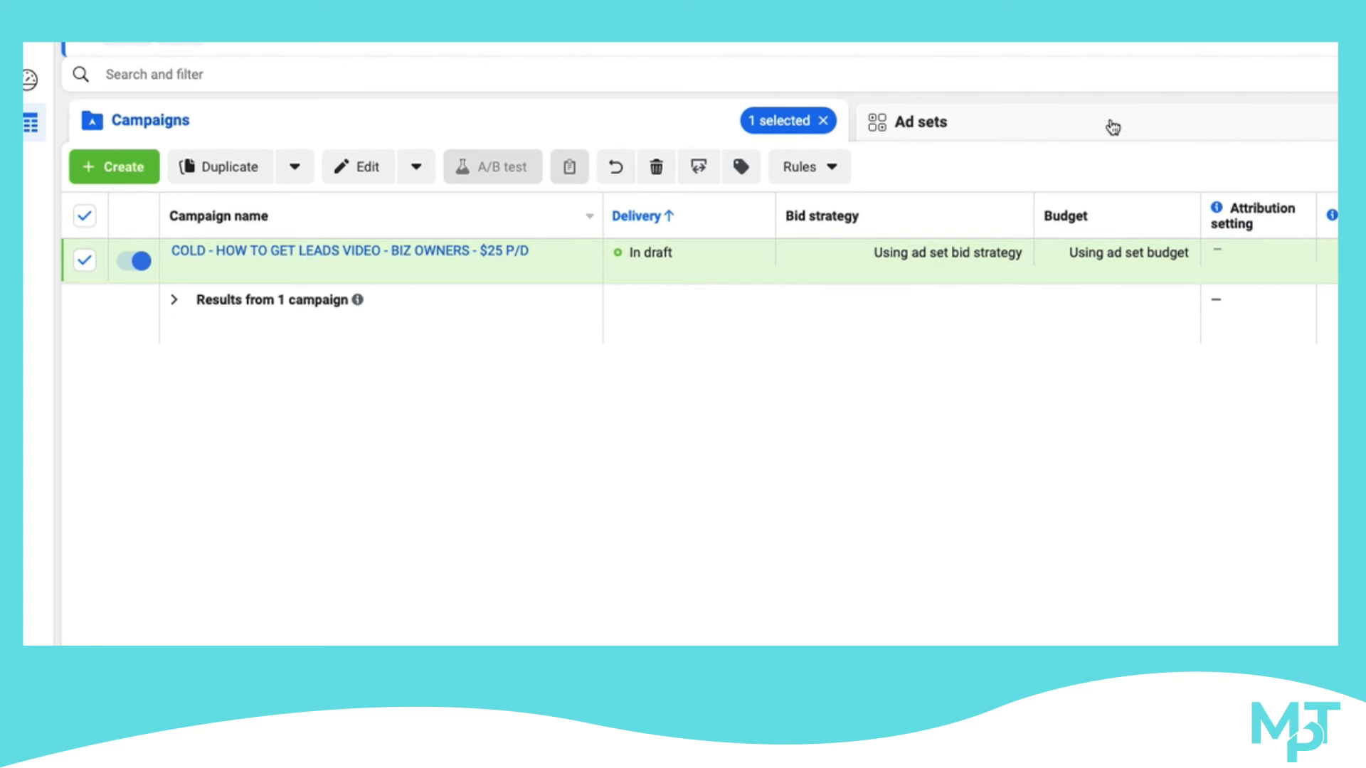
click(935, 142)
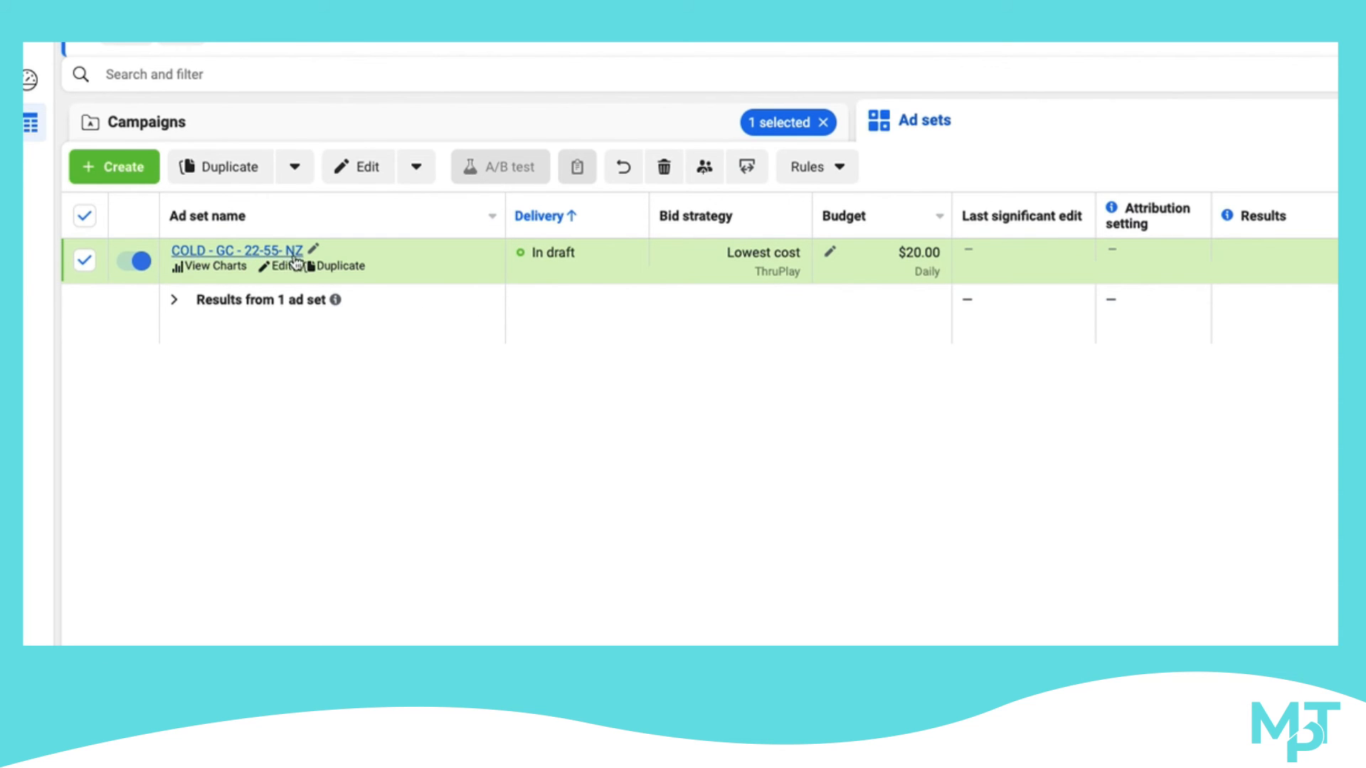
click(1337, 121)
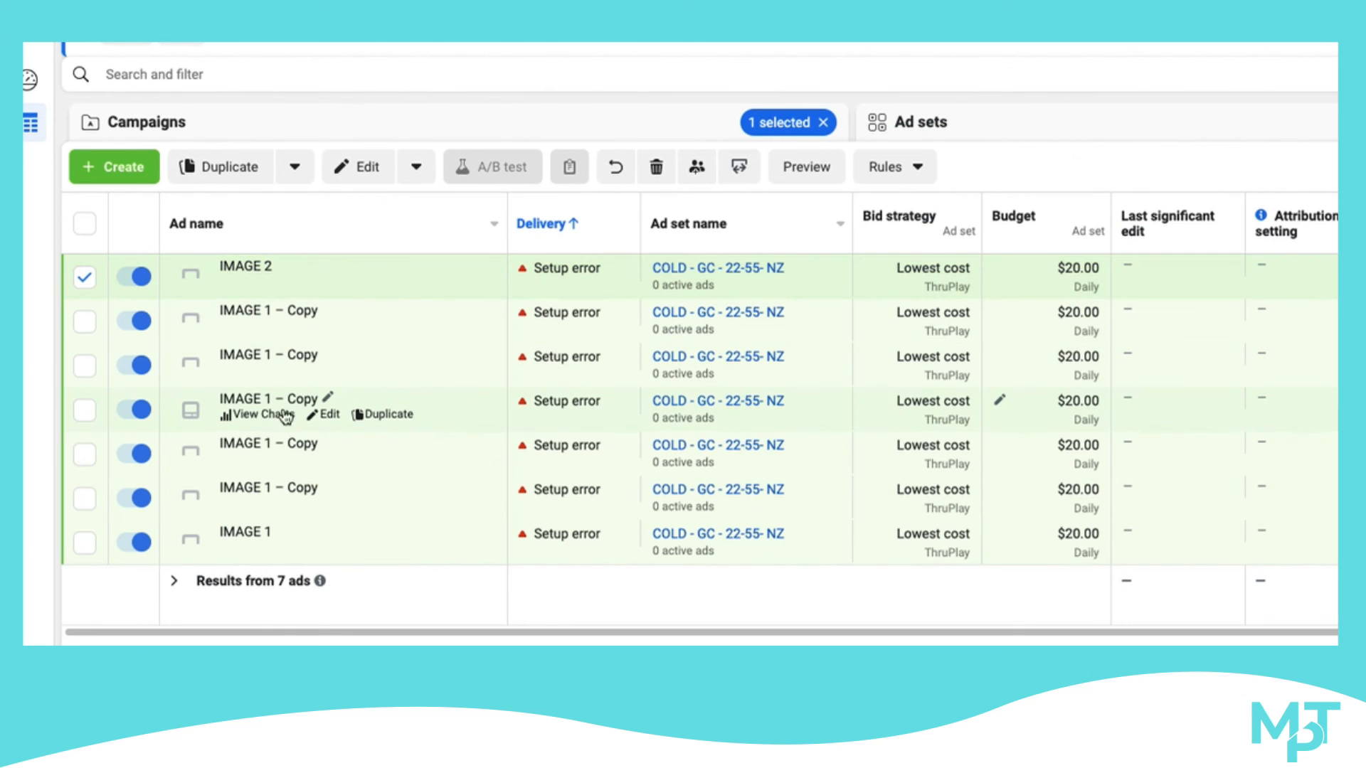
scroll(1322, 317, right, 3)
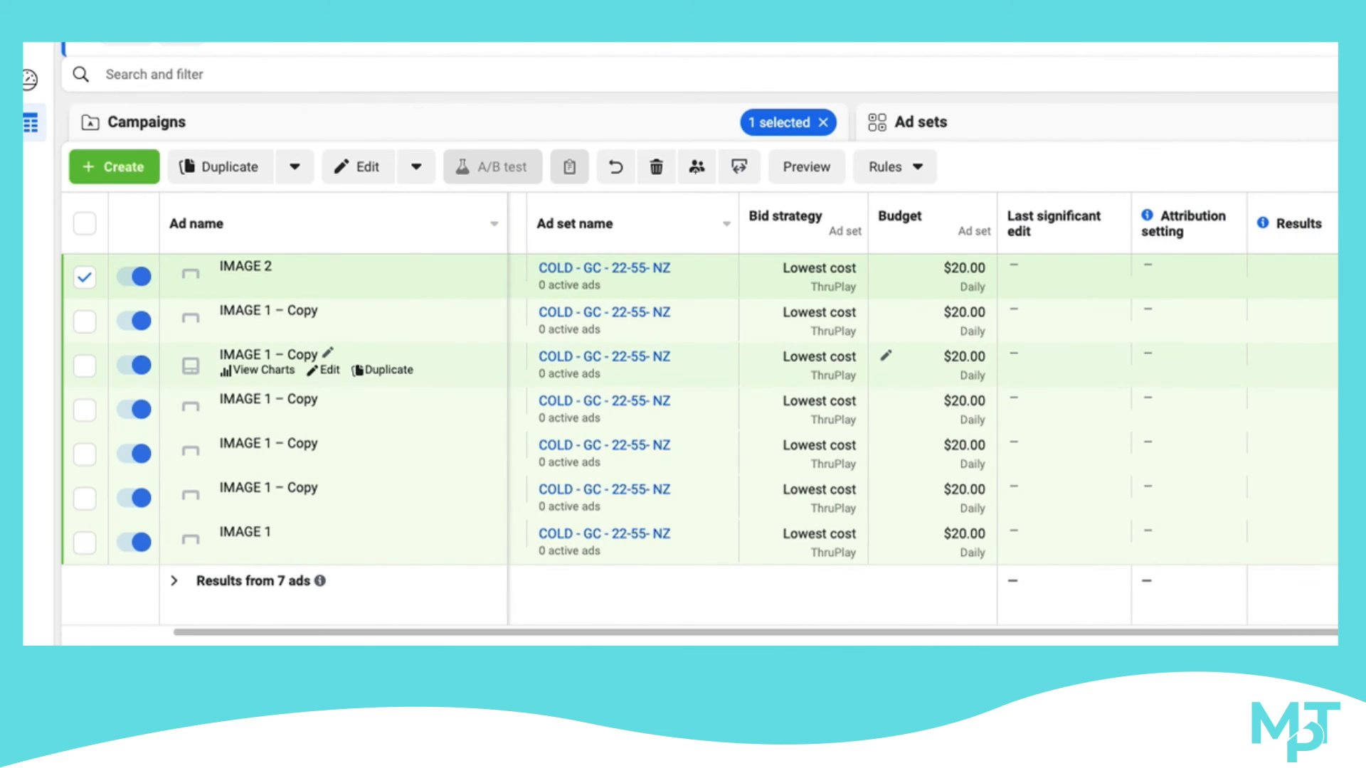
scroll(925, 365, right, 1)
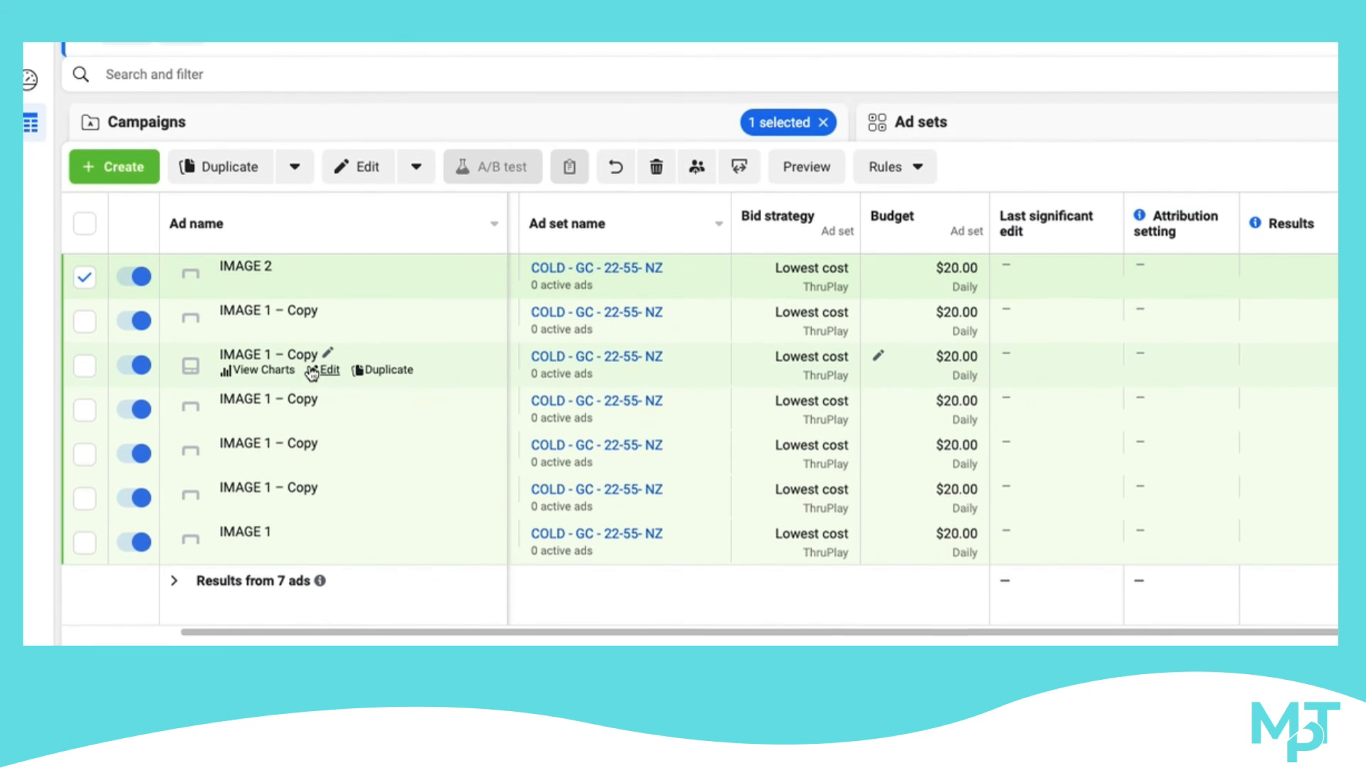
click(927, 121)
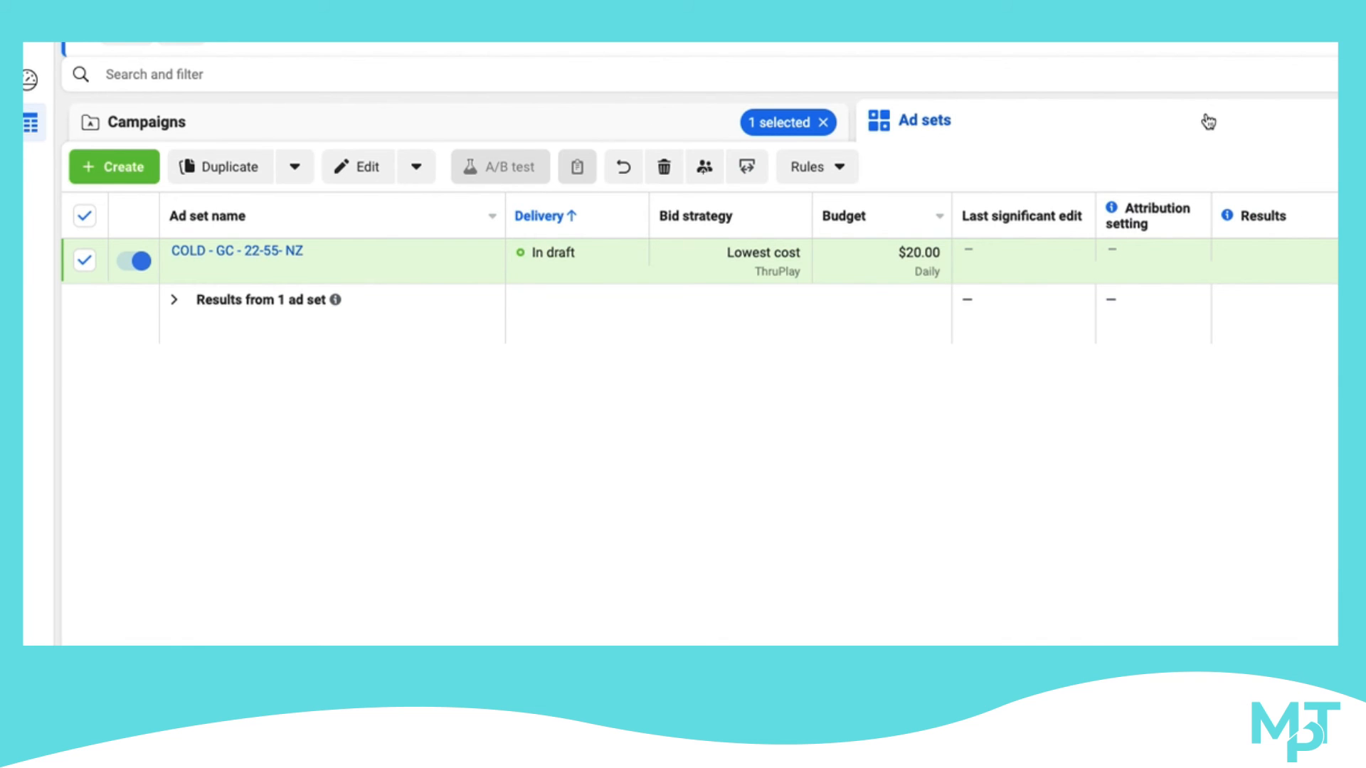
Customise the ads table columns to include Video plays at 25%, 50%, 75%, 95% and 100%
click(1336, 122)
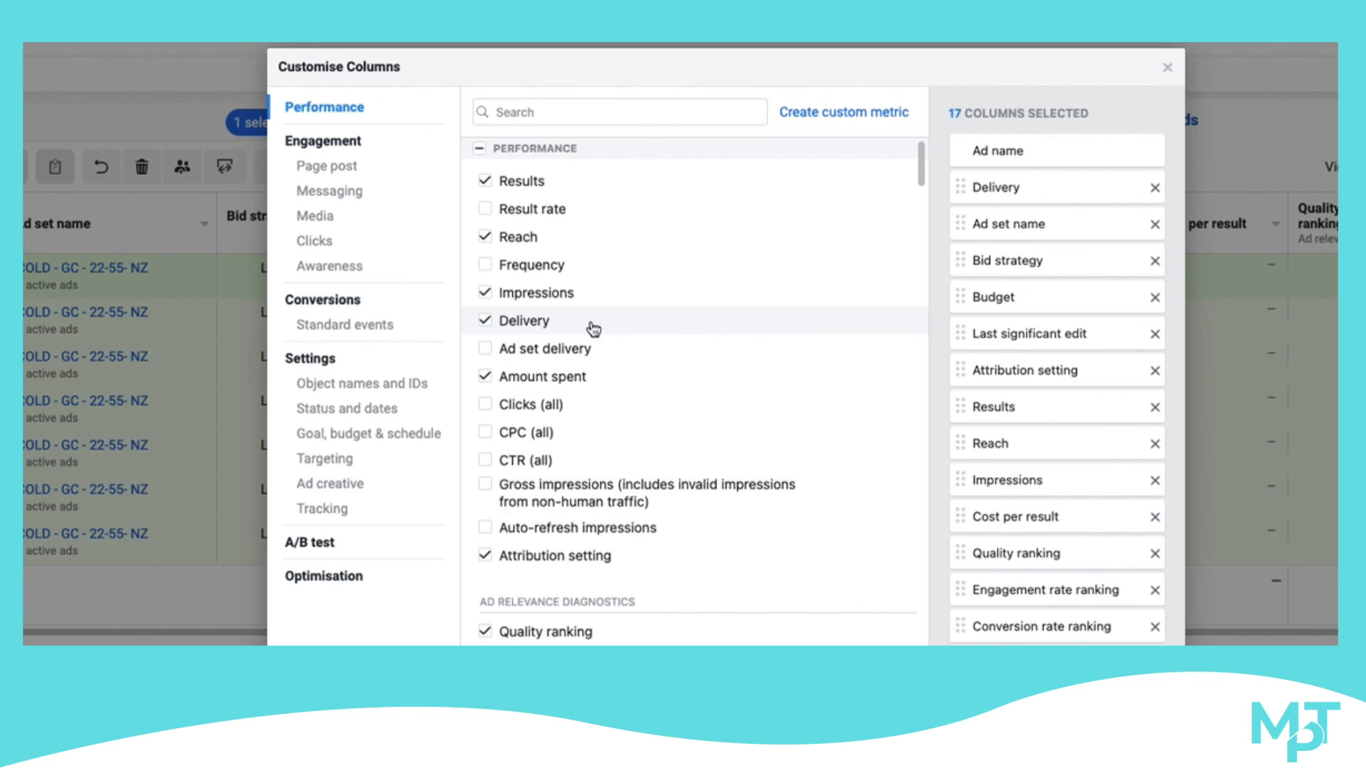
scroll(579, 346, down, 3)
scroll(581, 347, down, 10)
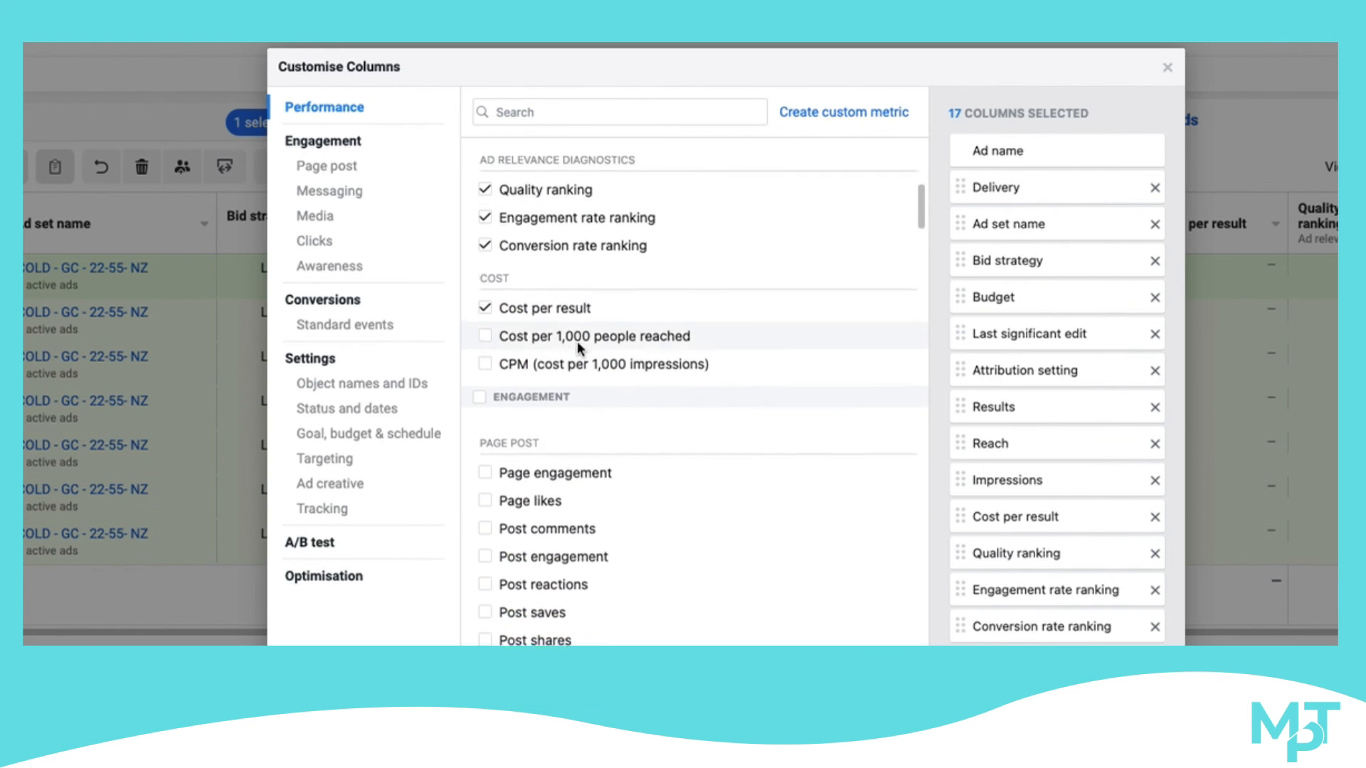
mouse_move(578, 343)
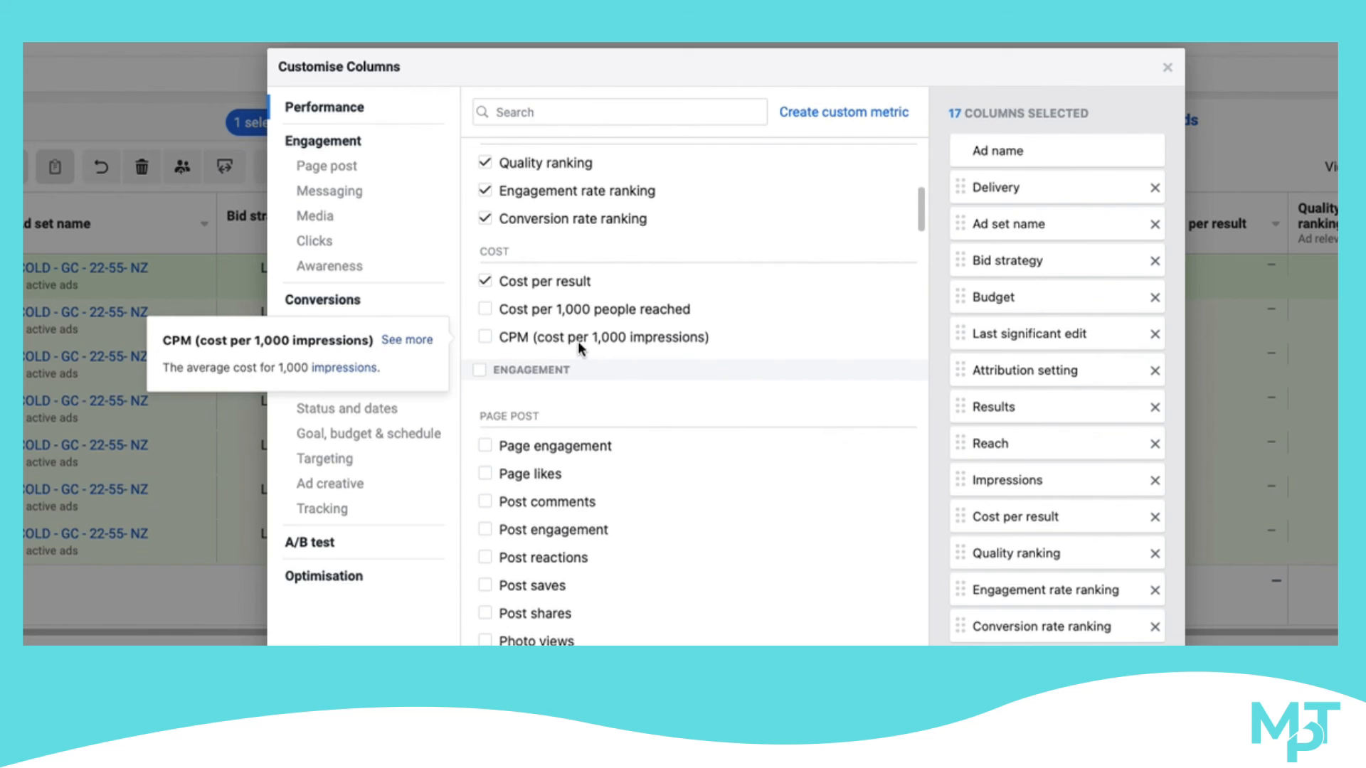
scroll(579, 342, down, 20)
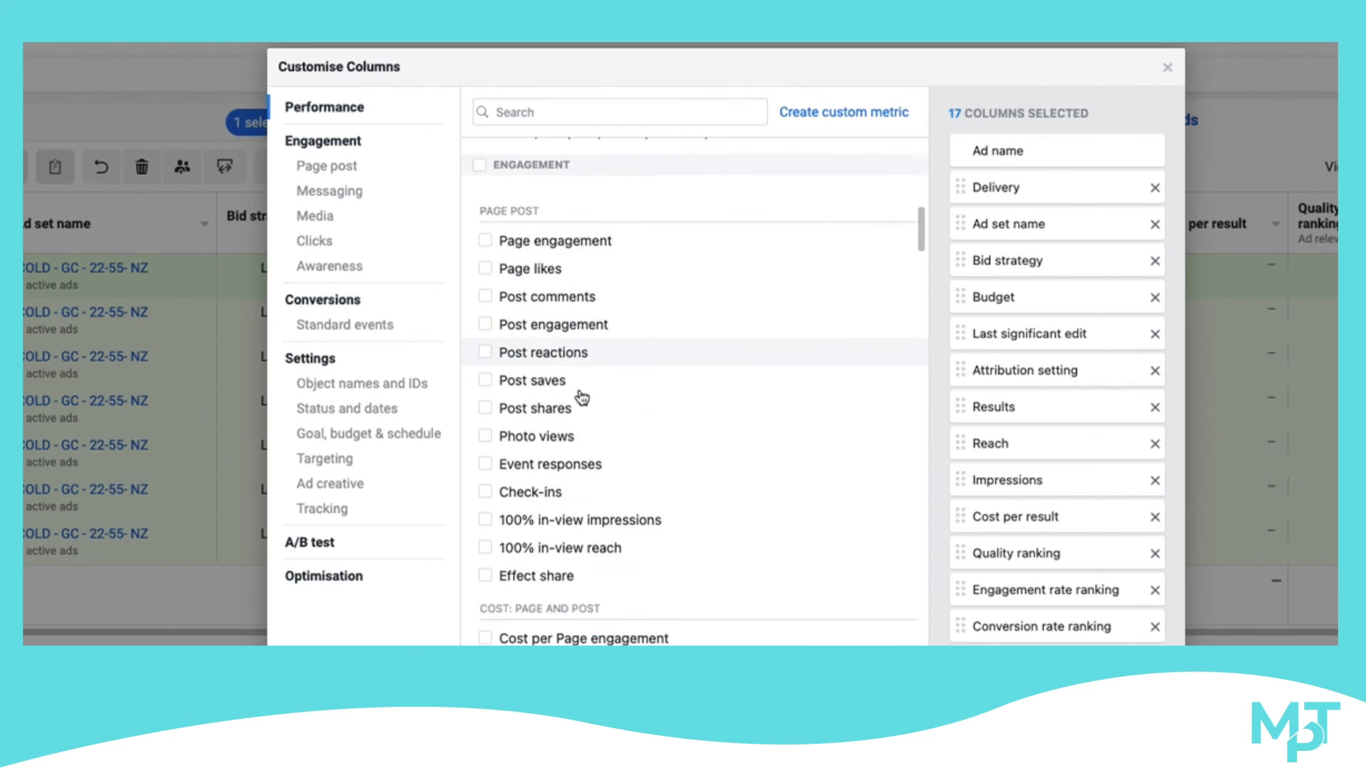
scroll(580, 393, down, 3)
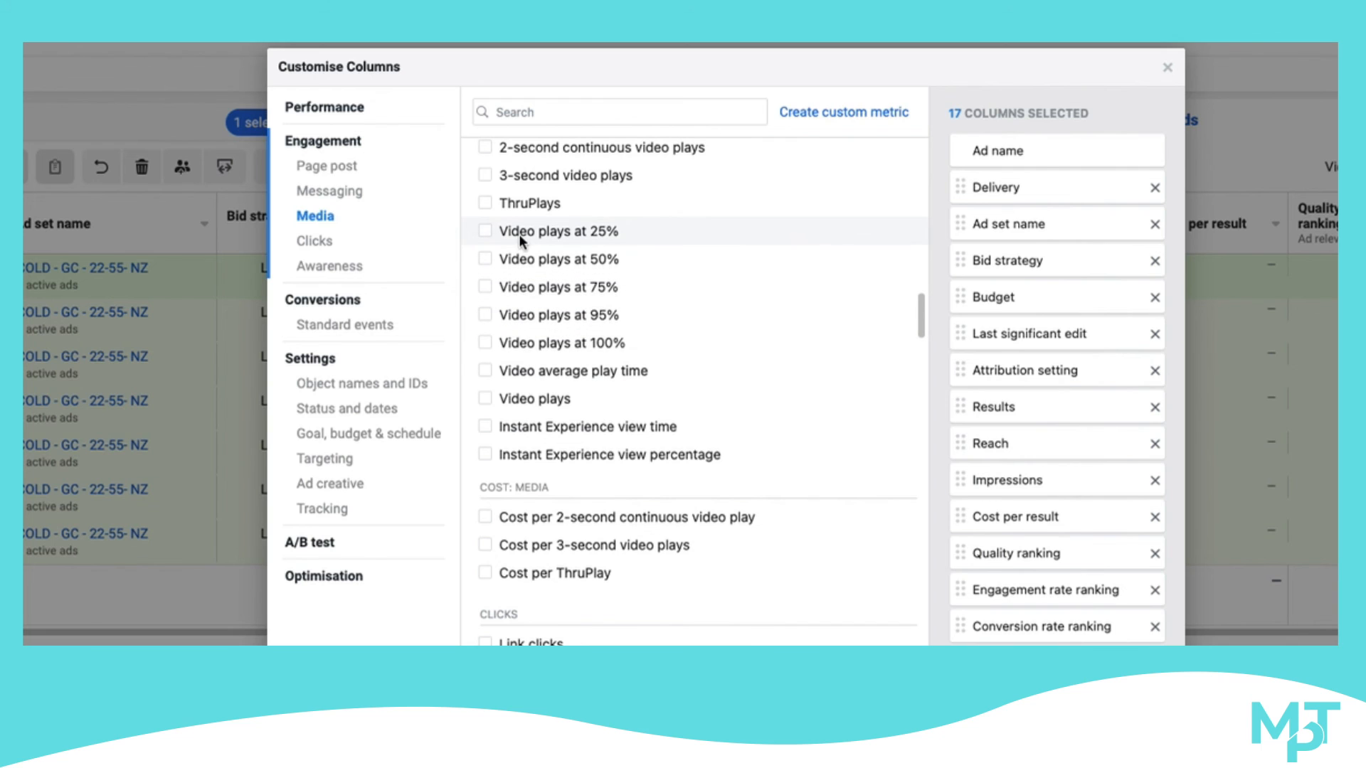
click(489, 232)
click(487, 286)
click(485, 314)
click(485, 342)
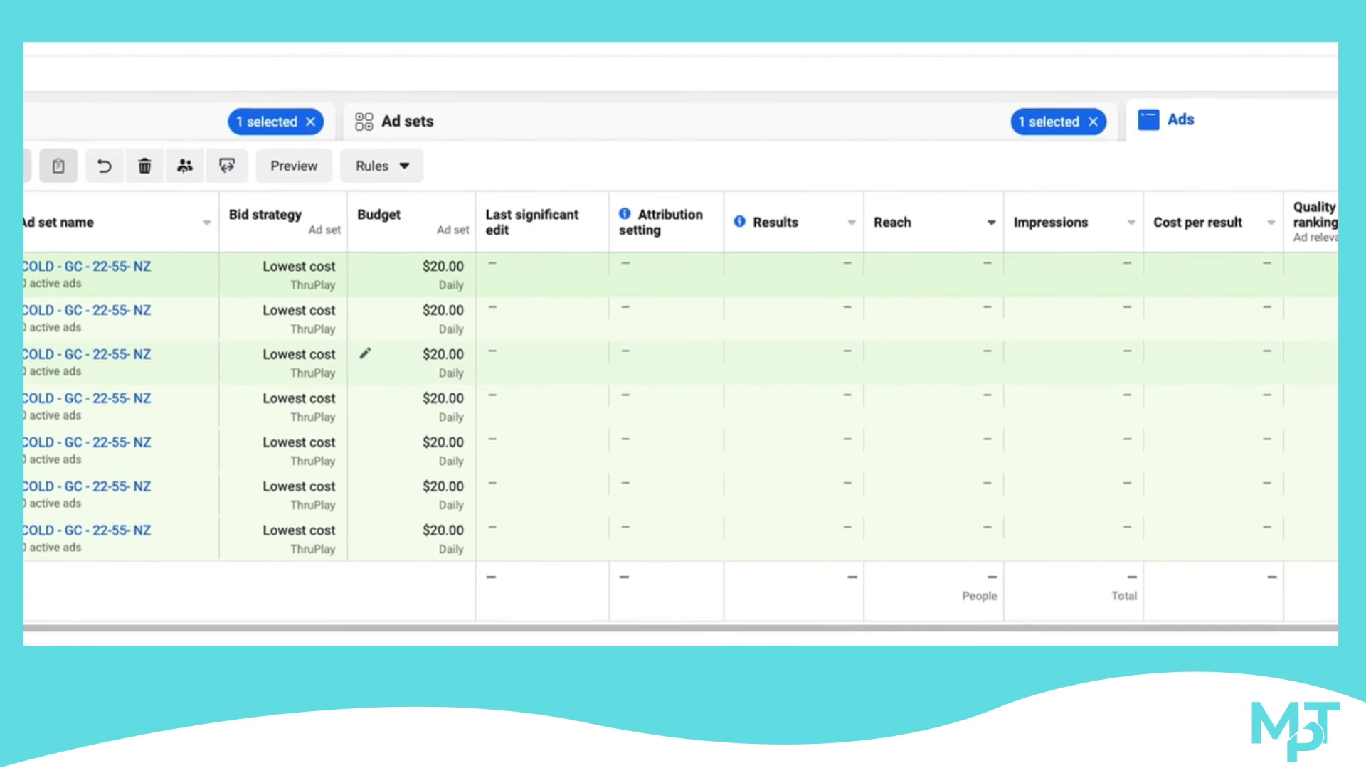
scroll(1296, 323, right, 5)
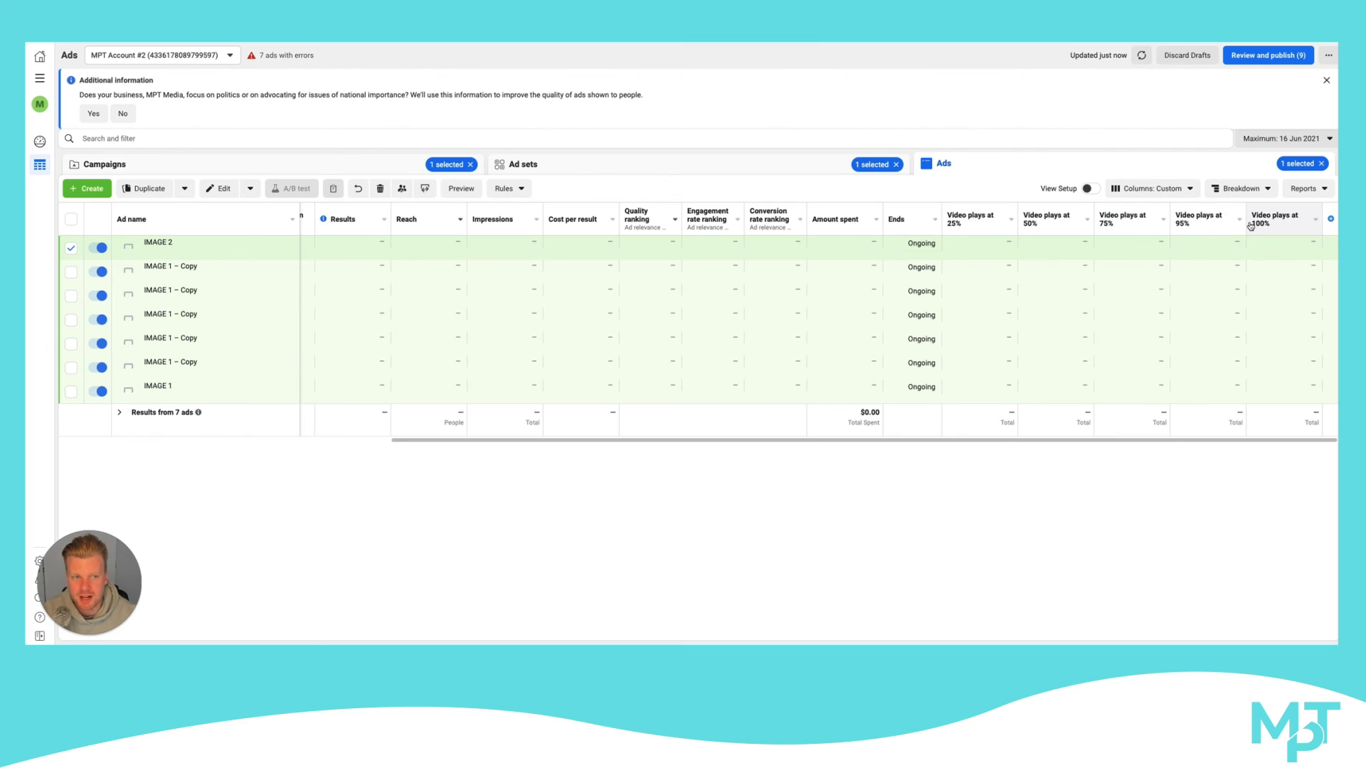
mouse_move(1046, 216)
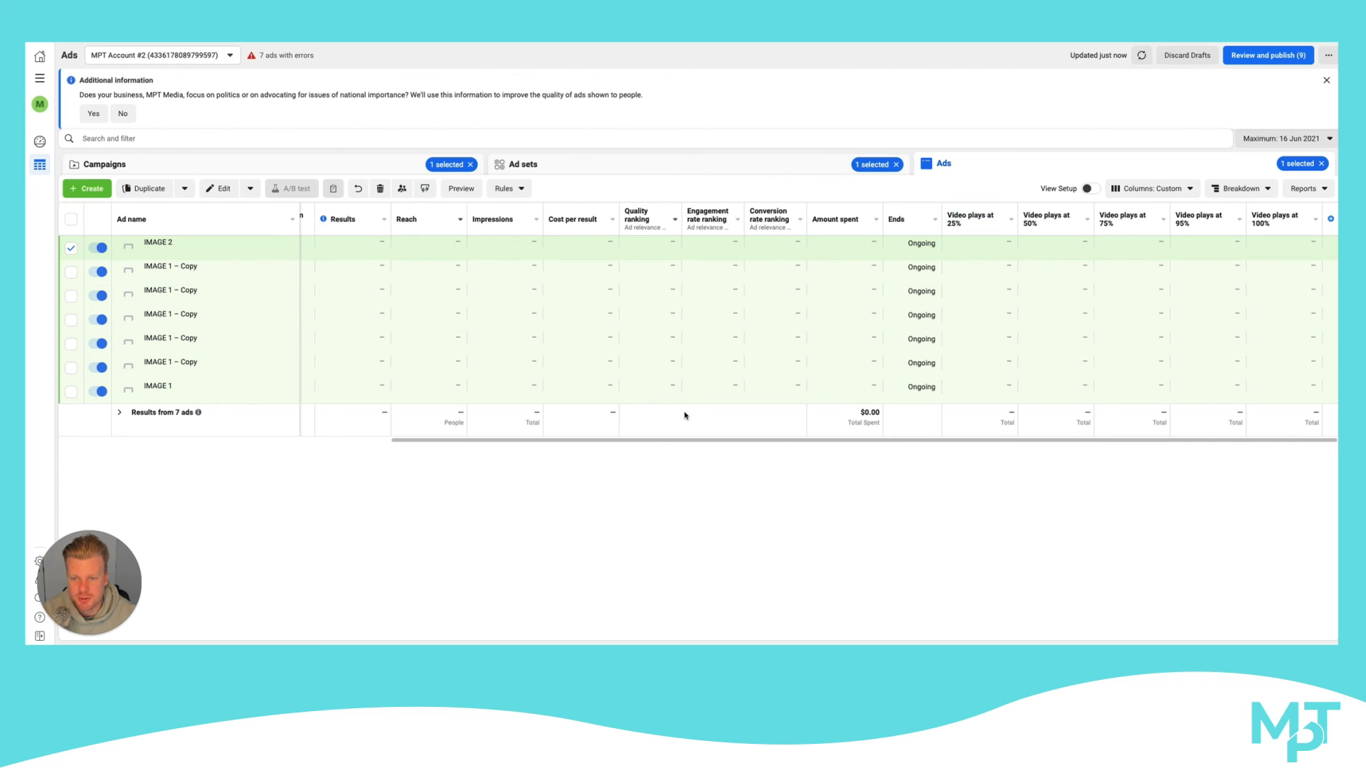
drag(640, 440, 294, 439)
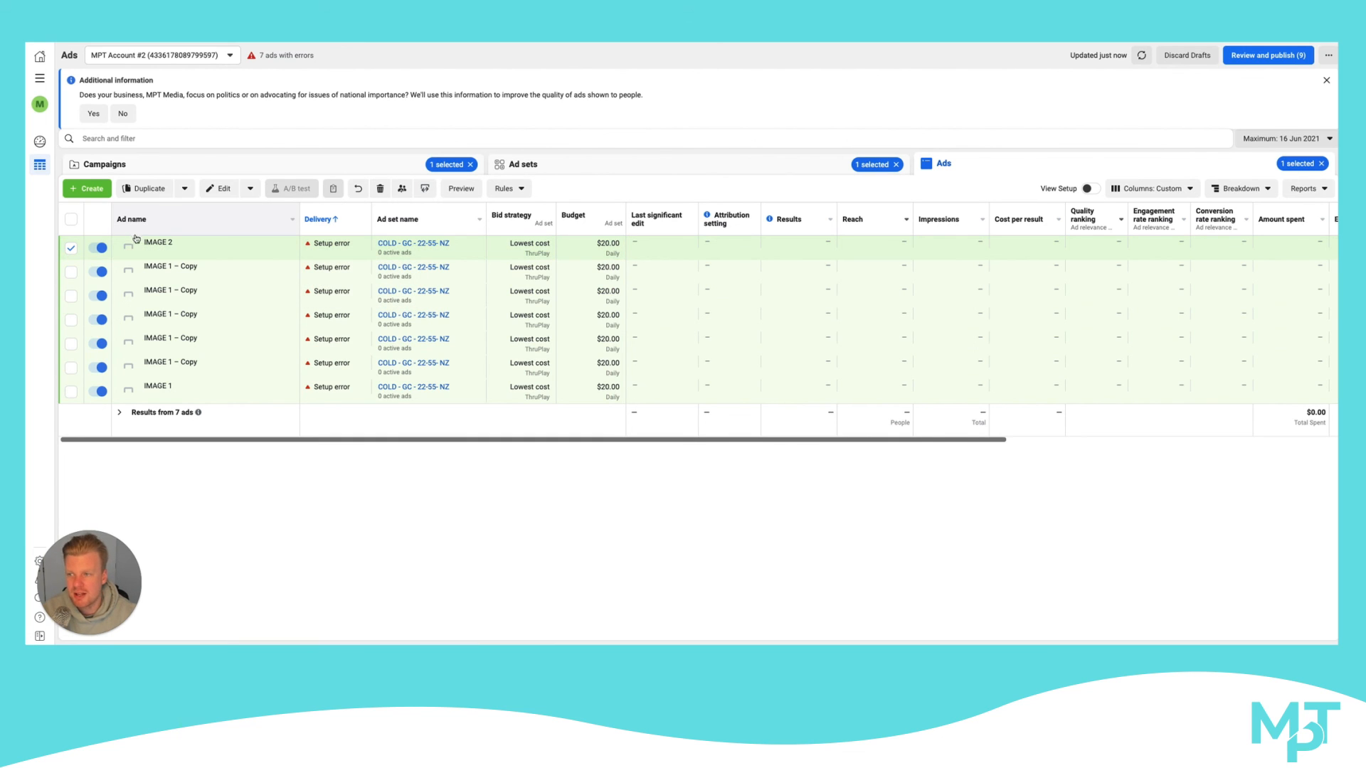
Open the COLD - GC - 22-55- NZ ad set for editing and open its detailed targeting settings
click(208, 170)
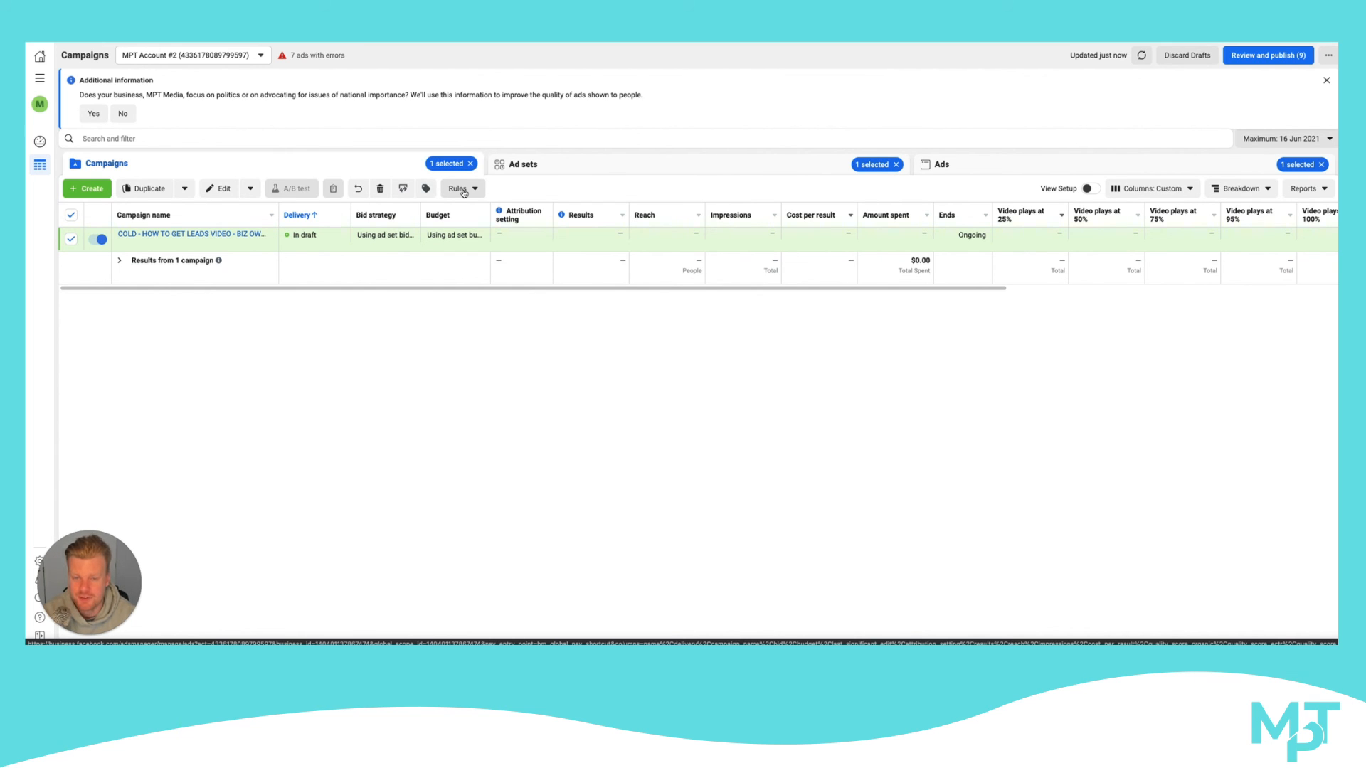
click(547, 171)
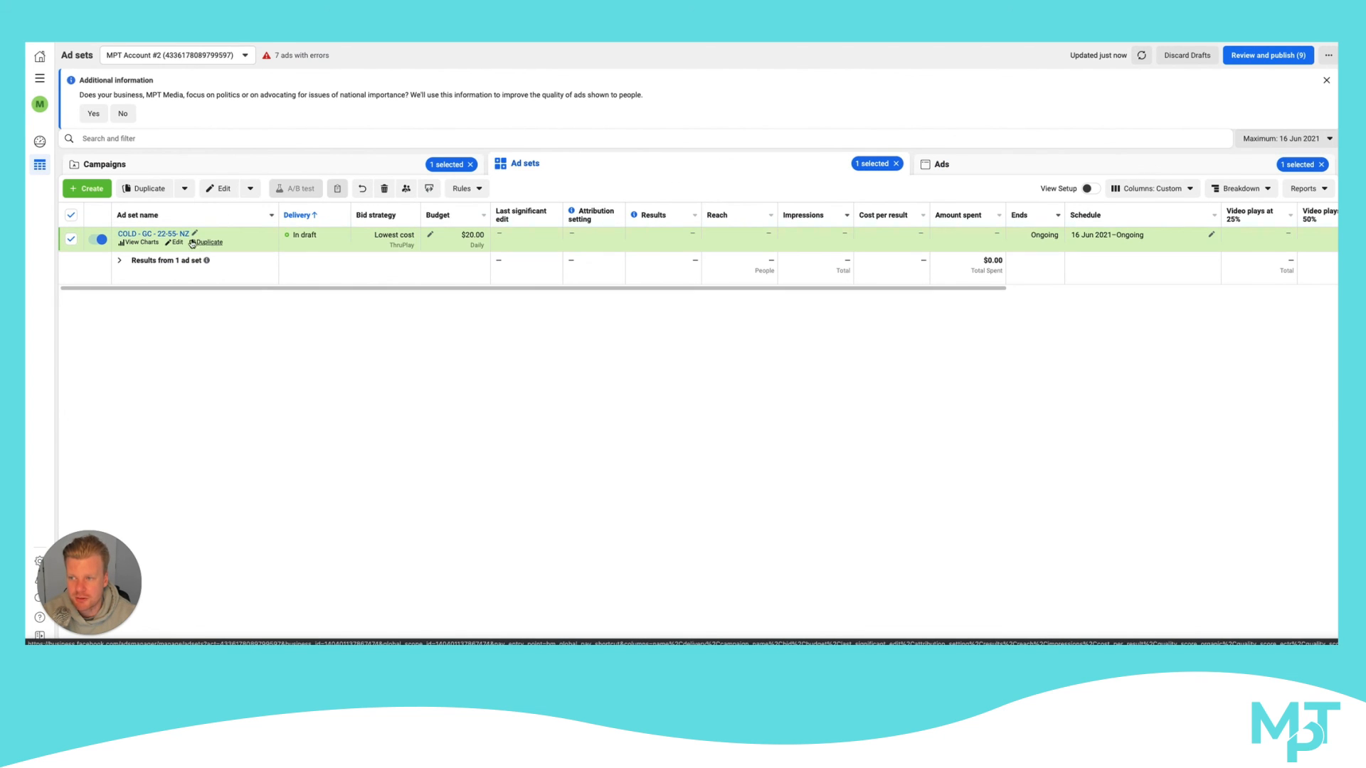
click(176, 241)
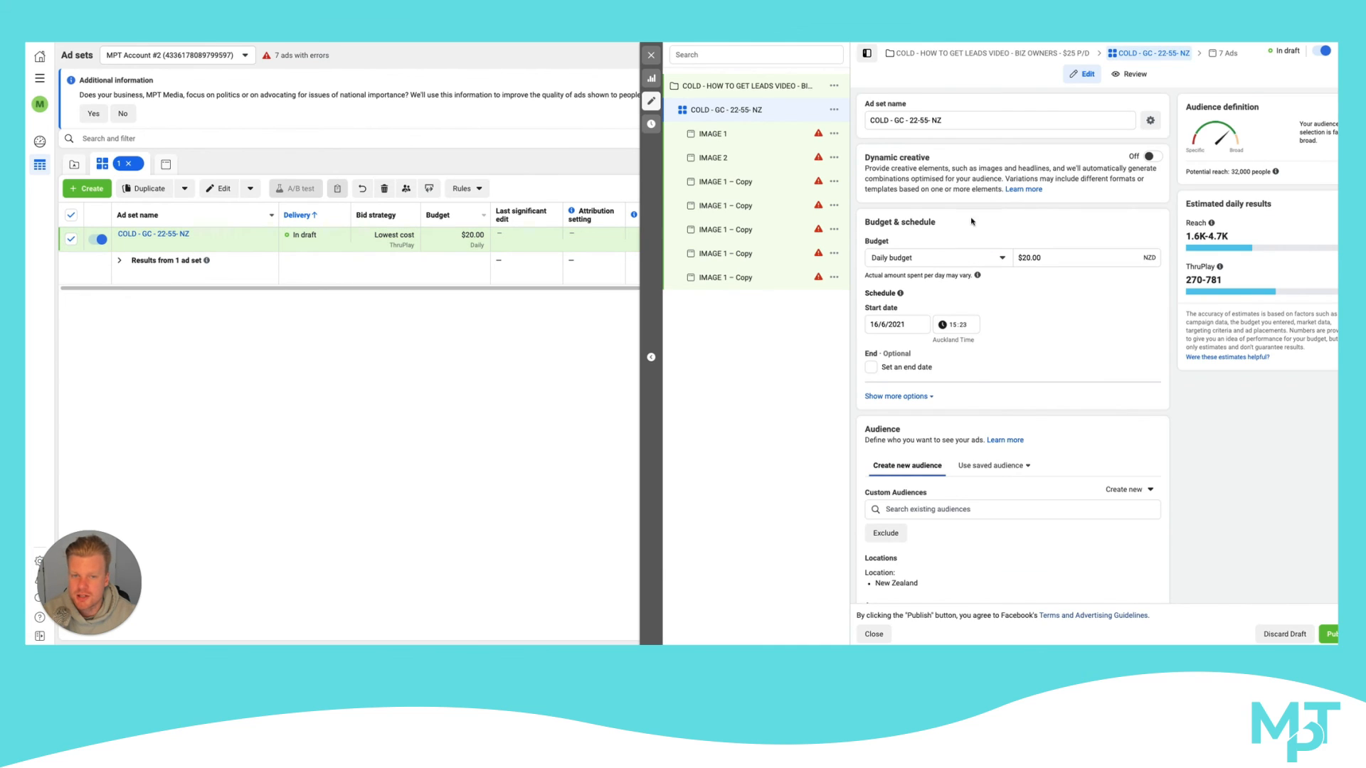
scroll(975, 231, down, 4)
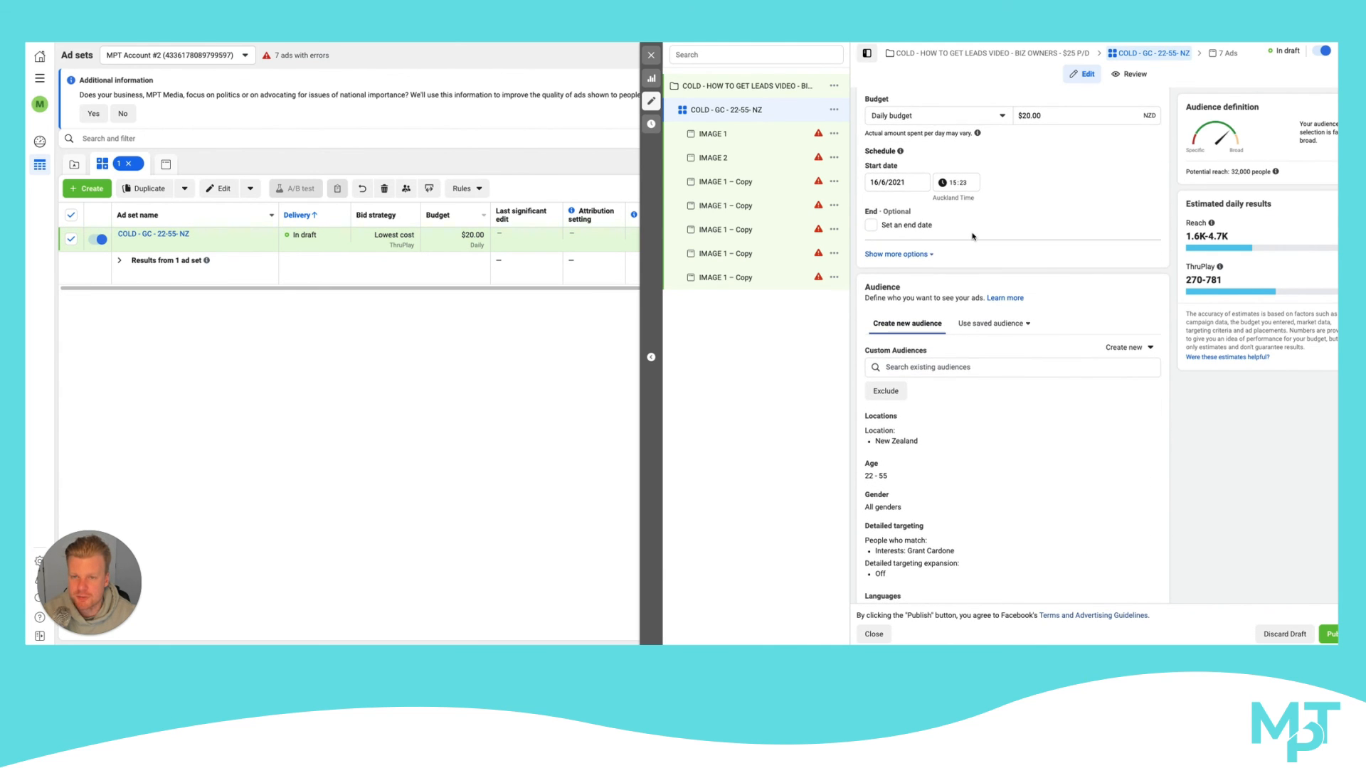
scroll(971, 236, down, 10)
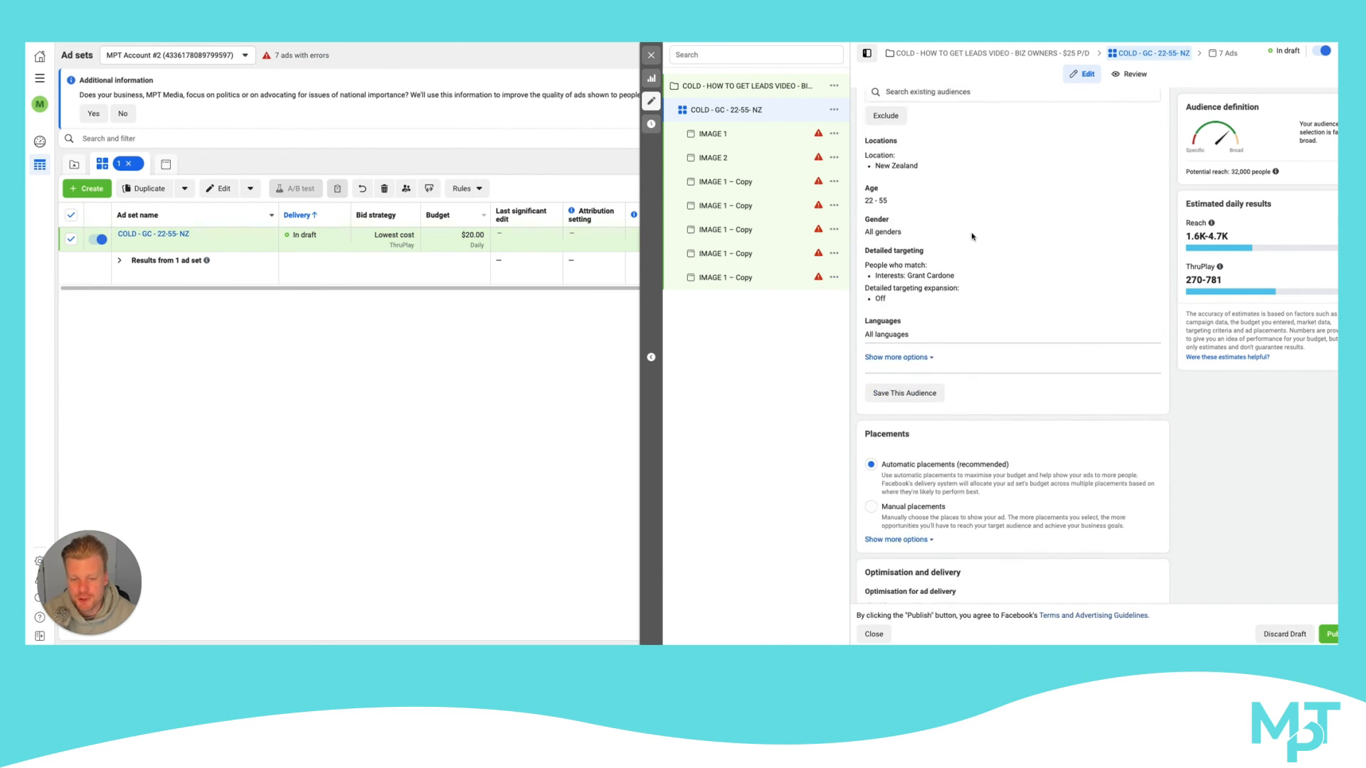
scroll(971, 236, up, 9)
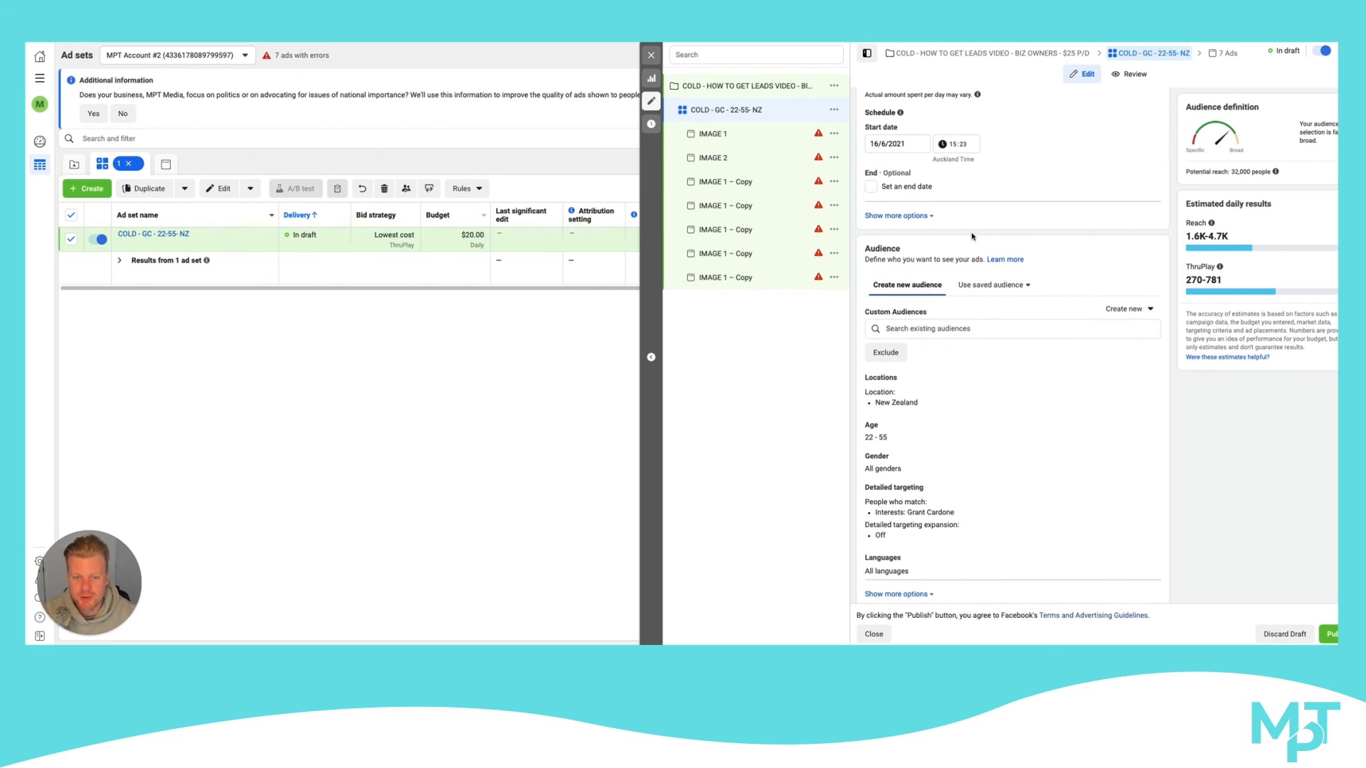
click(1145, 490)
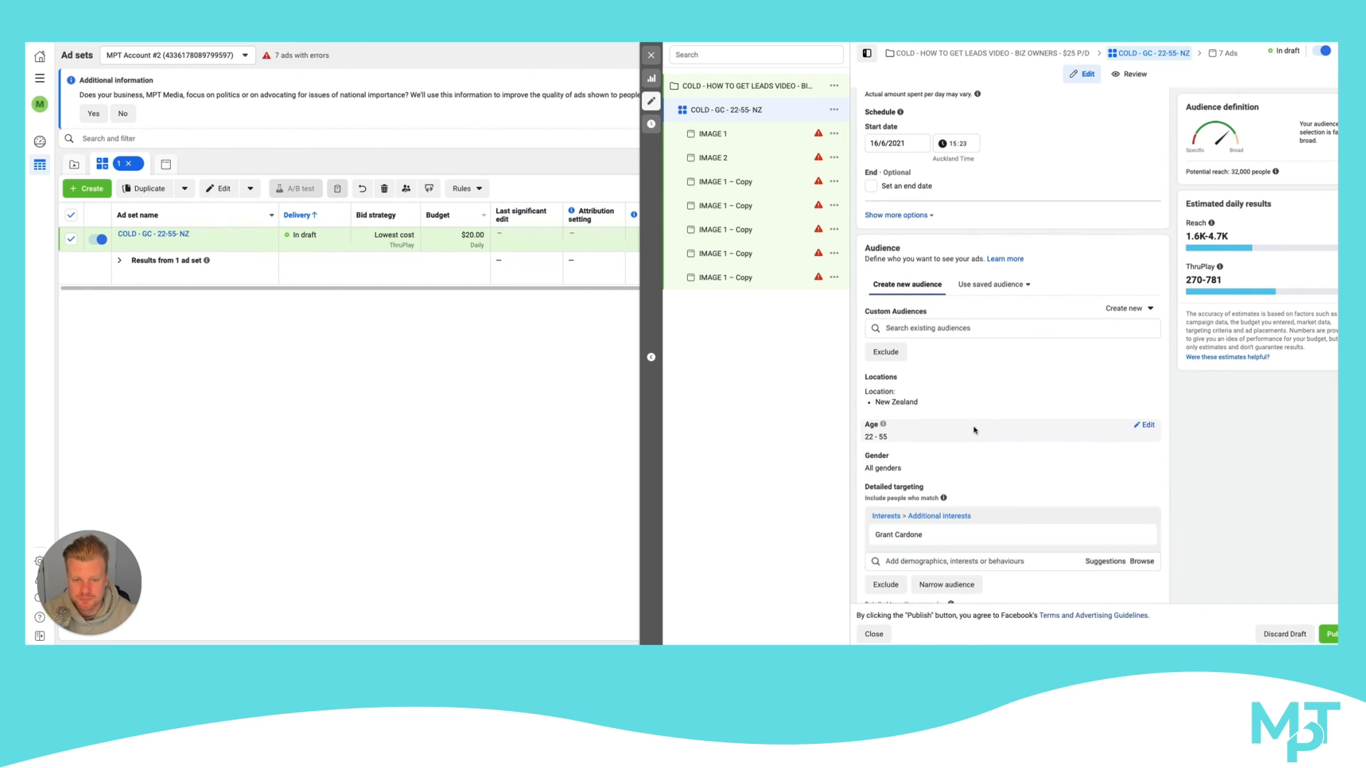
Enable detailed targeting expansion so the ad set can reach people beyond its selected interests
scroll(974, 430, down, 7)
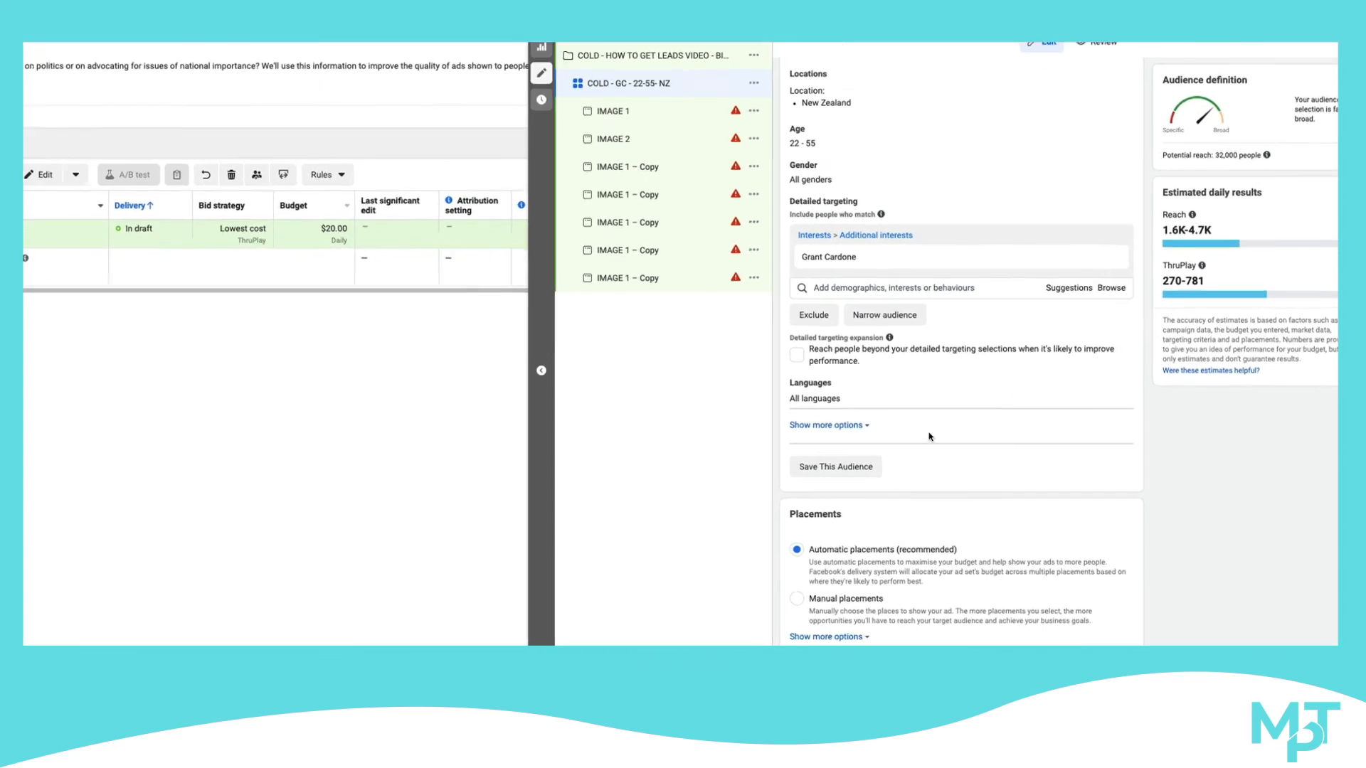
mouse_move(855, 258)
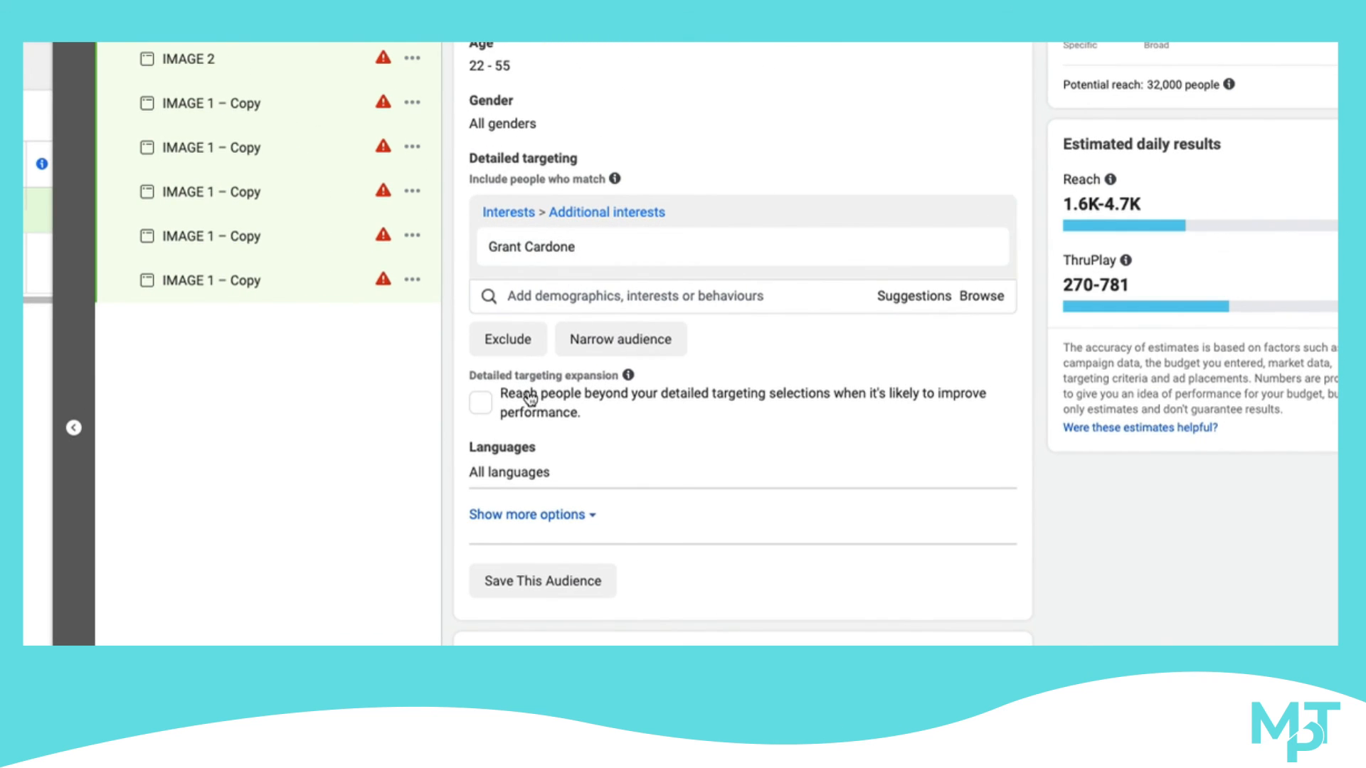
mouse_move(636, 382)
click(490, 408)
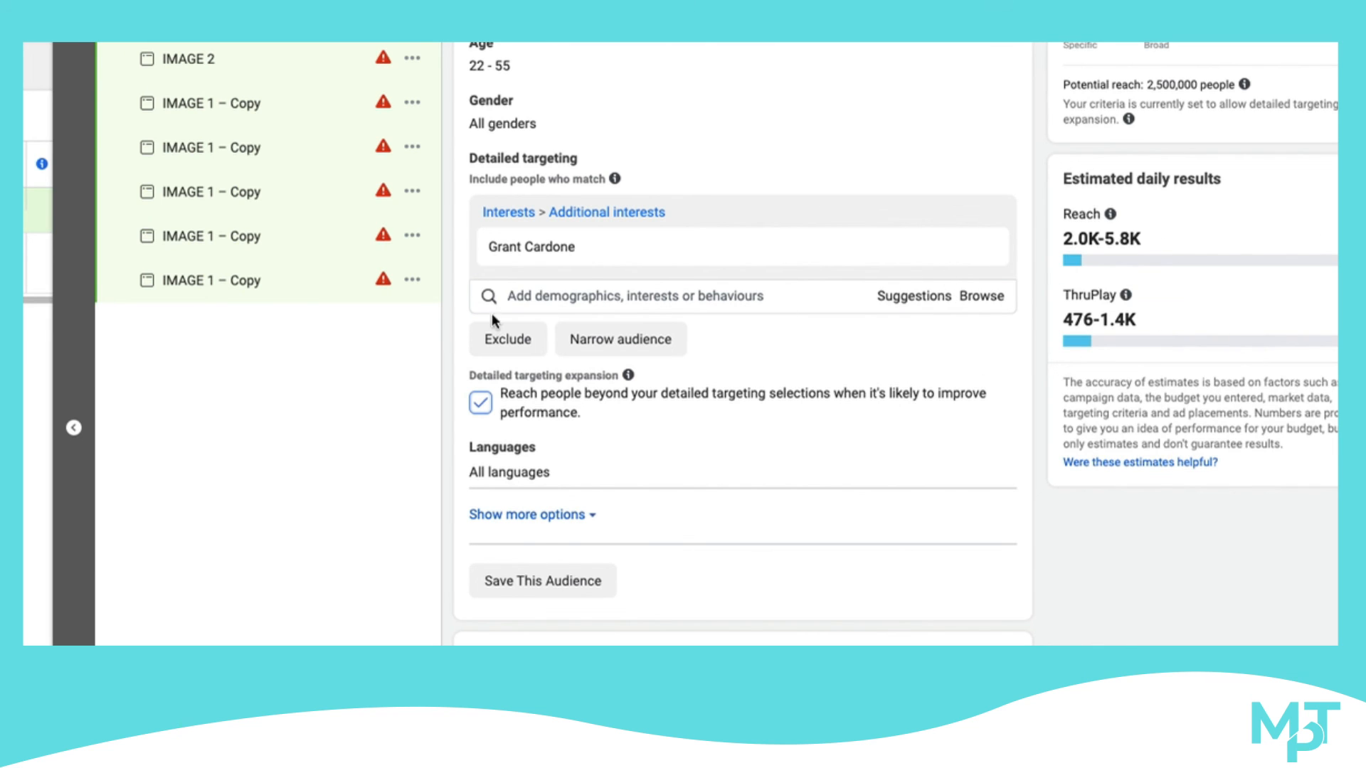
click(481, 403)
click(483, 404)
click(483, 405)
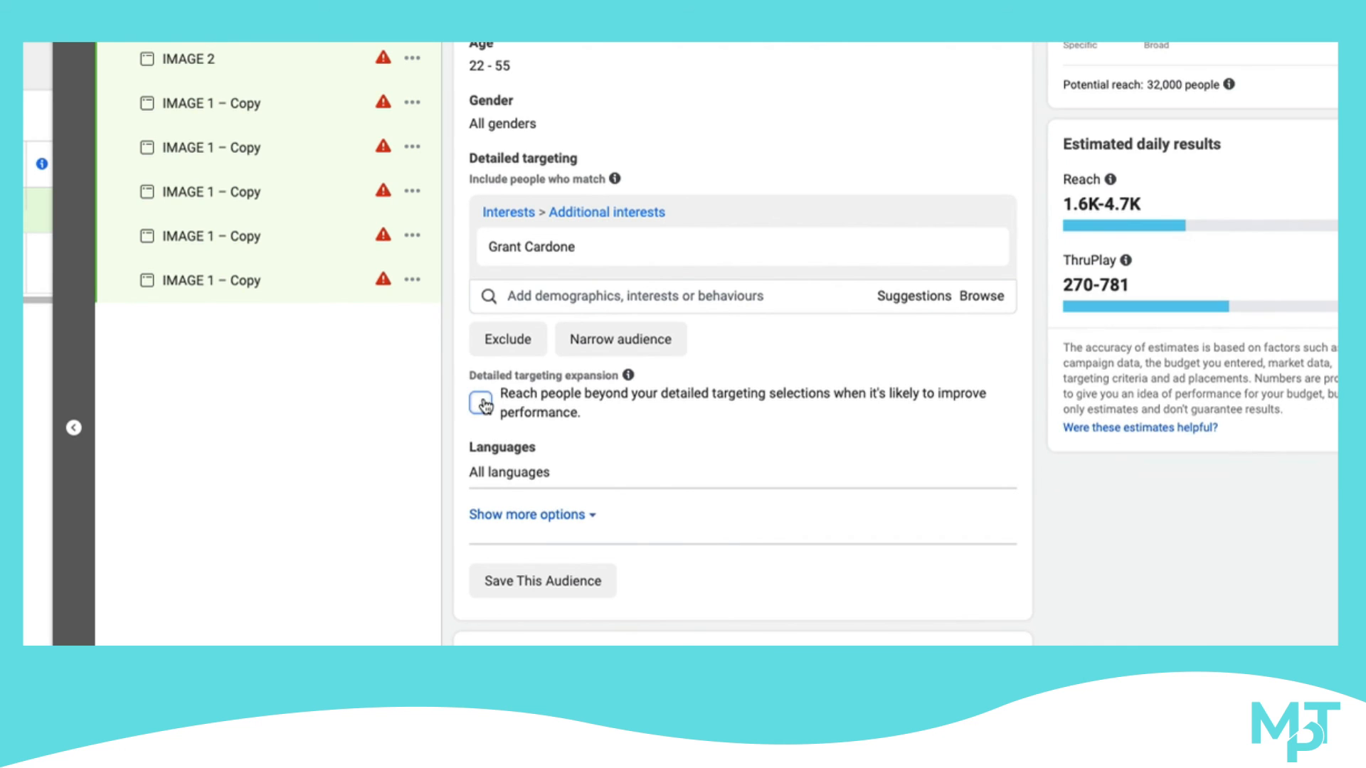
click(483, 405)
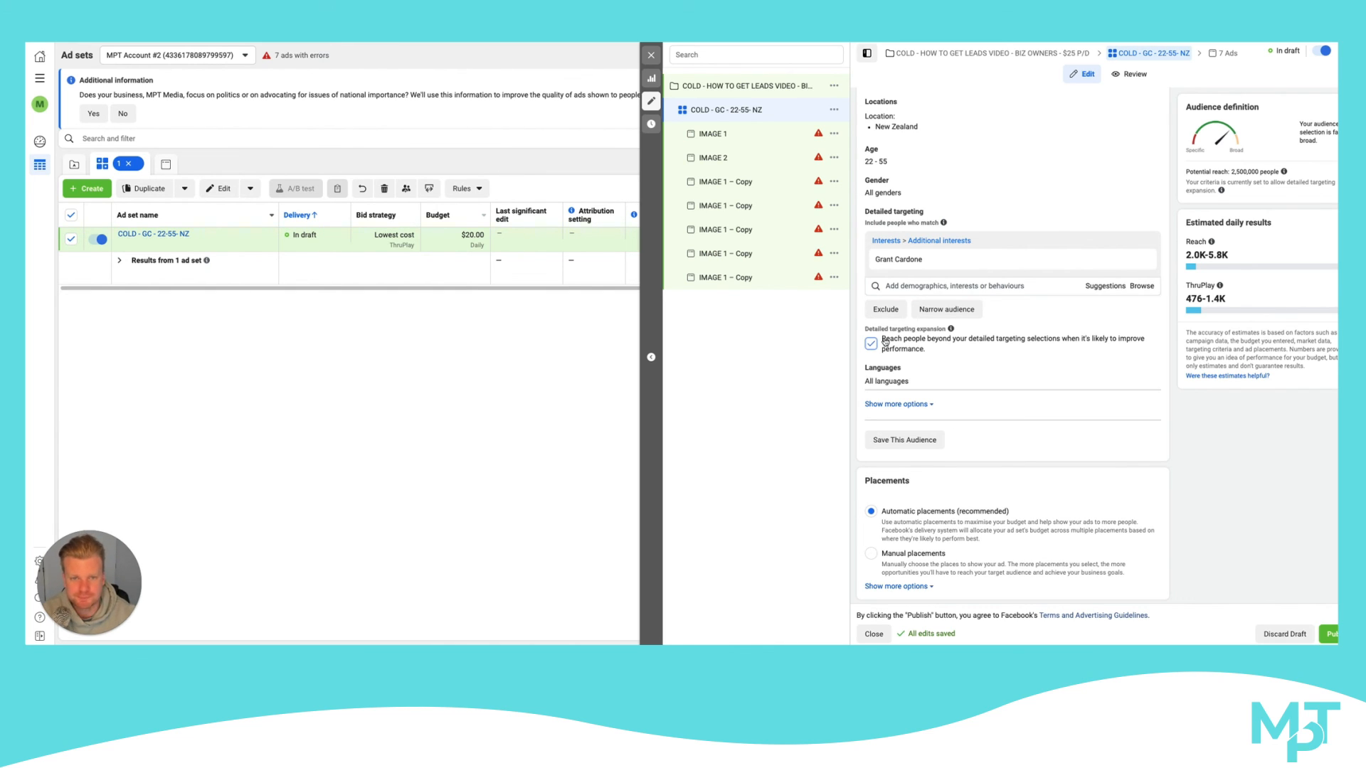
Narrow the ad set's Grant Cardone interest audience so people must also match the Engaged shoppers purchase behaviour
scroll(994, 219, up, 3)
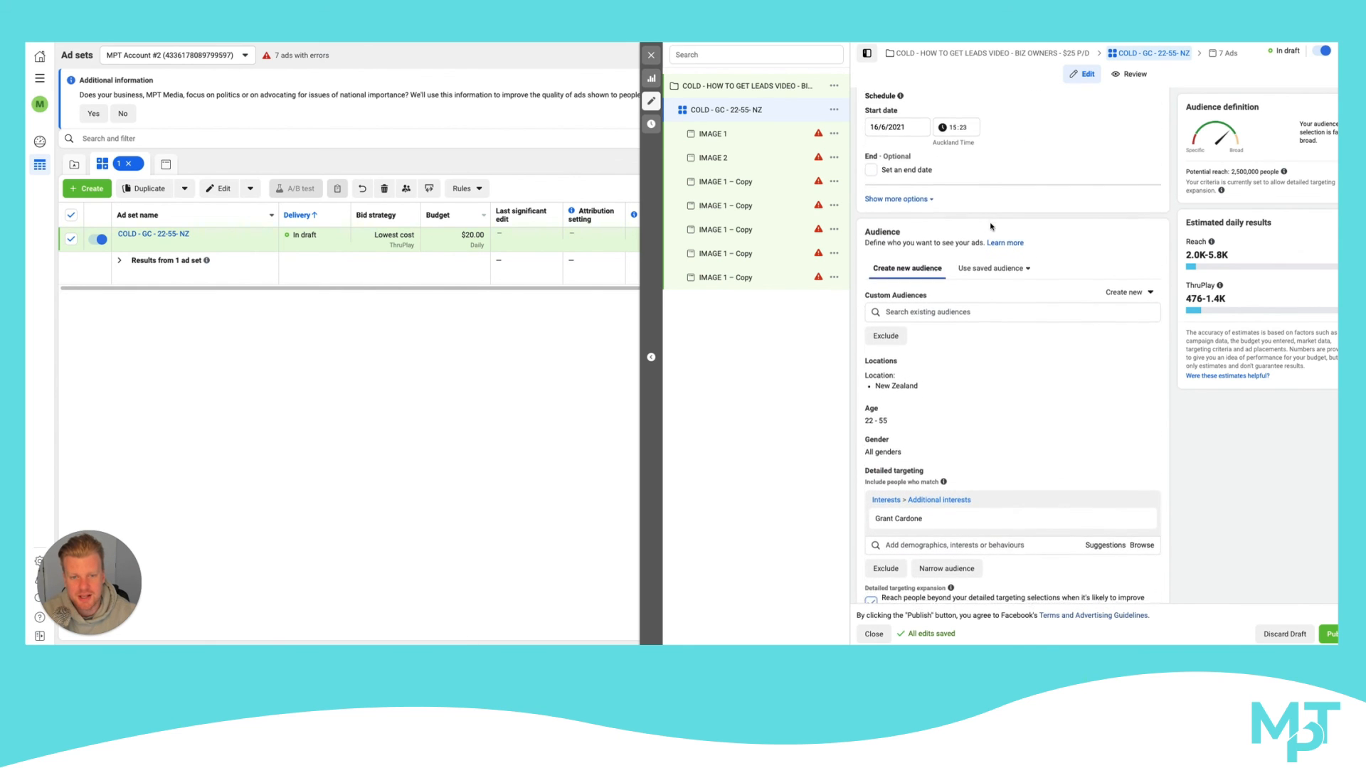
scroll(991, 228, down, 3)
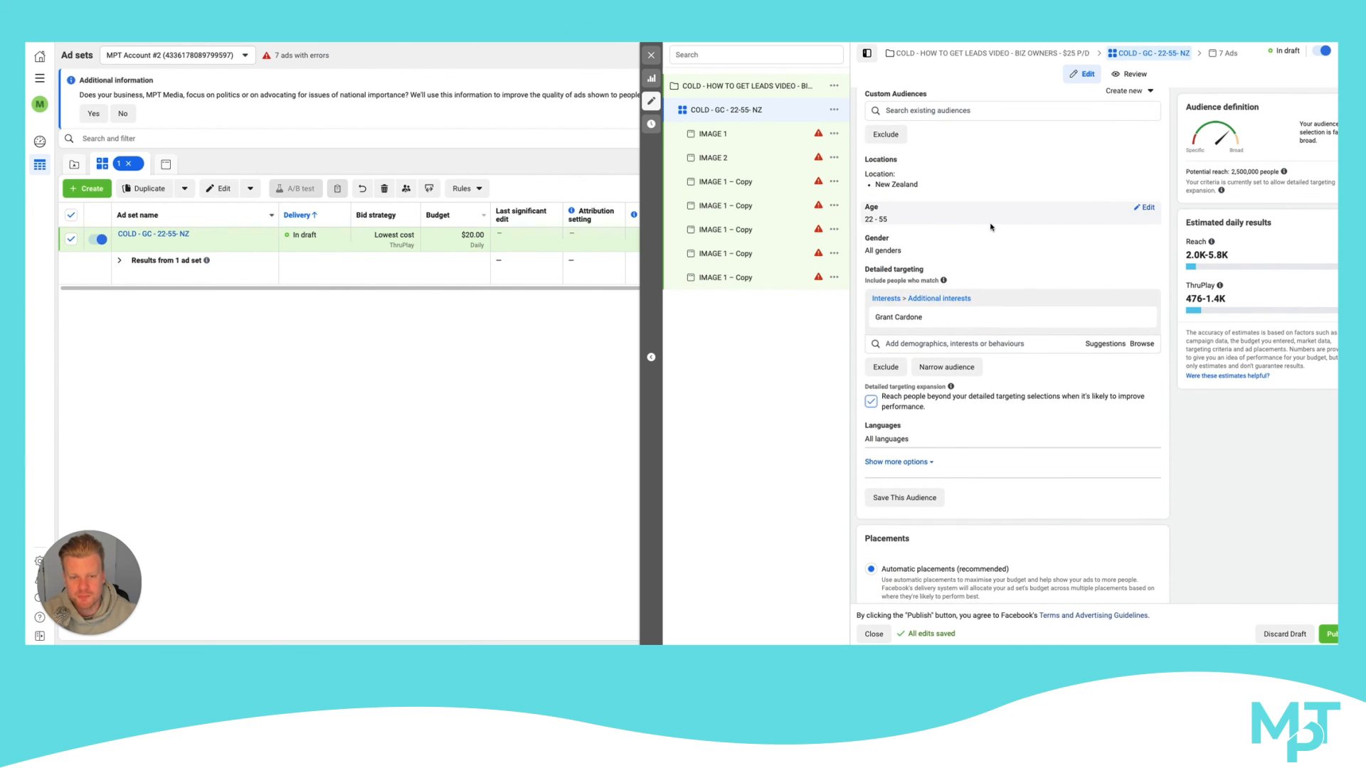
click(930, 344)
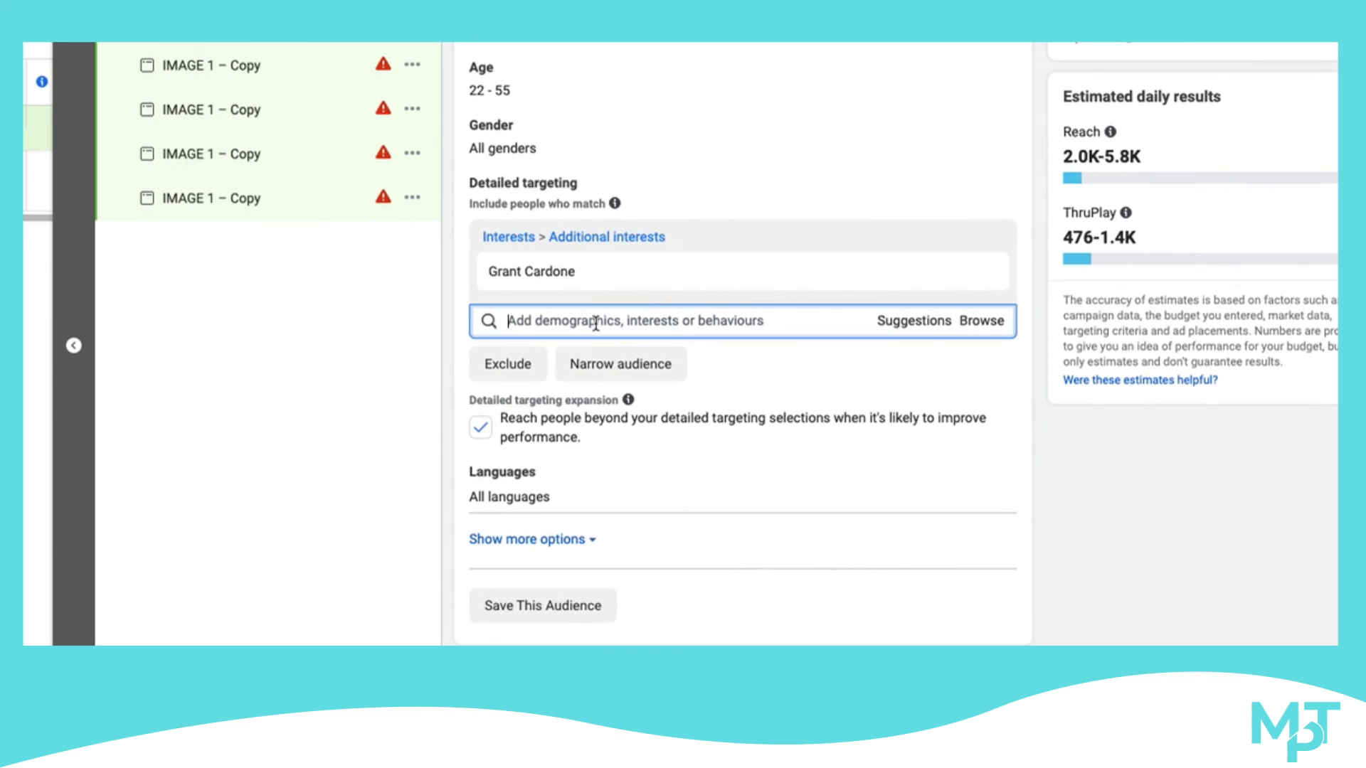
click(621, 364)
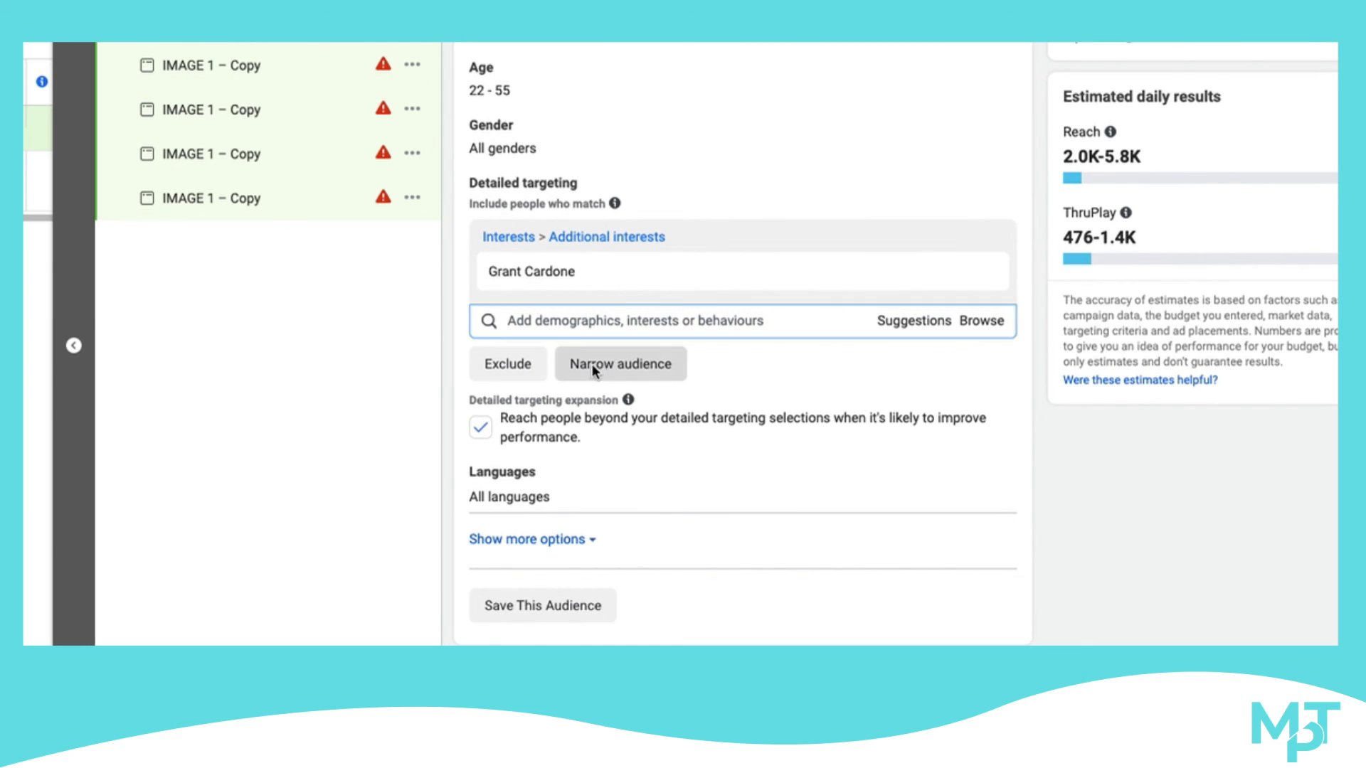
click(530, 384)
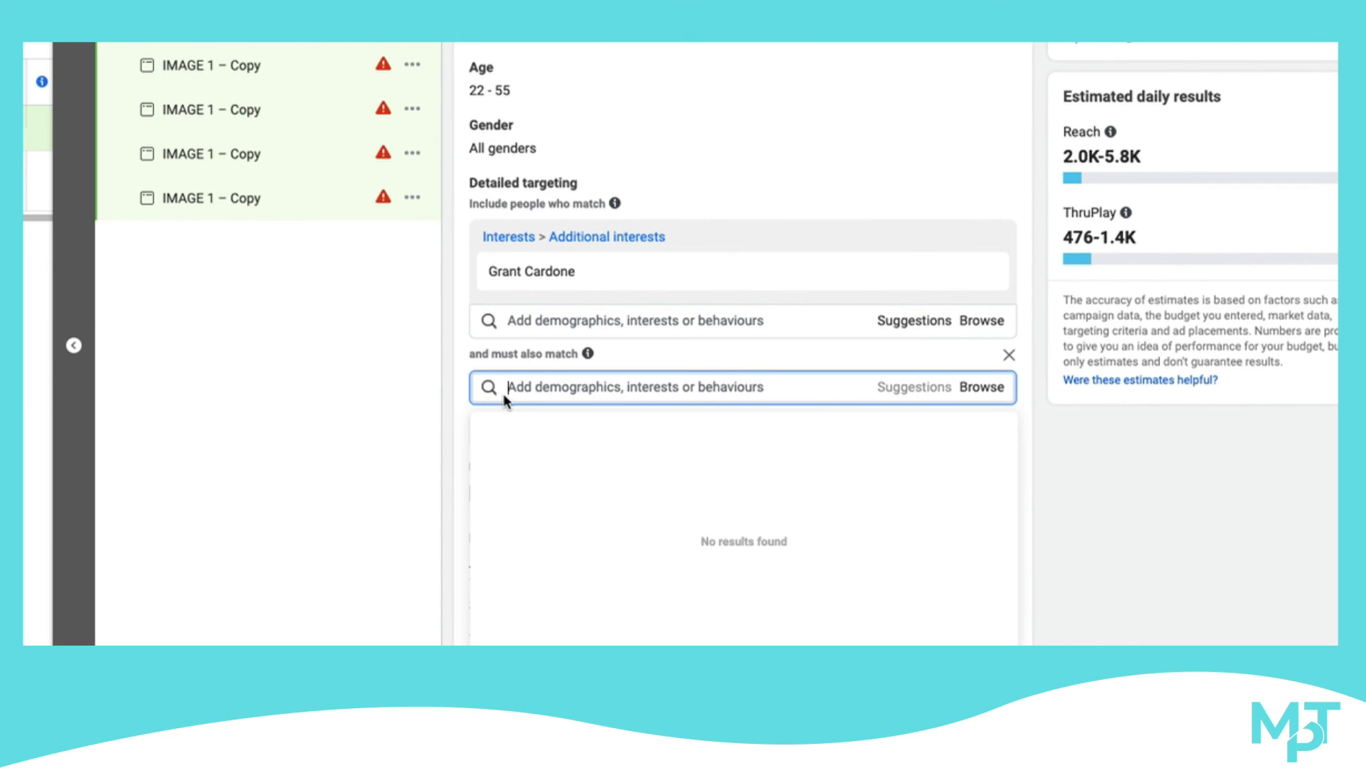
text(ENGAG)
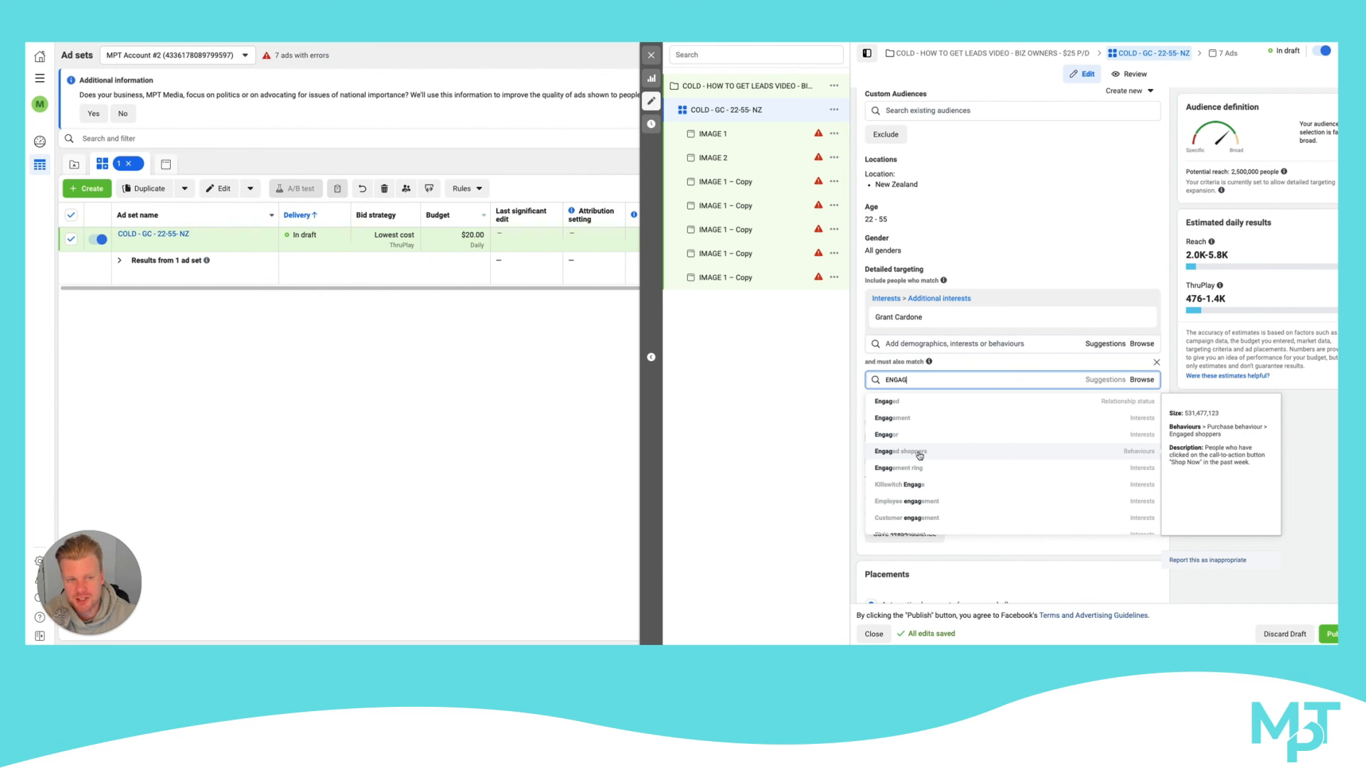
click(919, 455)
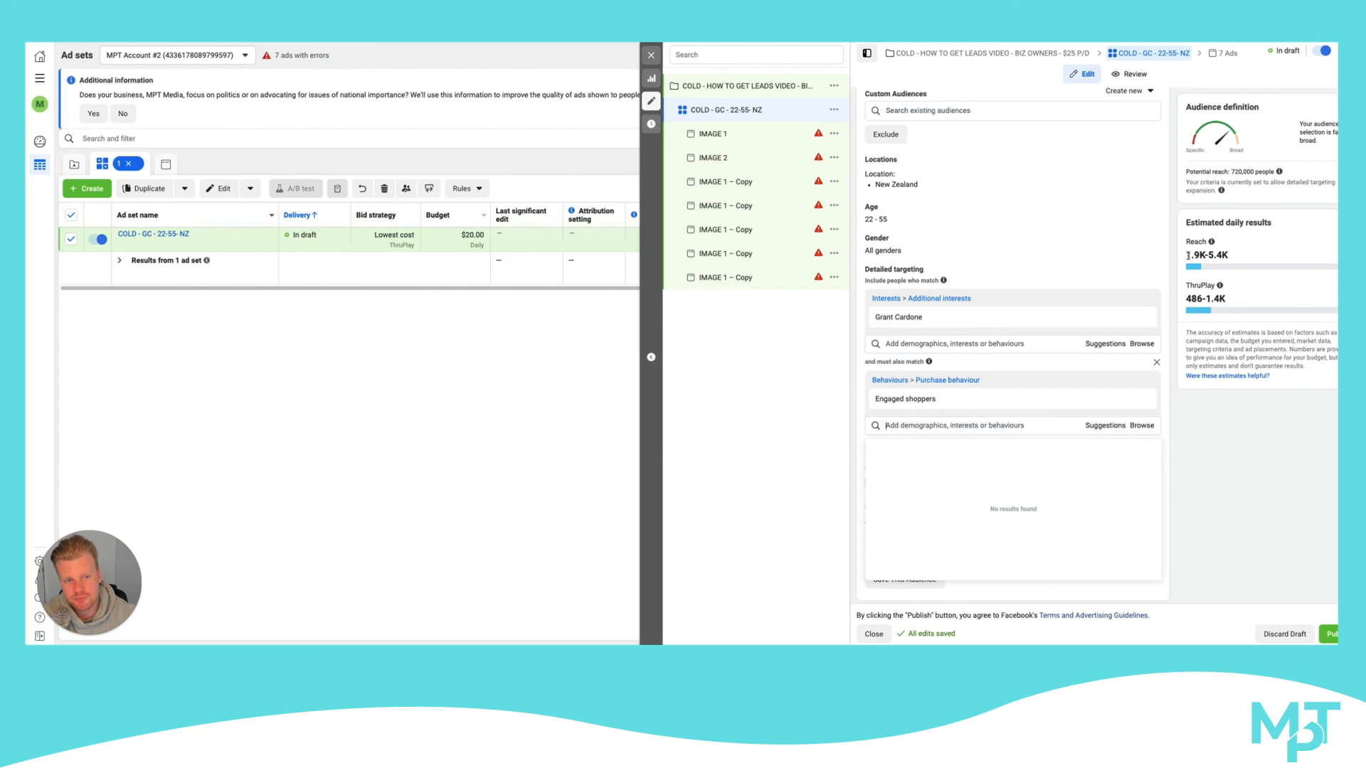
mouse_move(1158, 310)
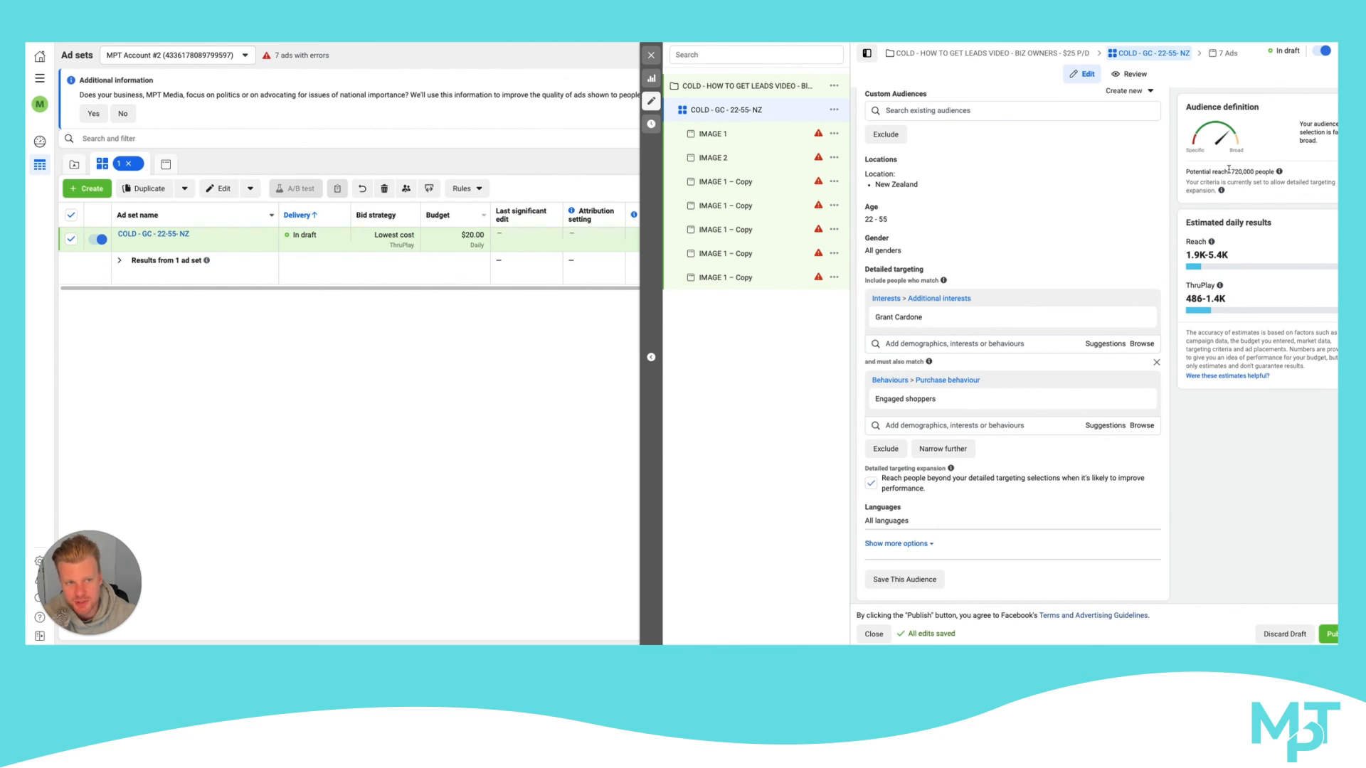
drag(1232, 172, 1274, 172)
mouse_move(1279, 171)
click(1266, 161)
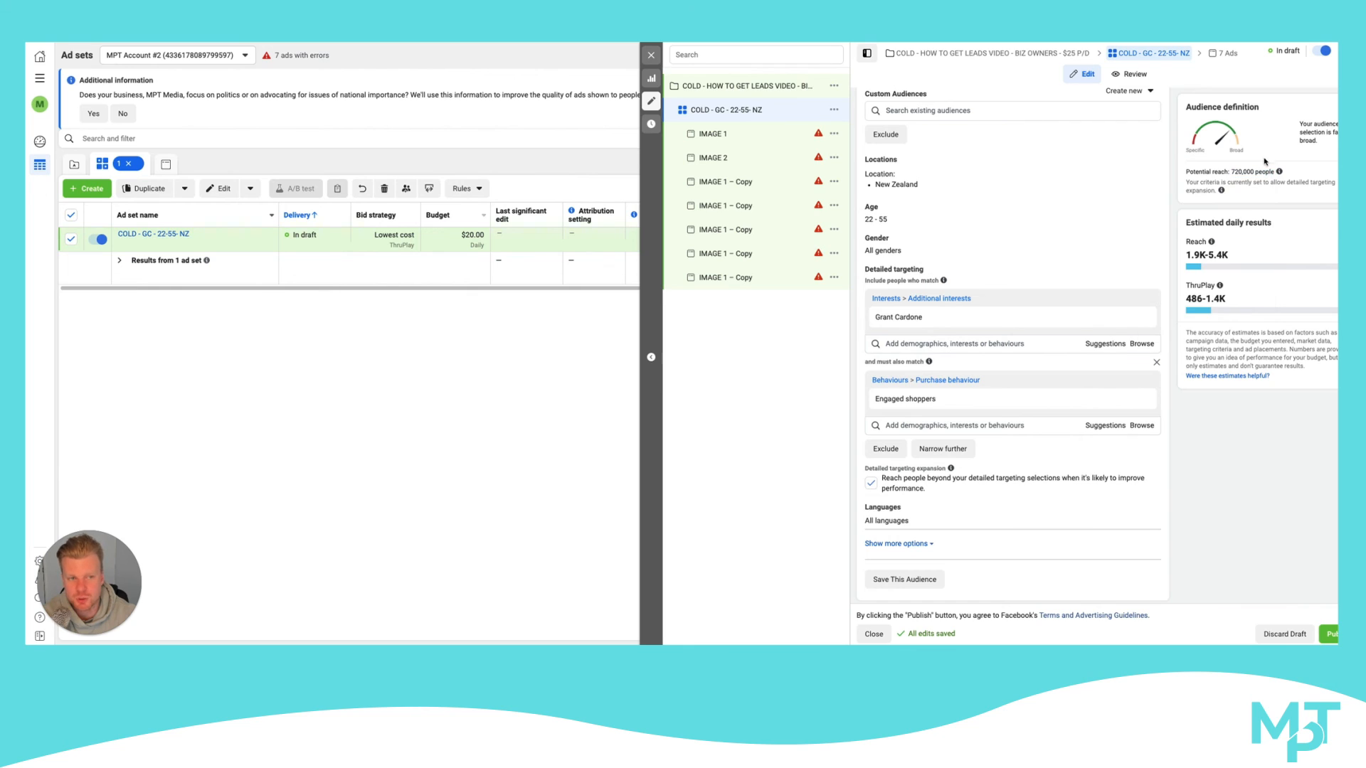